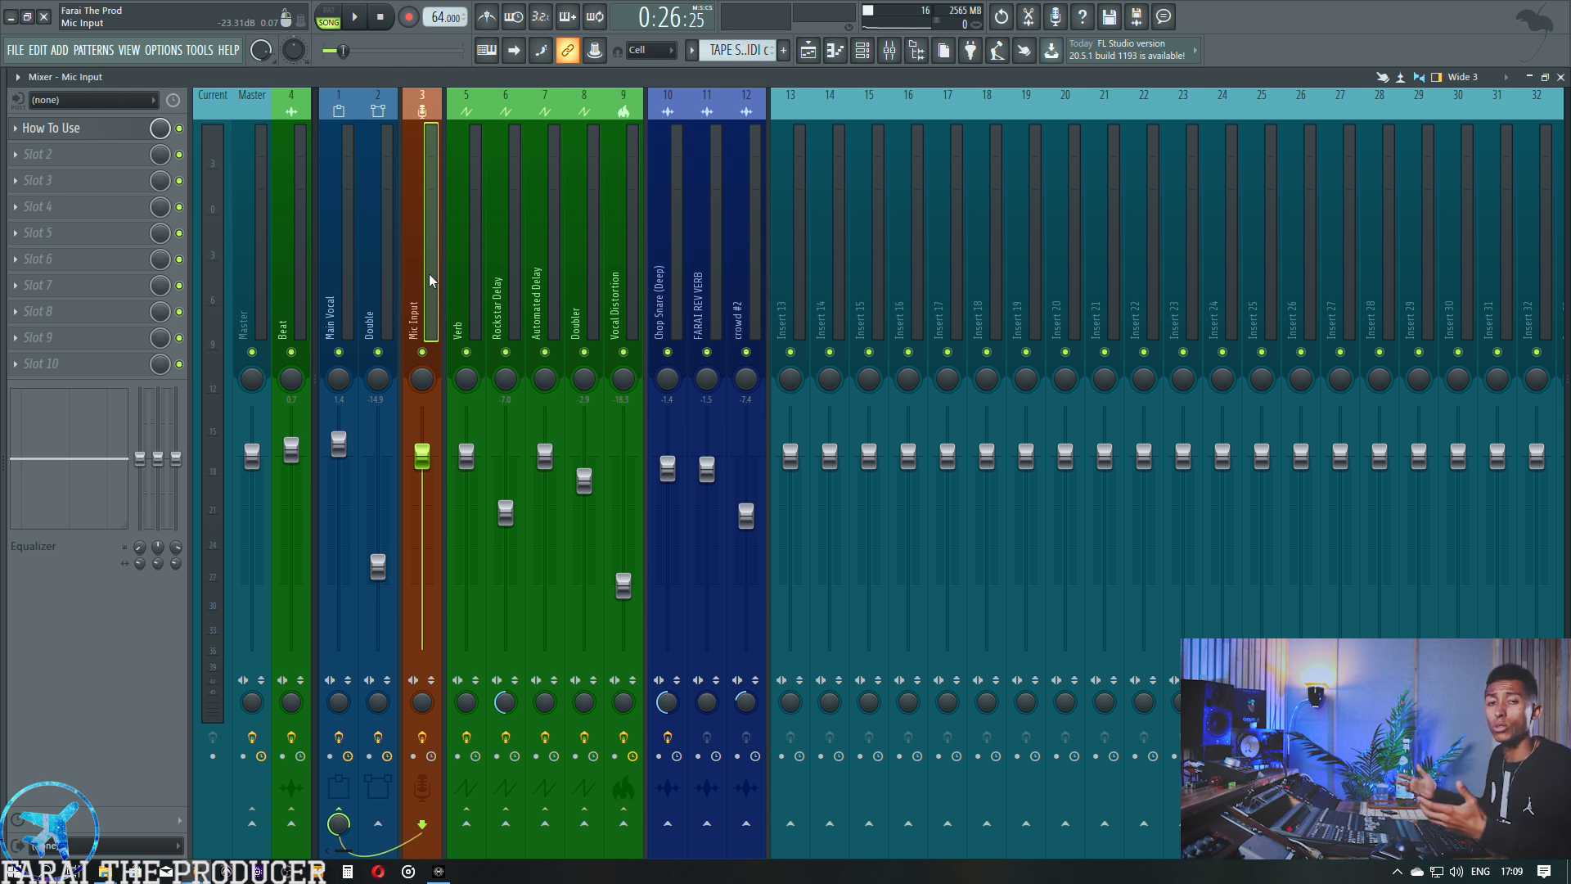
Inspect the DeEsser, Q4, R.Compressor and CLA MixHub modules inside StudioRack Stereo on the Main Vocal channel, and close the rack.
{"action": "left_click", "coordinate": [352, 278]}
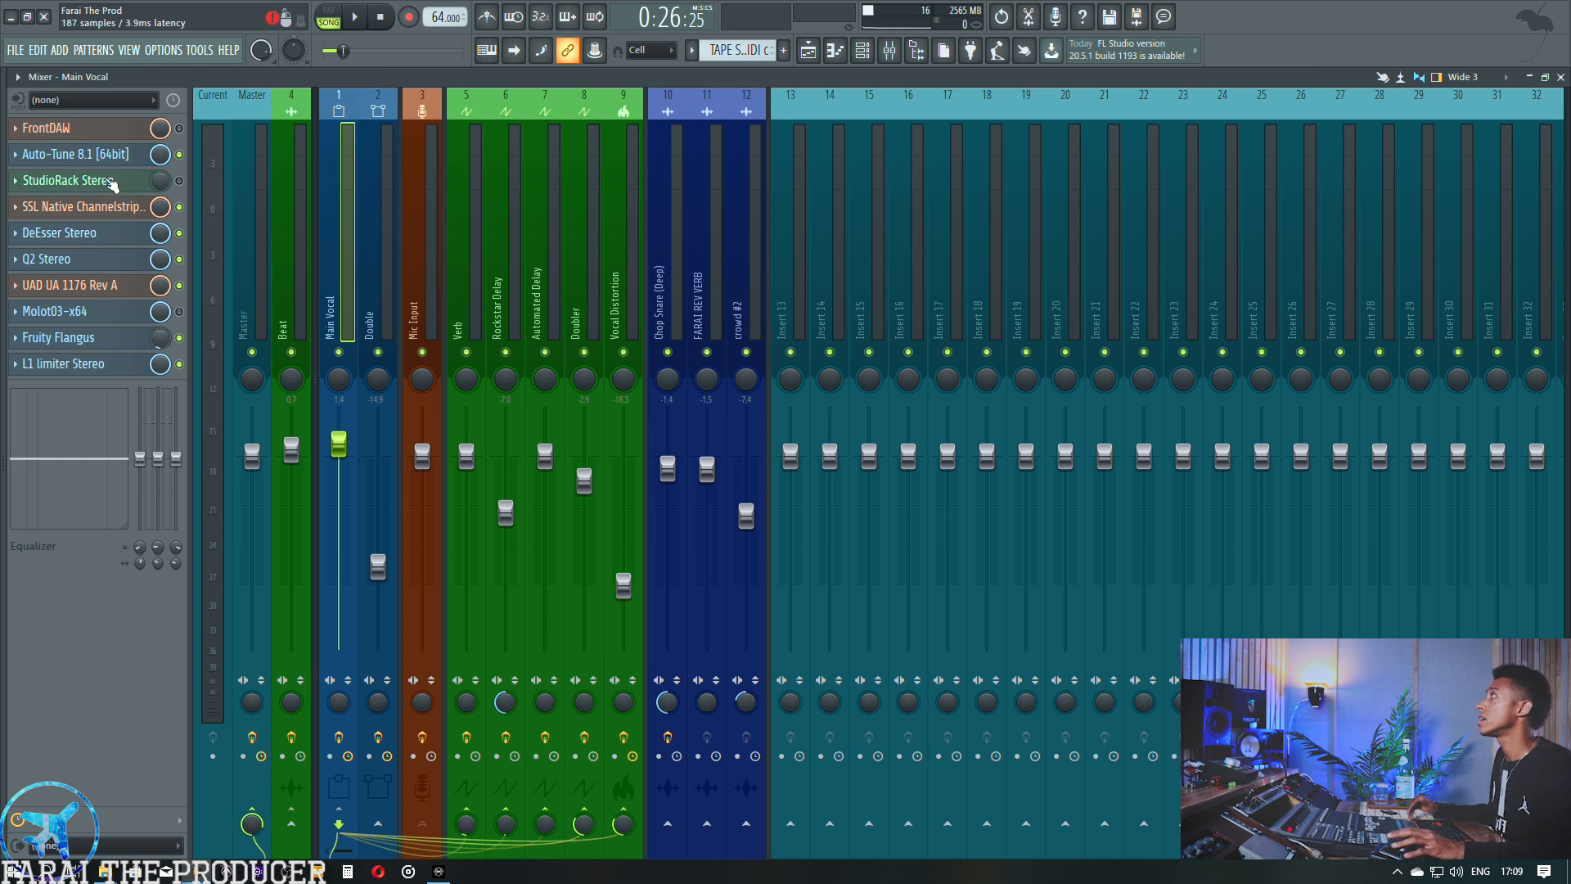
{"action": "left_click", "coordinate": [113, 182]}
{"action": "left_click", "coordinate": [787, 323]}
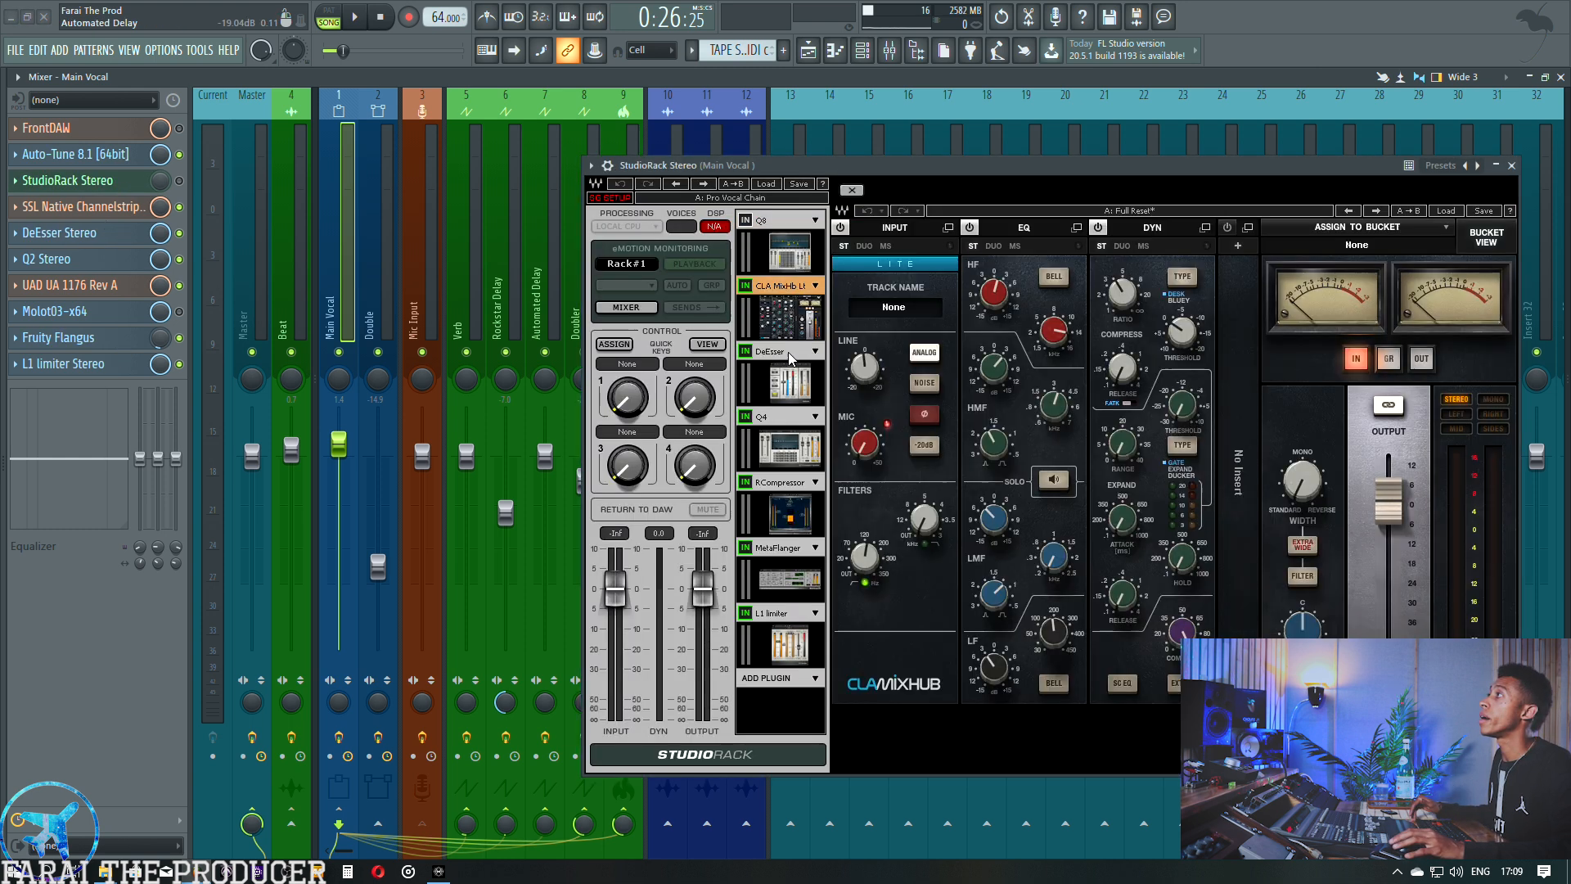
{"action": "left_click", "coordinate": [790, 383]}
{"action": "left_click", "coordinate": [790, 442]}
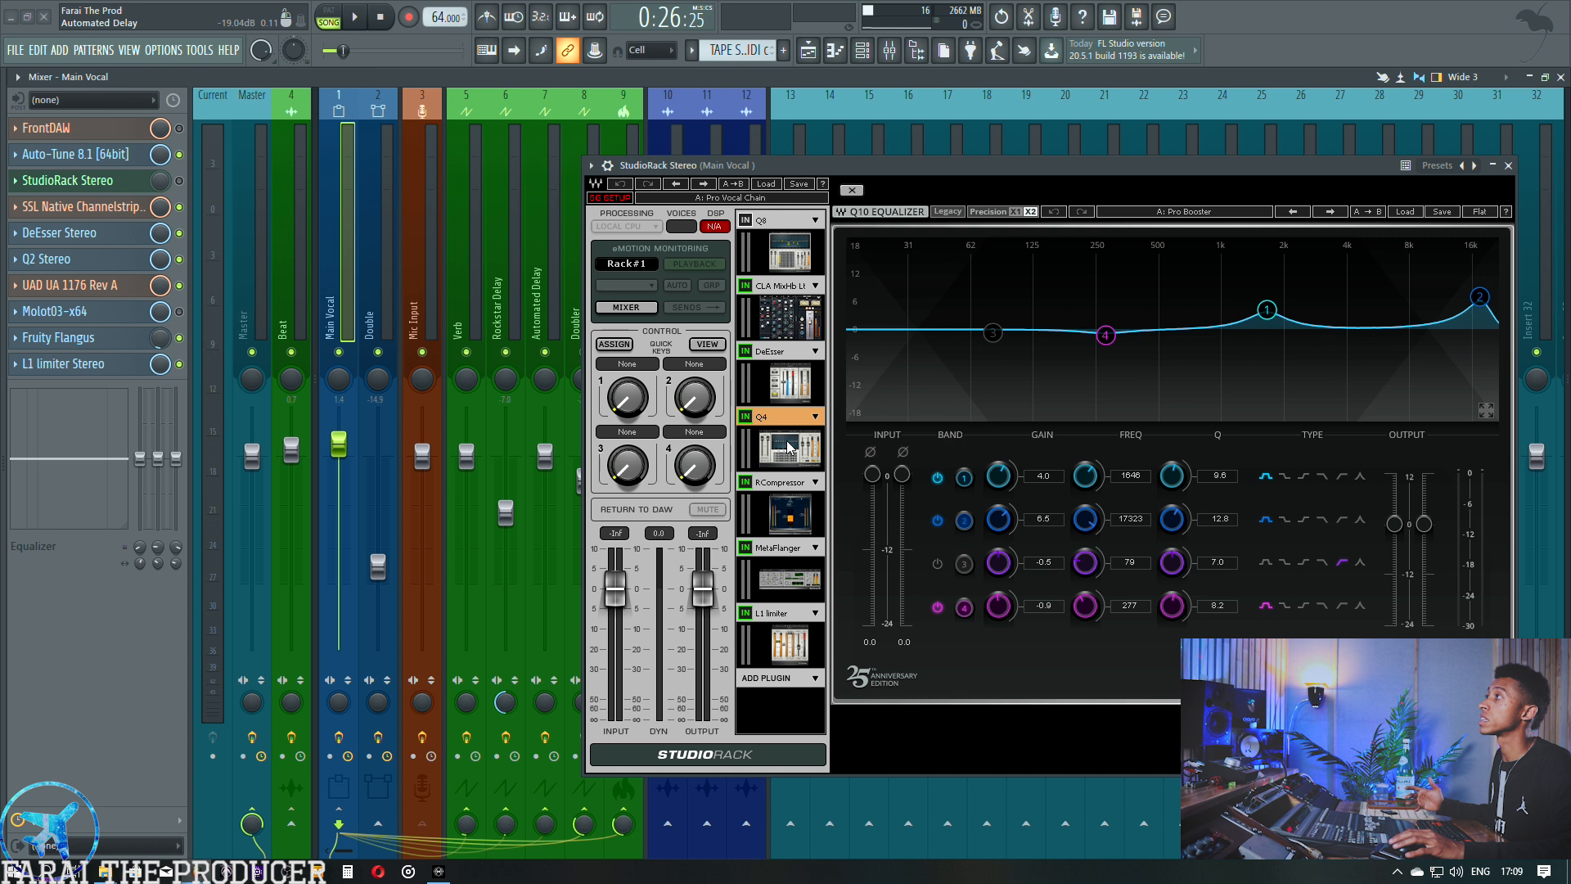
{"action": "left_click", "coordinate": [792, 511]}
{"action": "left_click", "coordinate": [792, 318]}
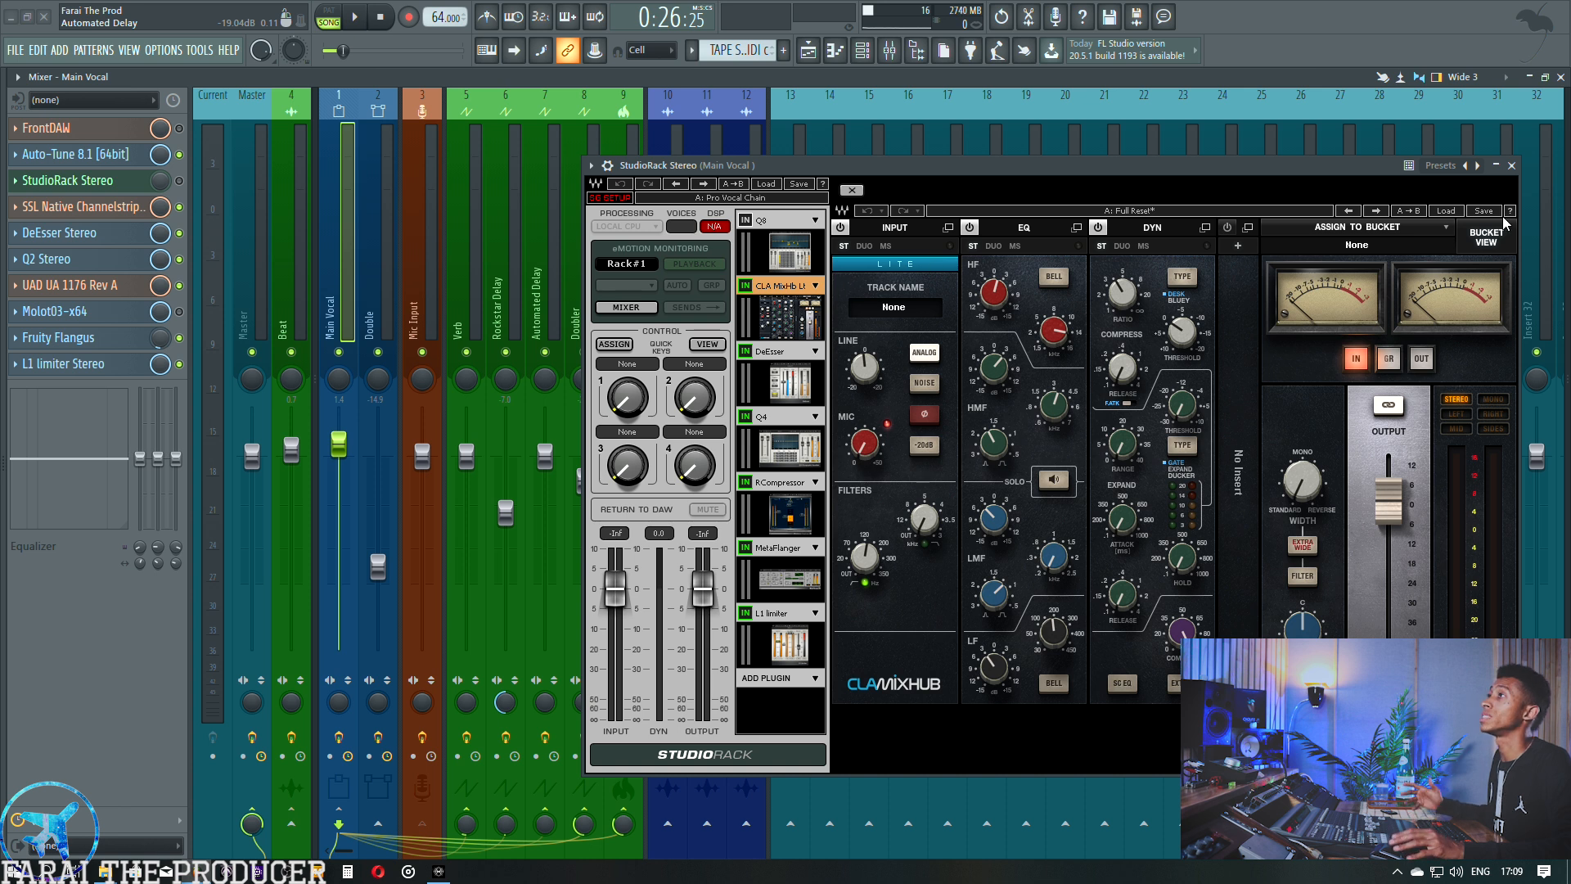
{"action": "left_click", "coordinate": [1511, 165]}
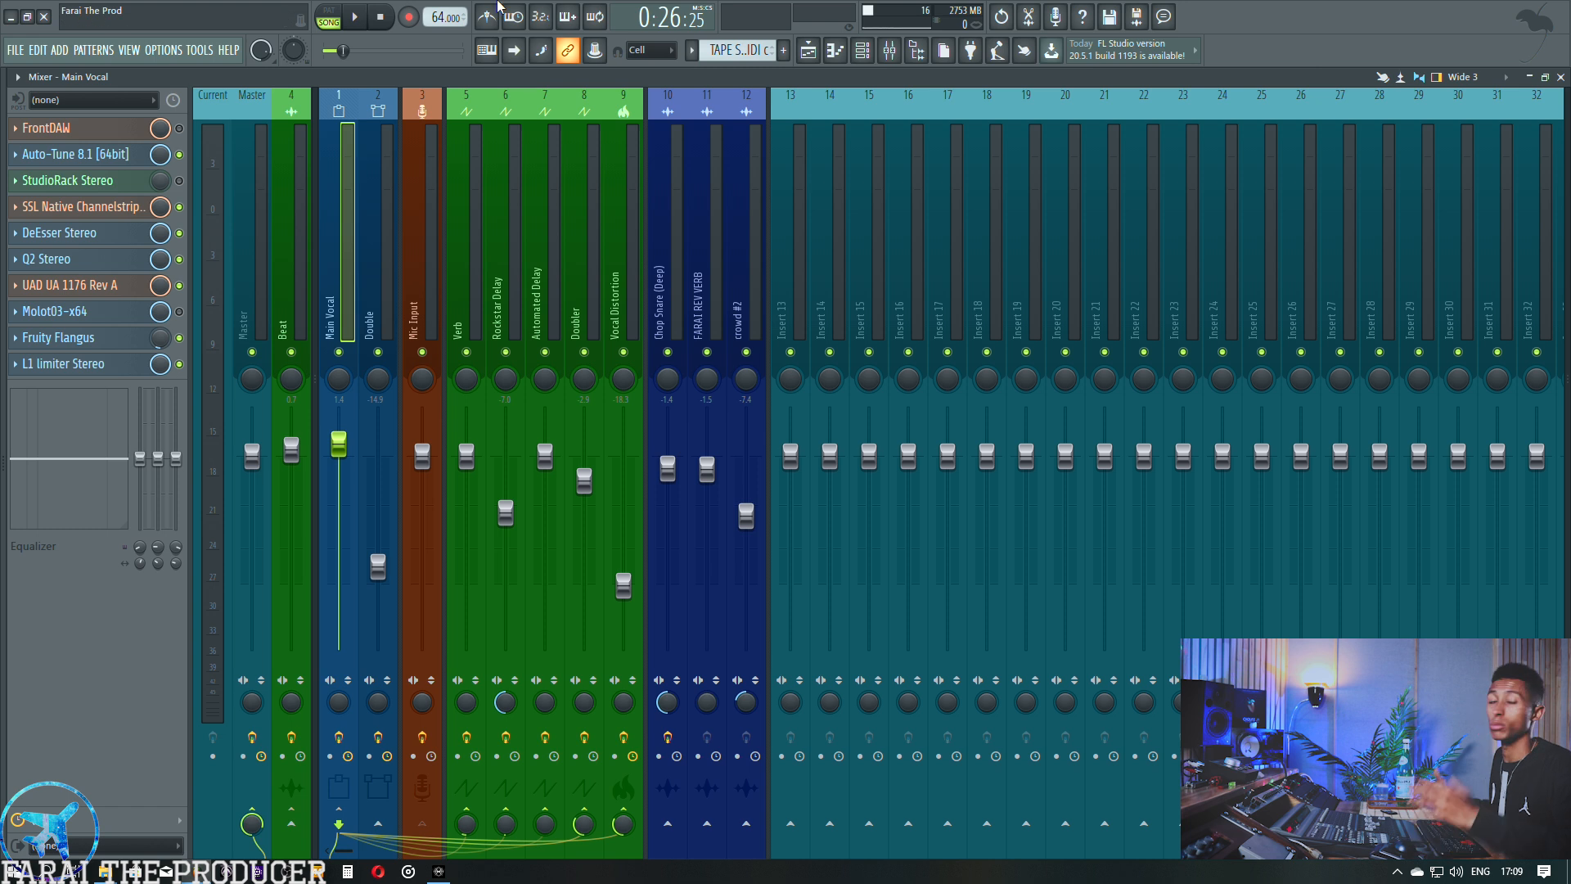
Select the Mic Input channel, bring up the playlist and make the Main Vocal track taller.
{"action": "left_click", "coordinate": [409, 245]}
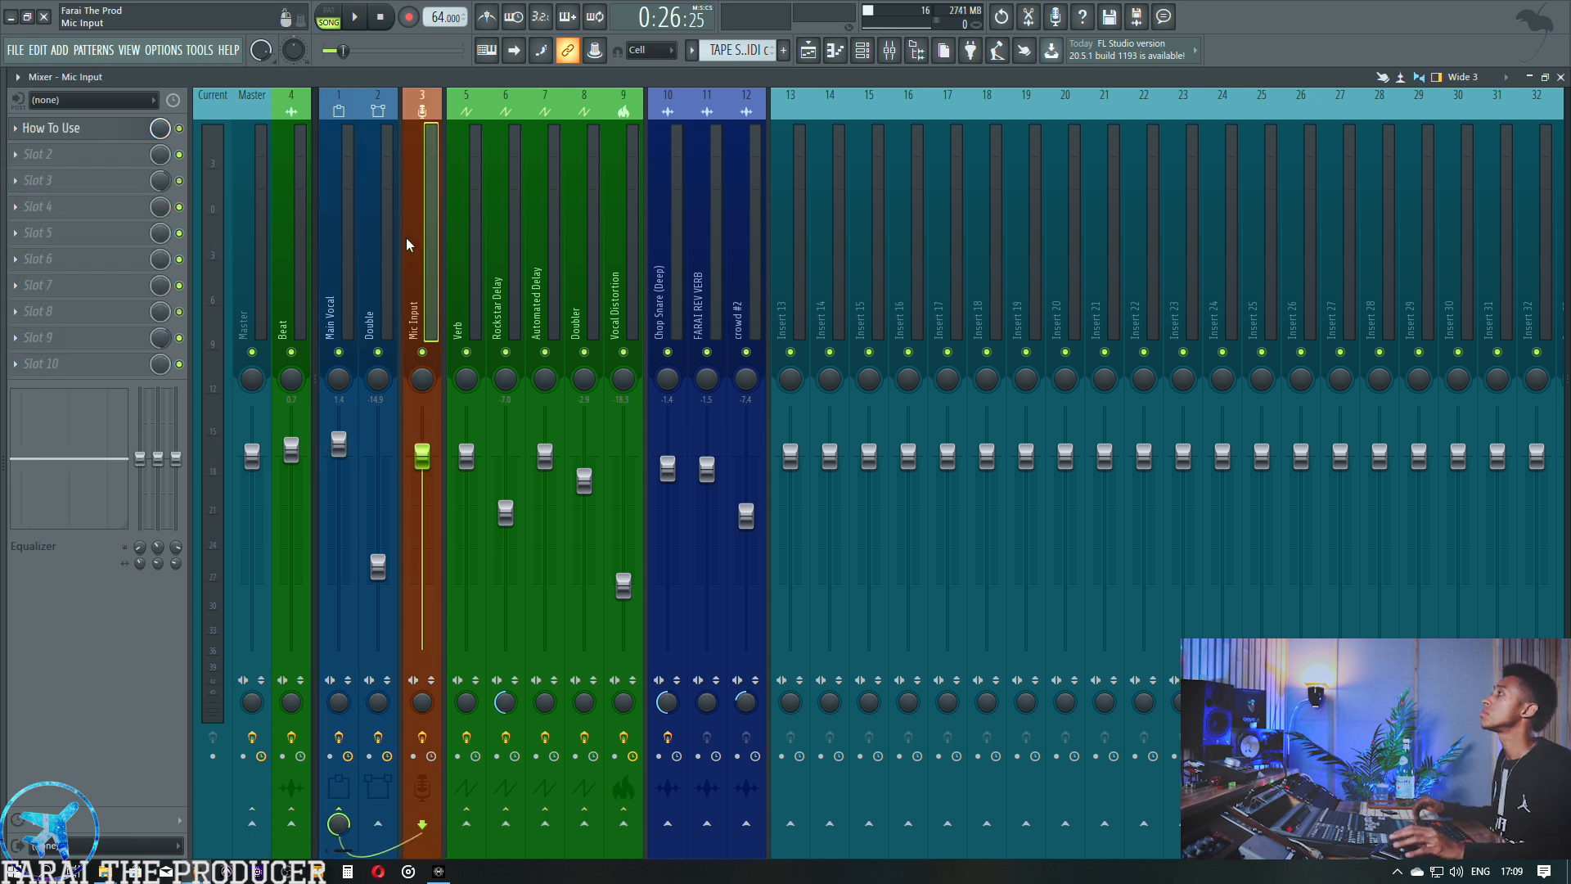
{"action": "left_click", "coordinate": [807, 50]}
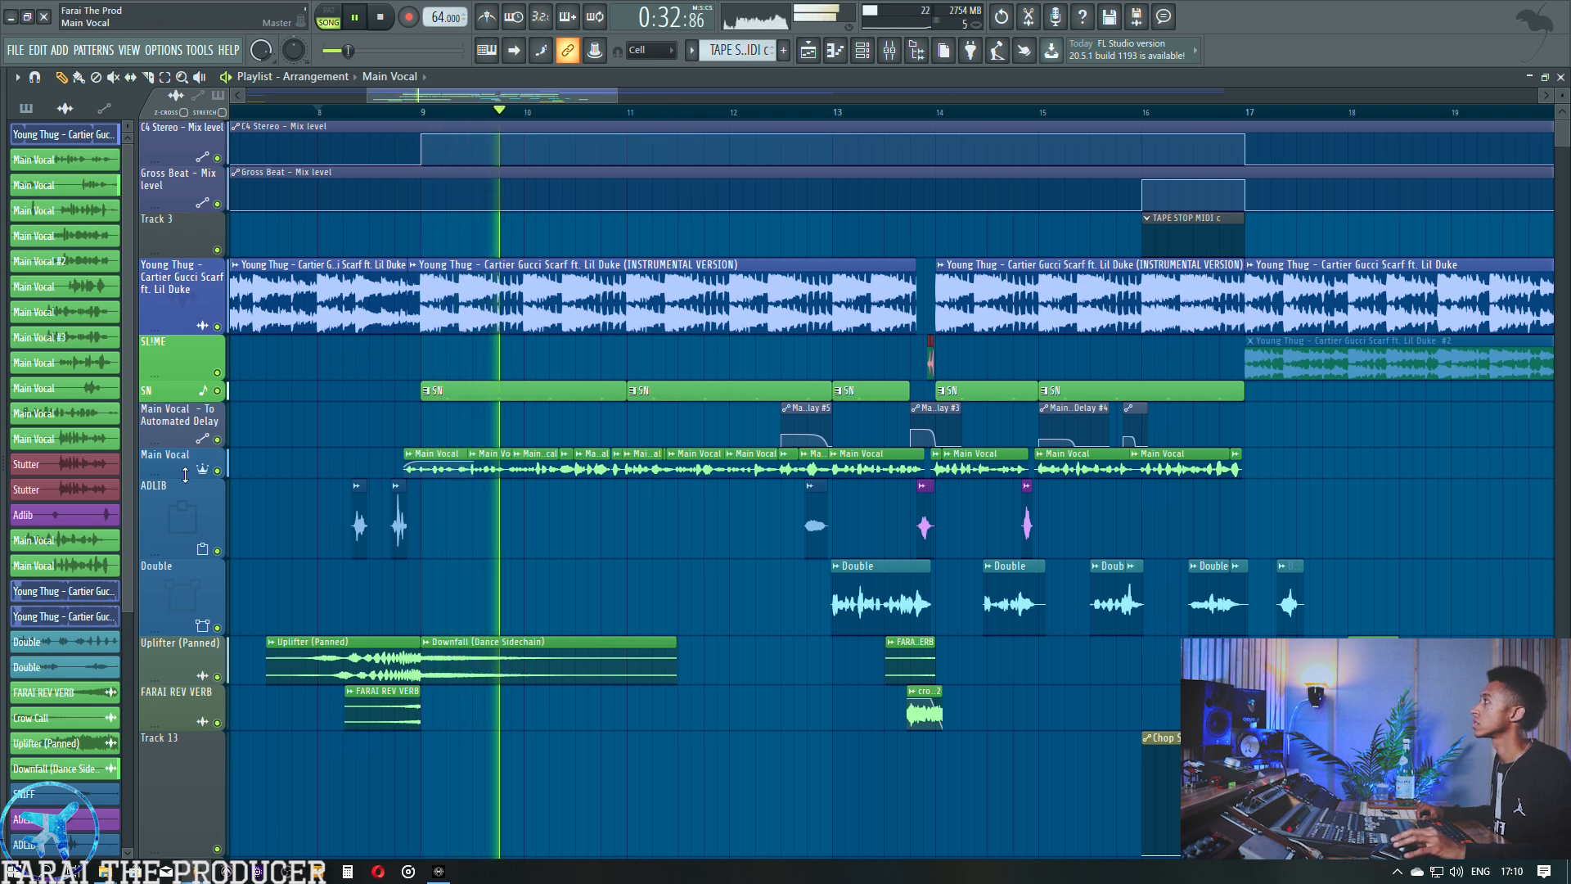
{"action": "left_click_drag", "start_coordinate": [178, 478], "coordinate": [179, 525]}
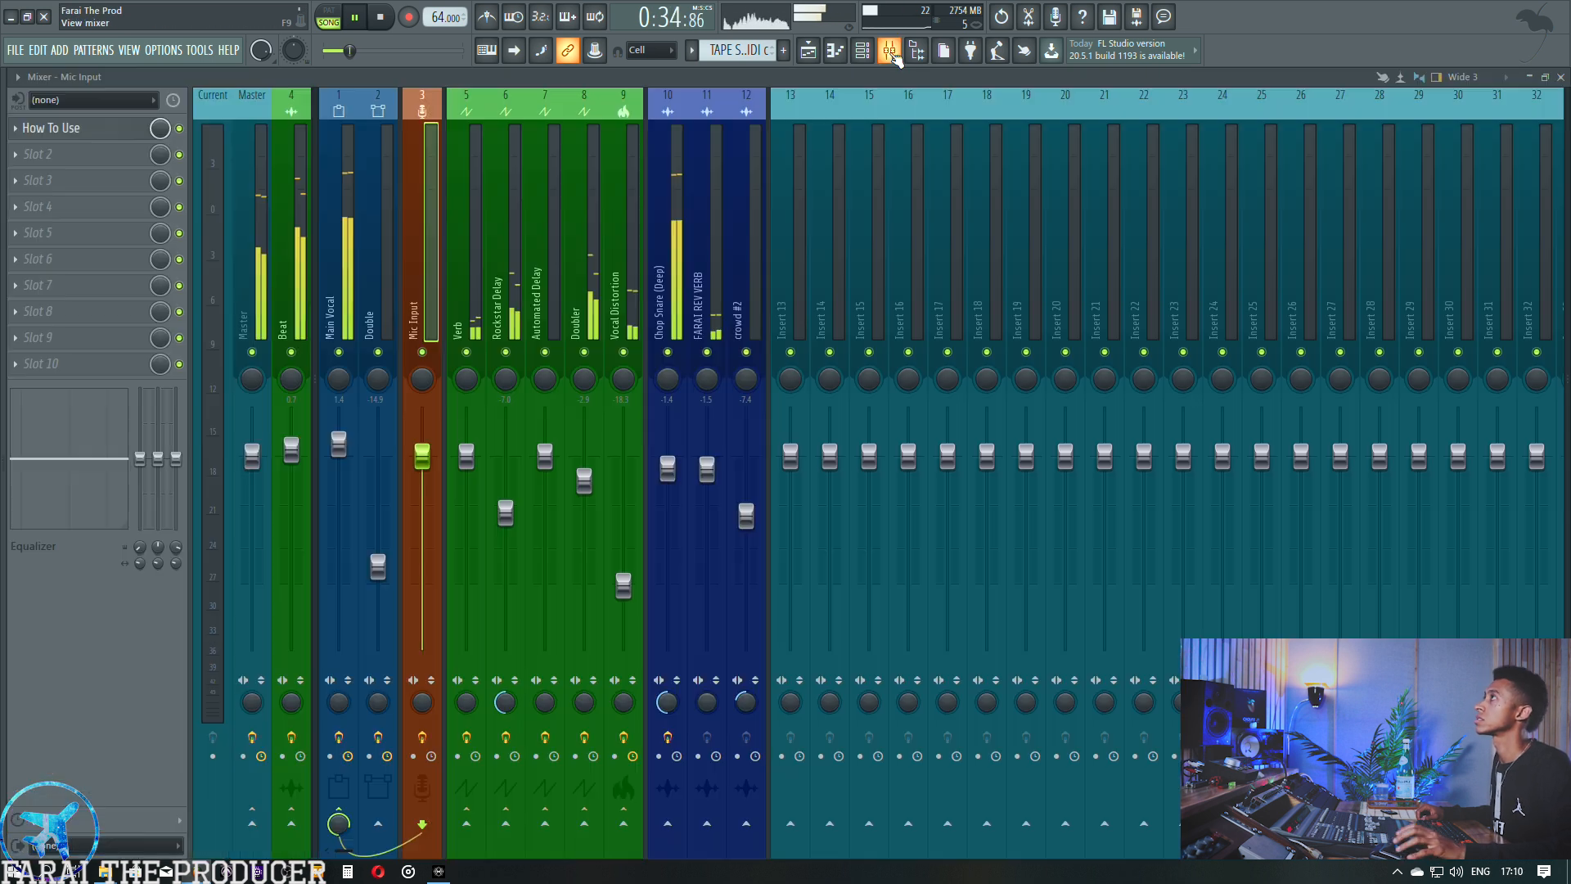
Inspect Auto-Tune 8.1 on the Main Vocal mixer channel during playback, and close it.
{"action": "key", "text": "F9"}
{"action": "left_click", "coordinate": [347, 183]}
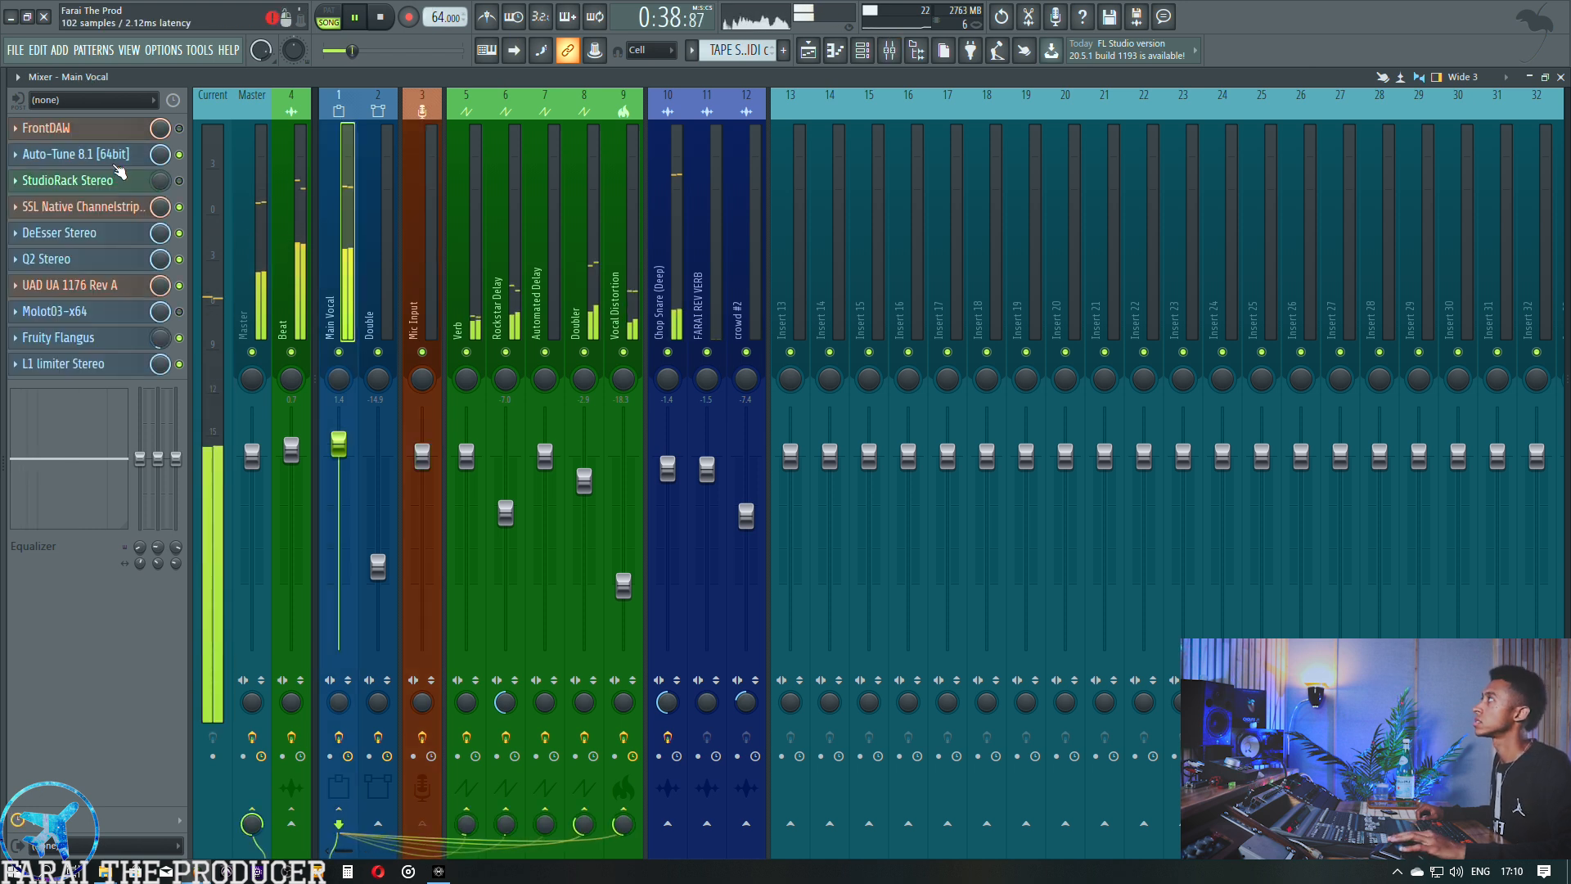
{"action": "left_click", "coordinate": [108, 155]}
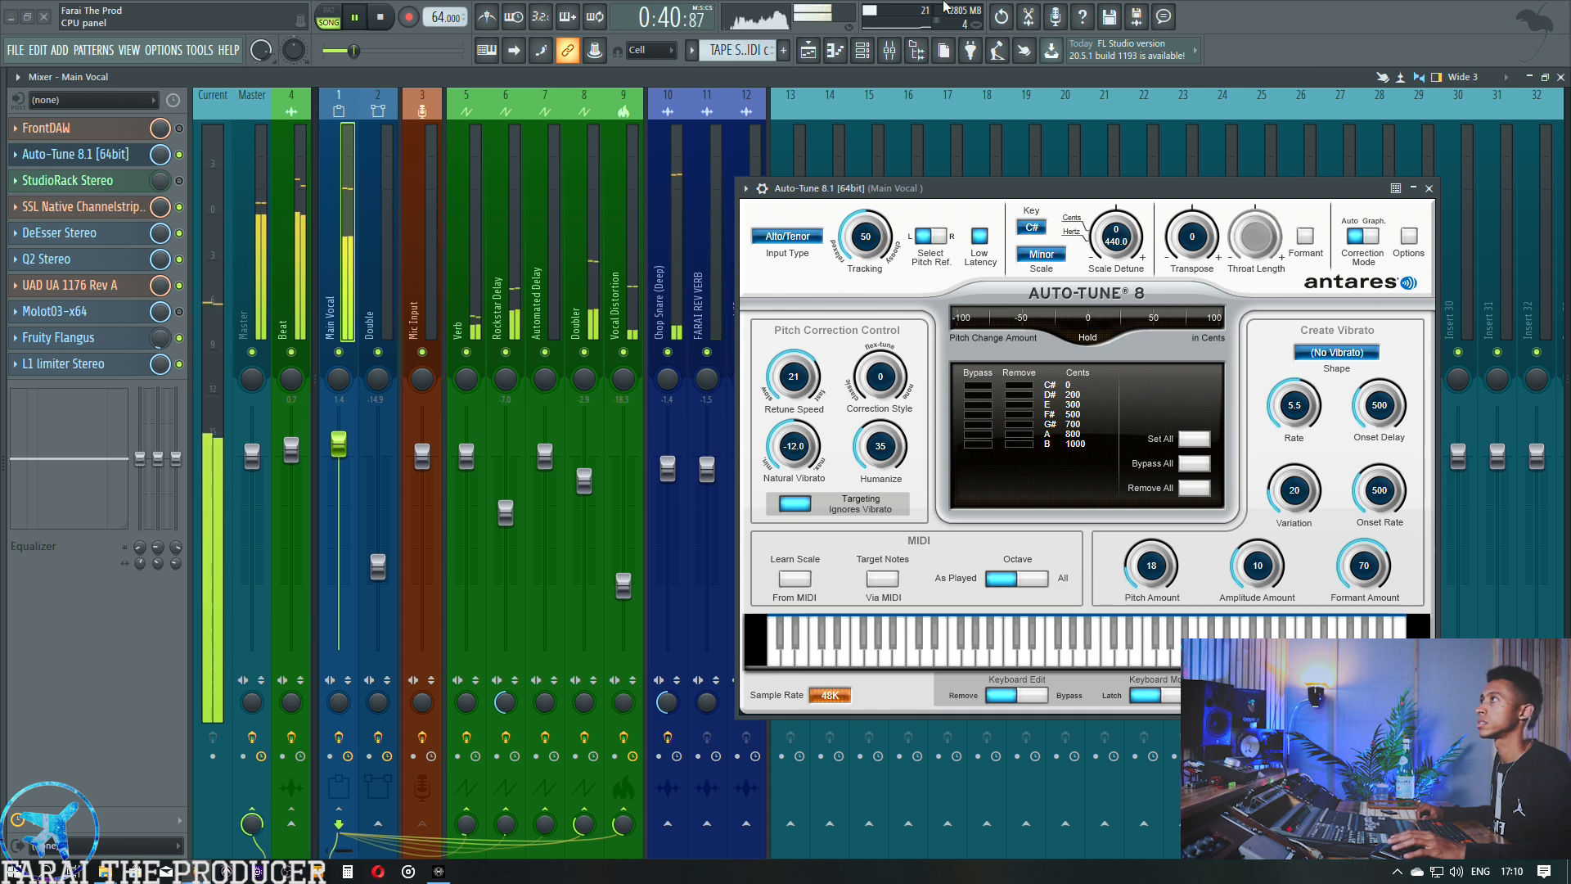
{"action": "left_click", "coordinate": [1430, 189]}
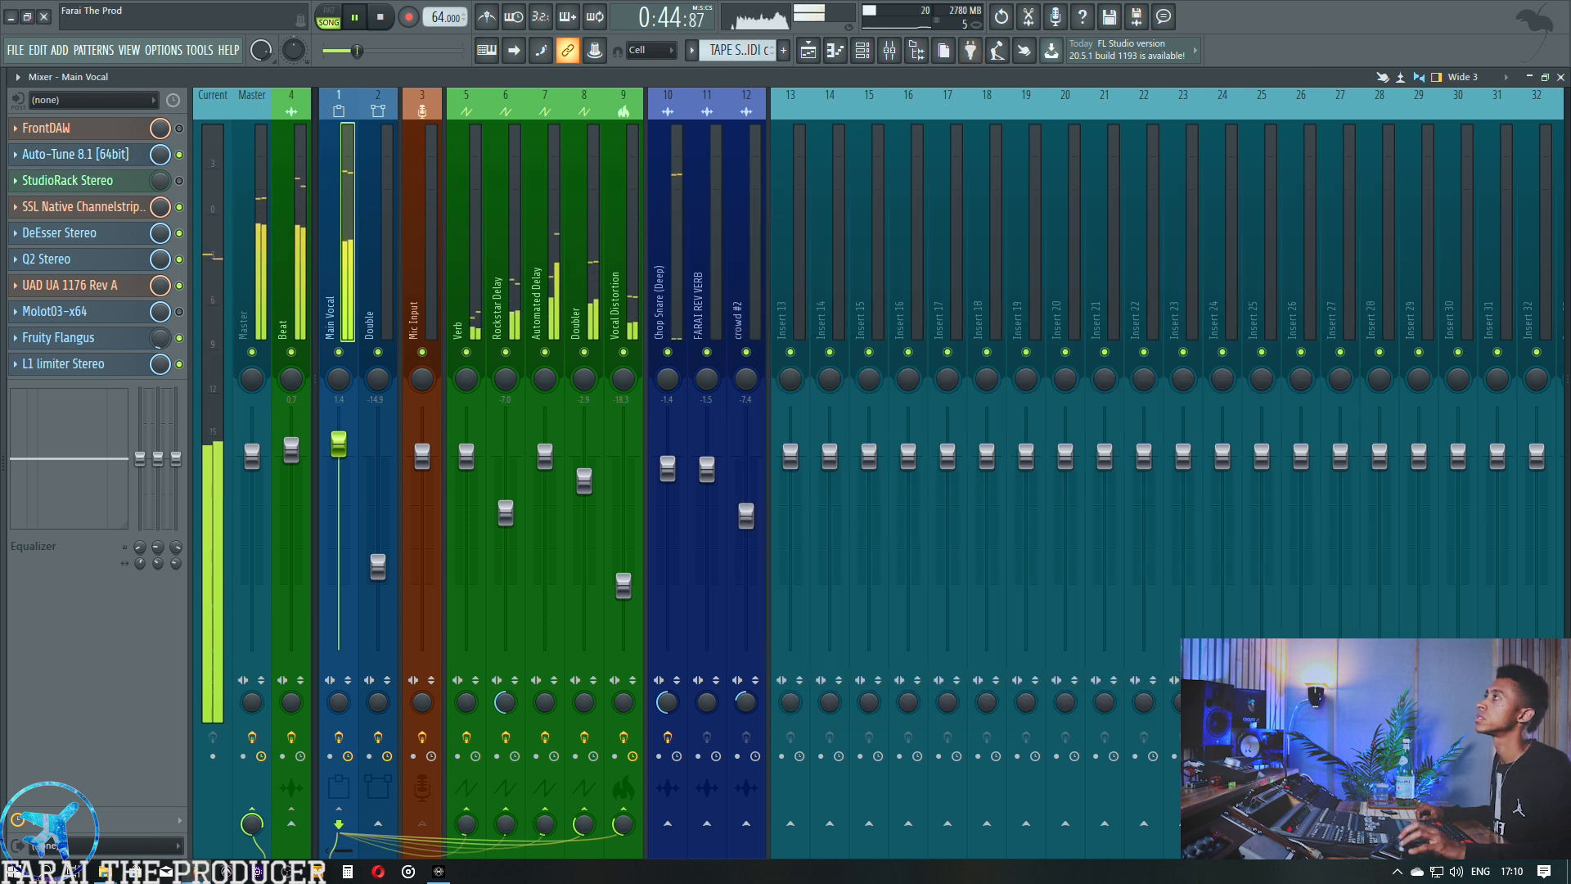
Follow the playing song in the playlist and mixer, and stop playback at the end of the vocal section.
{"action": "left_click", "coordinate": [807, 50]}
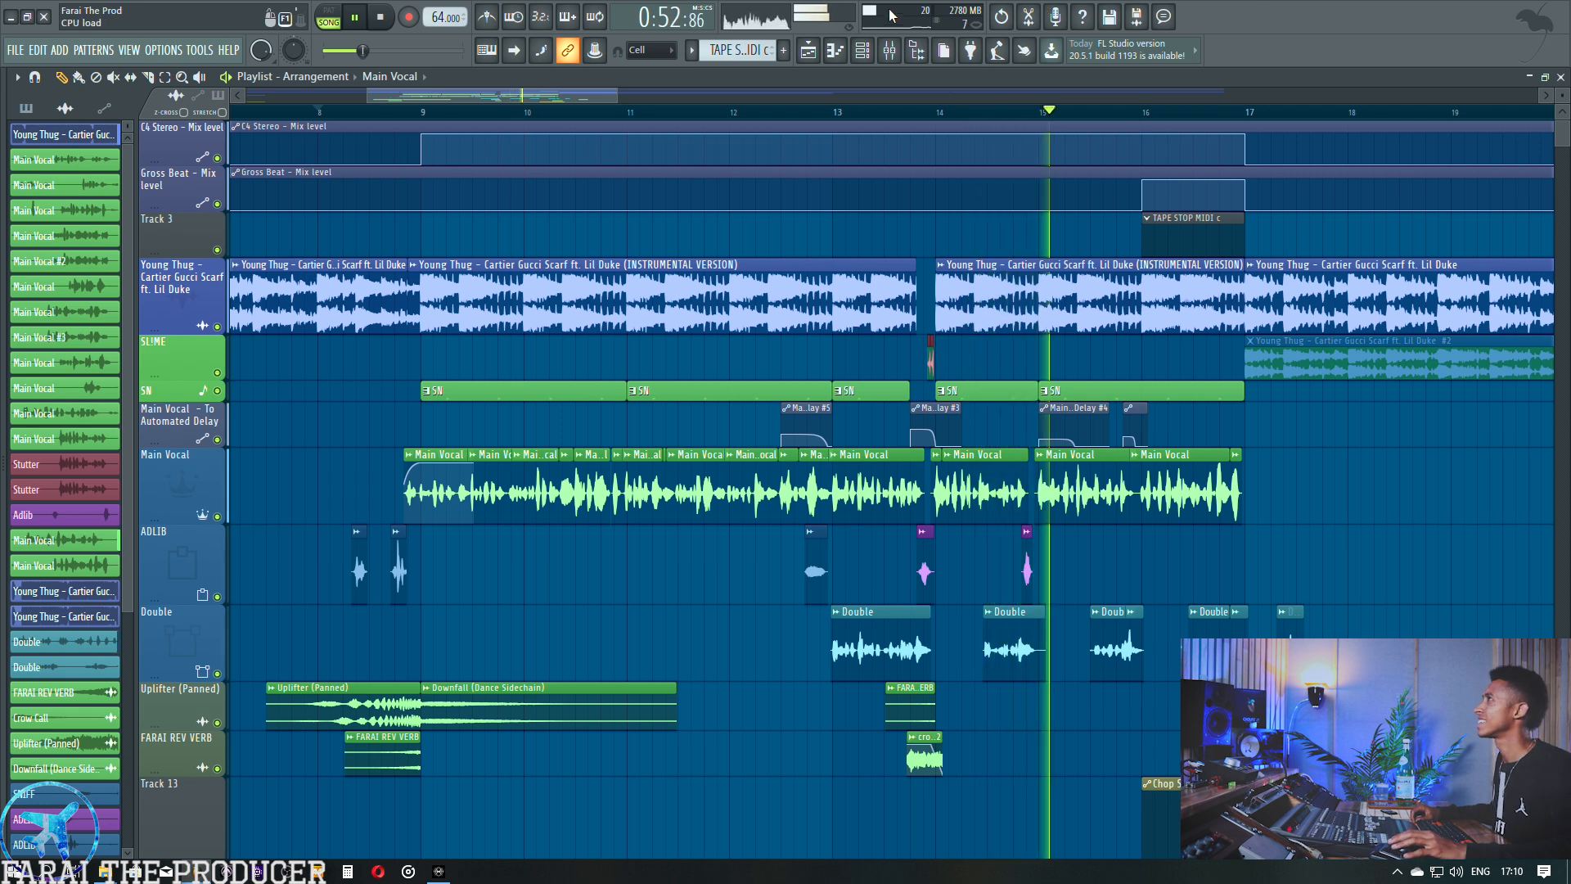
{"action": "left_click", "coordinate": [890, 59]}
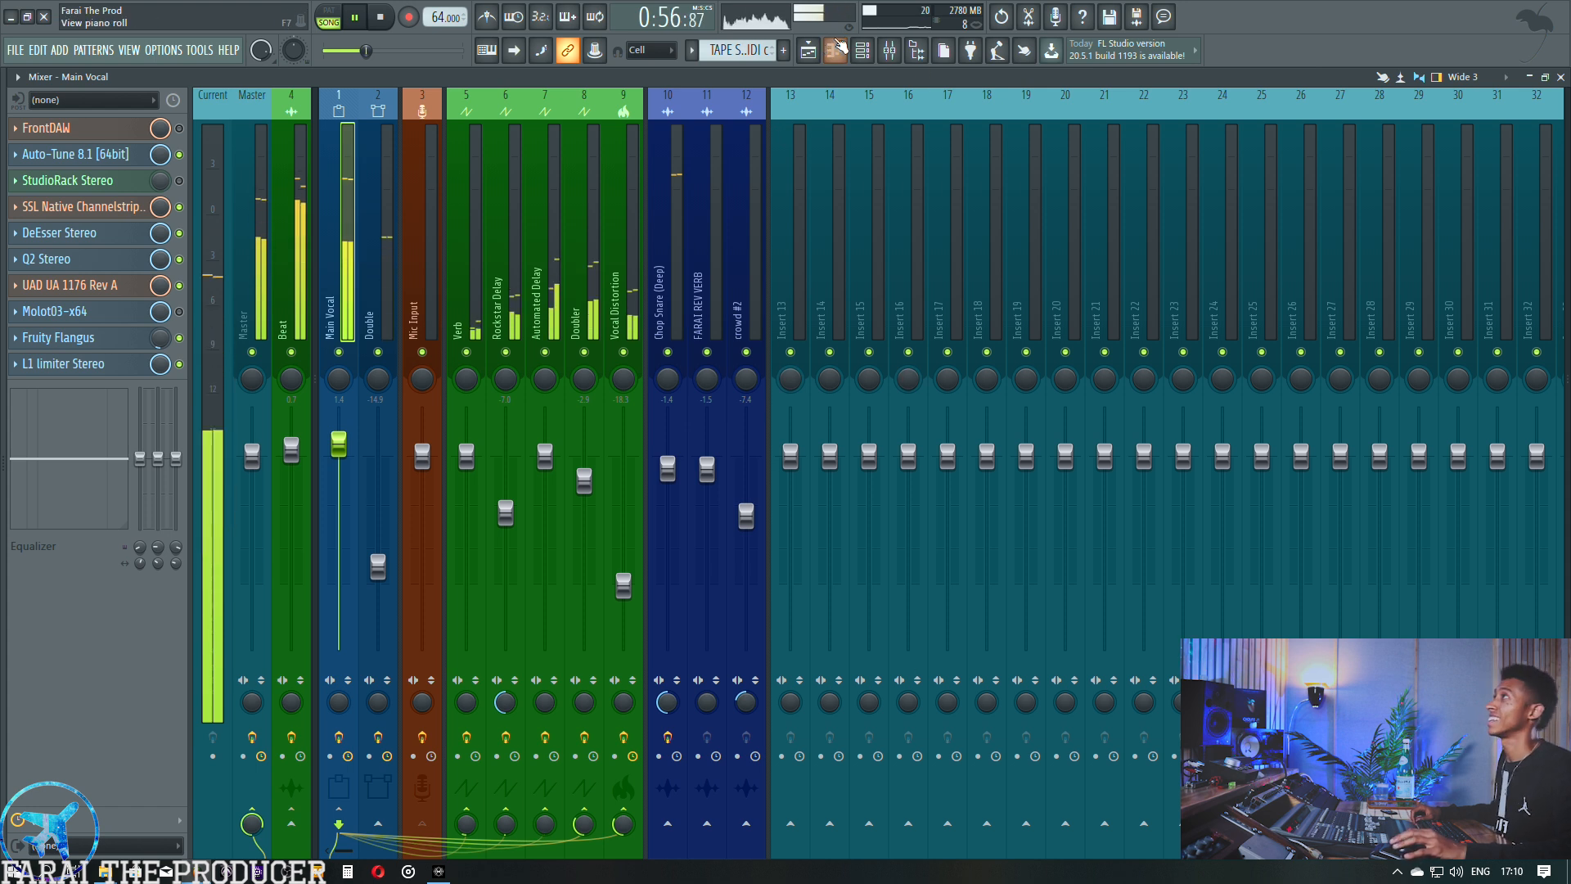
{"action": "left_click", "coordinate": [807, 50]}
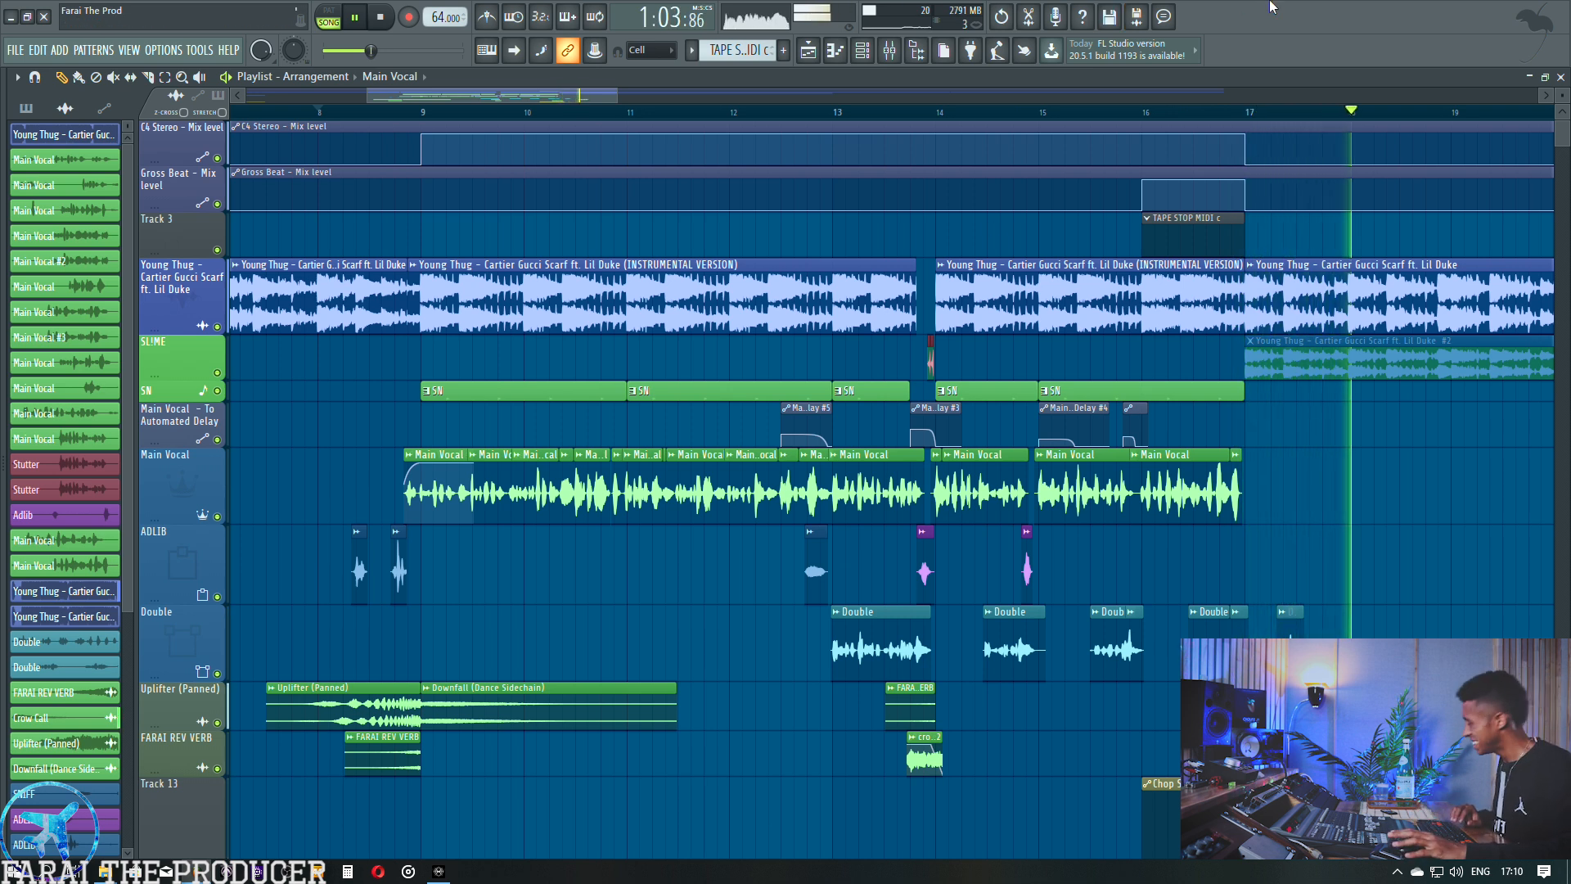
{"action": "key", "text": "space"}
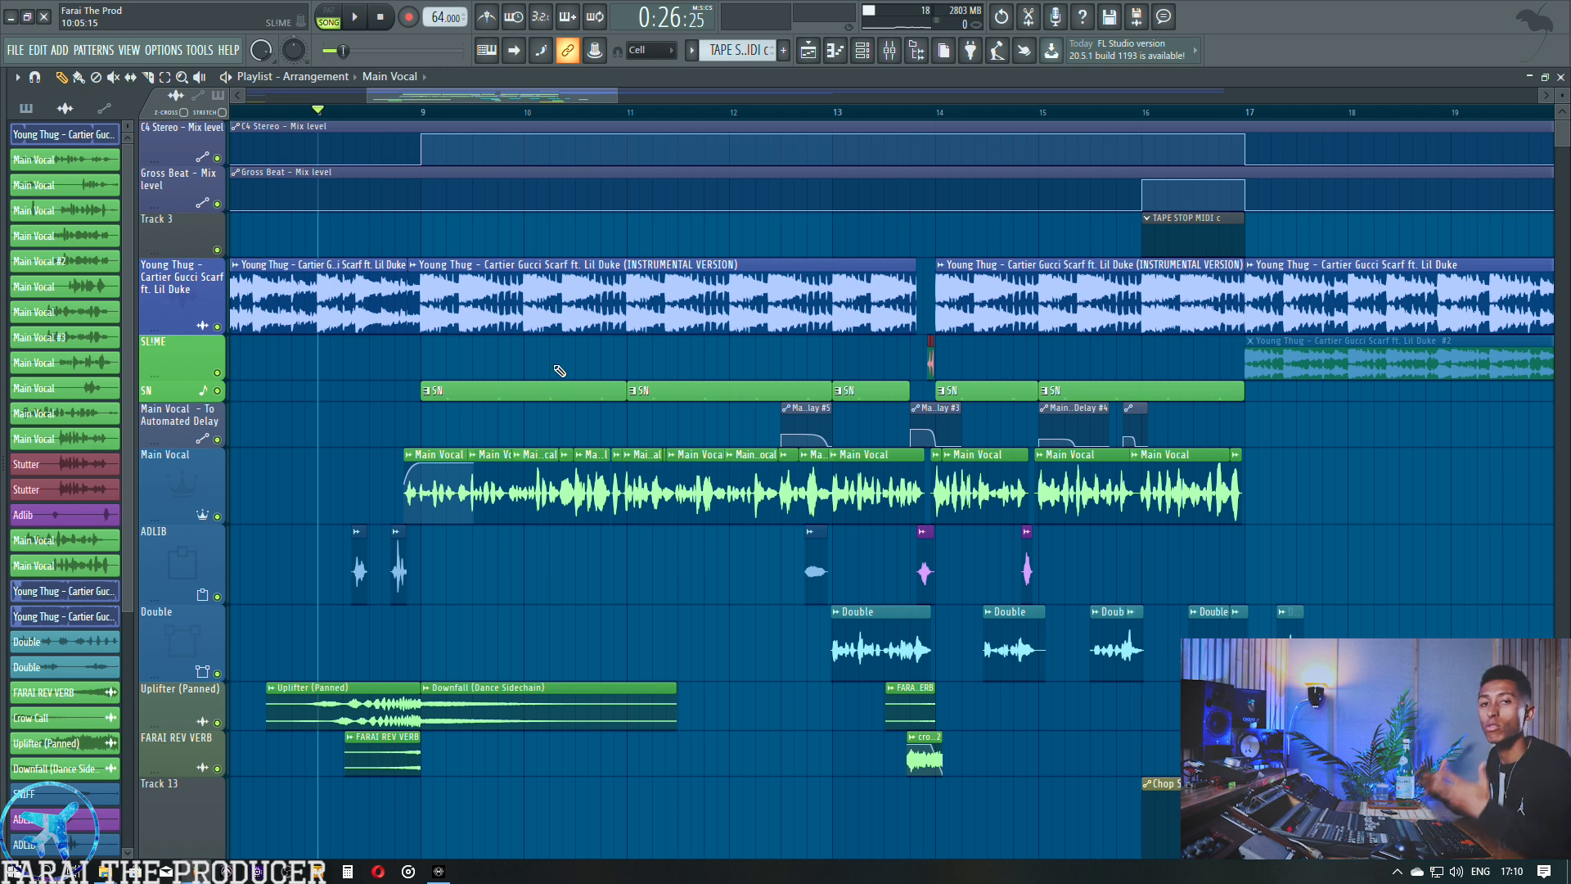
Open FrontDAW from the Main Vocal channel's effects in the mixer and examine its input, filter and mojo controls.
{"action": "left_click", "coordinate": [890, 50]}
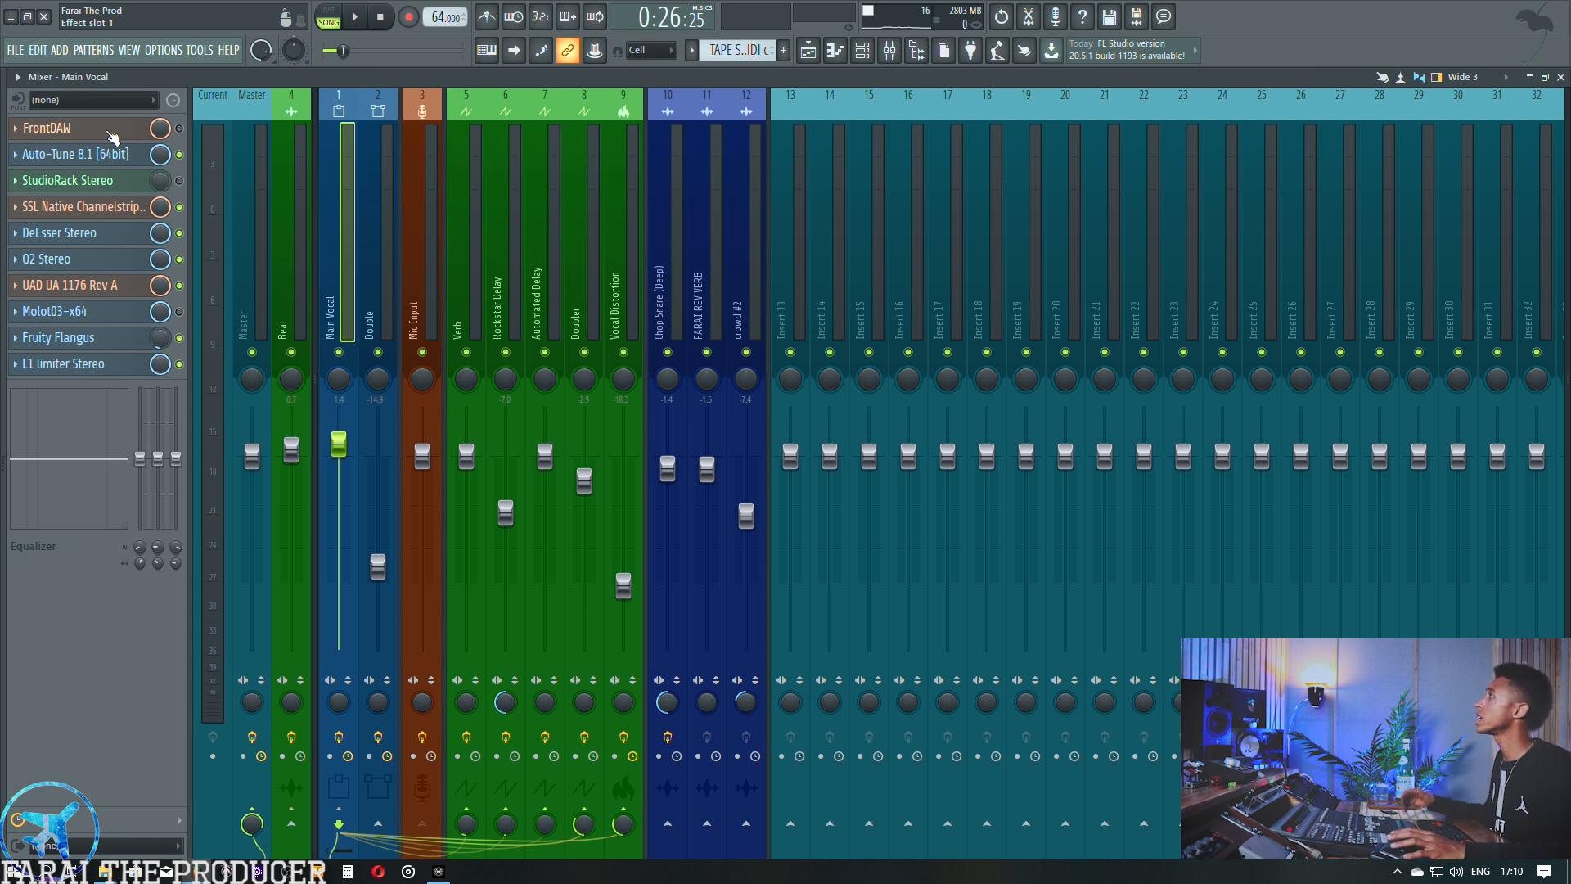
{"action": "left_click", "coordinate": [112, 137]}
{"action": "left_click_drag", "start_coordinate": [1098, 215], "coordinate": [1078, 176]}
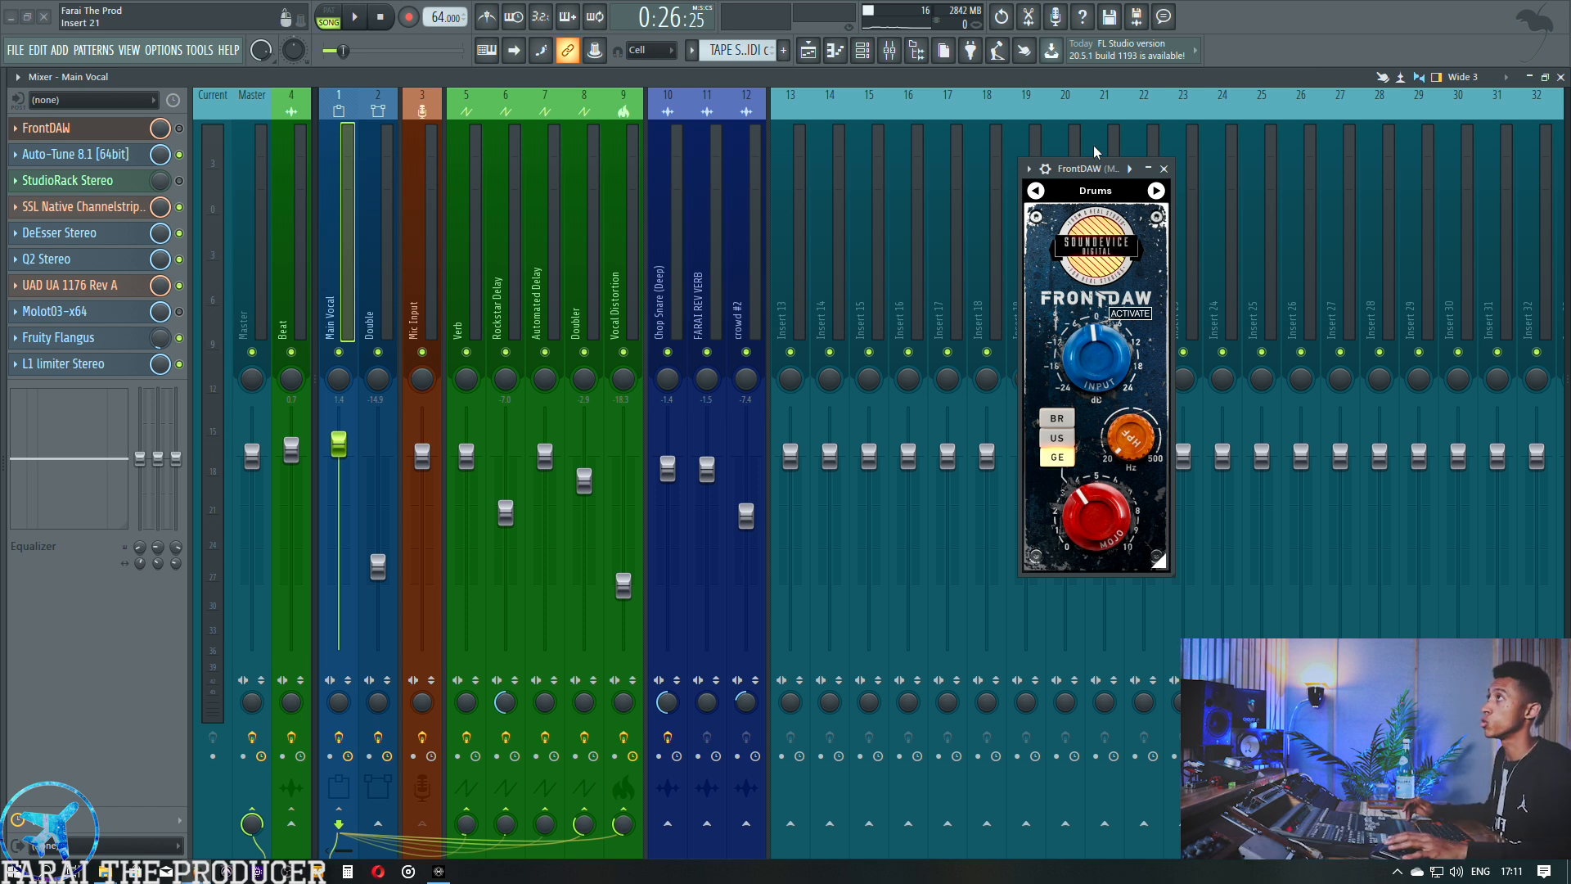
{"action": "left_click_drag", "start_coordinate": [1091, 174], "coordinate": [1037, 213]}
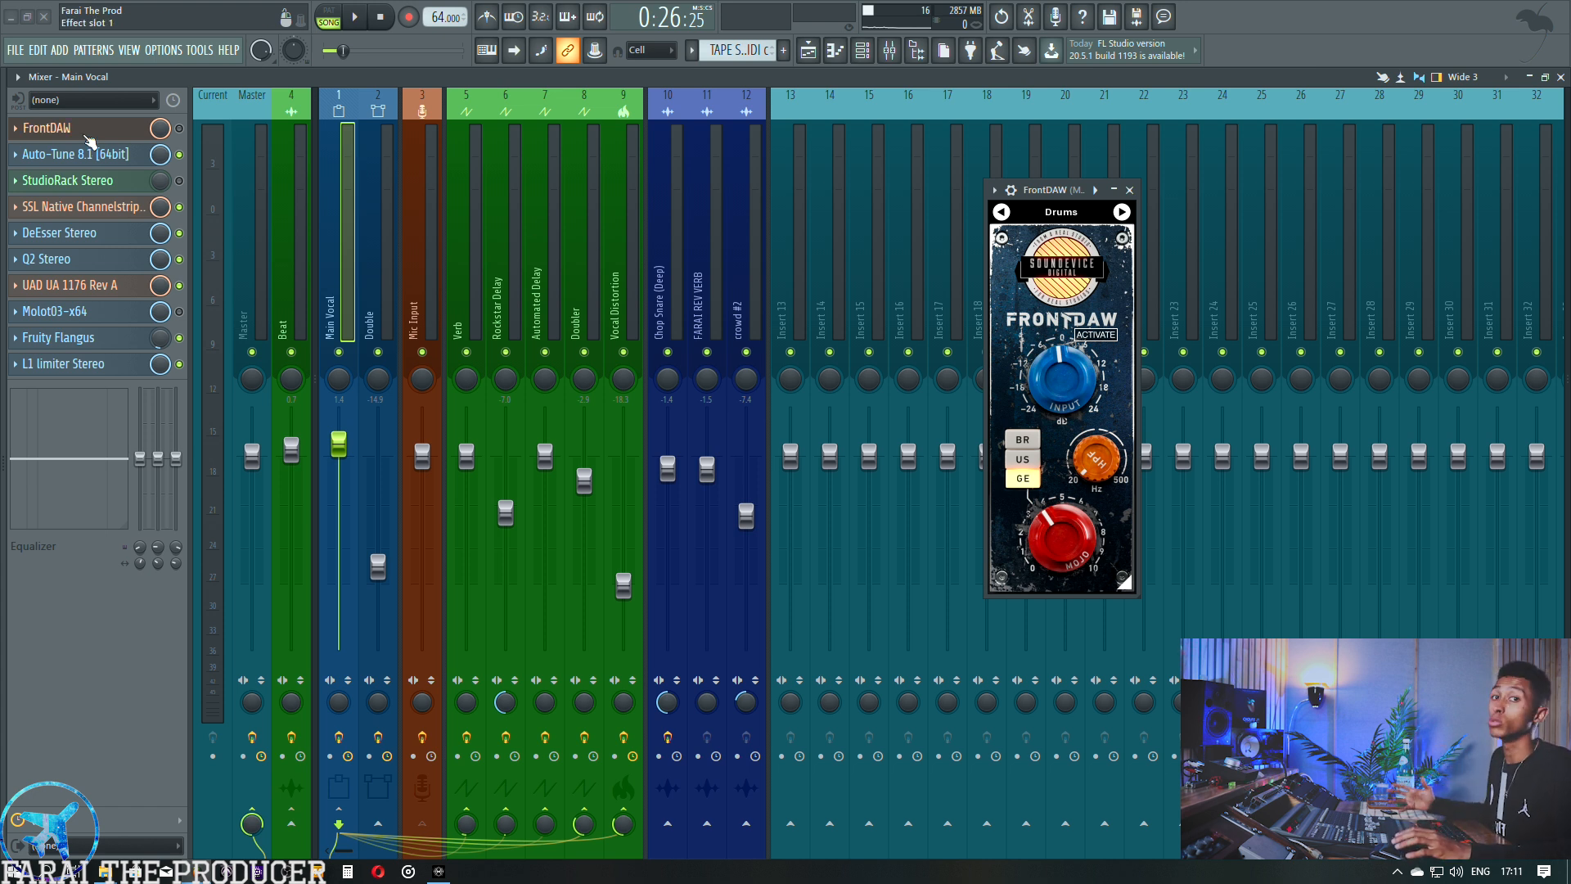
Close FrontDAW, look through Auto-Tune and StudioRack Stereo on the Main Vocal, and leave only Auto-Tune open.
{"action": "left_click", "coordinate": [86, 133]}
{"action": "left_click", "coordinate": [88, 156]}
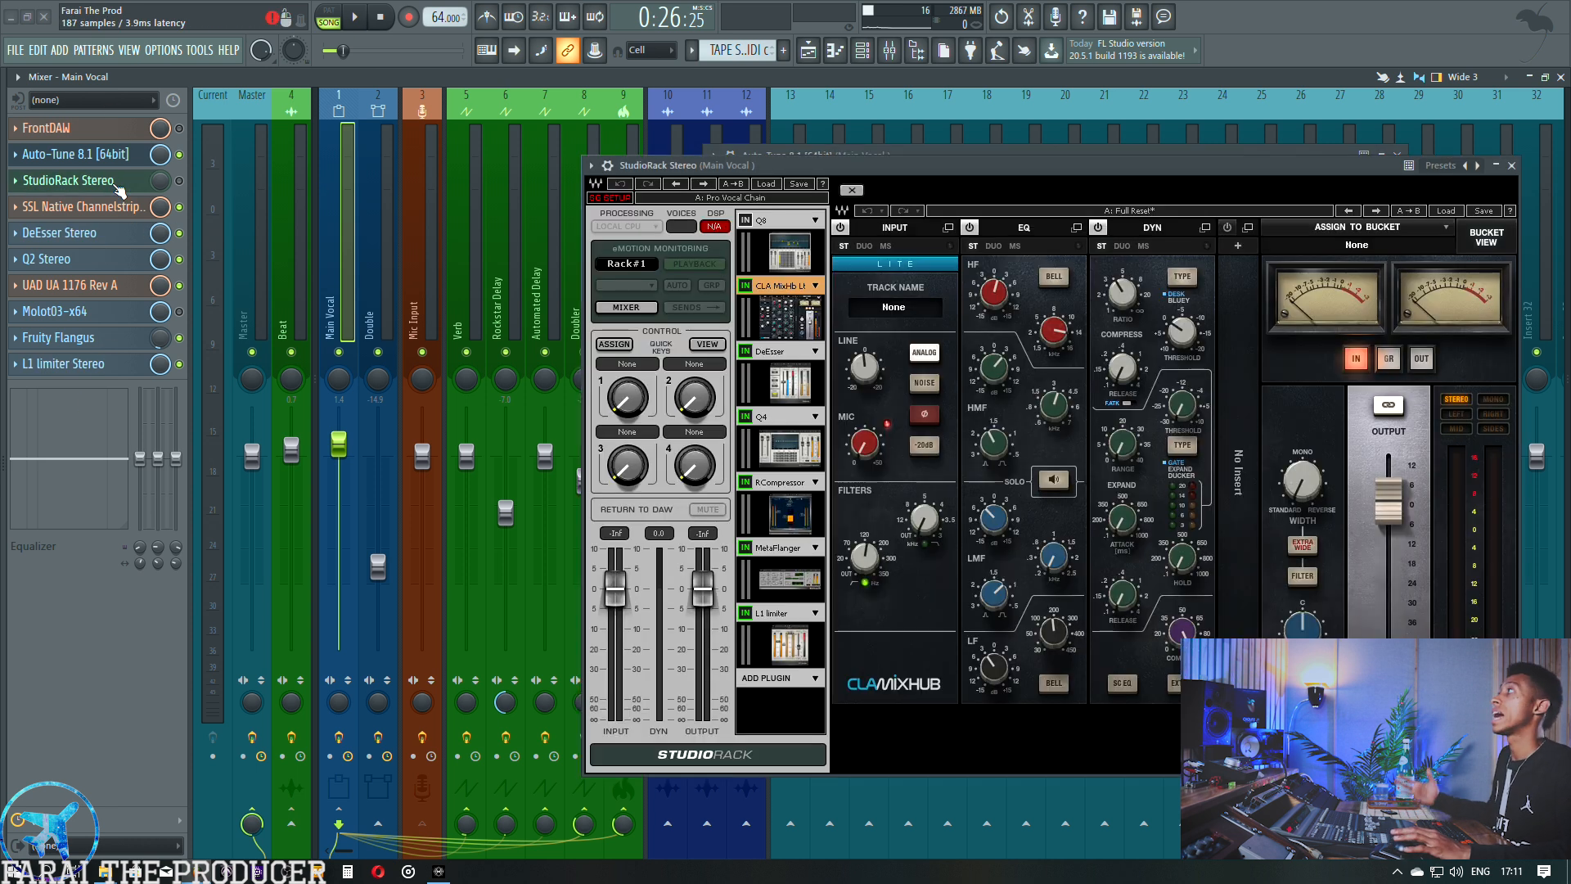
{"action": "left_click", "coordinate": [115, 183]}
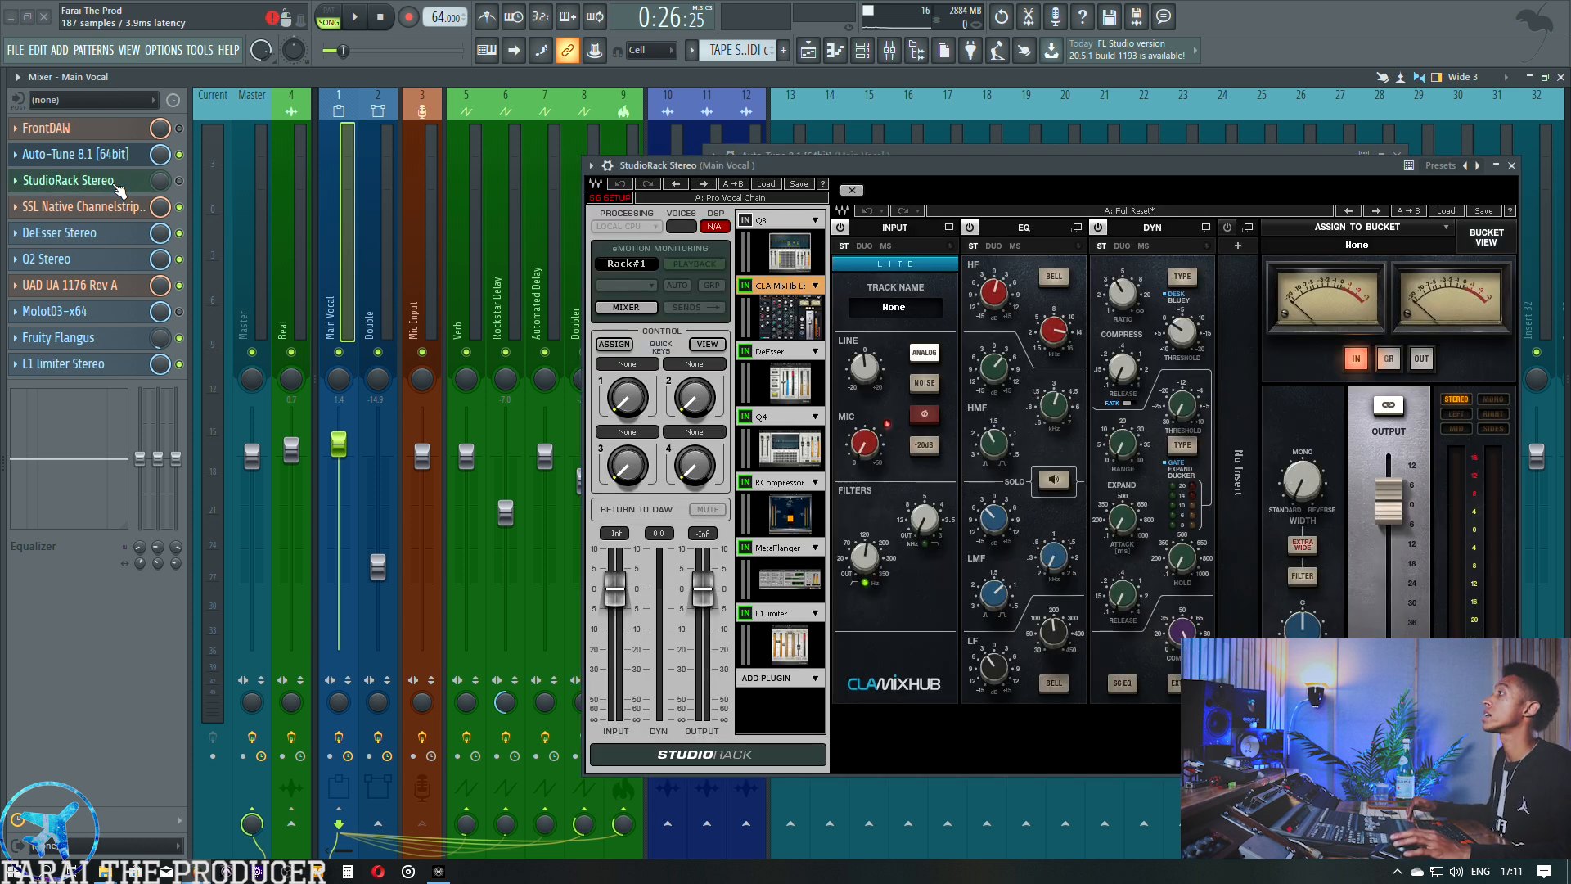
{"action": "left_click_drag", "start_coordinate": [831, 166], "coordinate": [764, 222]}
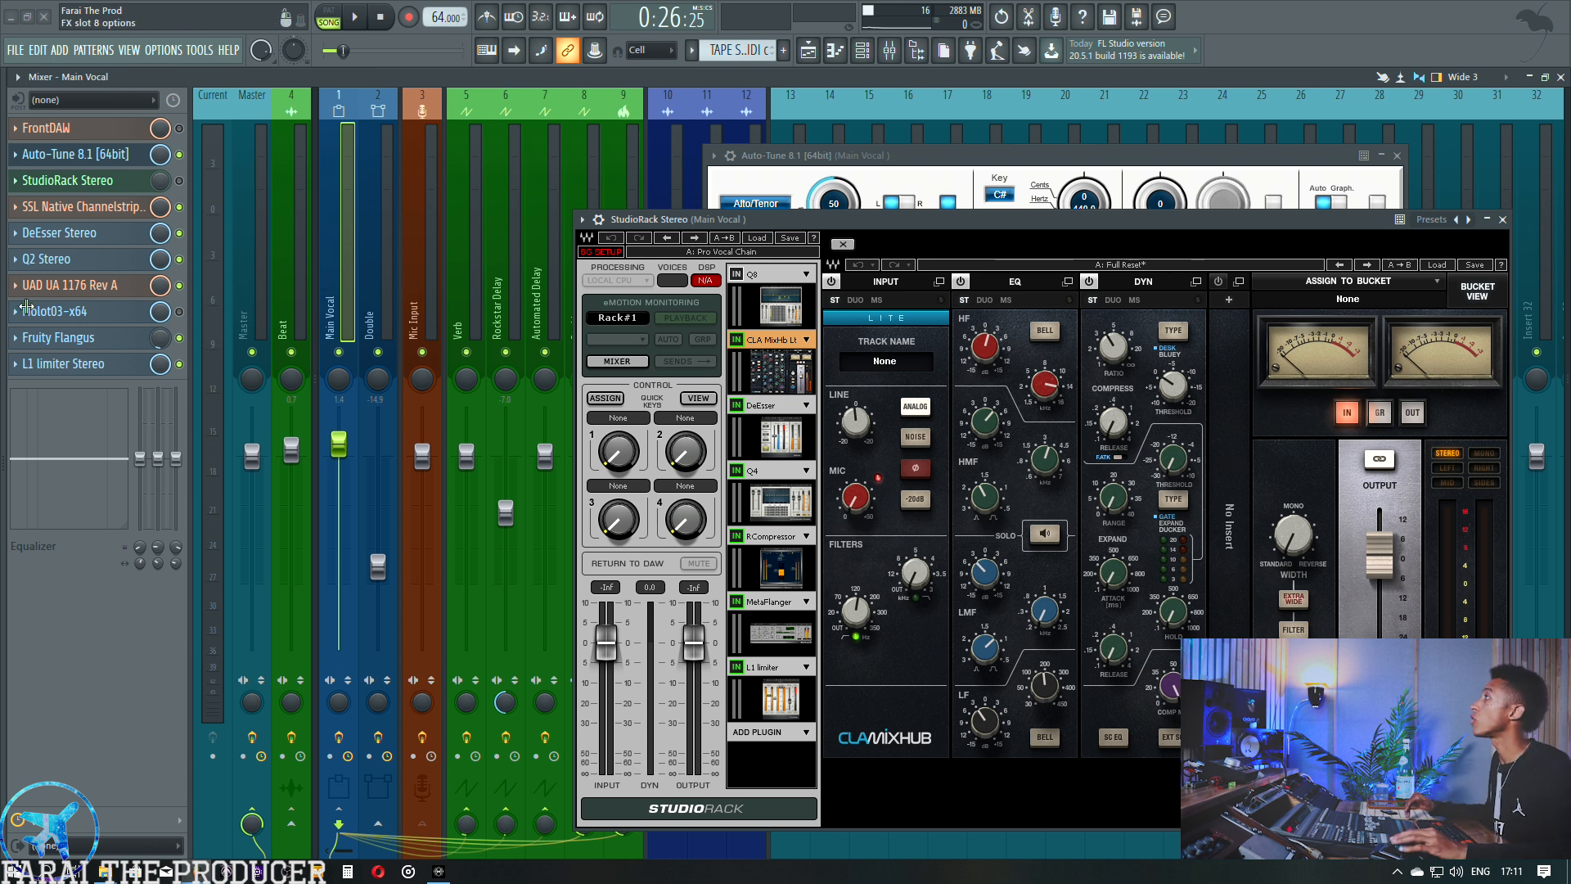
{"action": "left_click", "coordinate": [287, 258]}
{"action": "left_click", "coordinate": [133, 209]}
{"action": "left_click", "coordinate": [133, 209]}
{"action": "left_click", "coordinate": [1502, 220]}
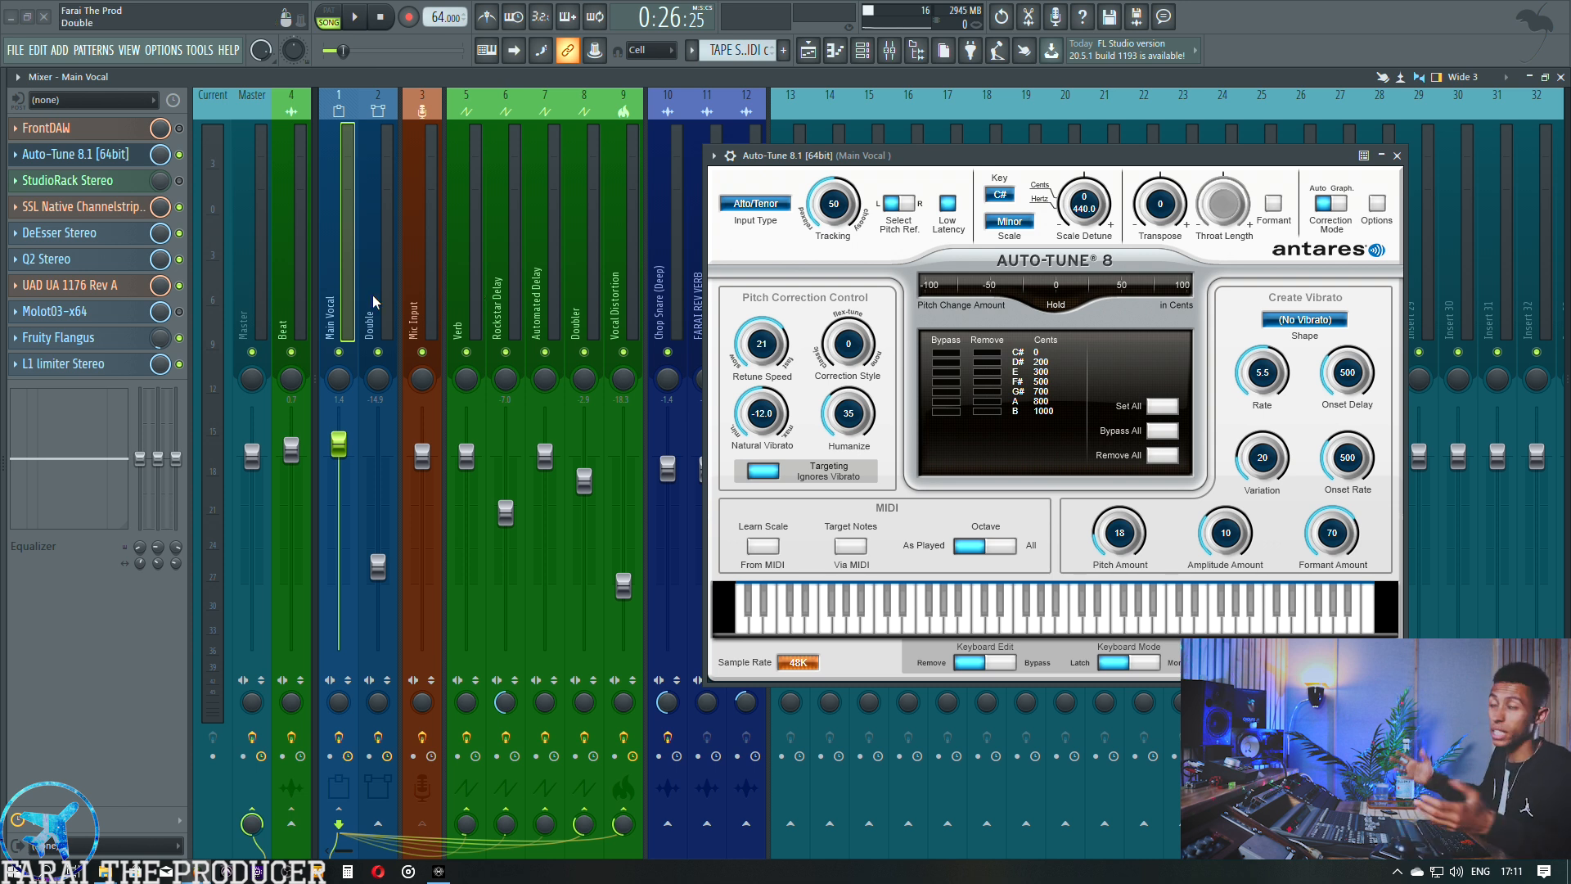
Review the pitch correction controls, the Targeting Ignores Vibrato option and the scale choices in the Main Vocal's Auto-Tune.
{"action": "left_click_drag", "start_coordinate": [787, 157], "coordinate": [705, 188]}
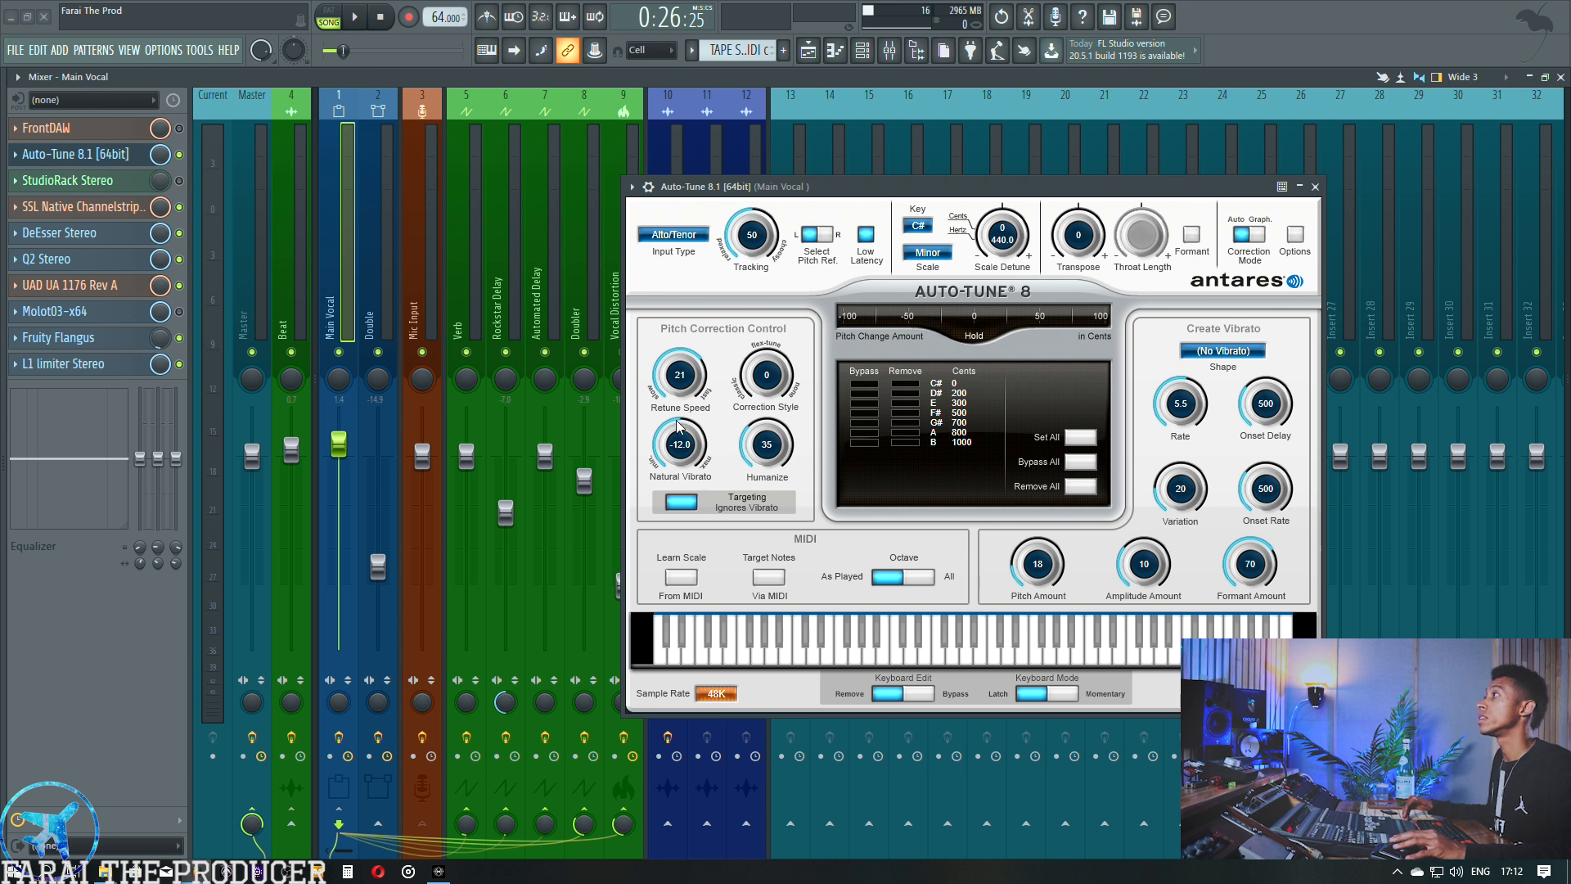
{"action": "left_click", "coordinate": [676, 501]}
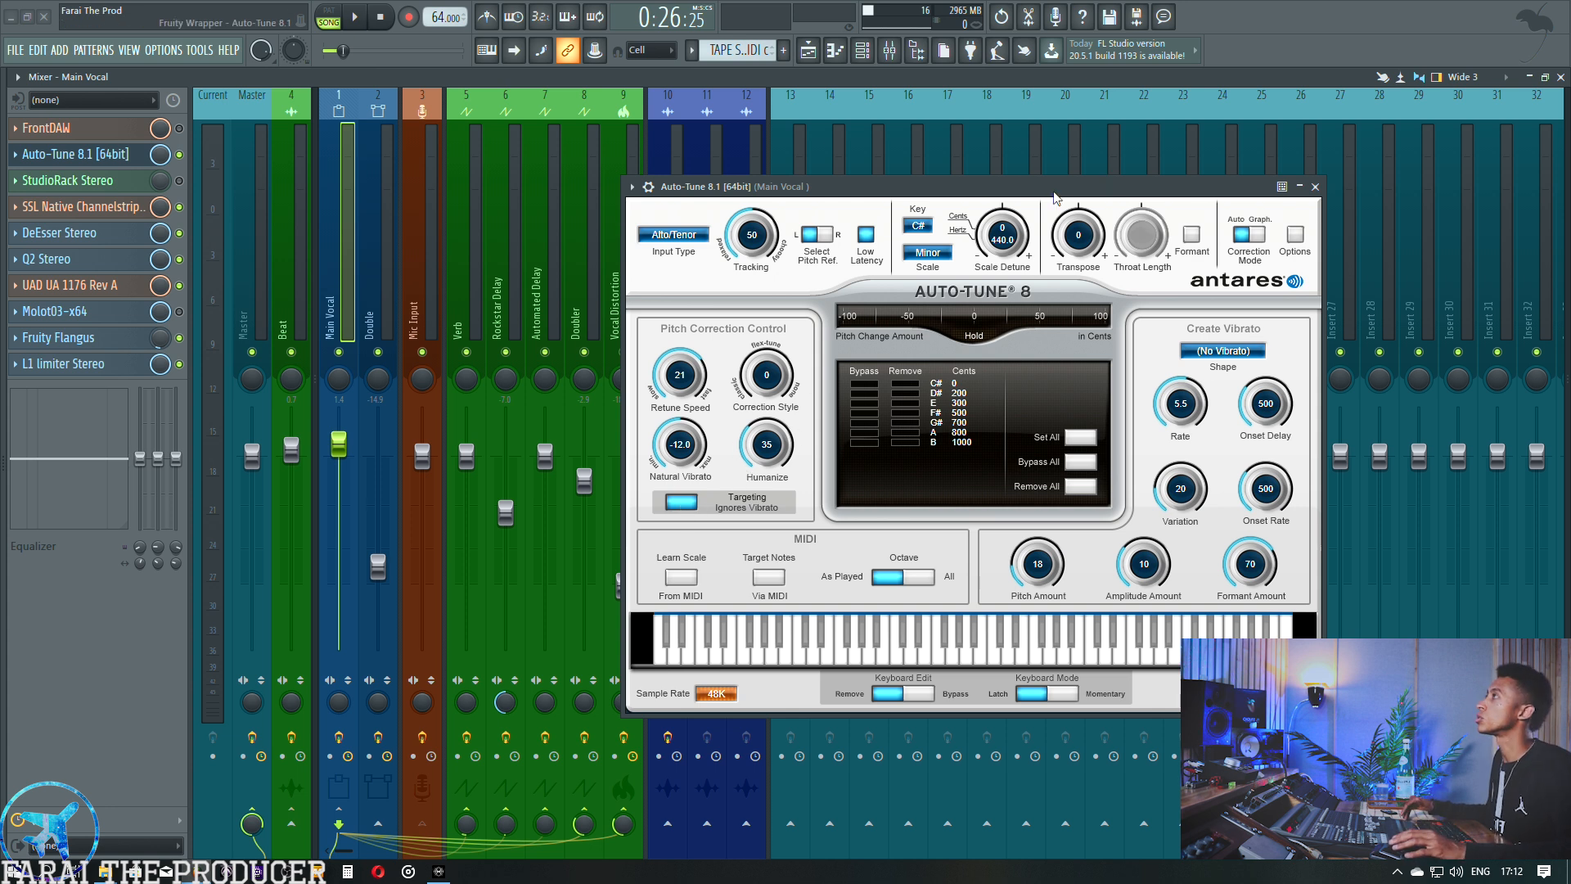
{"action": "left_click_drag", "start_coordinate": [720, 231], "coordinate": [803, 213]}
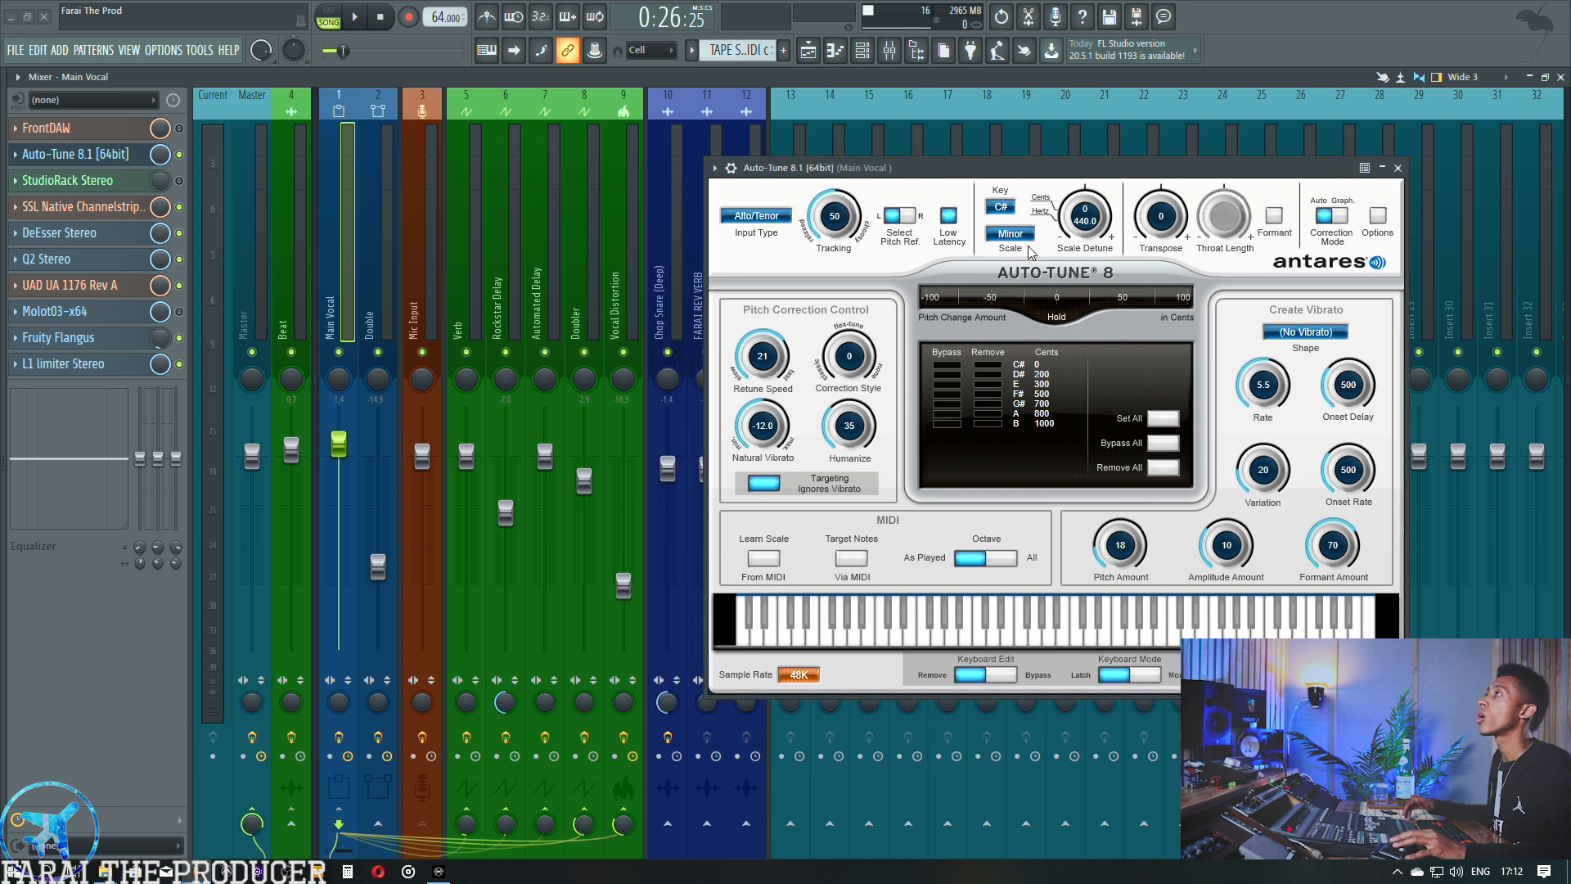
{"action": "left_click", "coordinate": [1009, 247]}
{"action": "left_click", "coordinate": [1011, 254]}
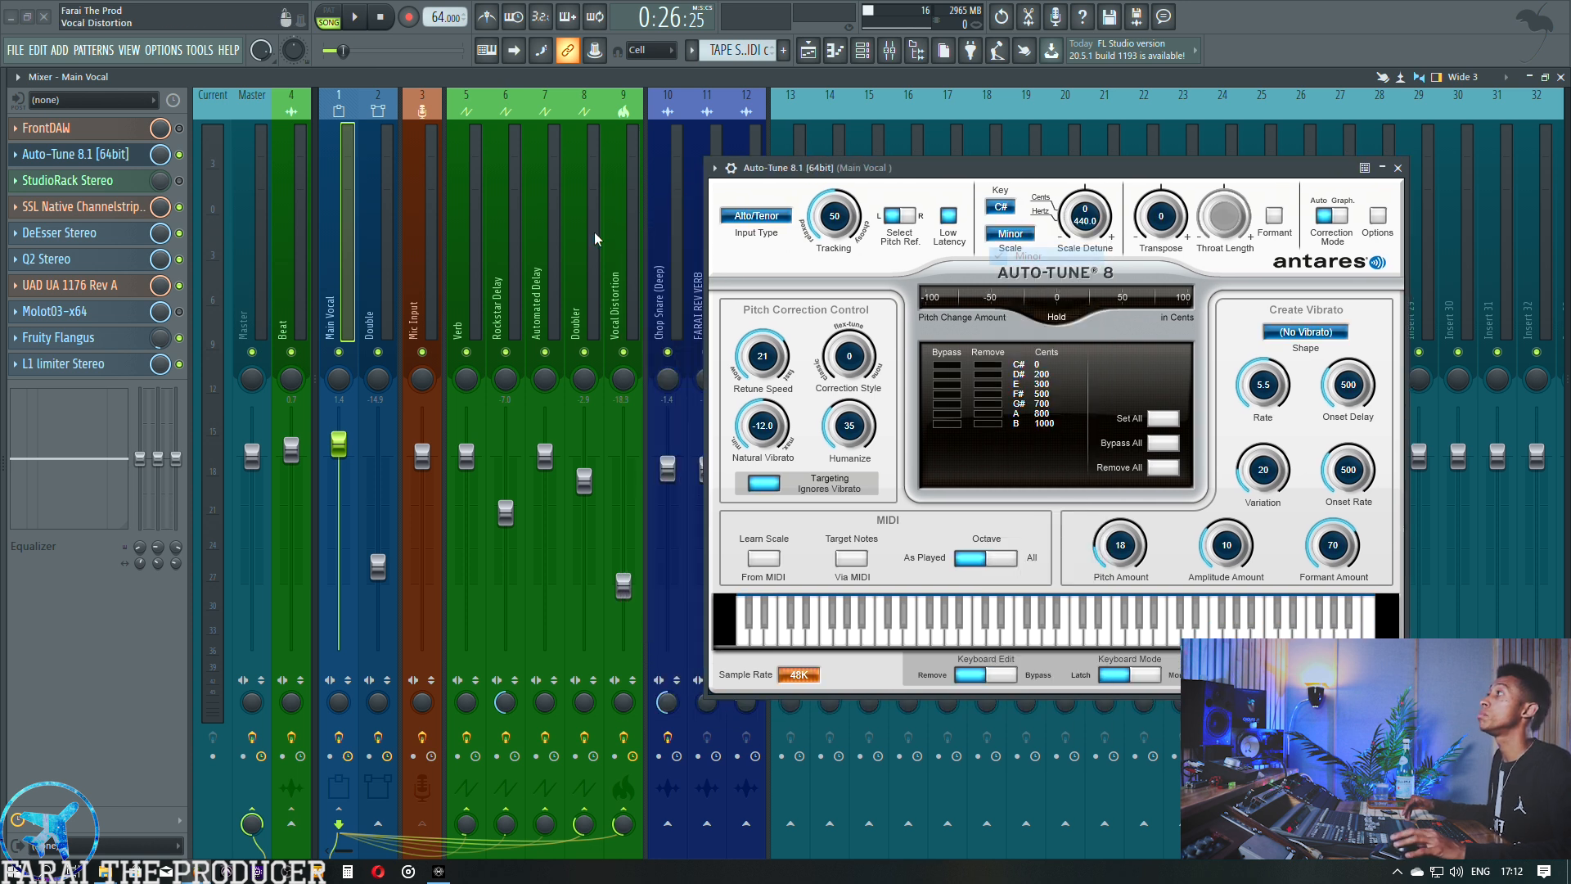
Check the beat's key with HoRNet SongKey on the Beat channel against Auto-Tune's key setting, and close SongKey.
{"action": "left_click", "coordinate": [289, 243]}
{"action": "left_click", "coordinate": [90, 129]}
{"action": "left_click_drag", "start_coordinate": [491, 256], "coordinate": [488, 364]}
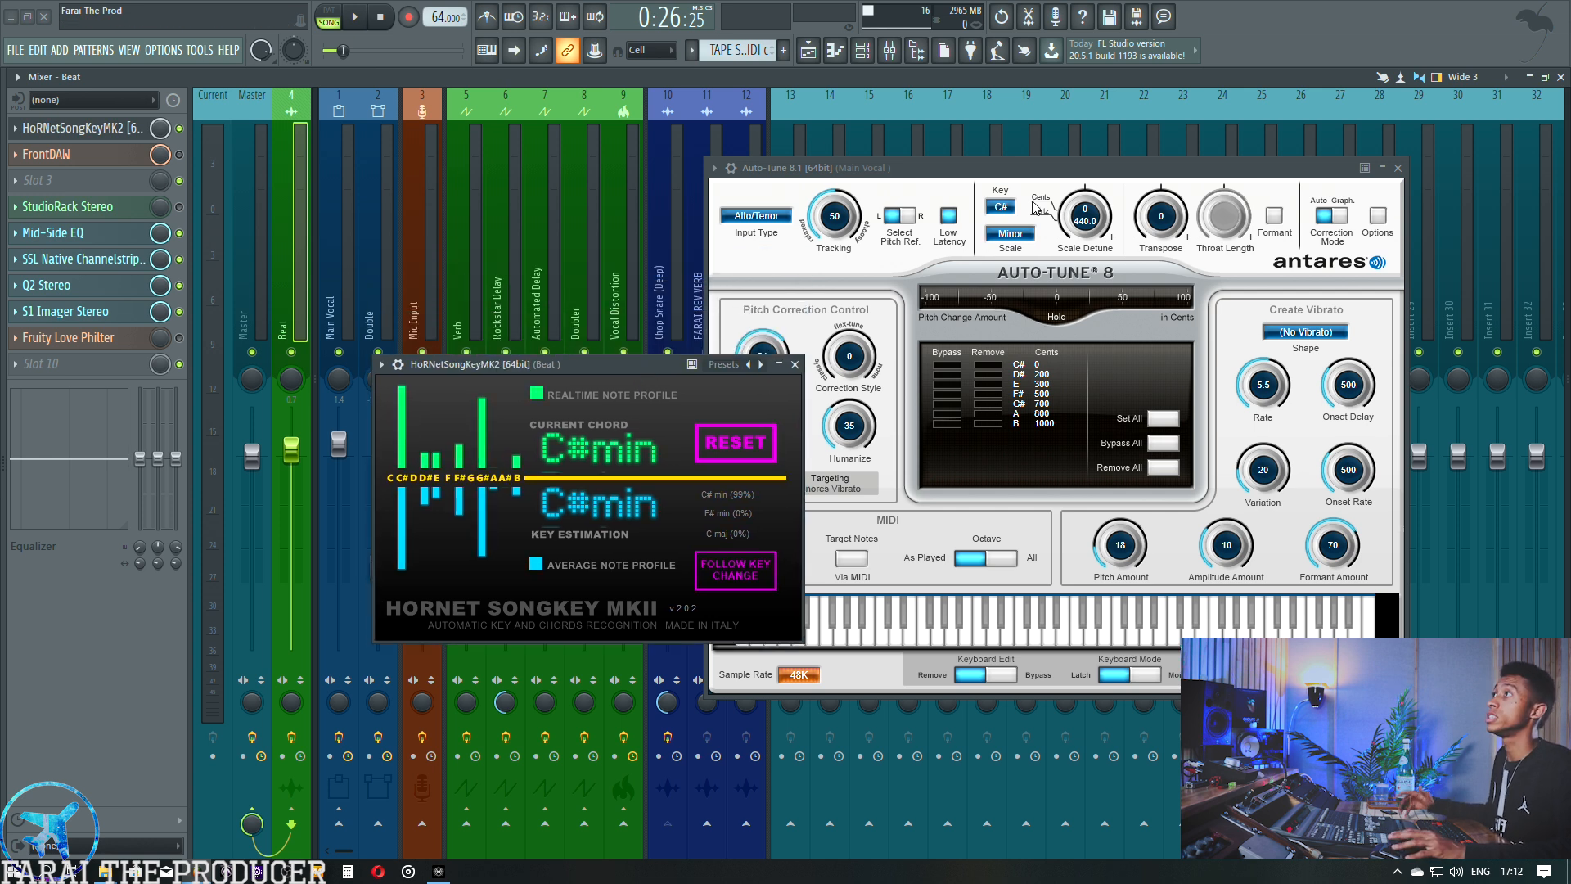
{"action": "left_click", "coordinate": [794, 364]}
Return to the Main Vocal channel, close Auto-Tune and open SSL Native Channelstrip.
{"action": "left_click", "coordinate": [328, 220]}
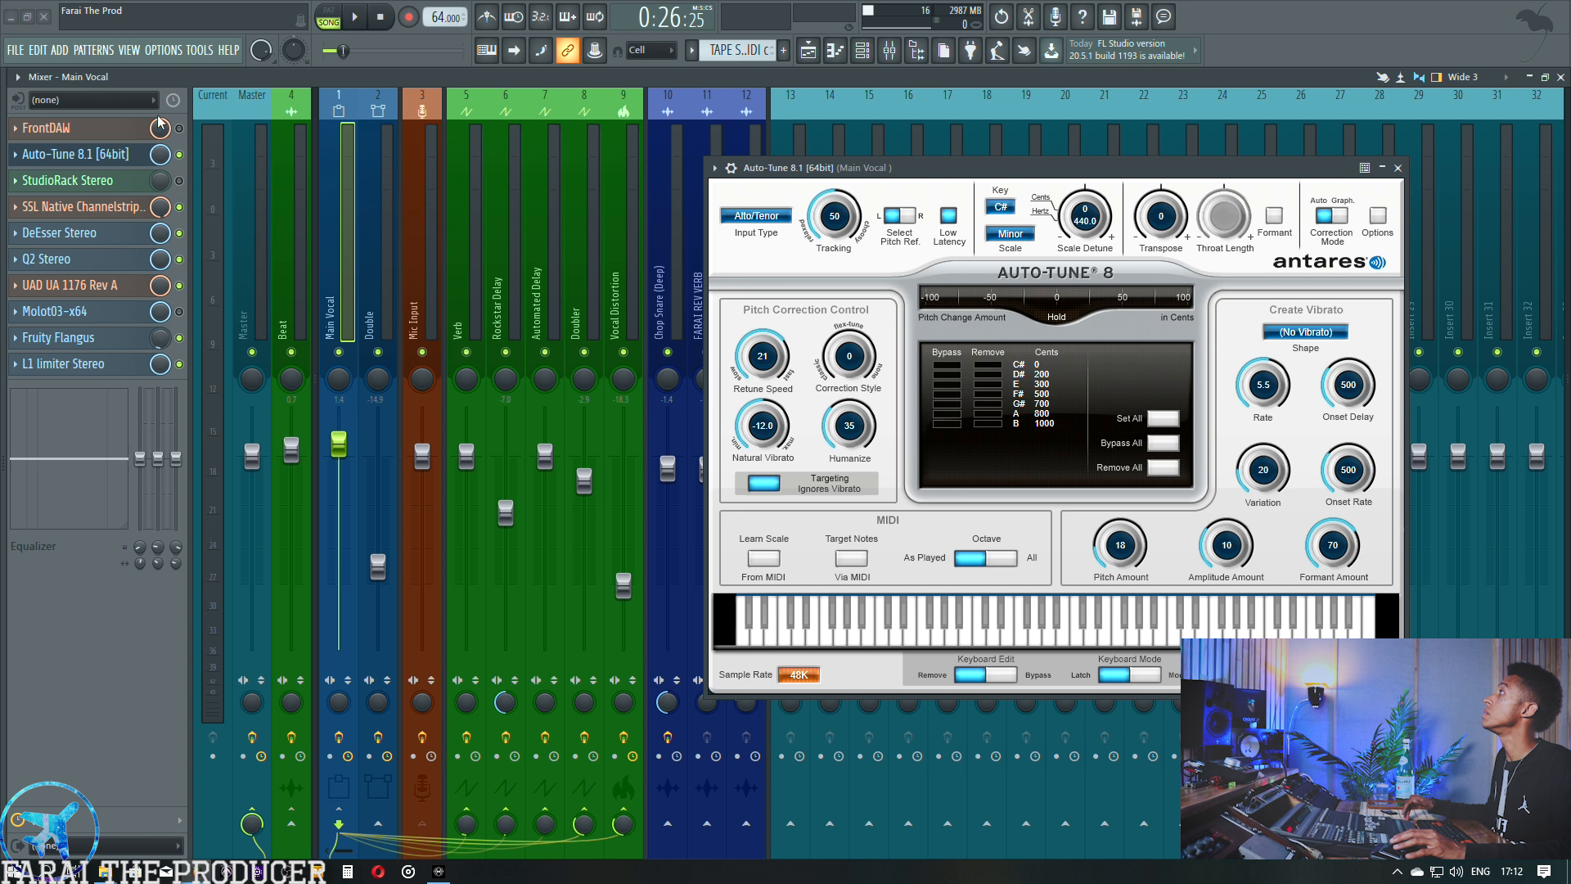
{"action": "left_click", "coordinate": [106, 154]}
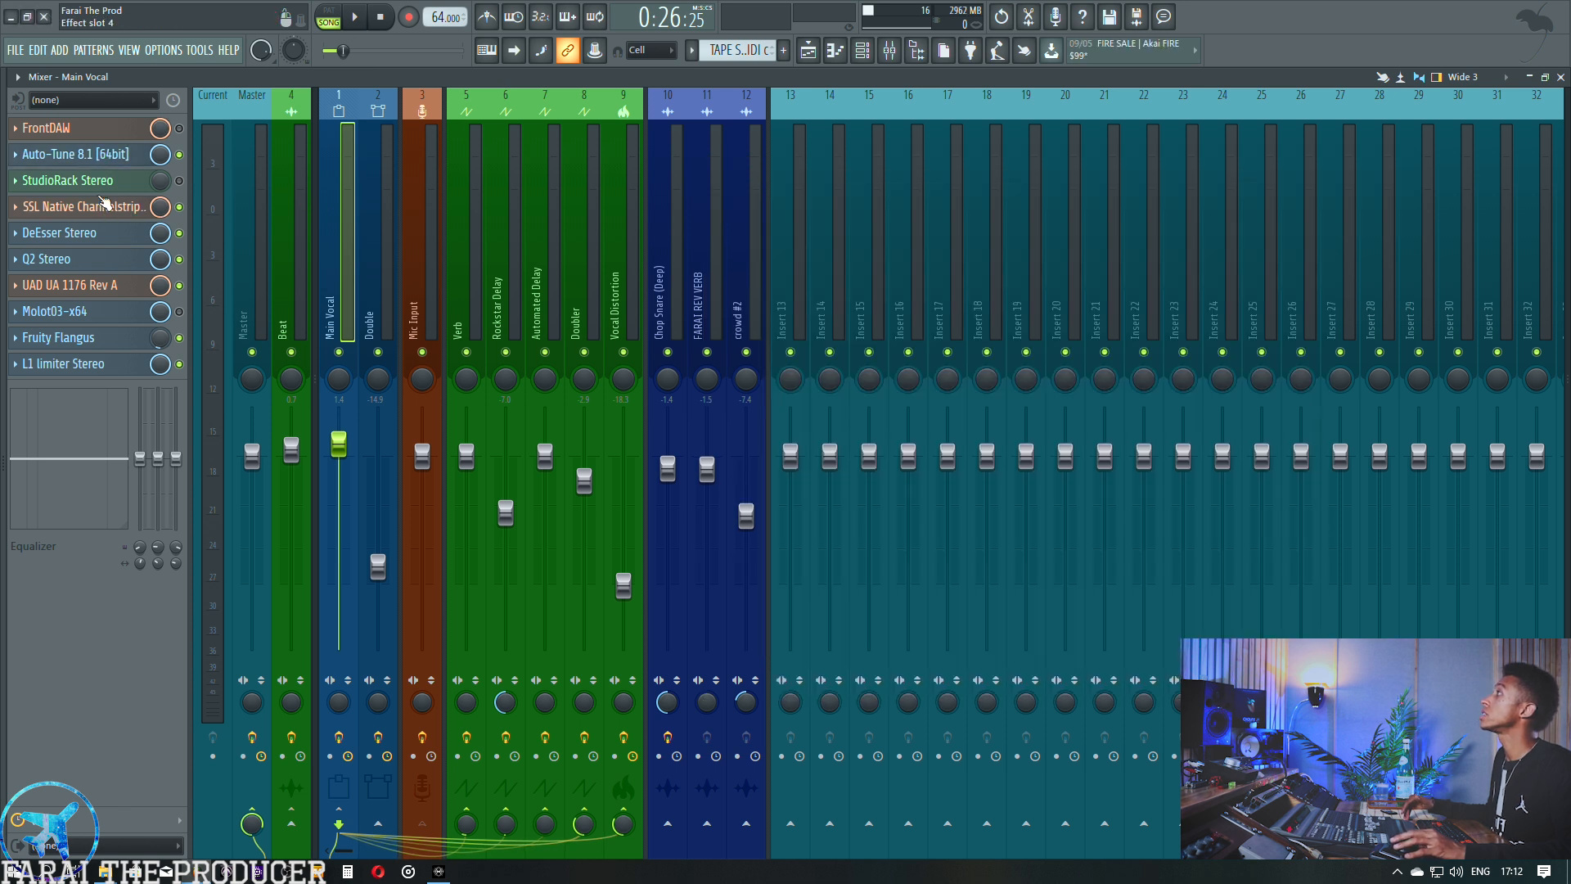
{"action": "left_click", "coordinate": [103, 208]}
{"action": "left_click_drag", "start_coordinate": [536, 332], "coordinate": [899, 252]}
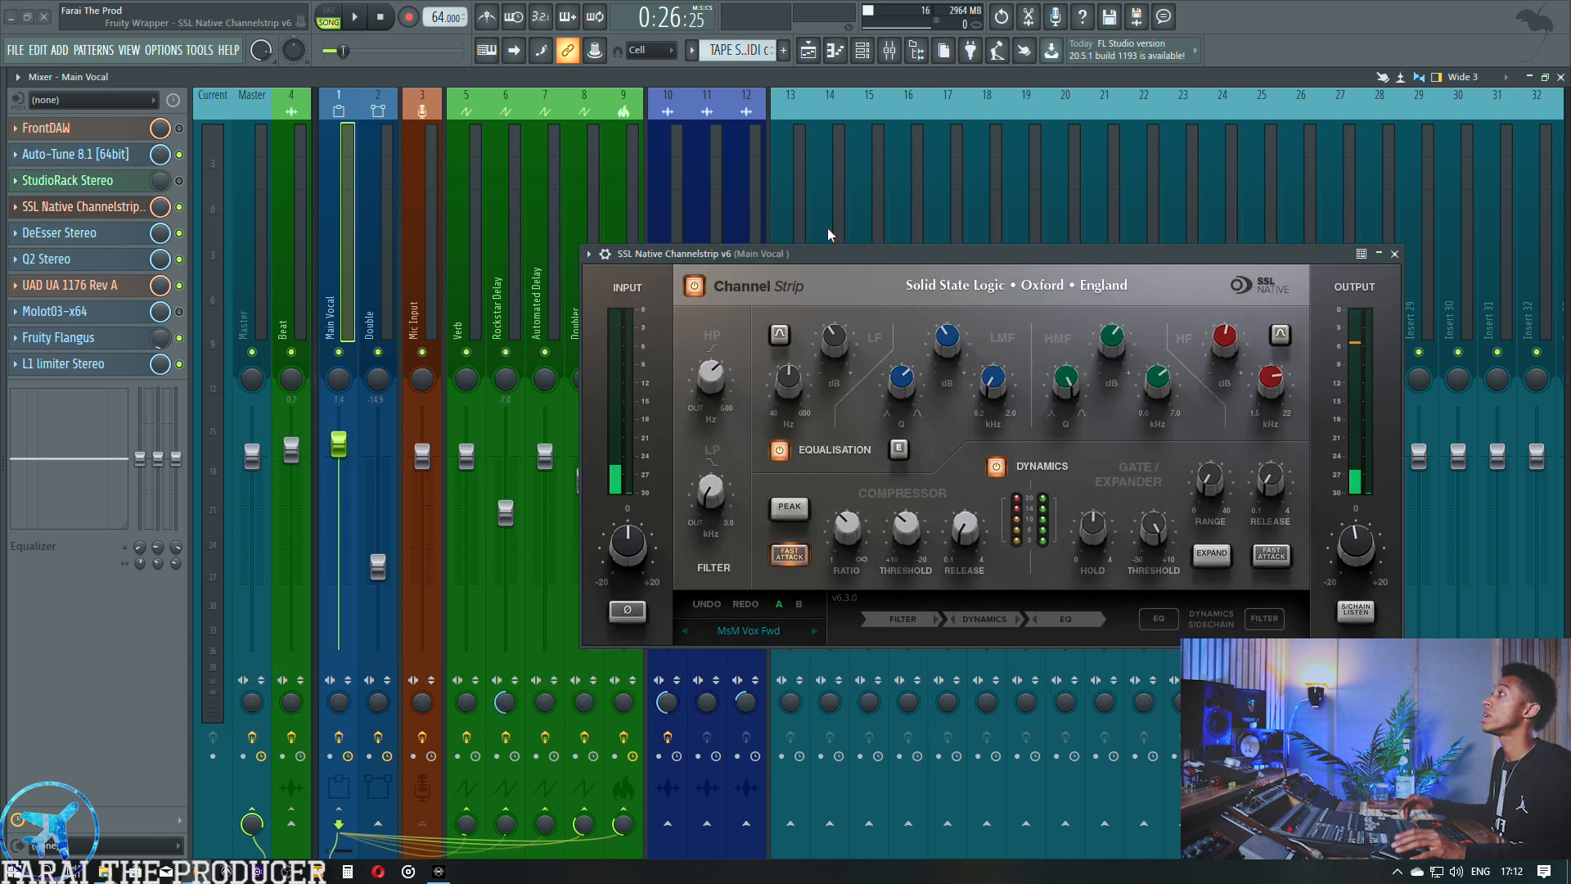
Examine the mic and filter controls of CLA MixHub in the Main Vocal's StudioRack Stereo, and close the rack.
{"action": "left_click", "coordinate": [64, 180]}
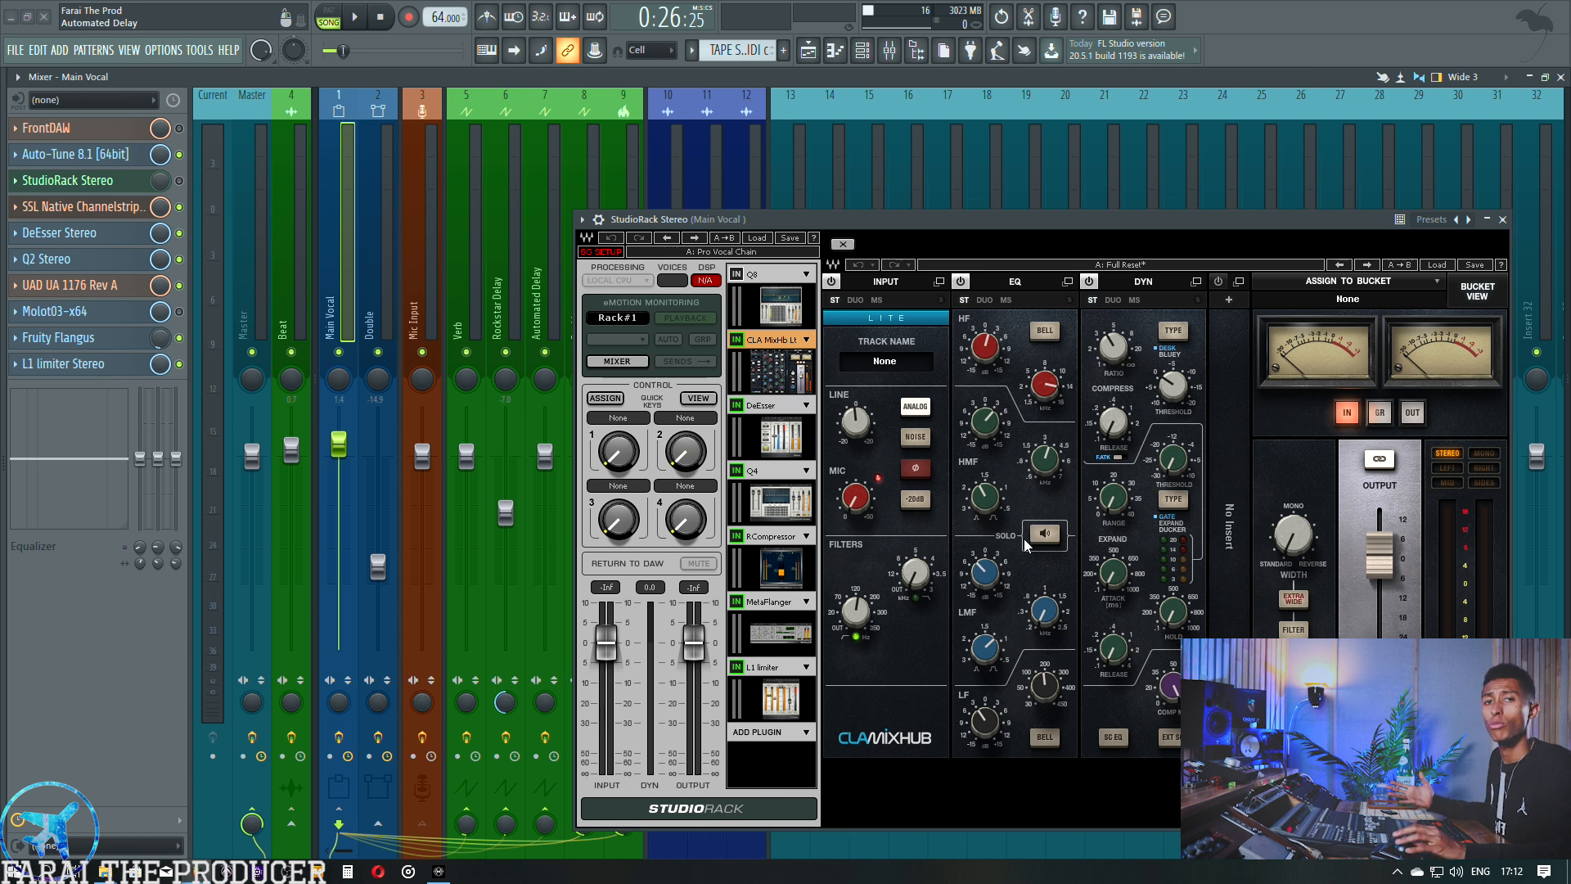
{"action": "left_click_drag", "start_coordinate": [865, 502], "coordinate": [865, 499]}
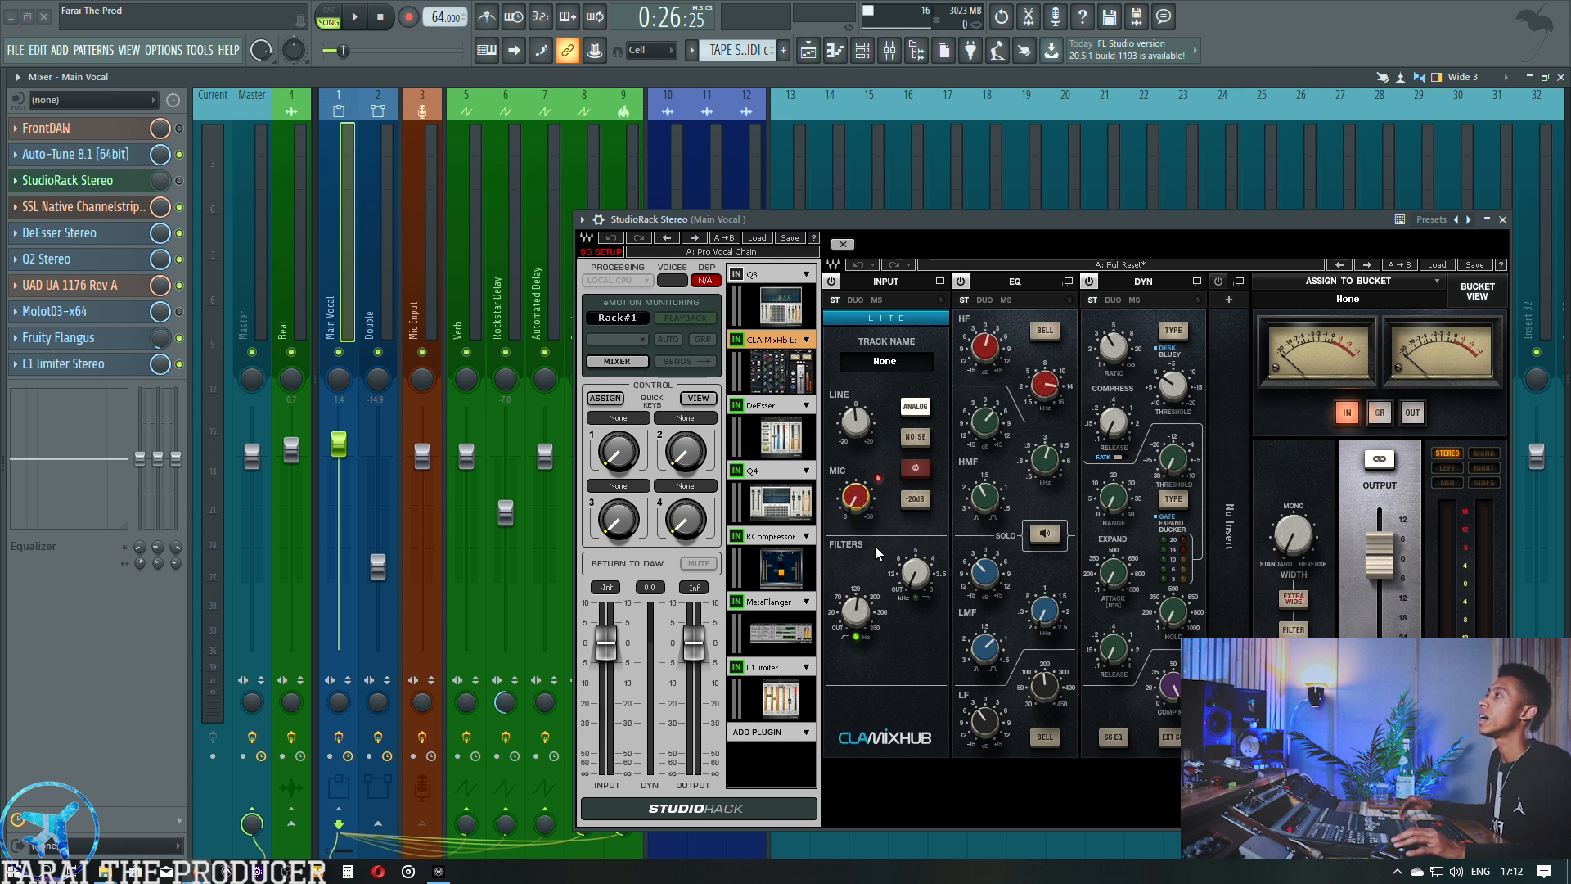
{"action": "left_click", "coordinate": [1502, 219]}
Examine the EQ section of SSL Native Channelstrip and bring up StudioRack Stereo to look at CLA MixHub's compressor controls.
{"action": "left_click_drag", "start_coordinate": [979, 255], "coordinate": [1009, 233]}
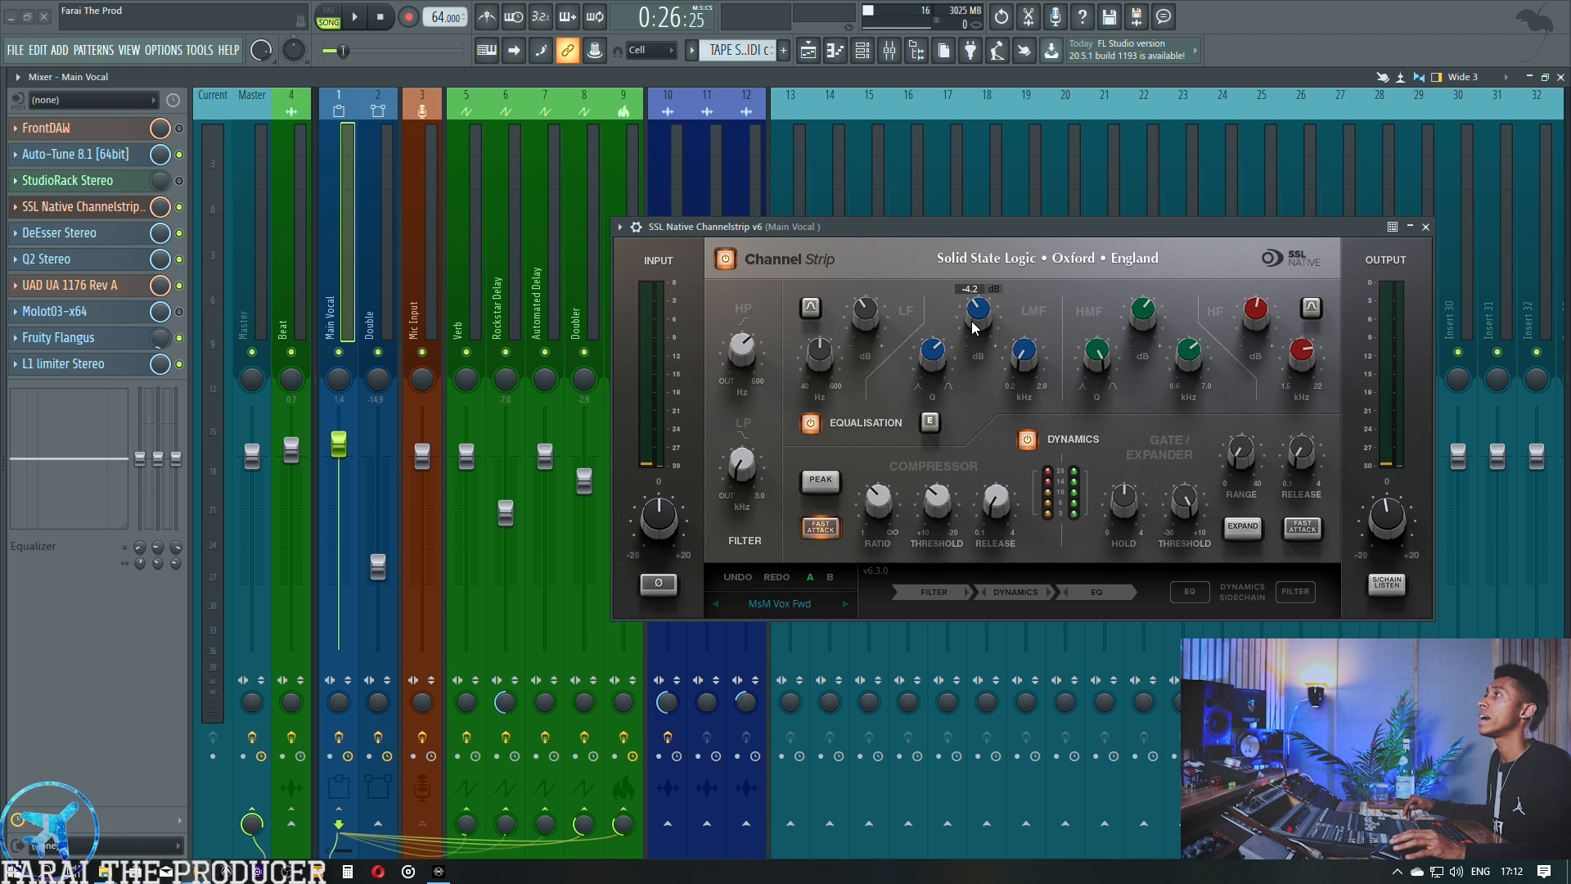
{"action": "mouse_move", "coordinate": [825, 361]}
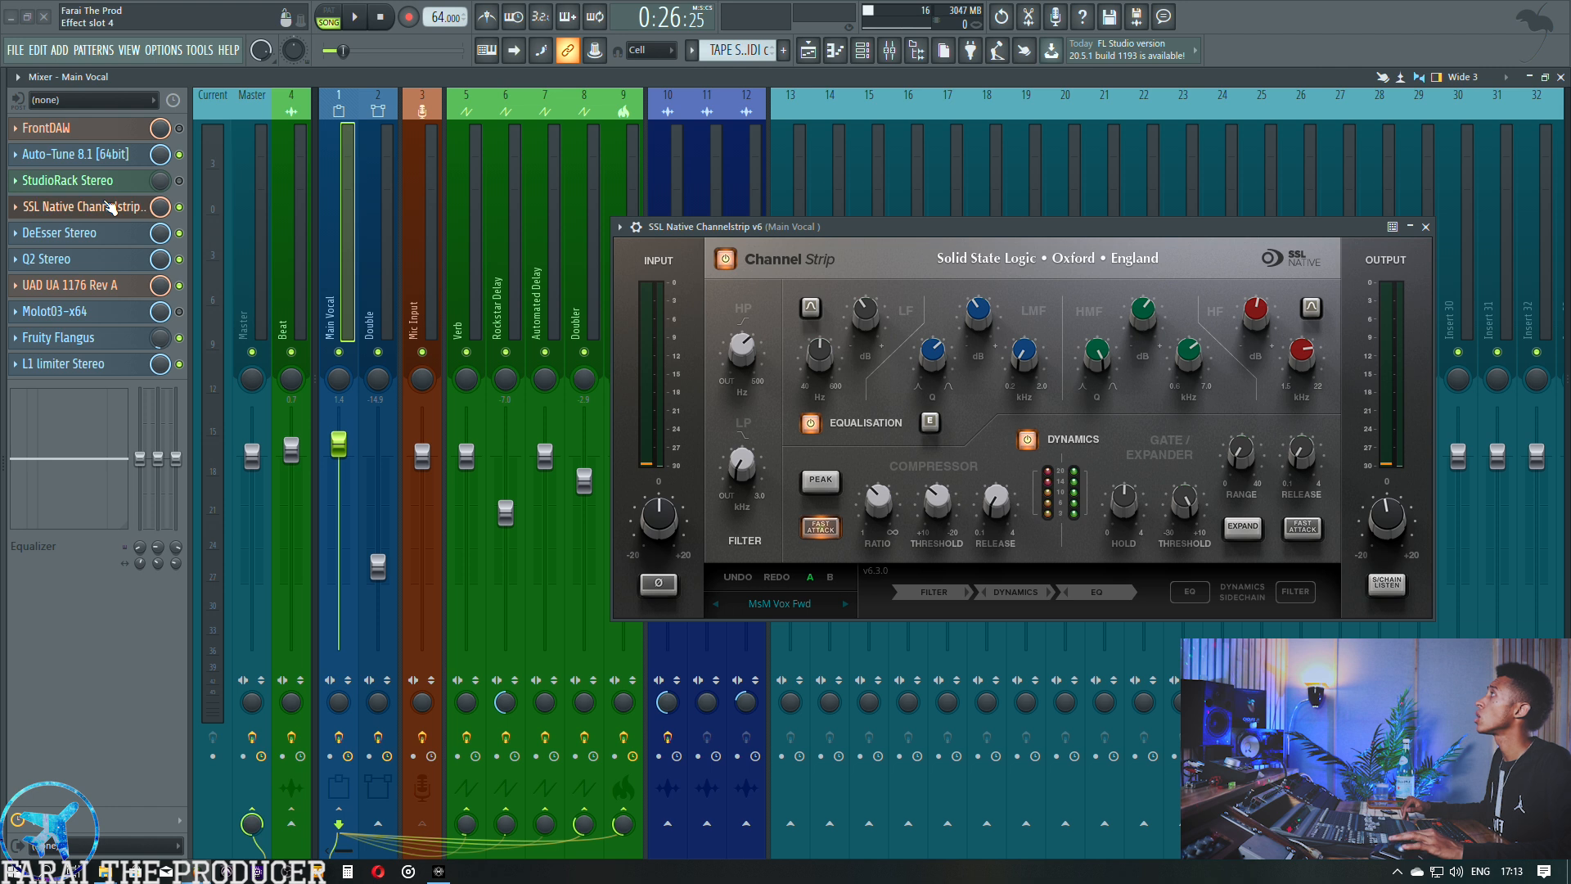
{"action": "left_click", "coordinate": [67, 180]}
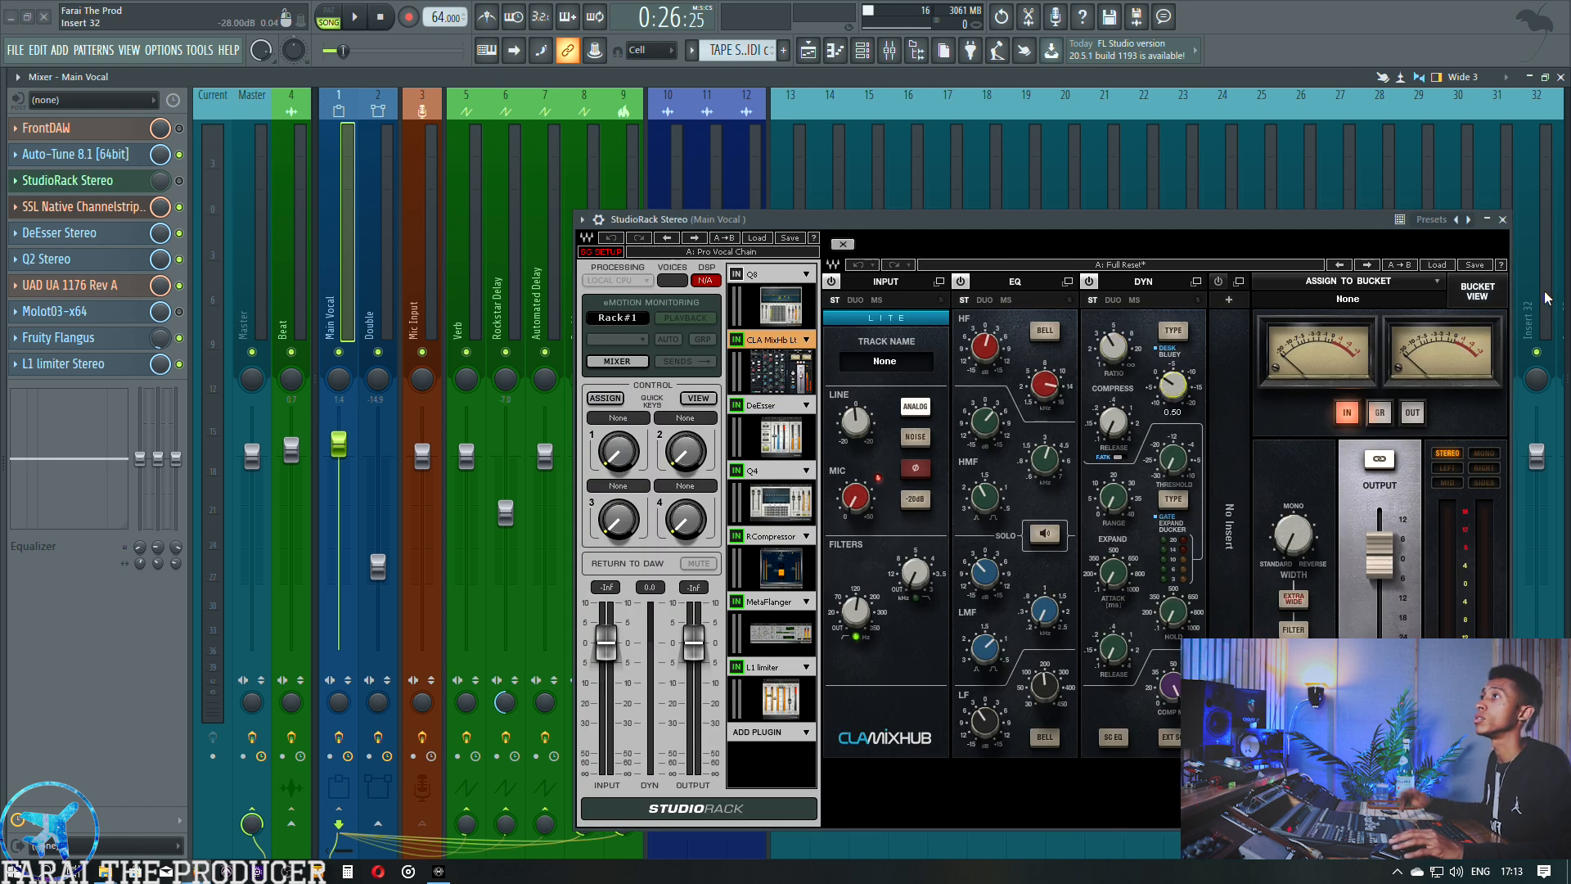
Close StudioRack Stereo and open DeEsser Stereo from the Main Vocal's effects chain.
{"action": "left_click", "coordinate": [1502, 219]}
{"action": "left_click", "coordinate": [74, 214]}
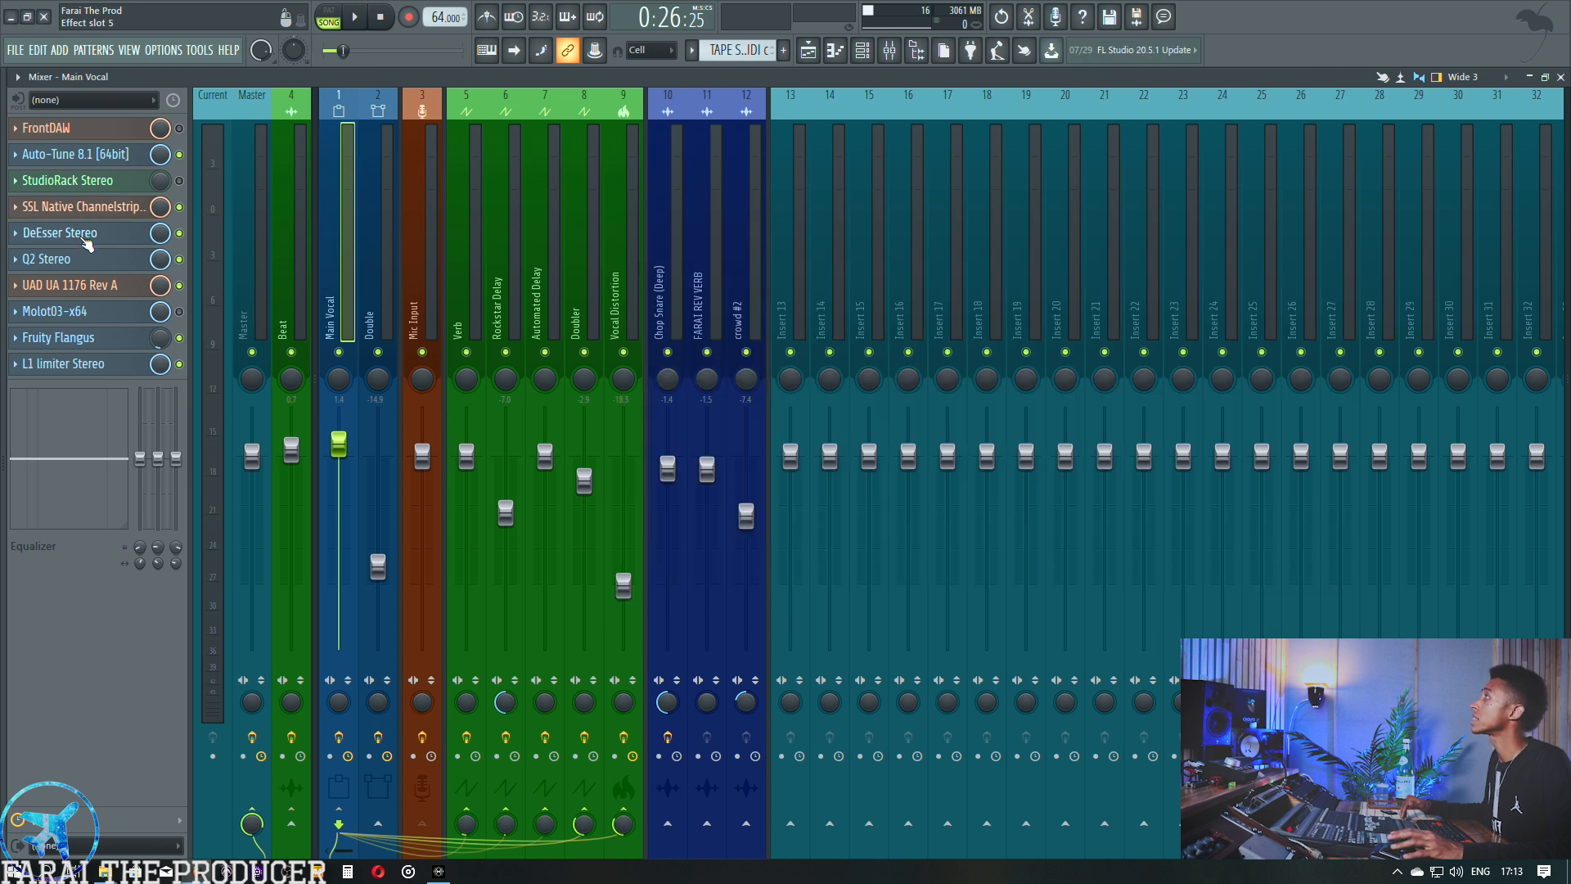
{"action": "left_click", "coordinate": [66, 234]}
Play the arrangement in the Playlist from just before bar 13 to watch DeEsser Stereo's attenuation meter, and stop playback.
{"action": "left_click", "coordinate": [806, 52]}
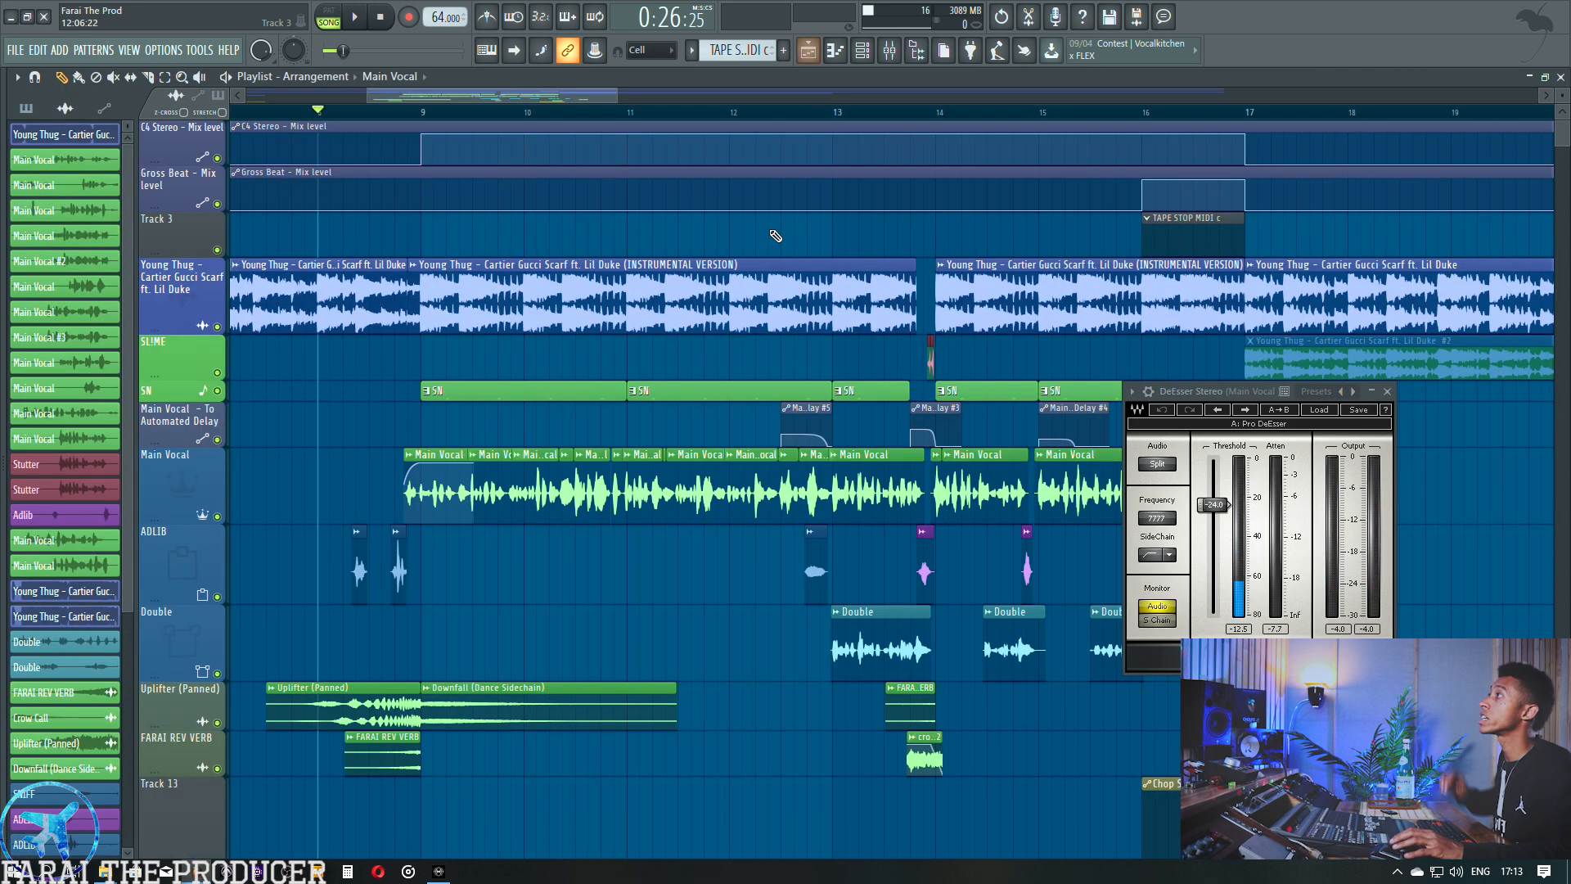
{"action": "left_click", "coordinate": [812, 112]}
{"action": "key", "text": "space"}
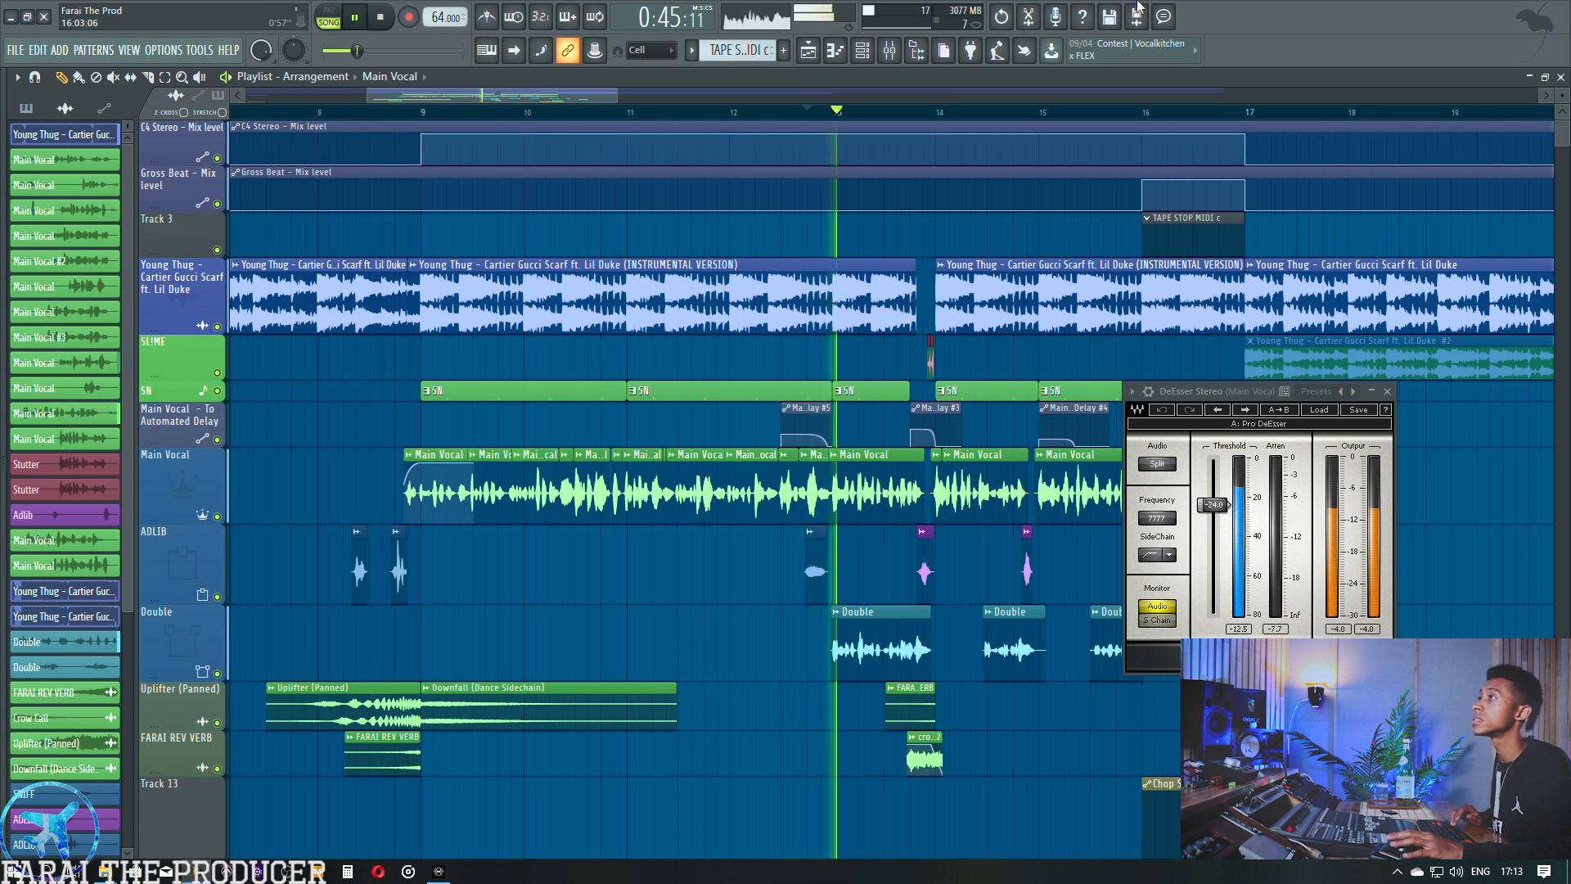
{"action": "left_click_drag", "start_coordinate": [1249, 391], "coordinate": [1198, 341]}
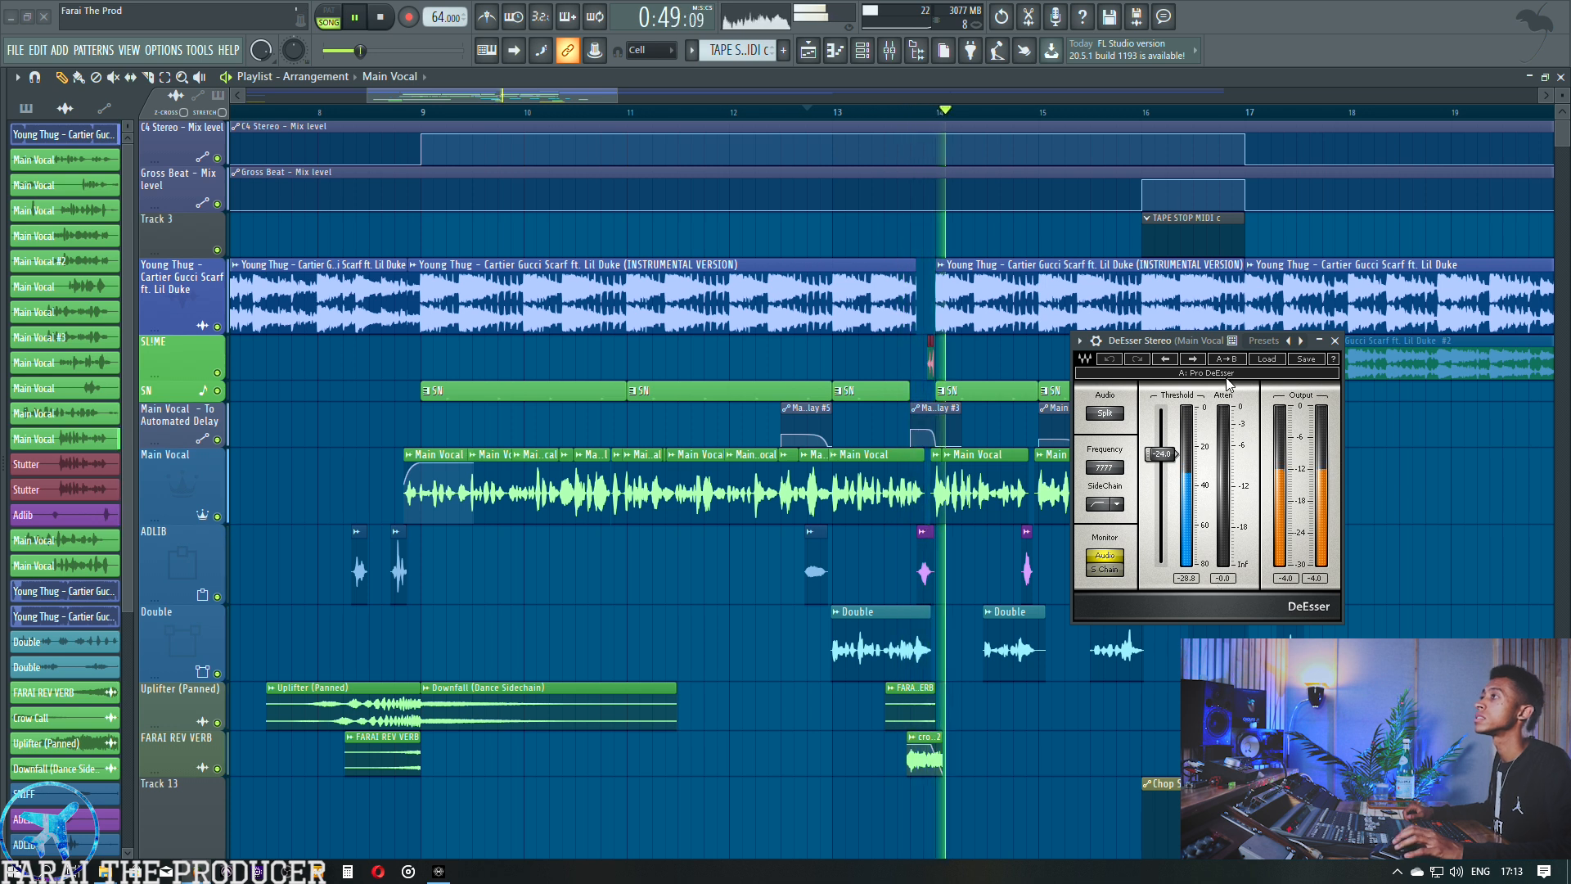
{"action": "left_click_drag", "start_coordinate": [1161, 340], "coordinate": [1045, 546]}
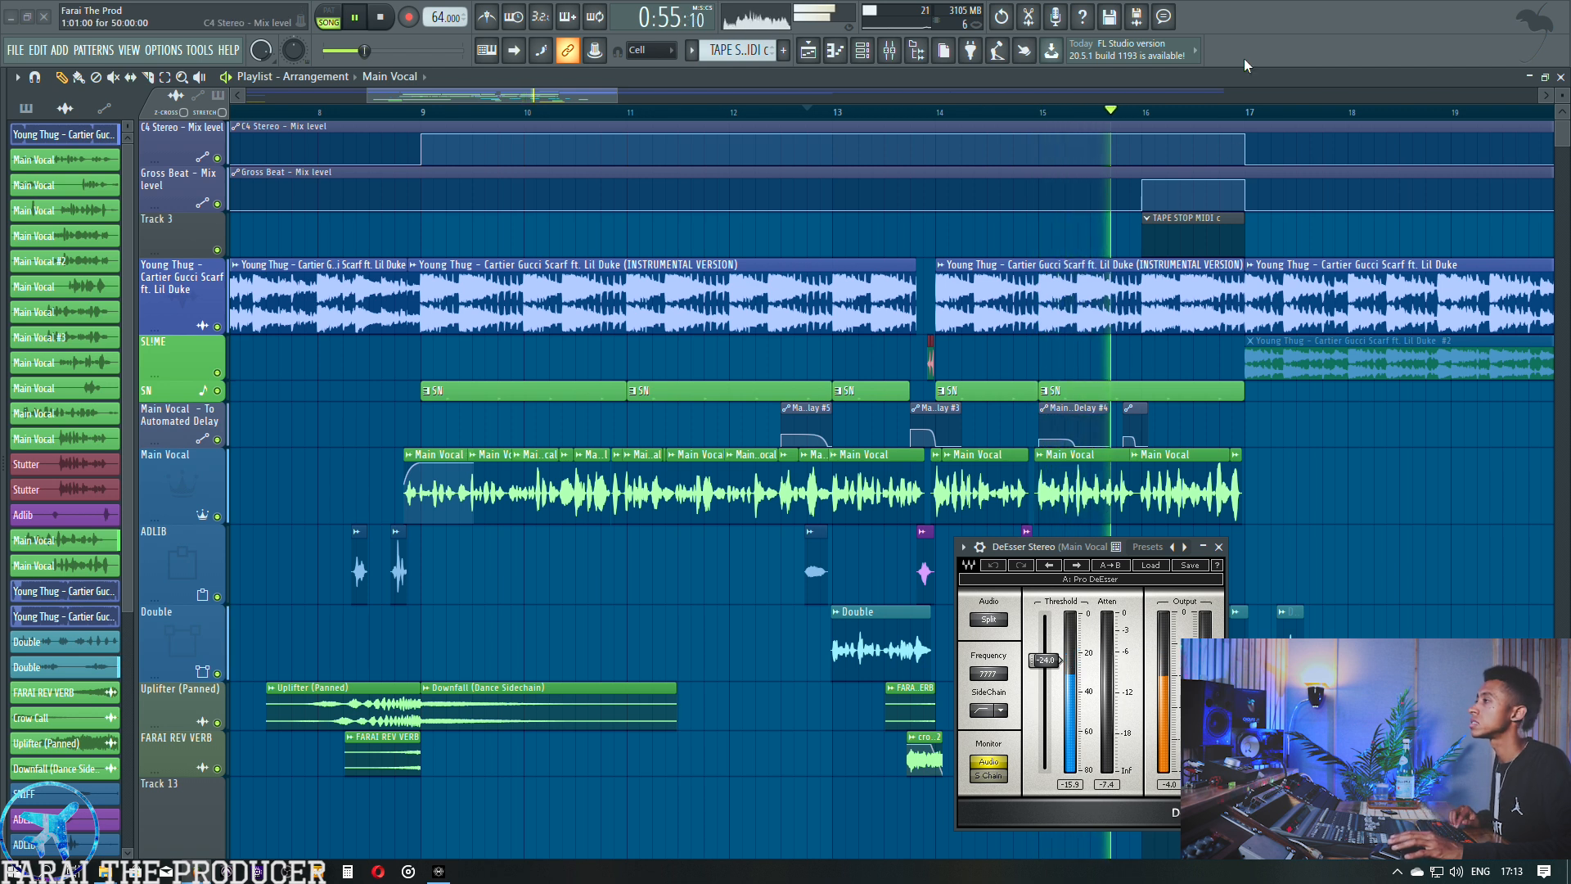
{"action": "key", "text": "space"}
{"action": "left_click_drag", "start_coordinate": [1080, 546], "coordinate": [1057, 518]}
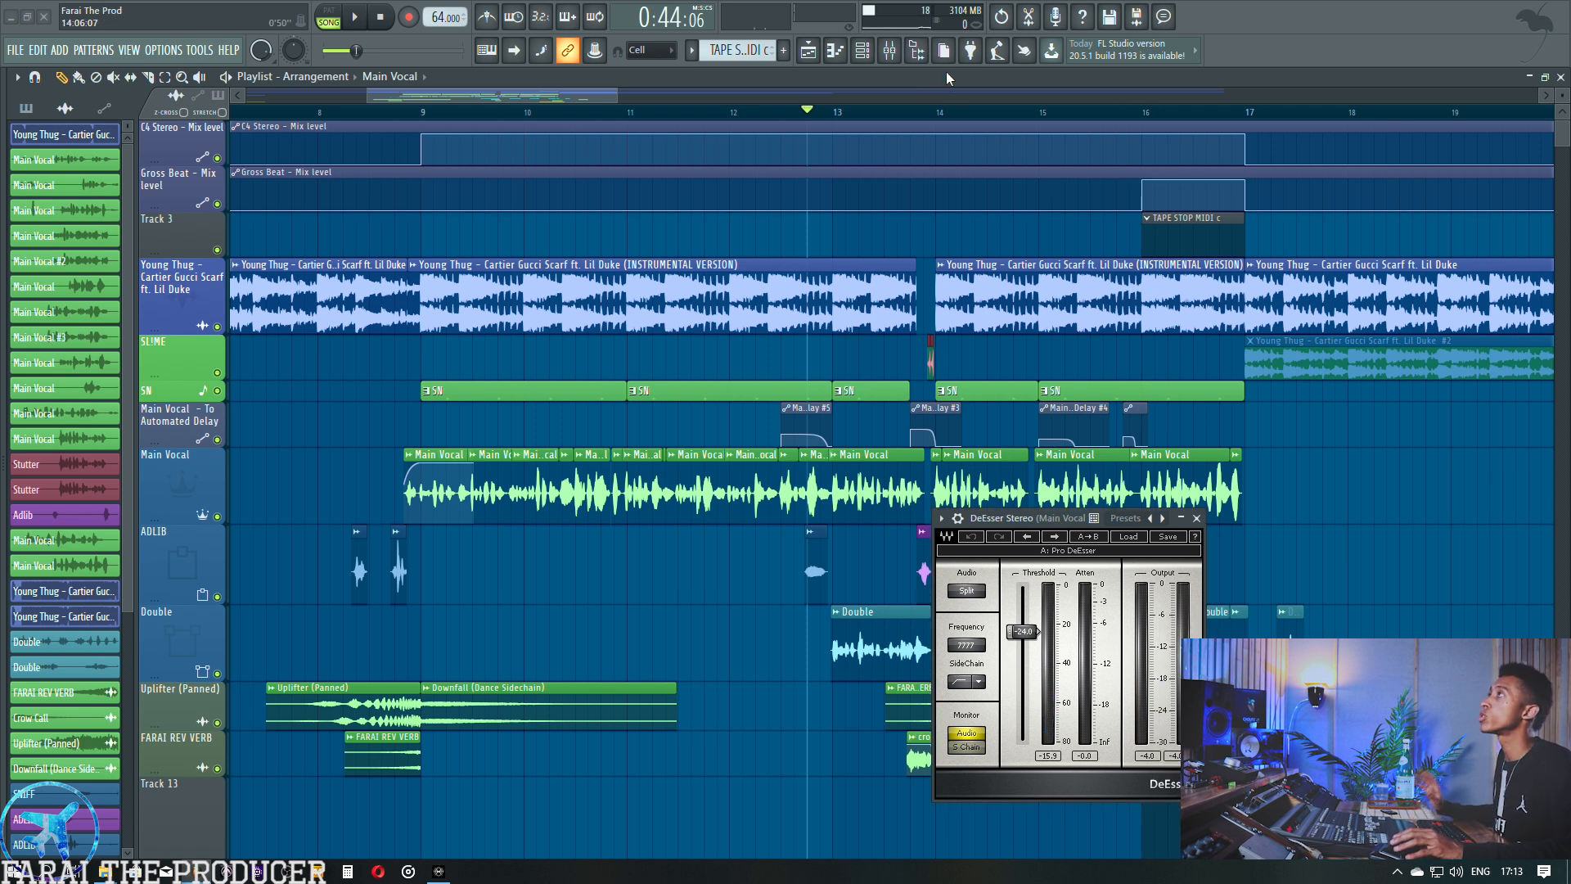
Return to the mixer, close DeEsser Stereo and open Q2 Stereo on the Main Vocal channel to examine its EQ bands.
{"action": "left_click", "coordinate": [894, 50]}
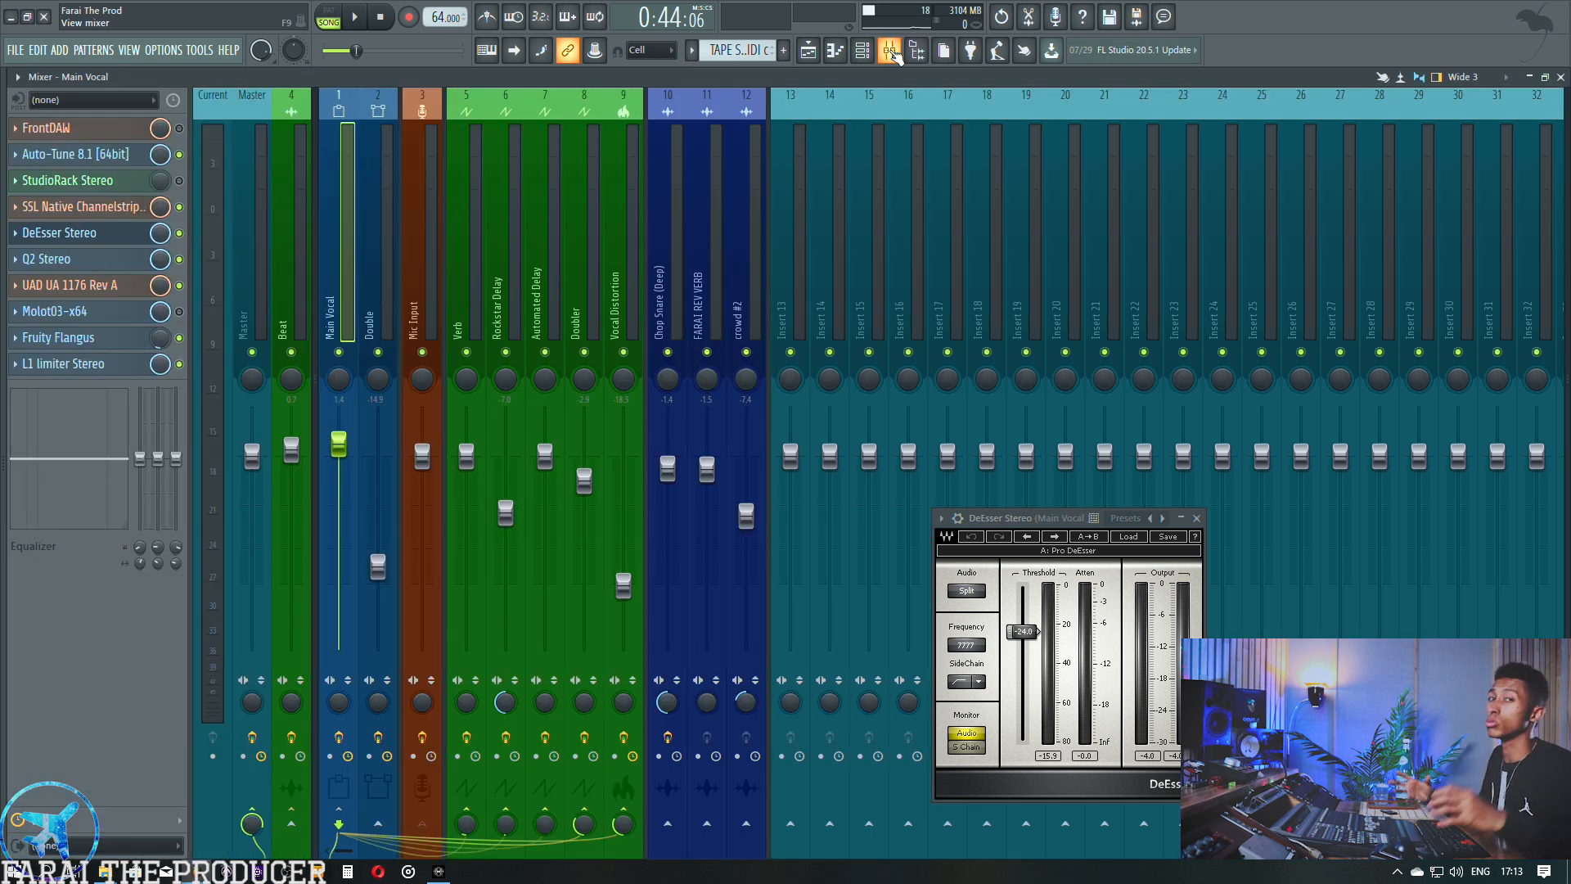
{"action": "left_click", "coordinate": [107, 235]}
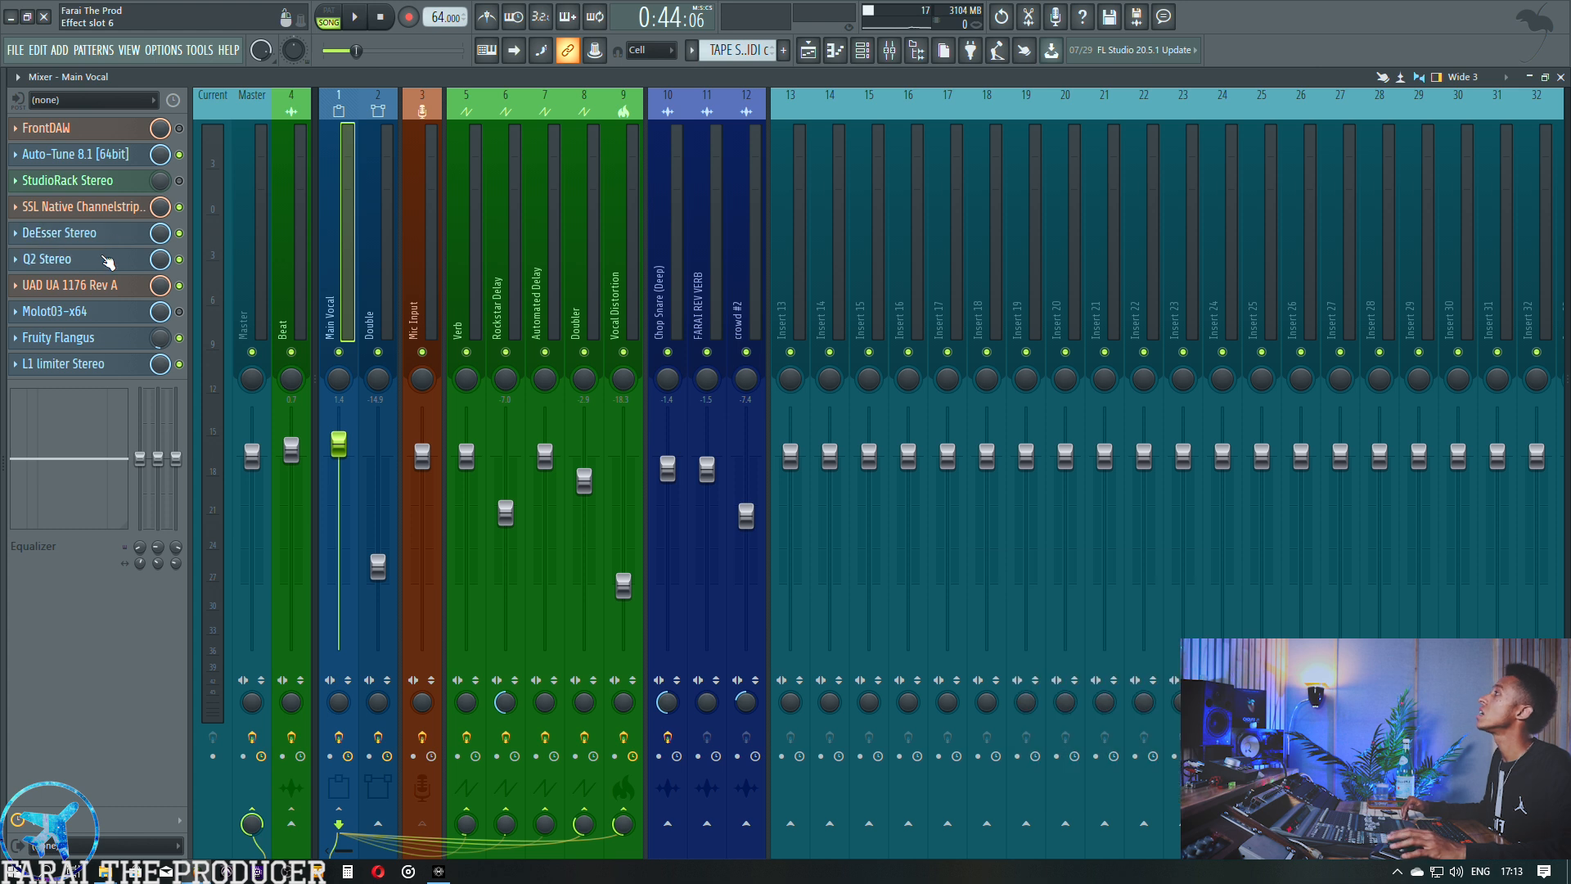
{"action": "left_click", "coordinate": [107, 258]}
{"action": "left_click_drag", "start_coordinate": [845, 232], "coordinate": [843, 211]}
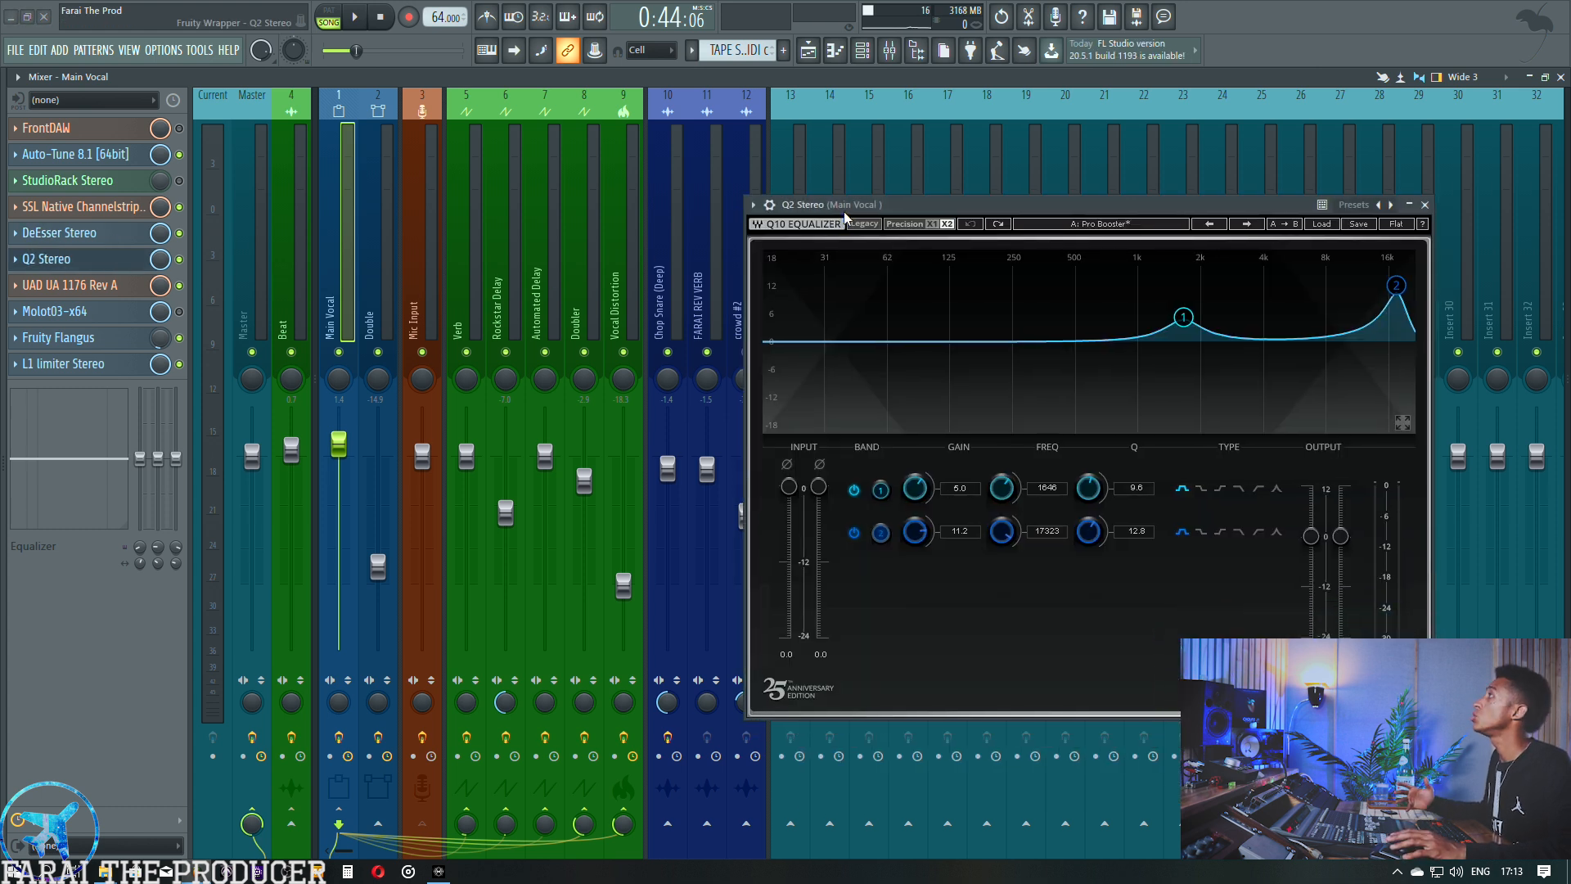
{"action": "left_click_drag", "start_coordinate": [983, 209], "coordinate": [988, 252]}
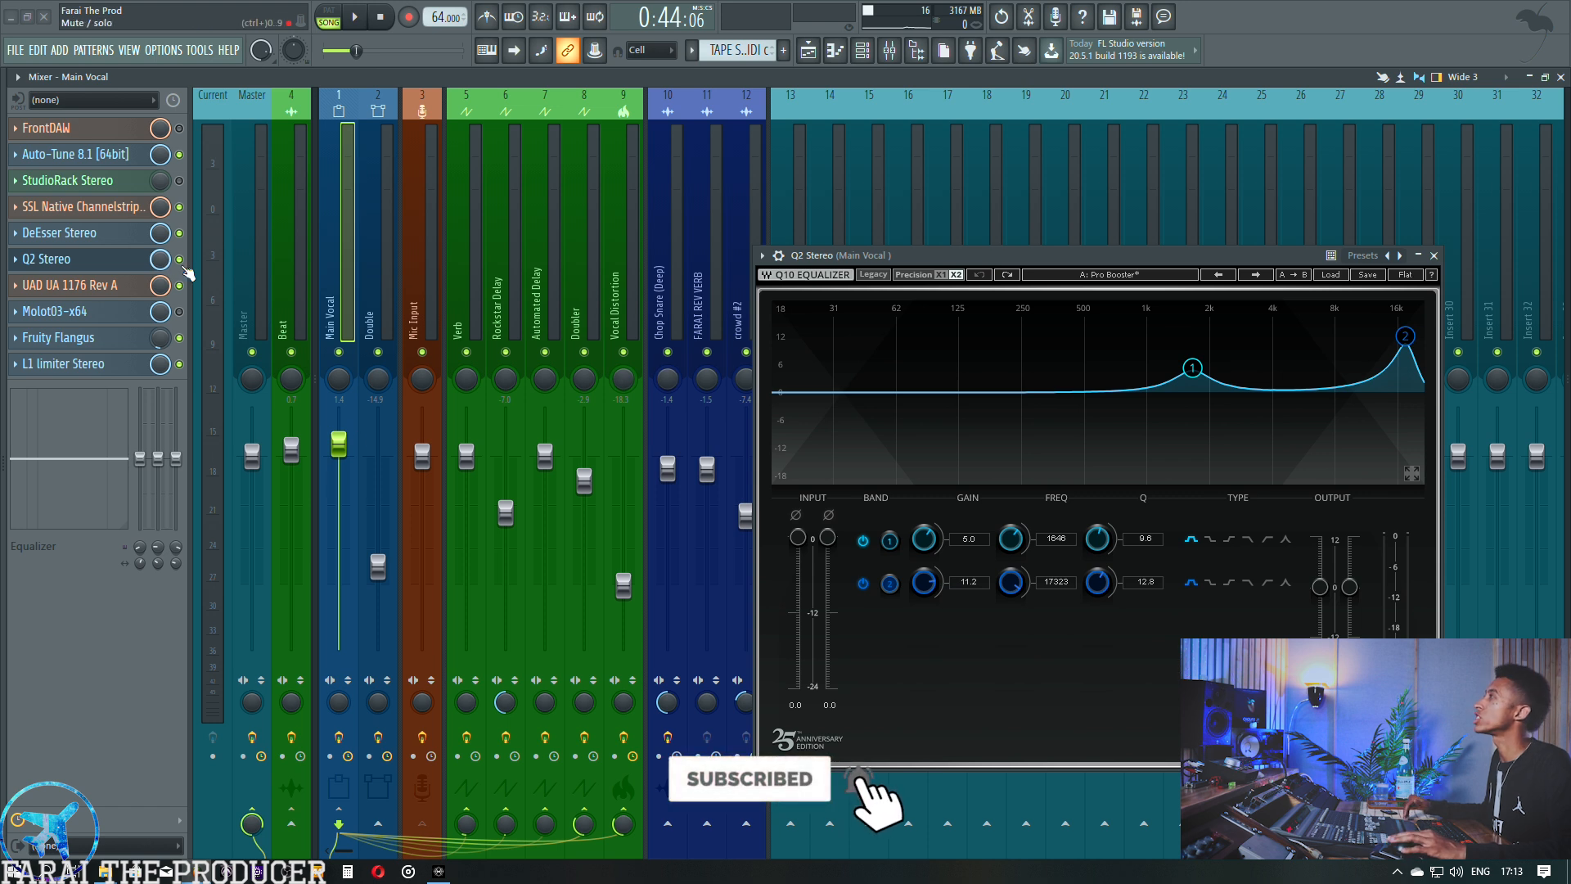
Play the arrangement from bar 13 and watch the mixer levels while listening to Q2 Stereo's effect on the Main Vocal.
{"action": "left_click", "coordinate": [808, 55]}
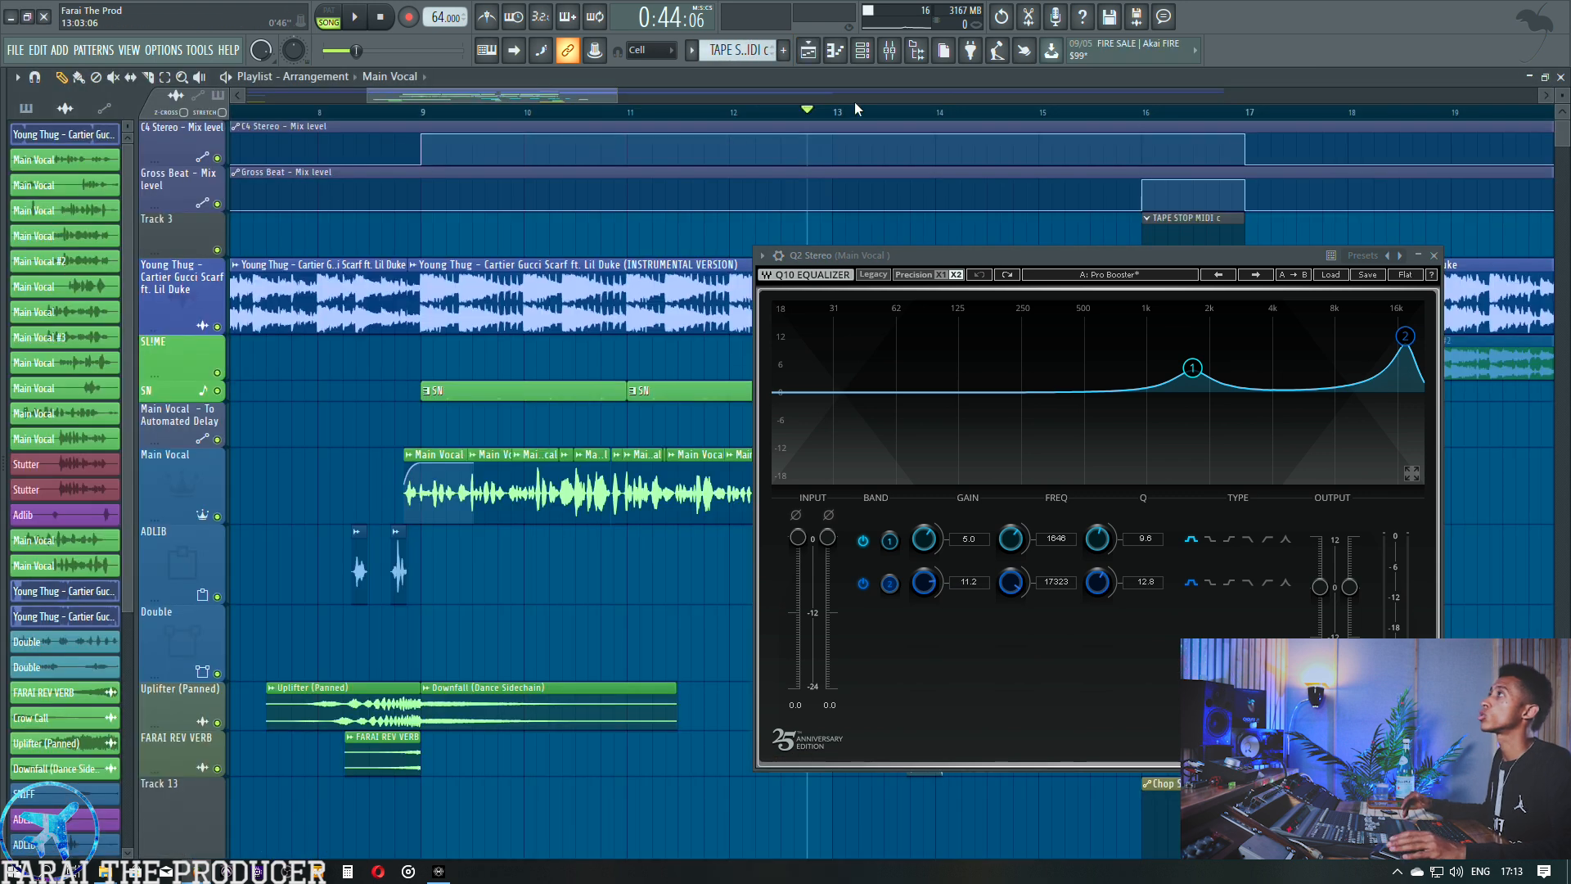
{"action": "left_click", "coordinate": [895, 55]}
{"action": "left_click", "coordinate": [895, 56]}
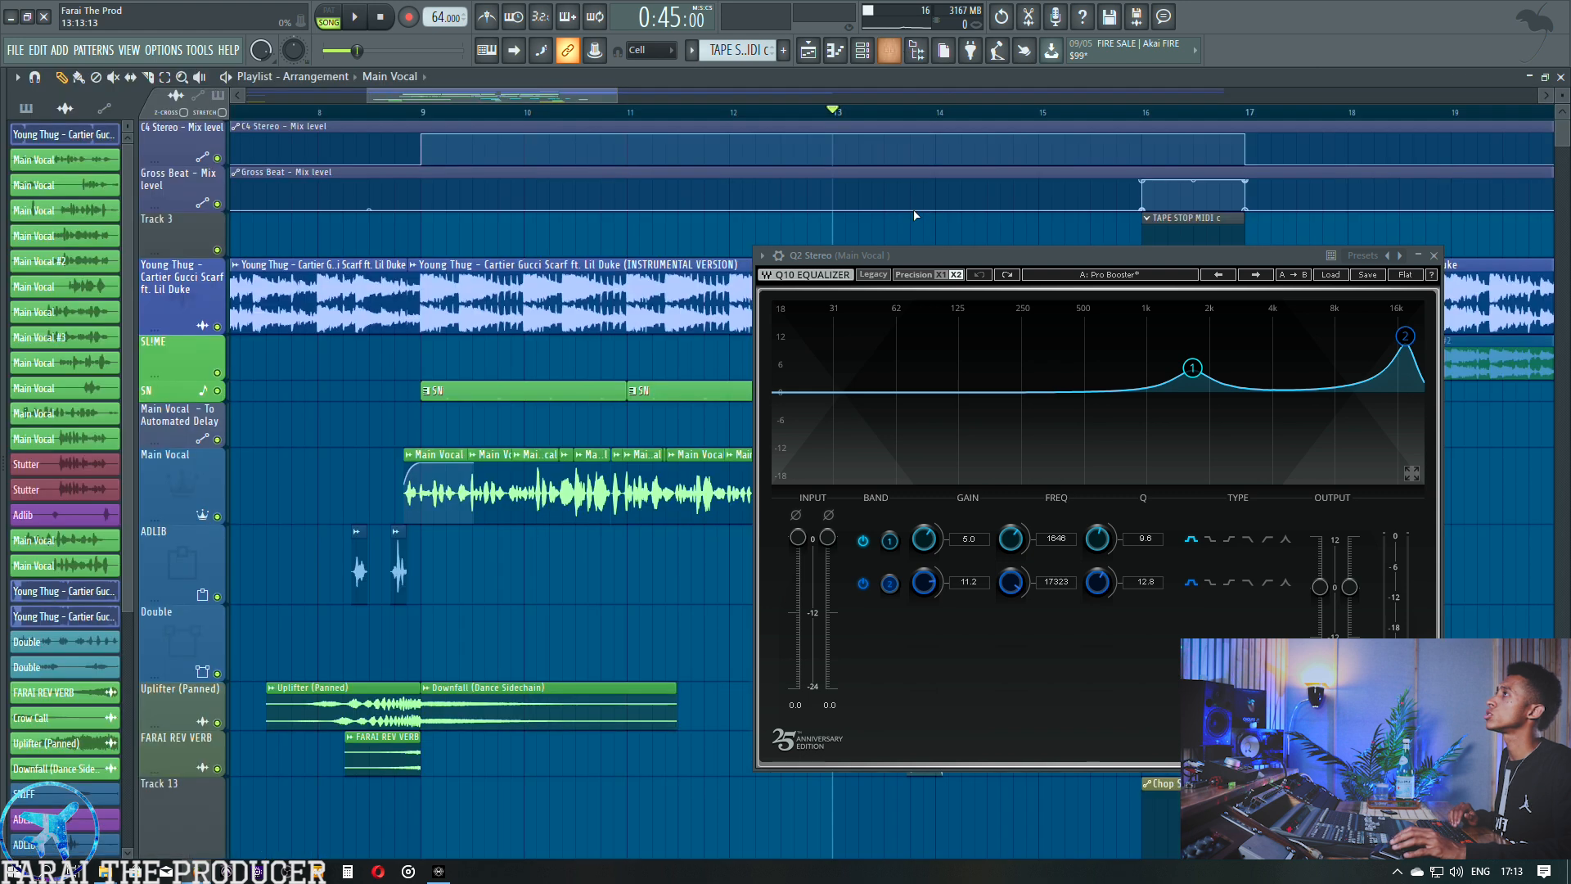
{"action": "left_click_drag", "start_coordinate": [920, 255], "coordinate": [934, 278]}
{"action": "key", "text": "space"}
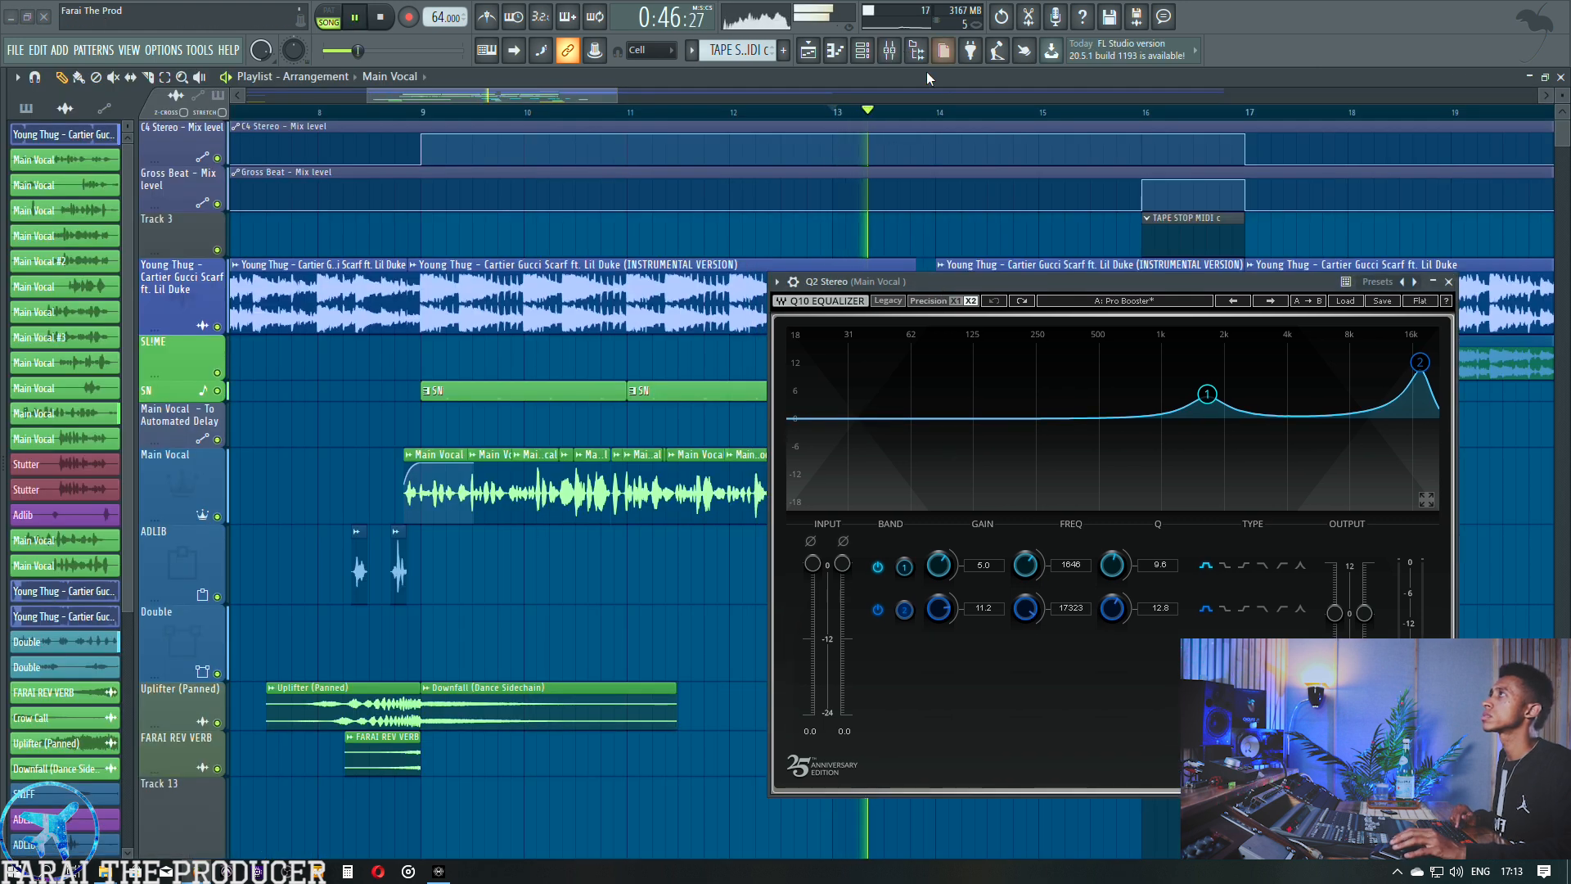
{"action": "left_click", "coordinate": [892, 57]}
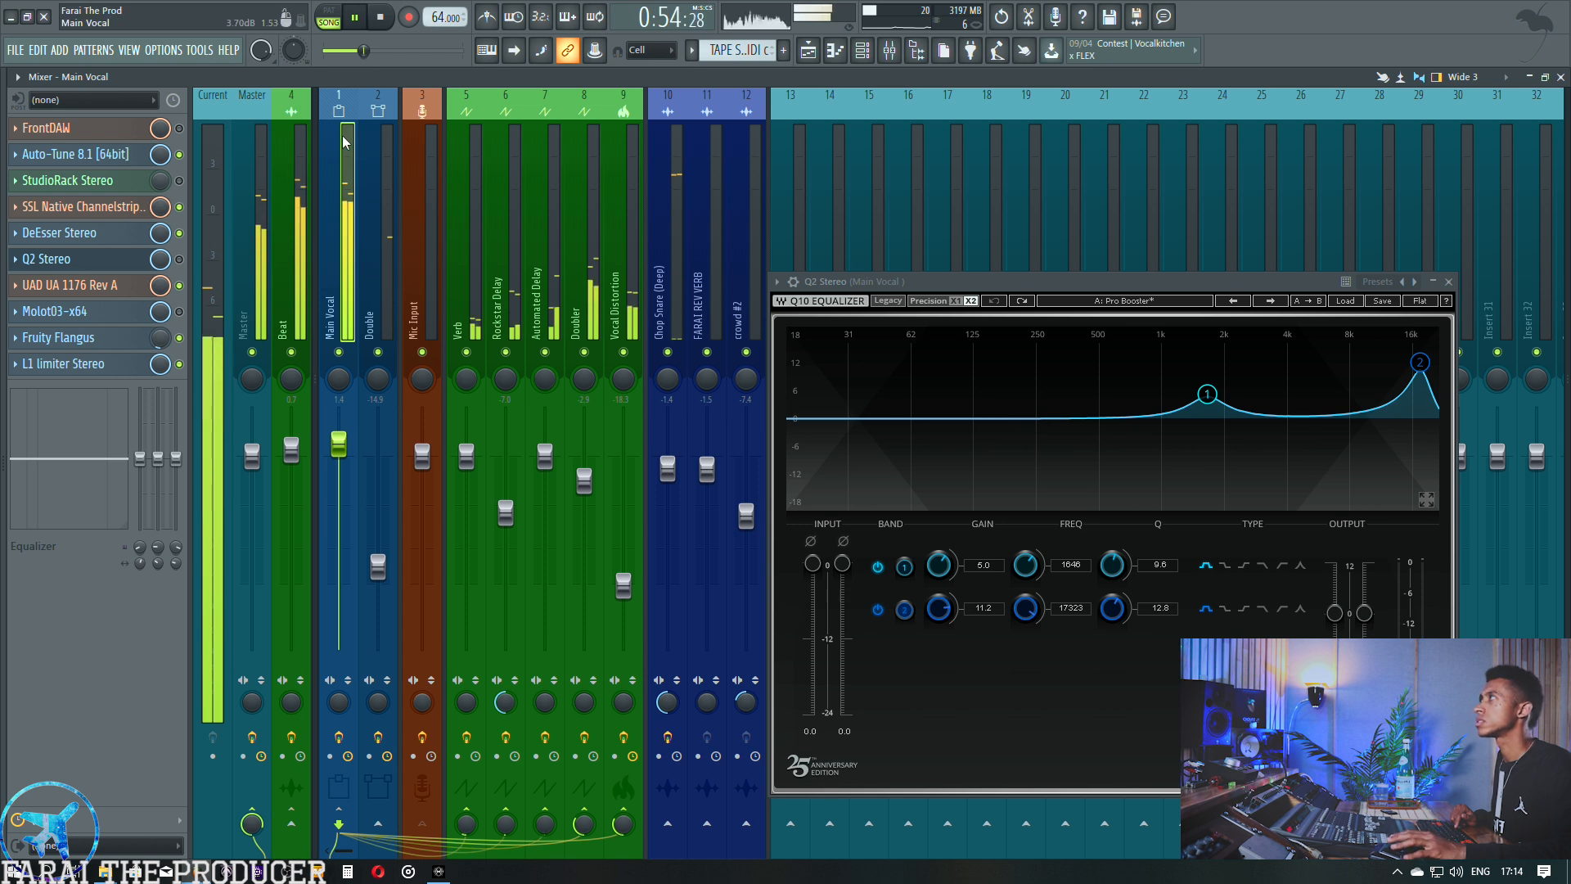
{"action": "key", "text": "space"}
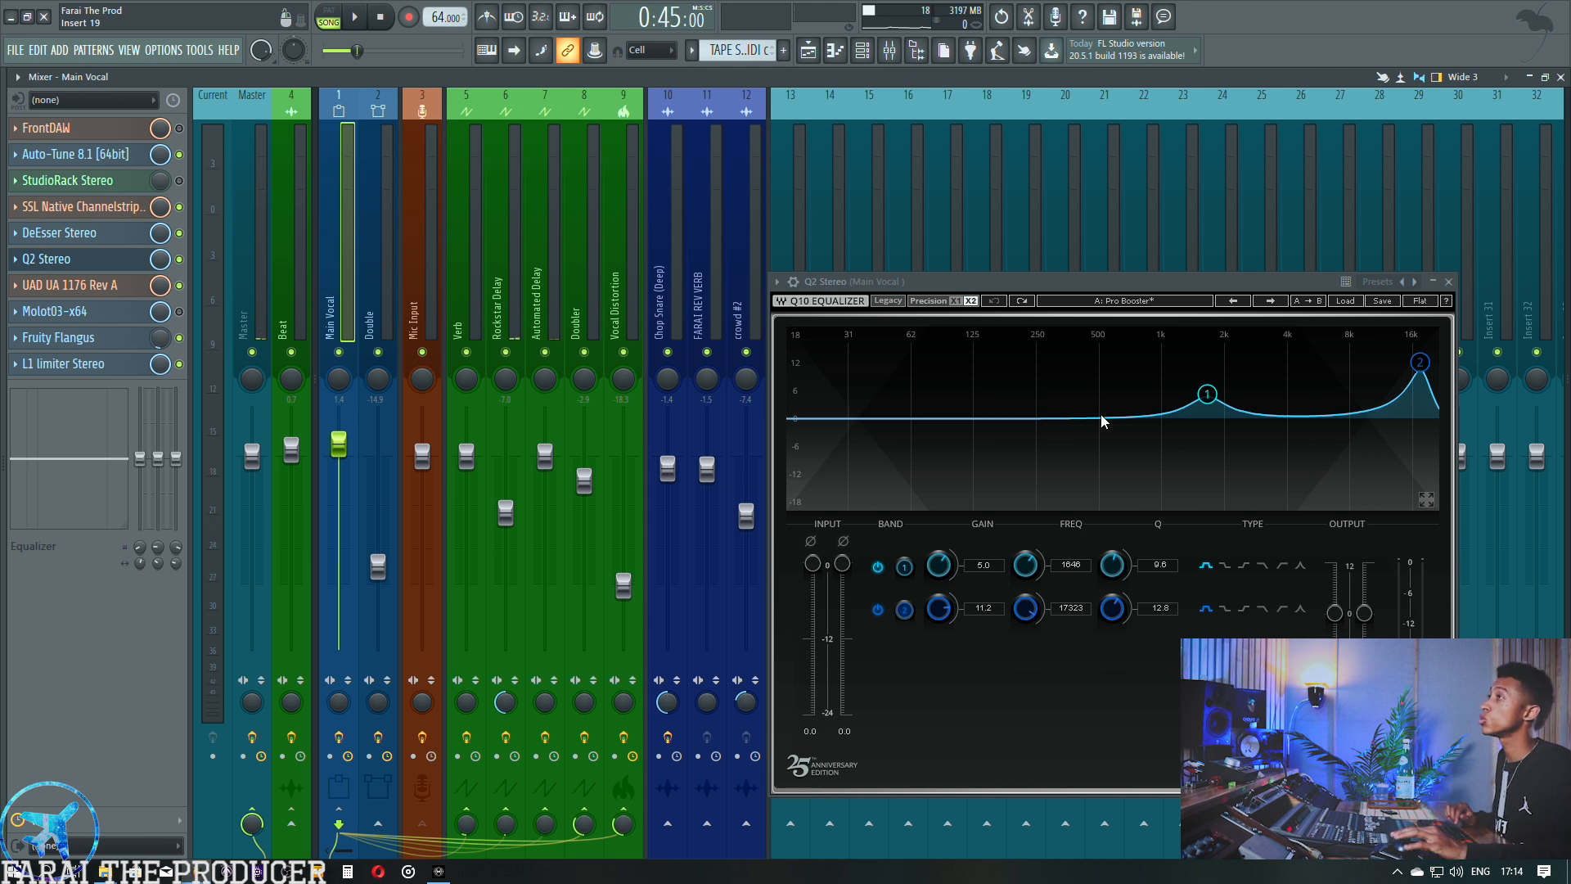
Try lowering Q2 Stereo's gain to 1.5 on band 1 and 7.7 on band 2, and undo the change.
{"action": "left_click_drag", "start_coordinate": [1096, 288], "coordinate": [1089, 263]}
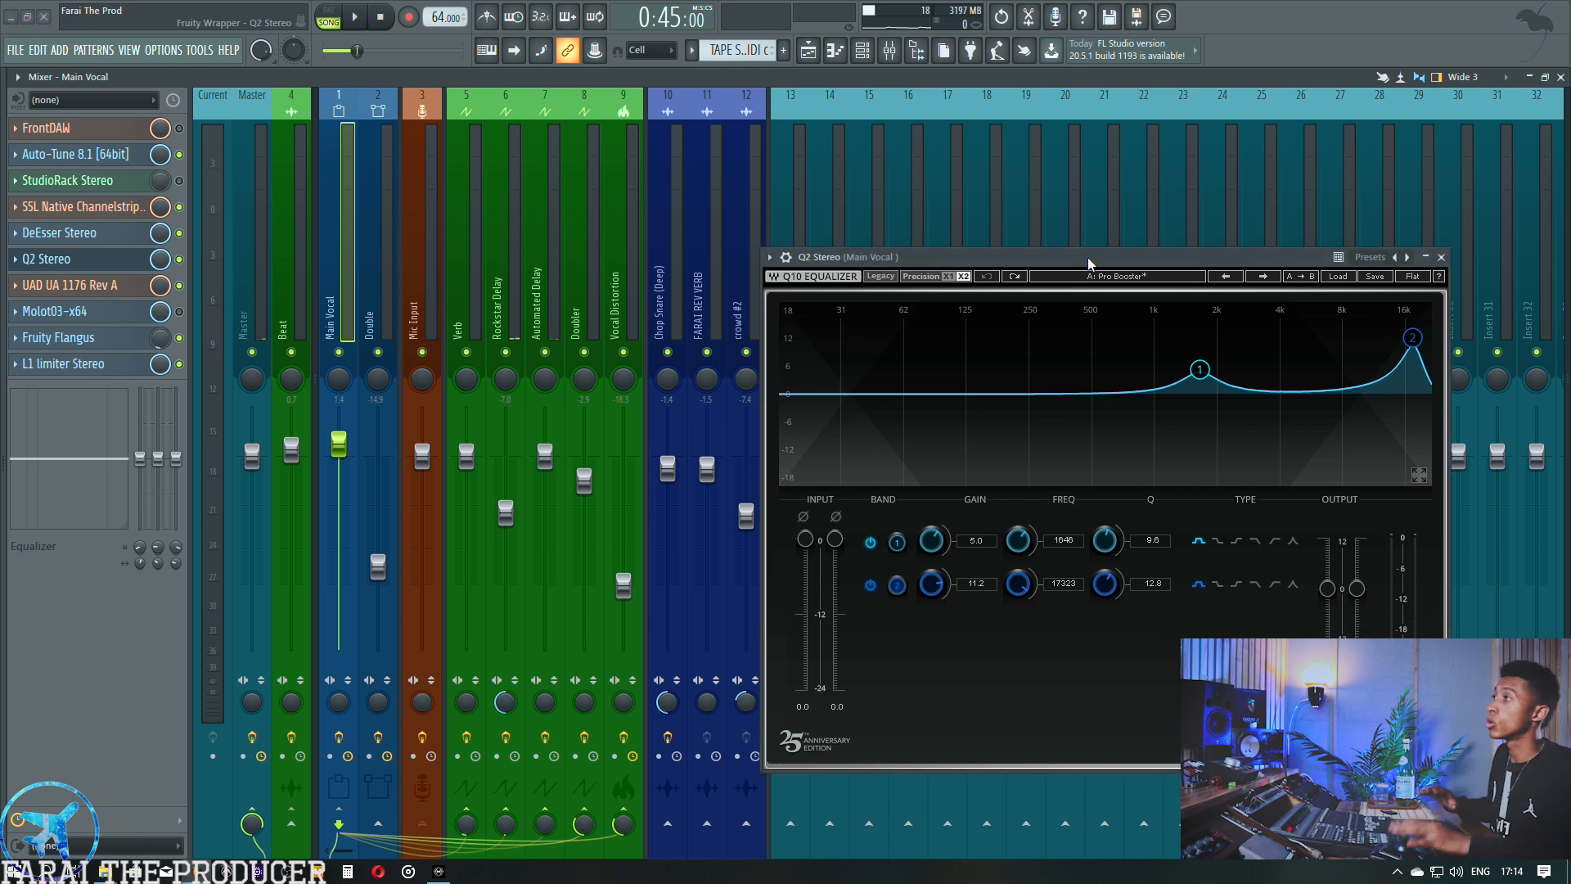
{"action": "left_click_drag", "start_coordinate": [931, 540], "coordinate": [931, 571]}
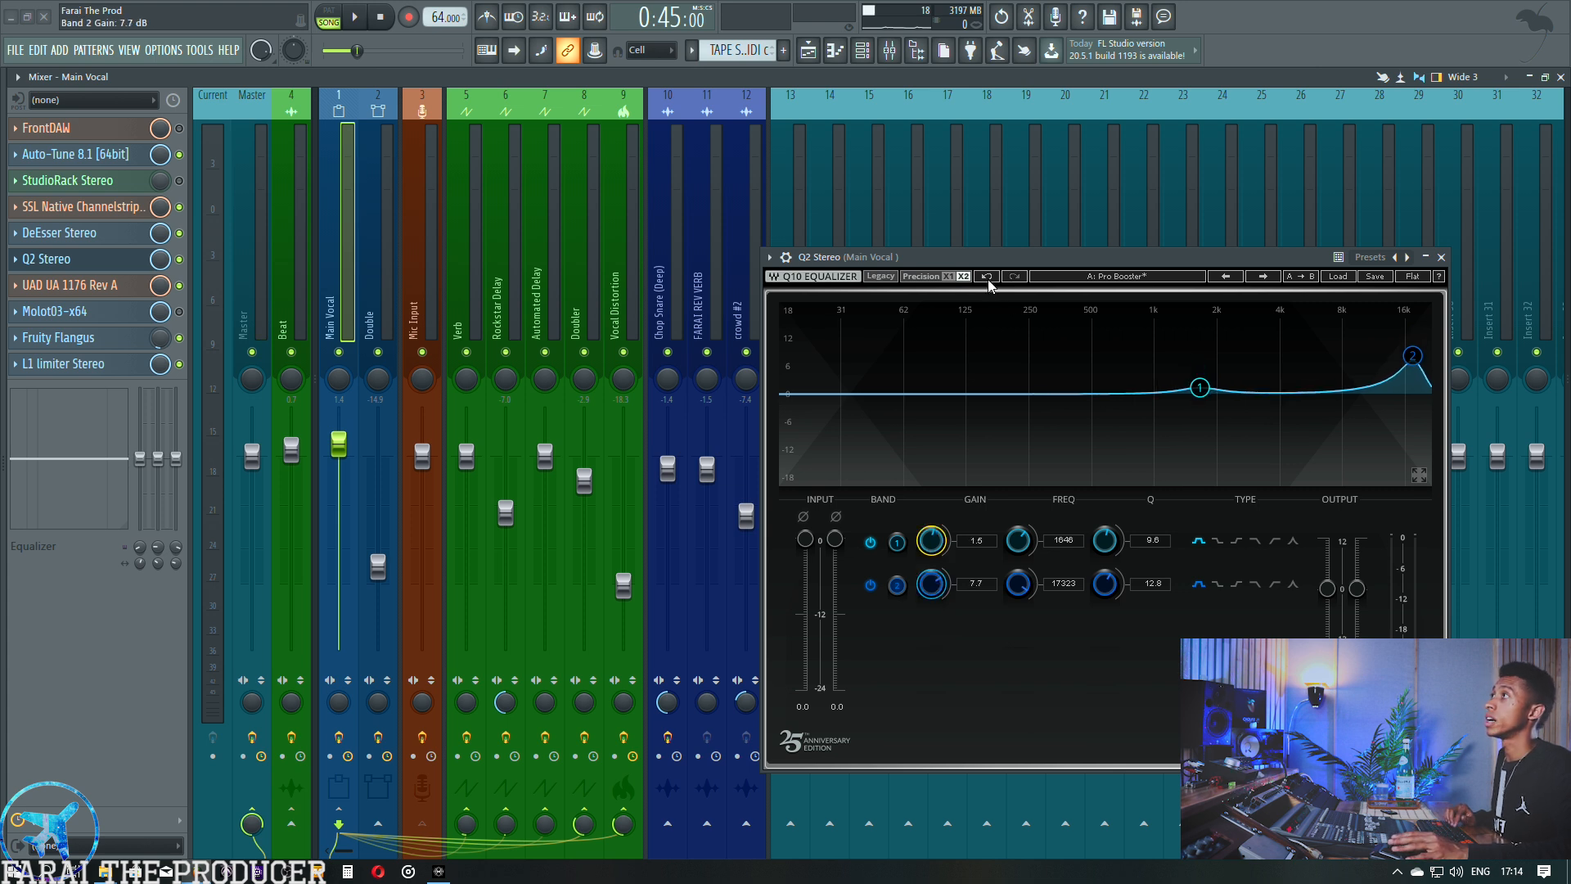
{"action": "left_click", "coordinate": [988, 278]}
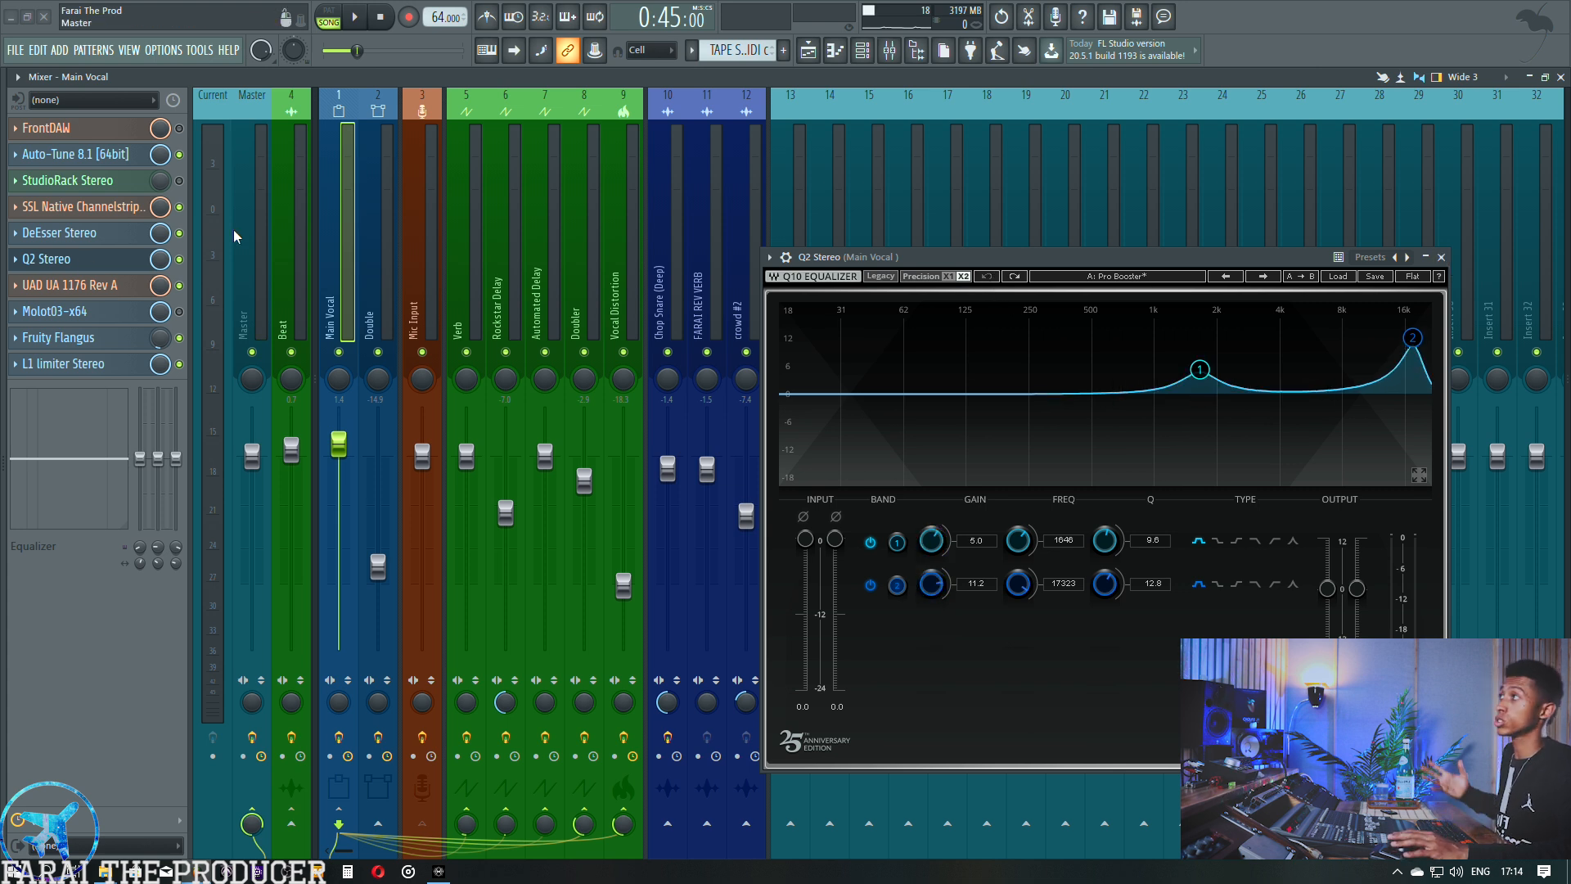
Play the vocal from bar 13 again with Q2 Stereo's boosts in place, and stop playback.
{"action": "left_click_drag", "start_coordinate": [869, 259], "coordinate": [832, 240]}
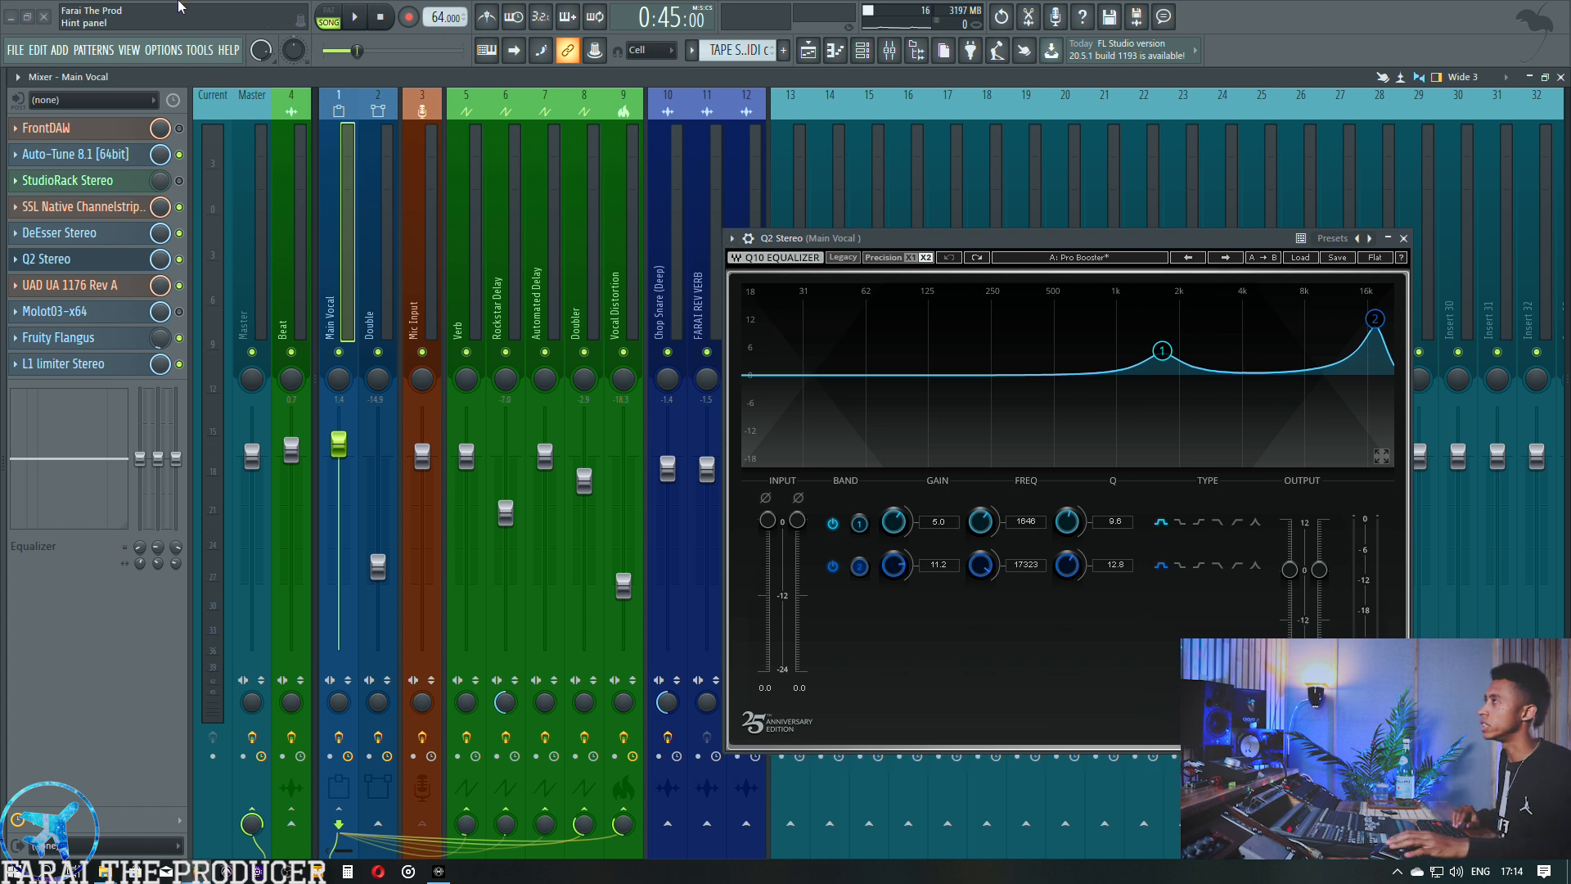
{"action": "key", "text": "space"}
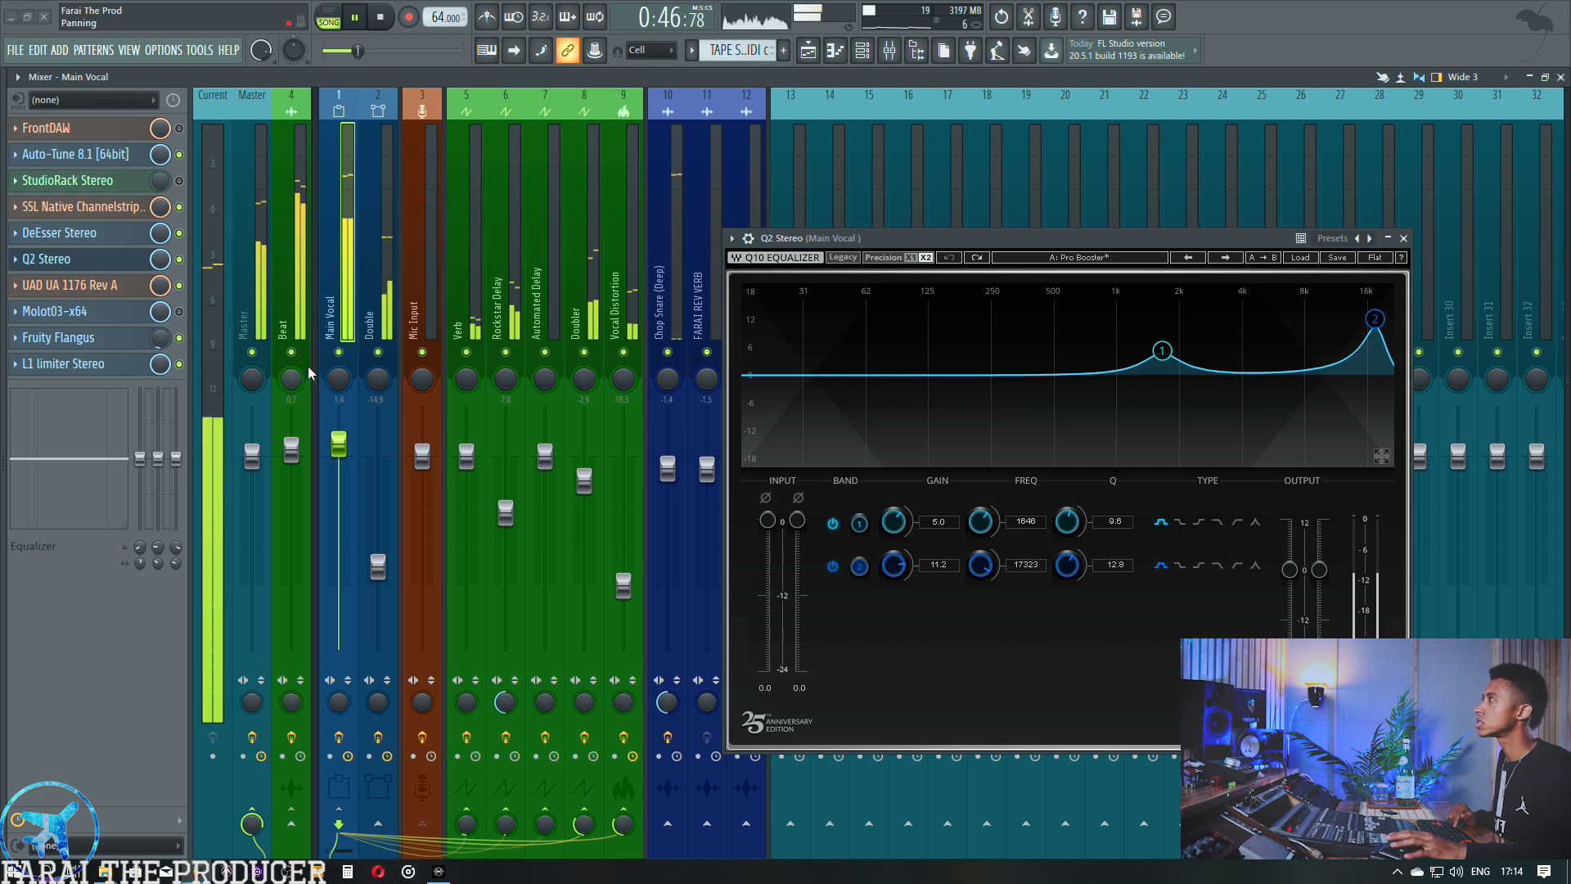
{"action": "key", "text": "space"}
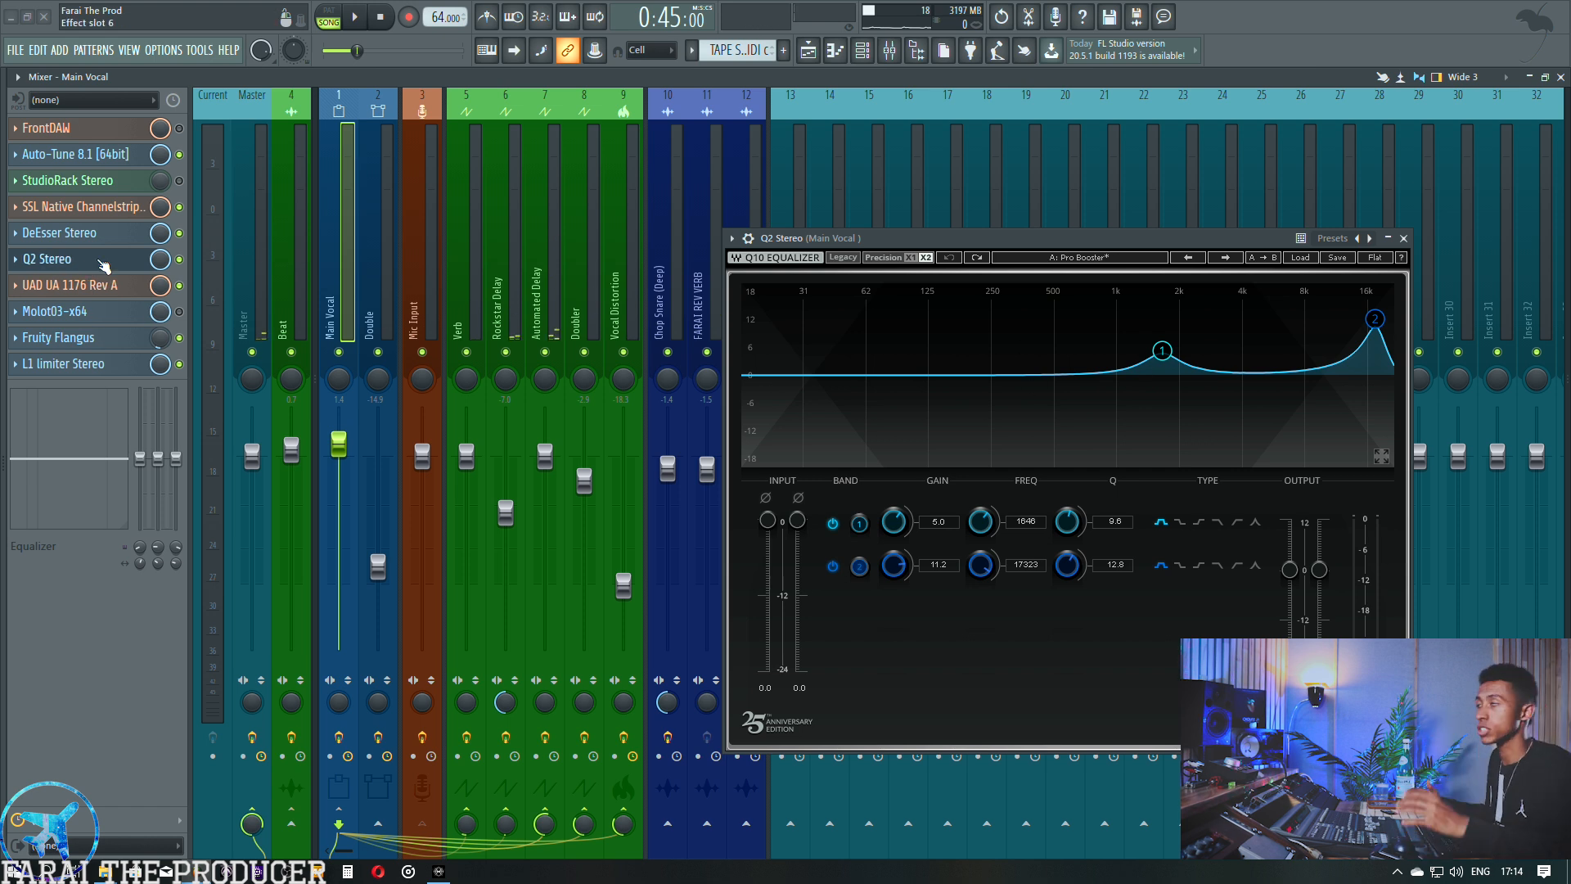
Open UAD UA 1176 Rev A on the Main Vocal, close Q2 Stereo and examine the compressor's input, output, attack and release controls.
{"action": "left_click", "coordinate": [98, 284]}
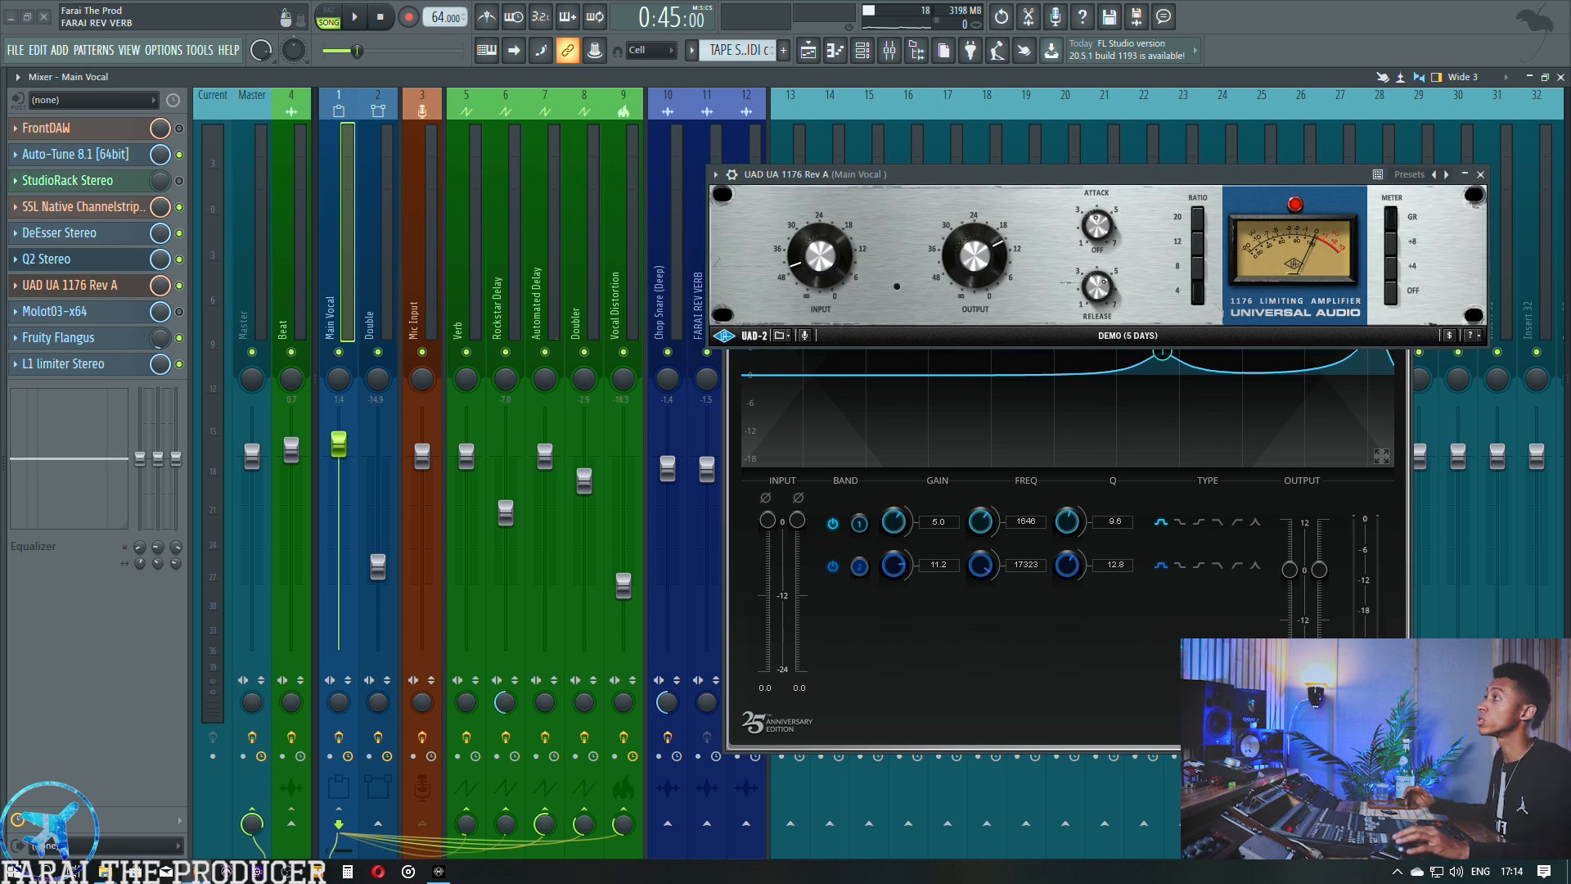
{"action": "left_click", "coordinate": [1156, 668]}
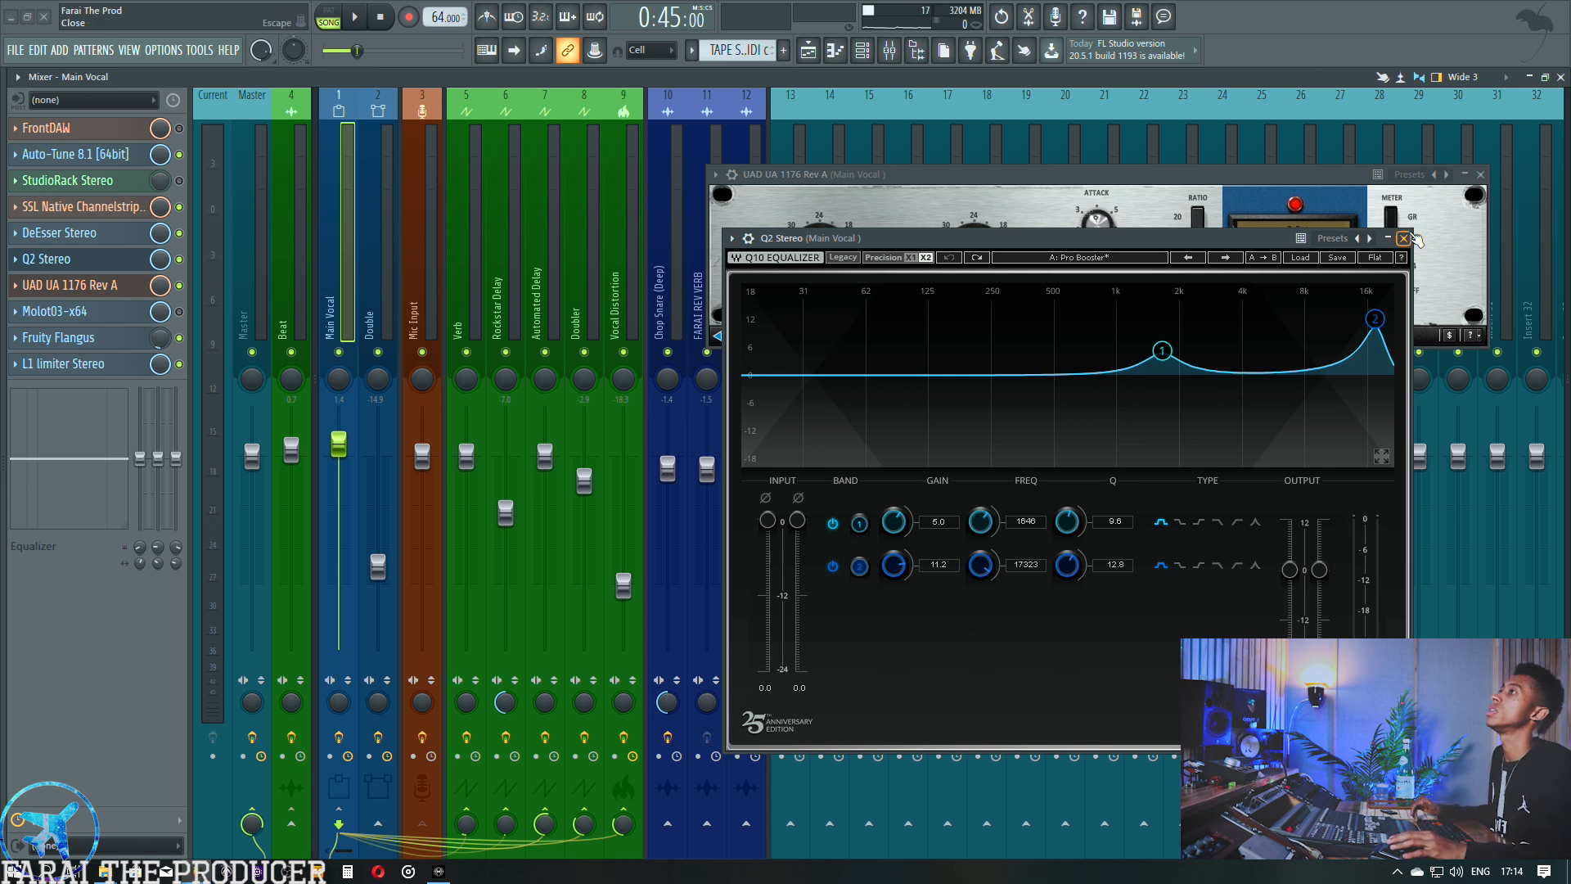
{"action": "left_click", "coordinate": [1403, 238]}
{"action": "left_click_drag", "start_coordinate": [1160, 179], "coordinate": [1113, 232]}
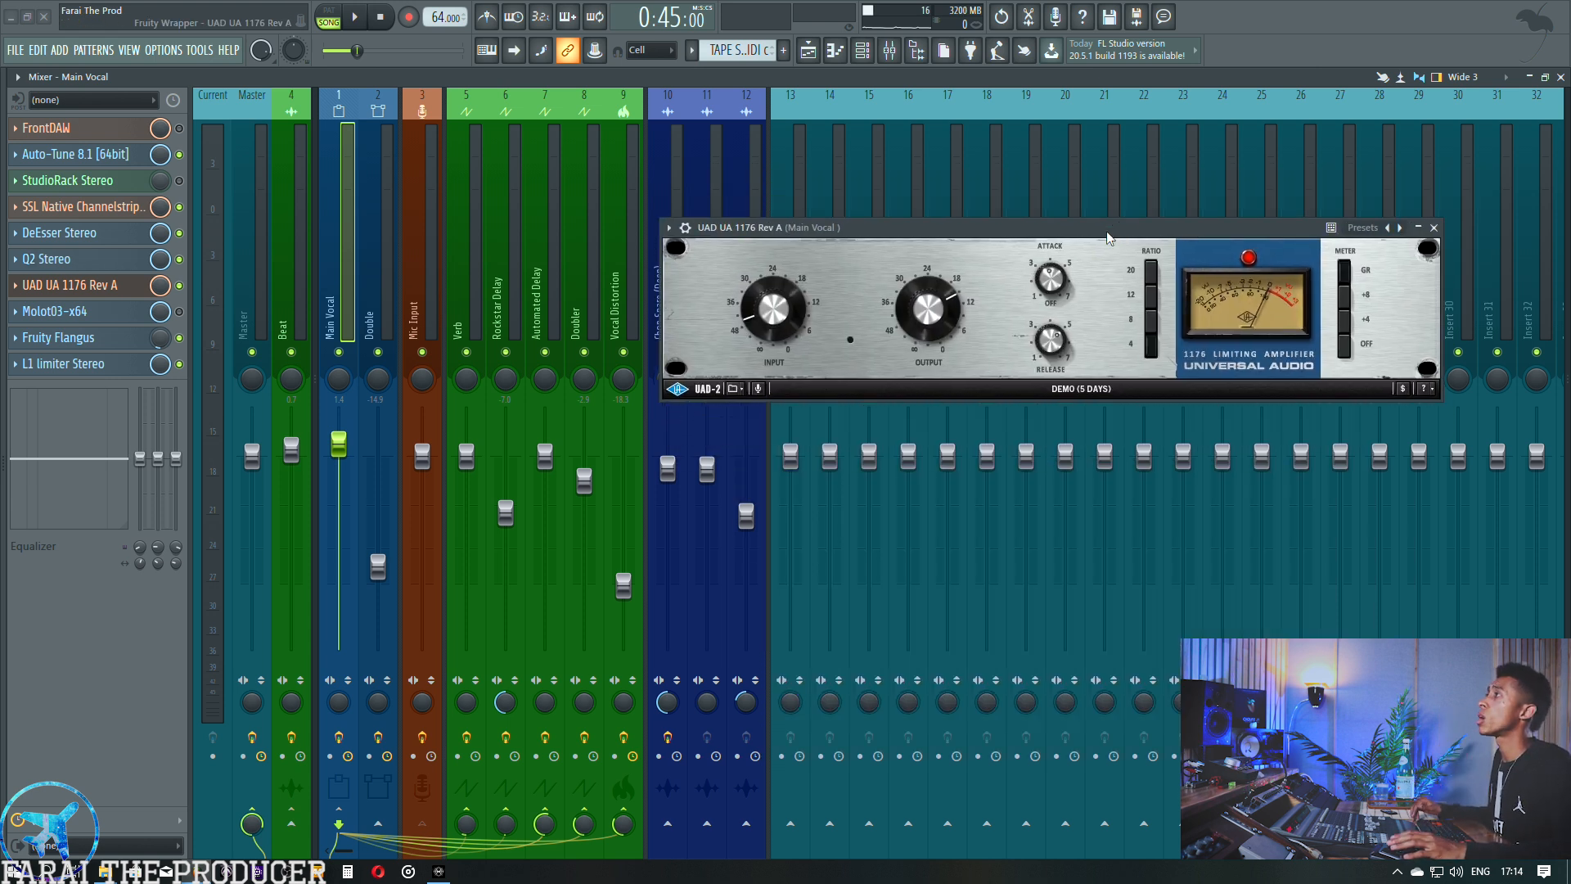
{"action": "mouse_move", "coordinate": [1041, 230]}
{"action": "left_mouse_down"}
{"action": "mouse_move", "coordinate": [1037, 268]}
{"action": "mouse_move", "coordinate": [1037, 236]}
{"action": "left_mouse_up"}
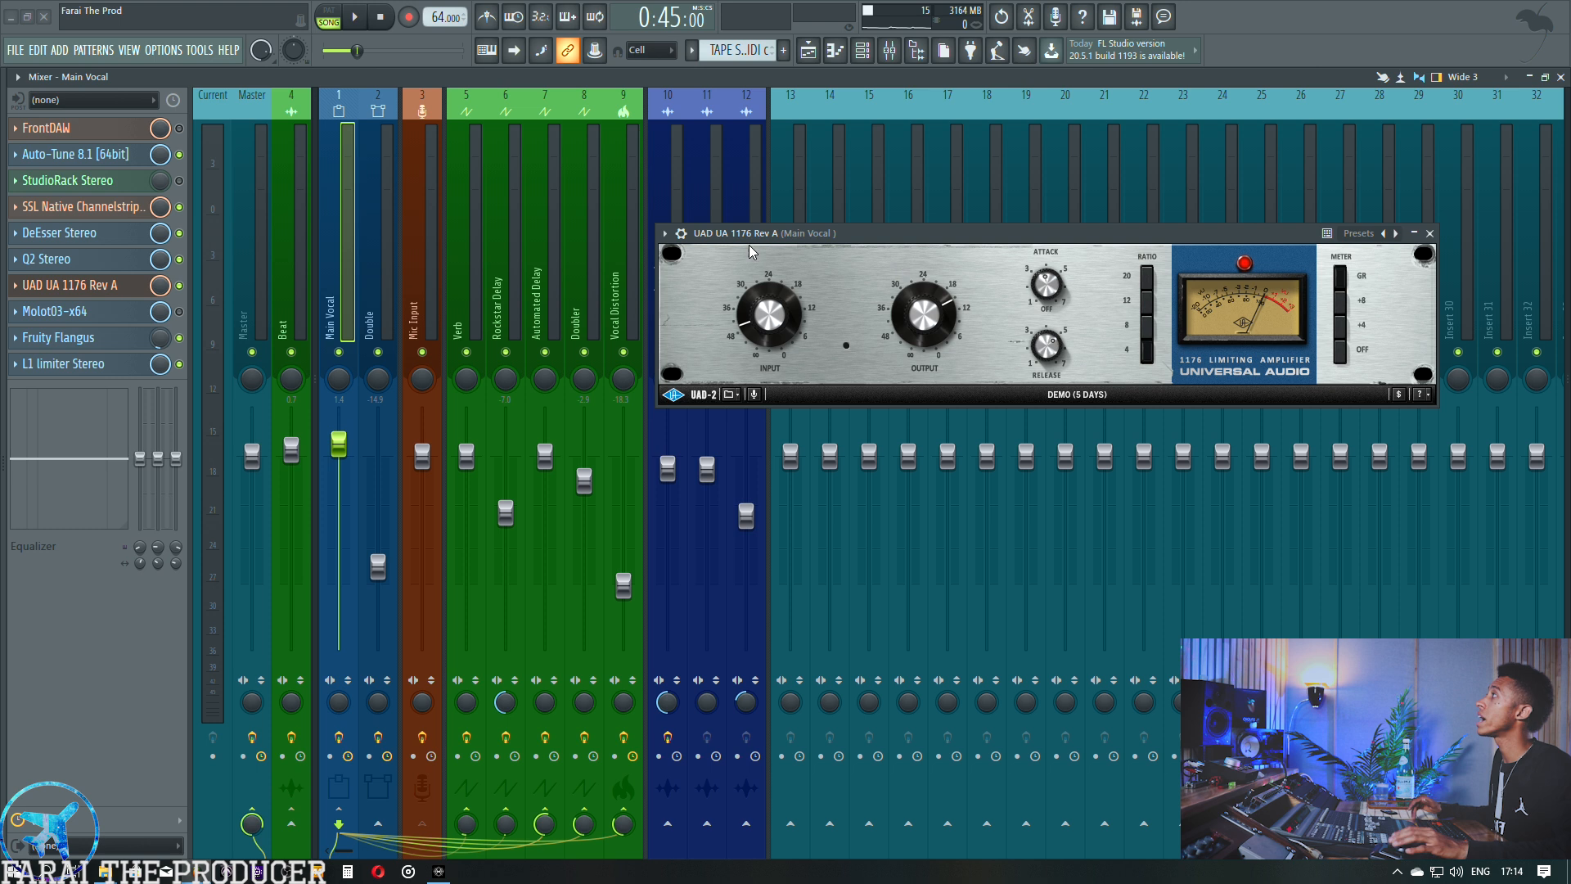
{"action": "left_click_drag", "start_coordinate": [891, 230], "coordinate": [955, 242]}
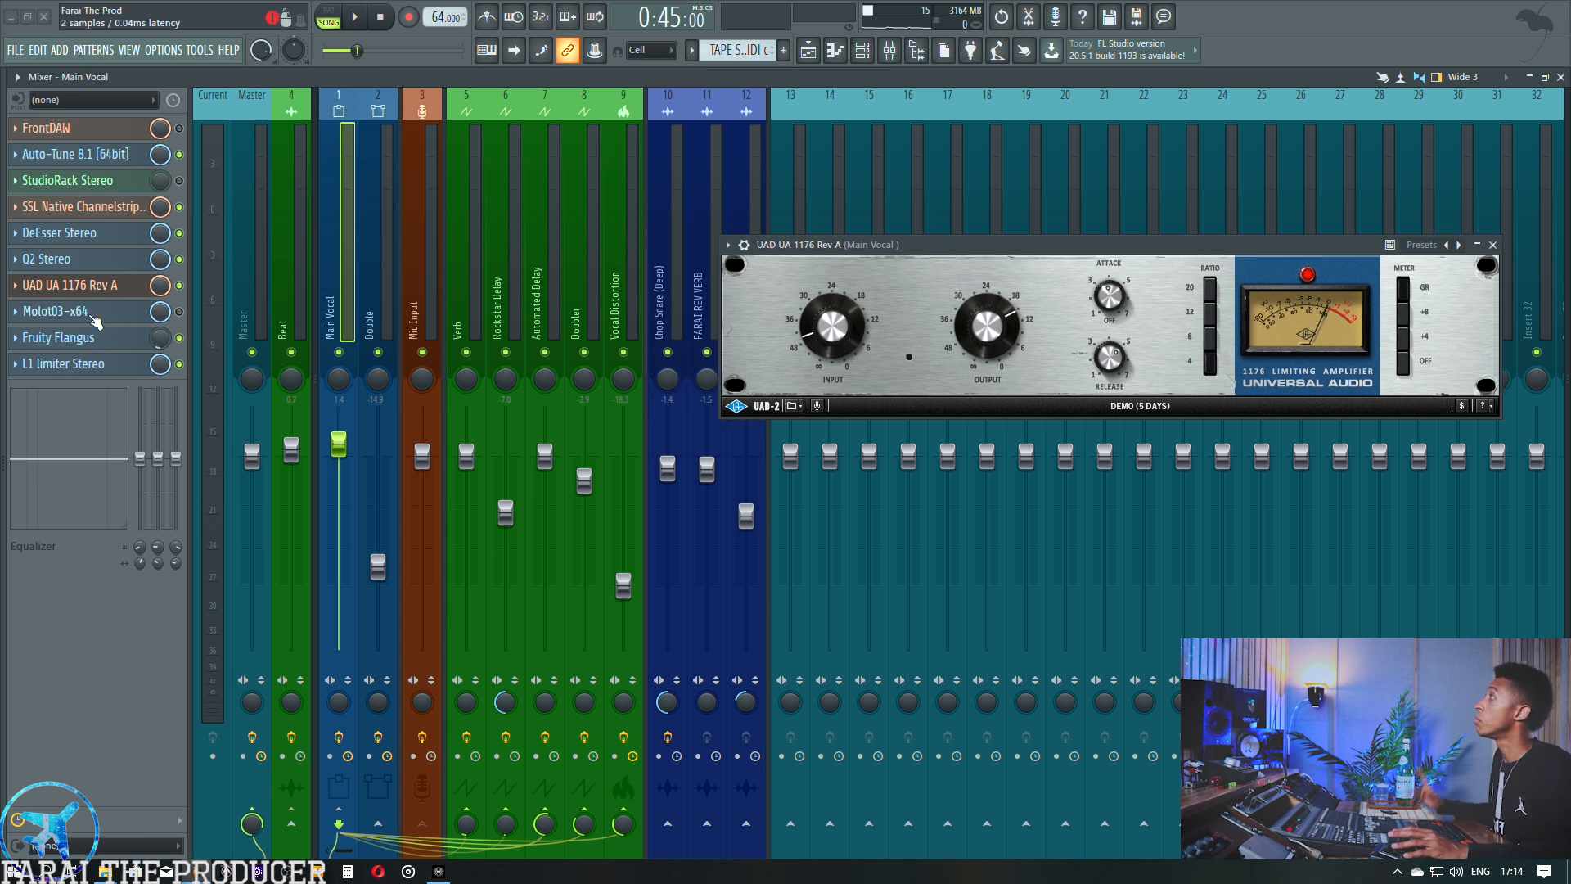
Open Molot03-x64 and arrange it below UAD UA 1176 Rev A so both compressors can be compared.
{"action": "left_click", "coordinate": [92, 316]}
{"action": "left_click_drag", "start_coordinate": [952, 381], "coordinate": [944, 436]}
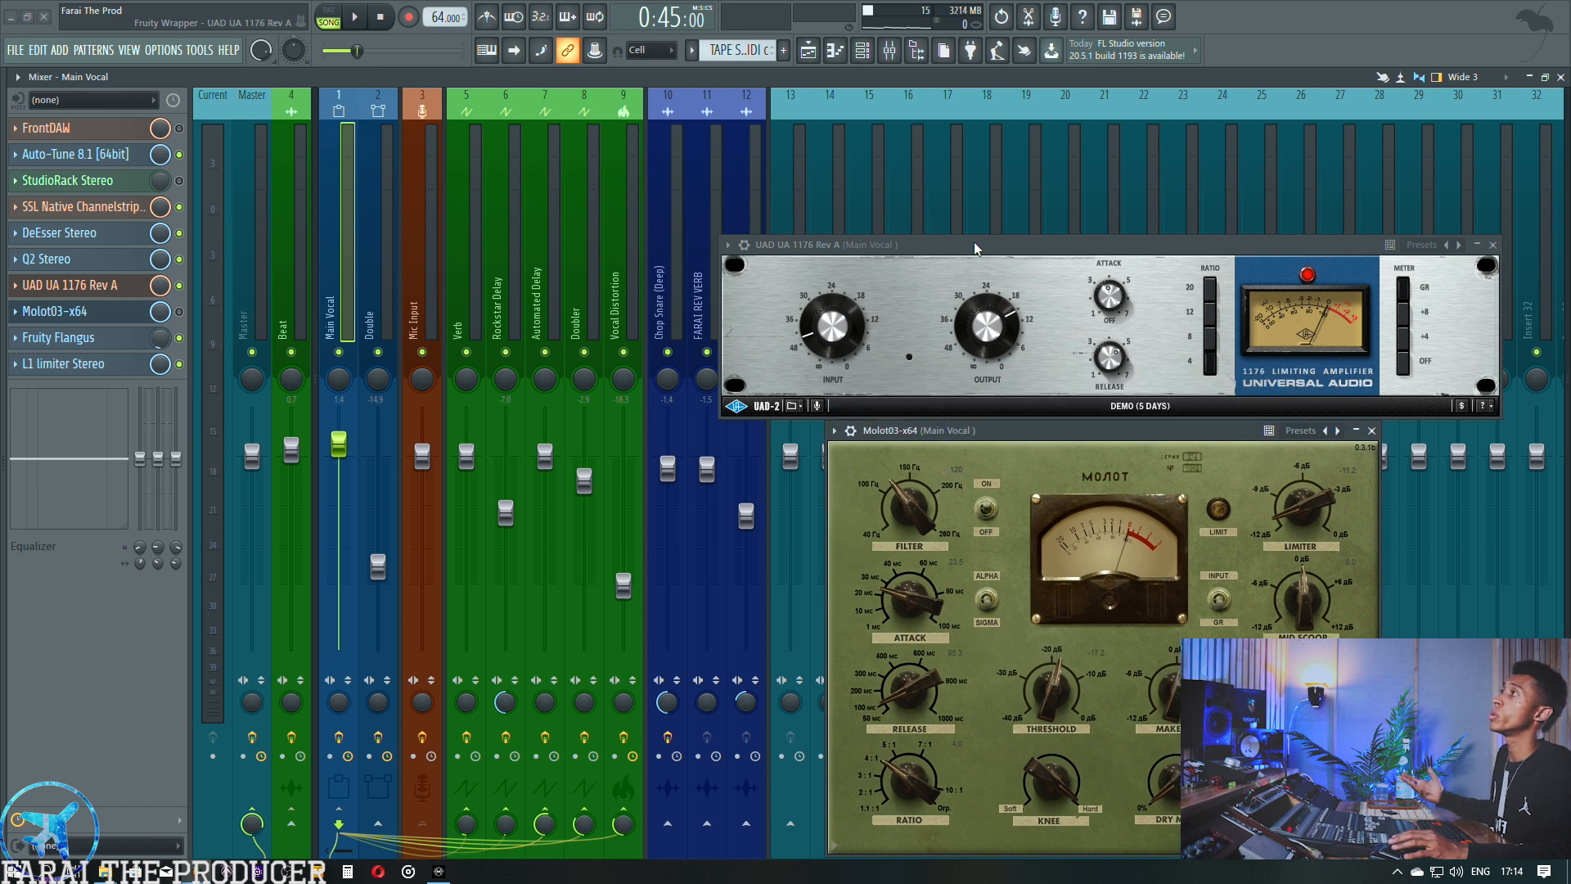
{"action": "left_click_drag", "start_coordinate": [975, 245], "coordinate": [971, 200]}
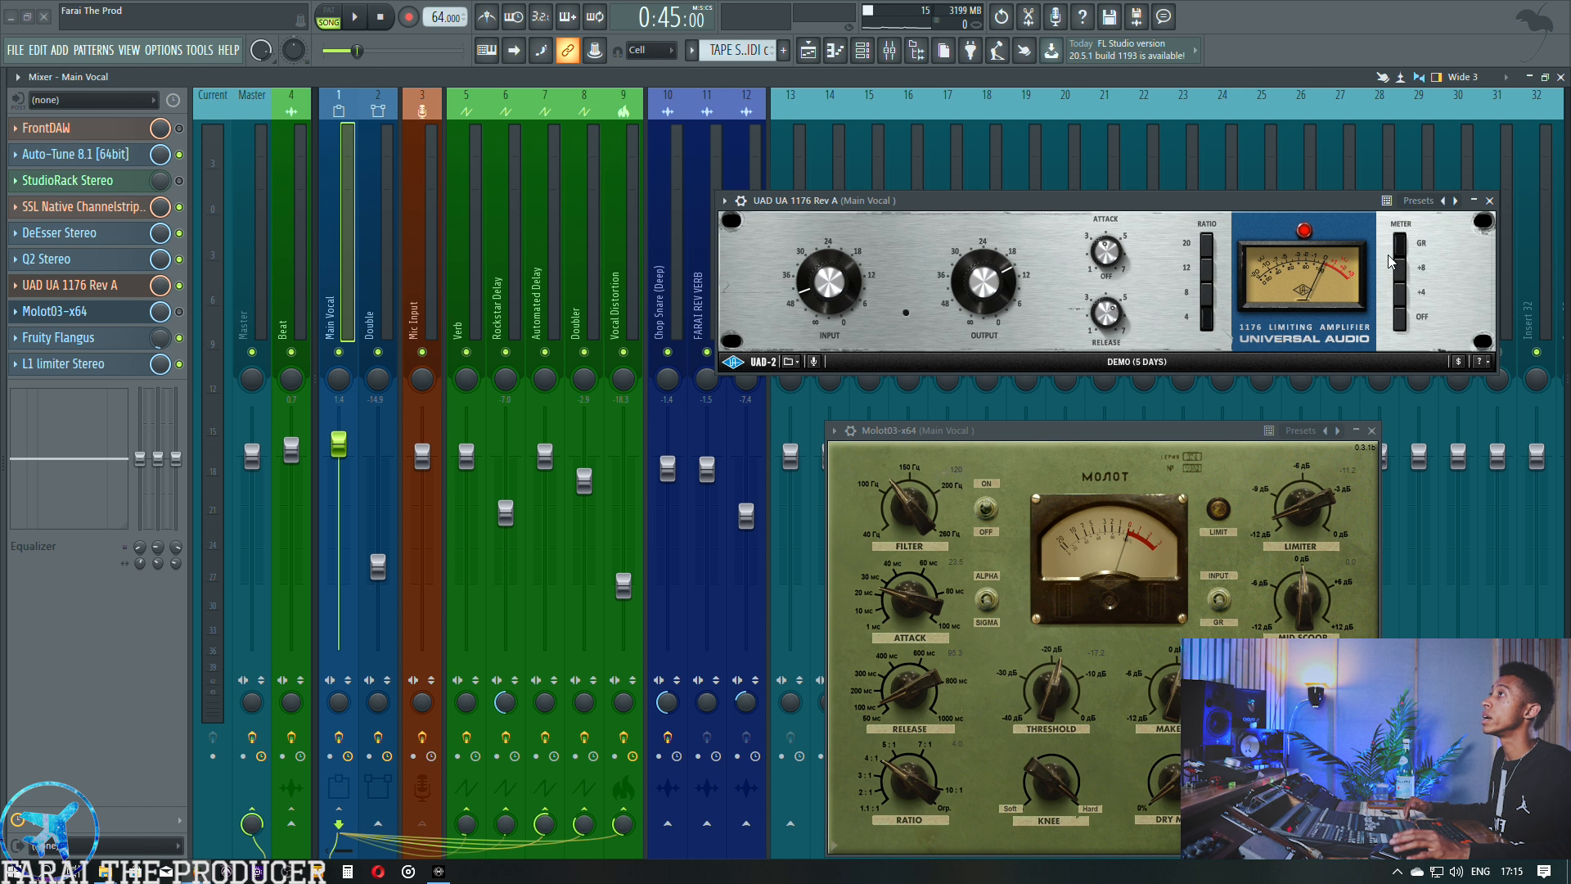
Compare the two compressors by playing from bar 13 with Molot03-x64 replacing the bypassed UAD UA 1176 Rev A, and again with the 1176 enabled.
{"action": "left_click", "coordinate": [180, 286]}
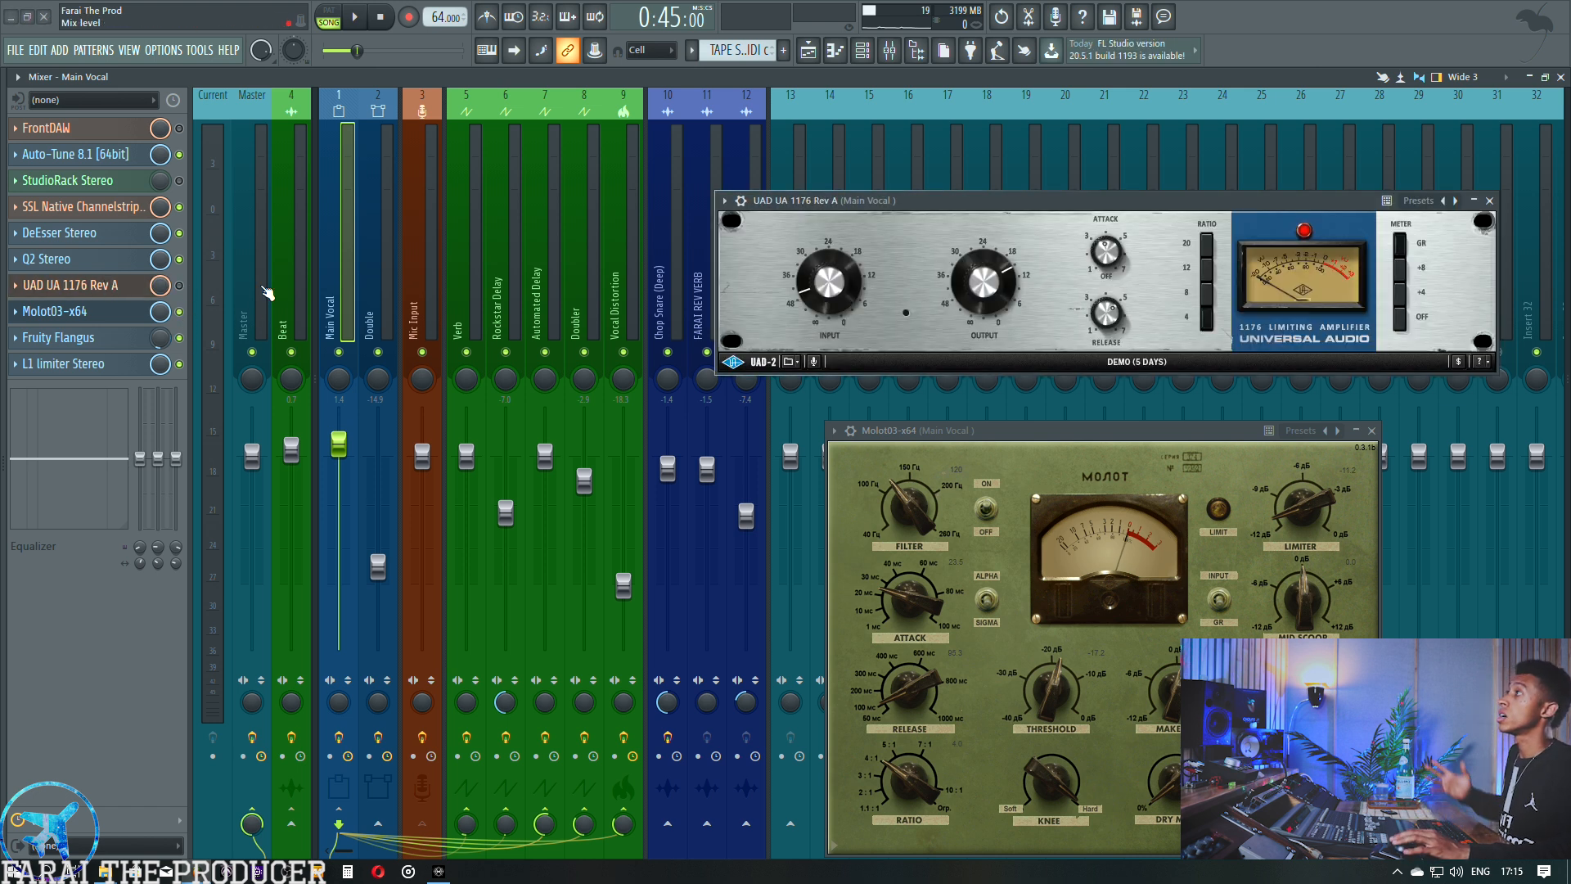
{"action": "key", "text": "space"}
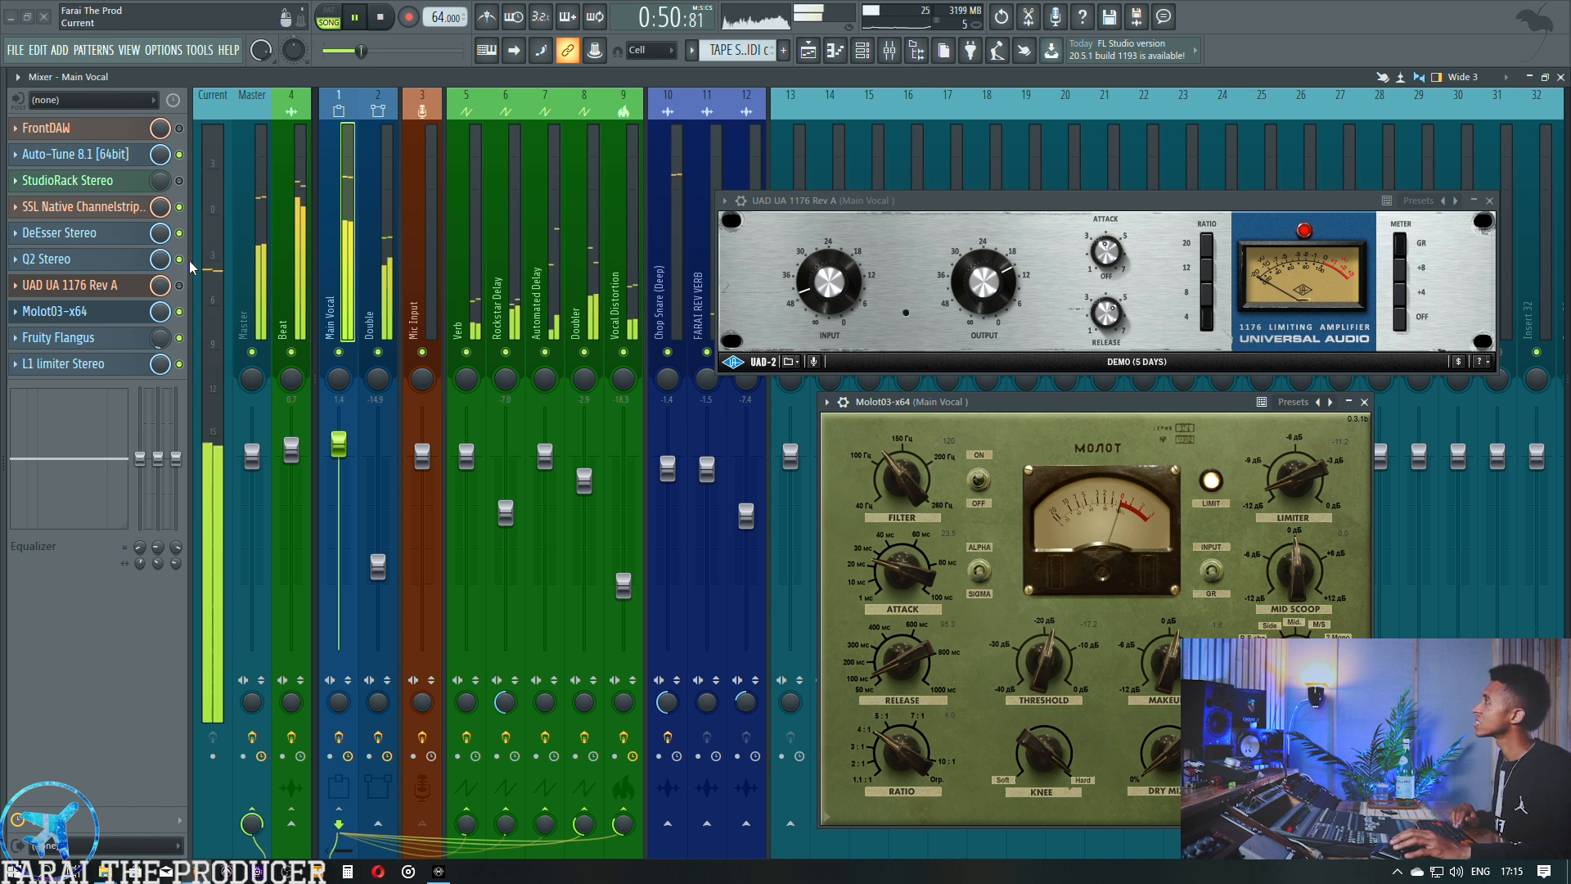
{"action": "key", "text": "space"}
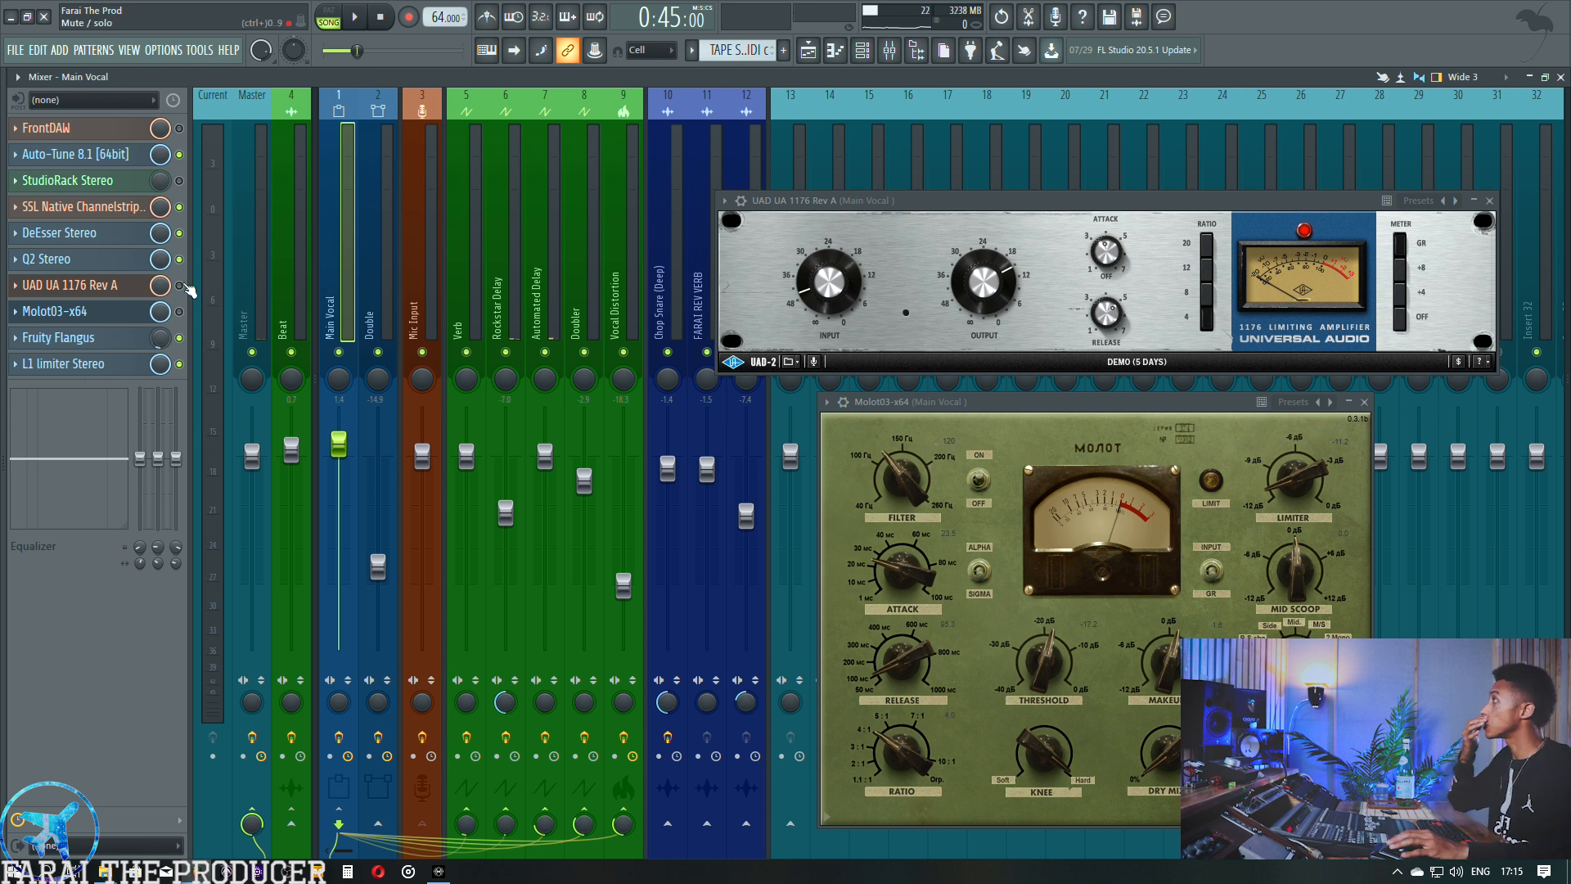
{"action": "key", "text": "space"}
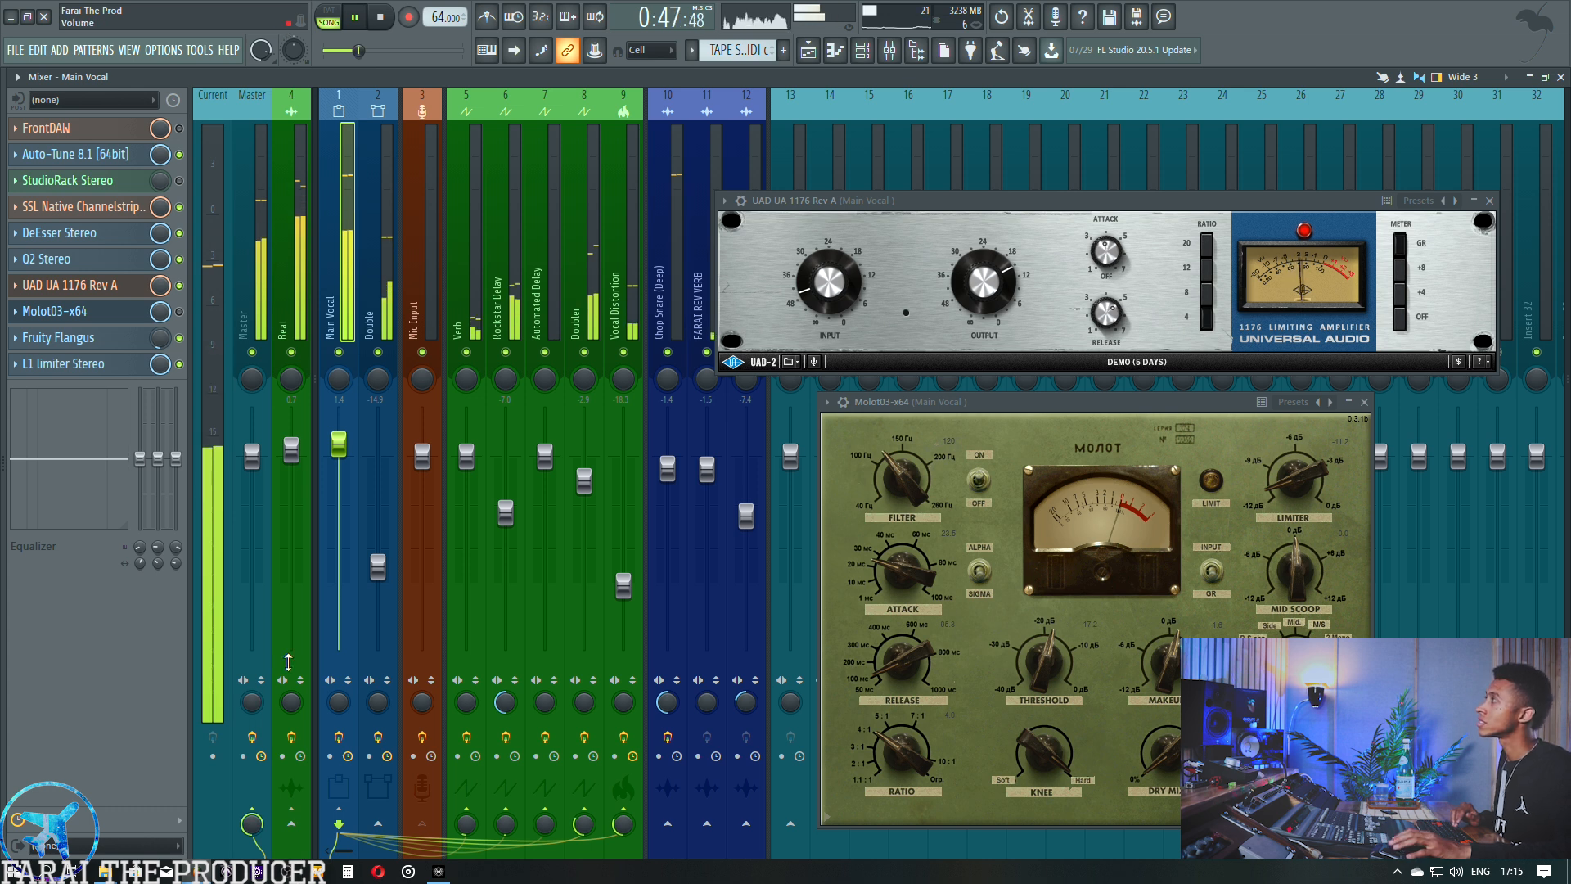
{"action": "key", "text": "space"}
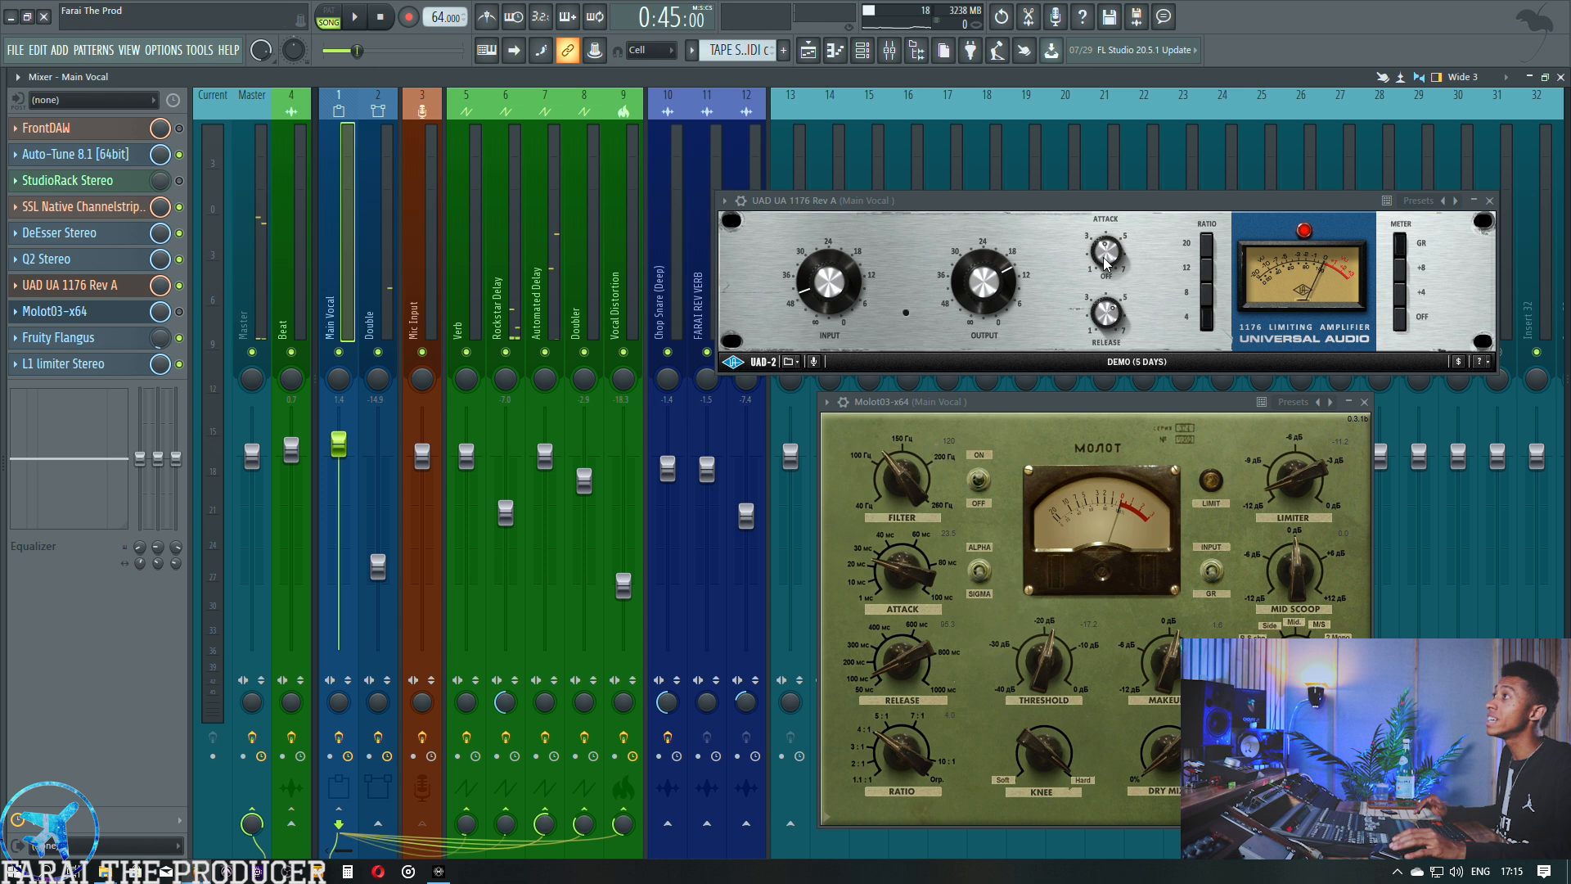
Check the plugin wrapper settings of Molot03-x64, including its latency, and return to the compressor's controls.
{"action": "left_click_drag", "start_coordinate": [991, 415], "coordinate": [993, 400]}
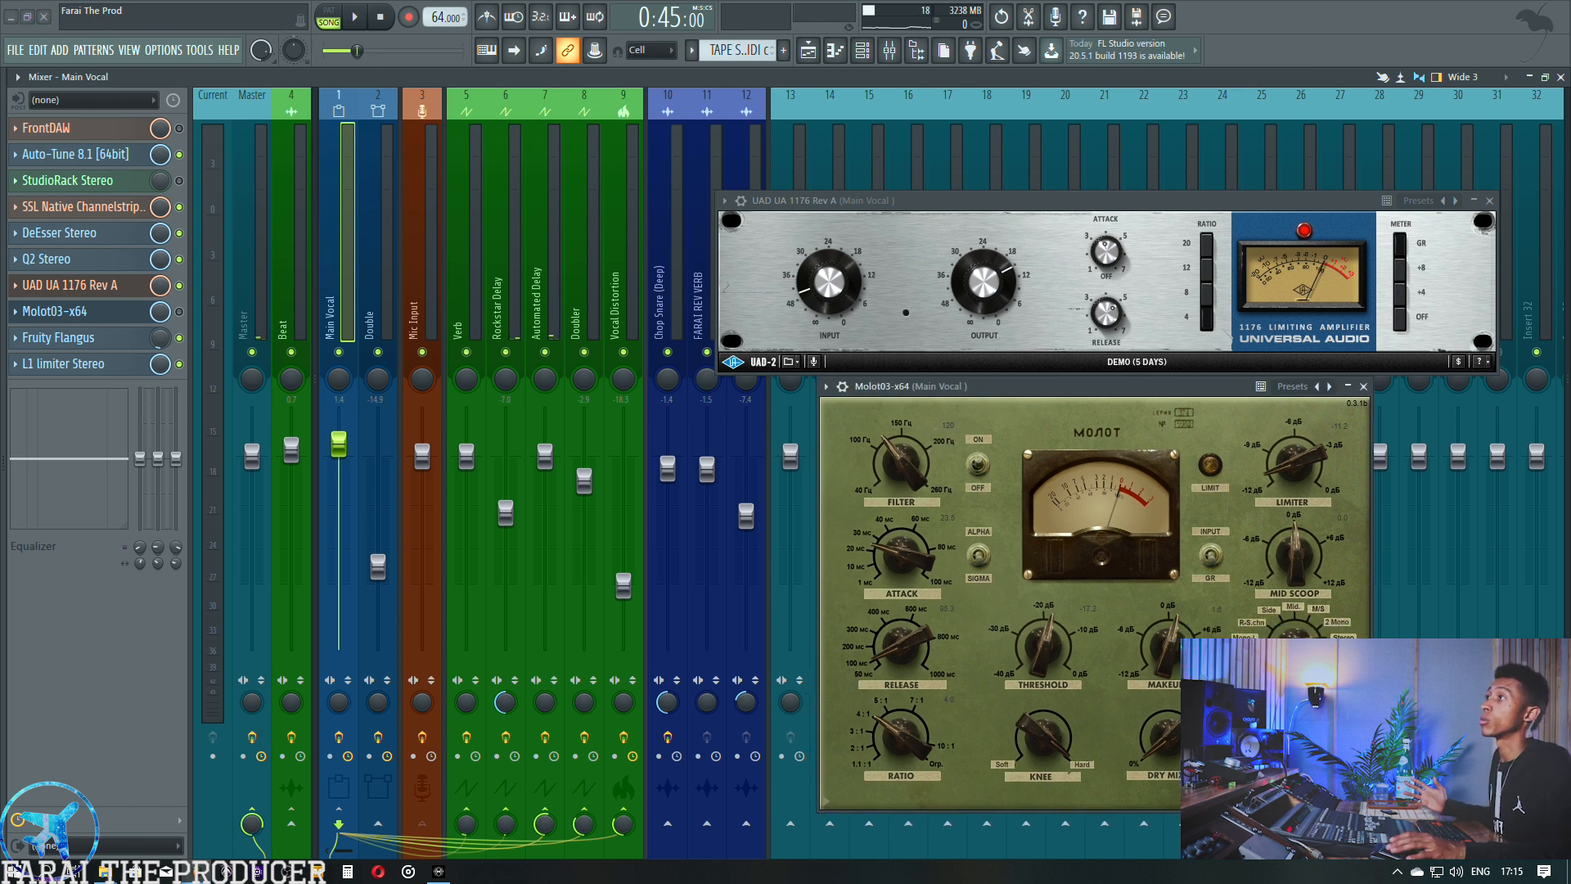
{"action": "left_click", "coordinate": [826, 386]}
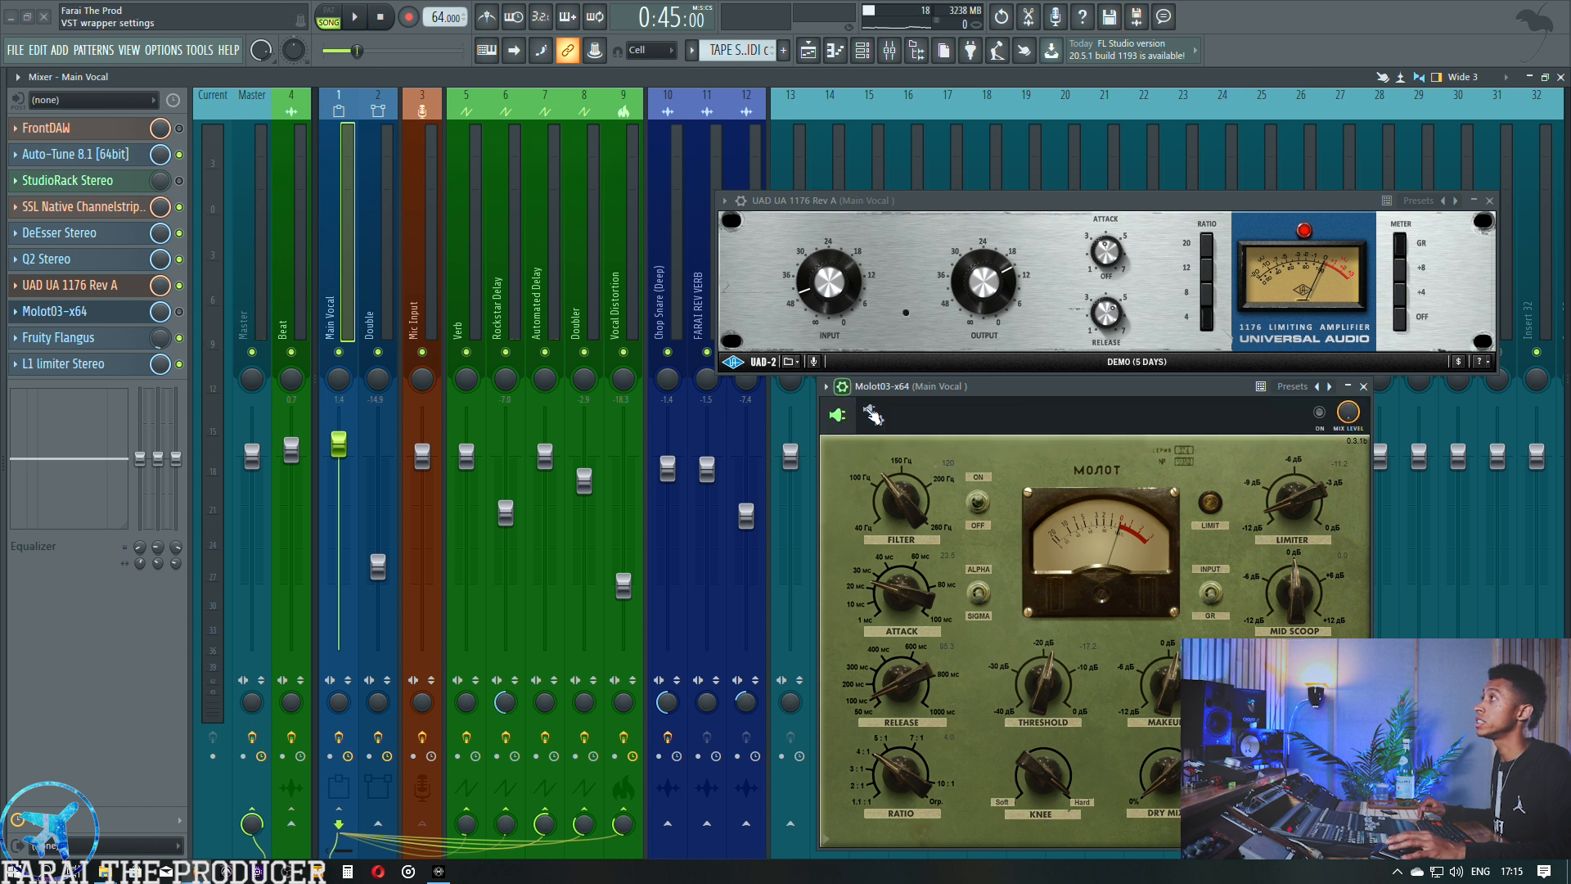
{"action": "left_click", "coordinate": [875, 419]}
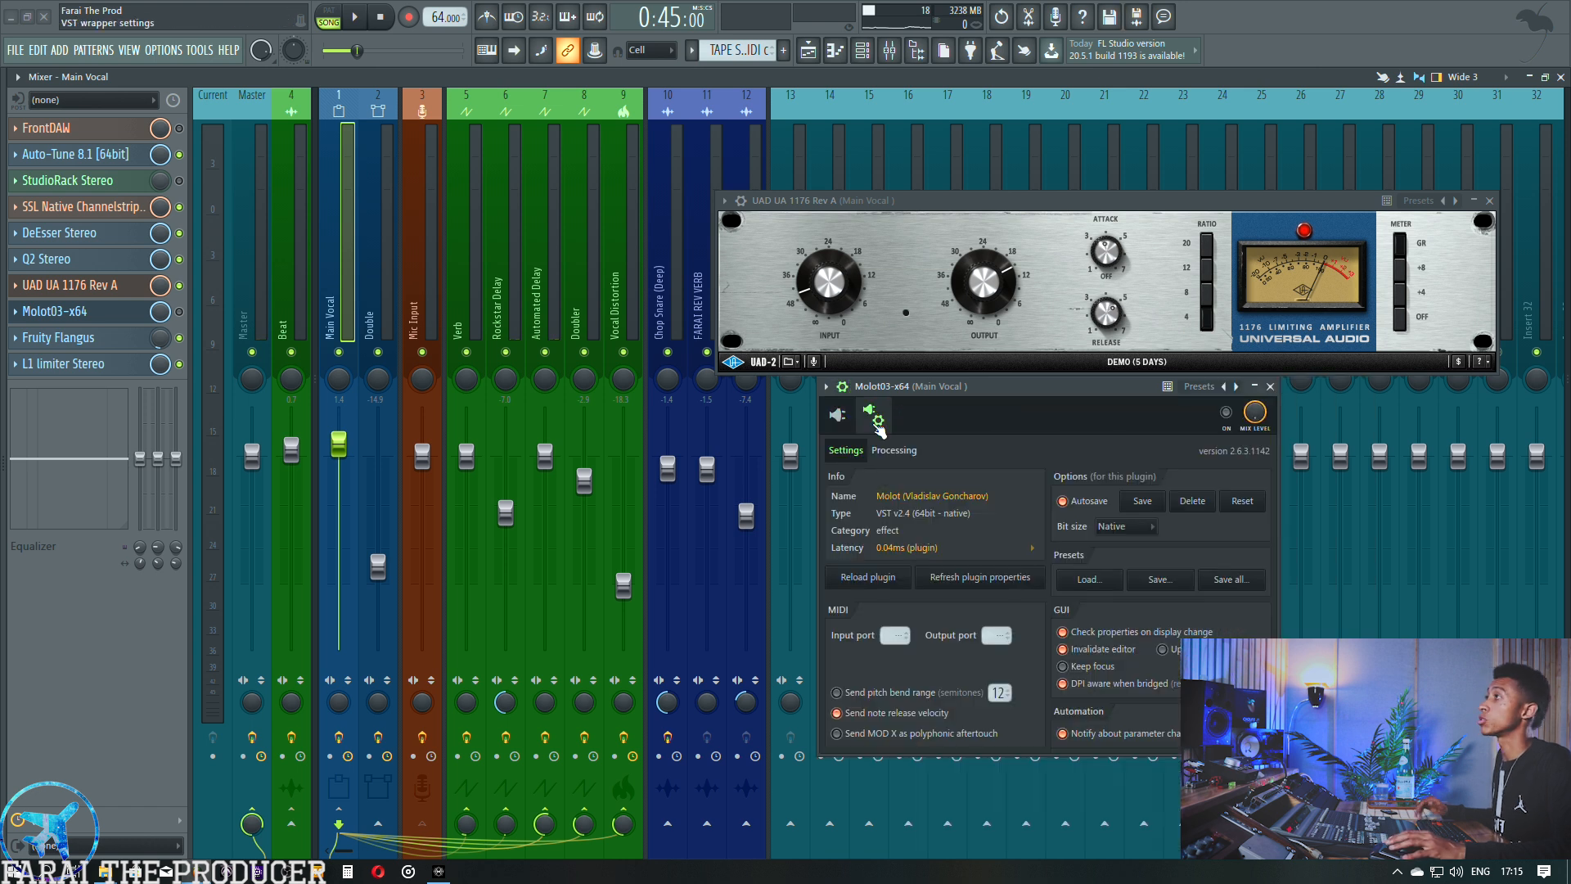
{"action": "left_click", "coordinate": [824, 386]}
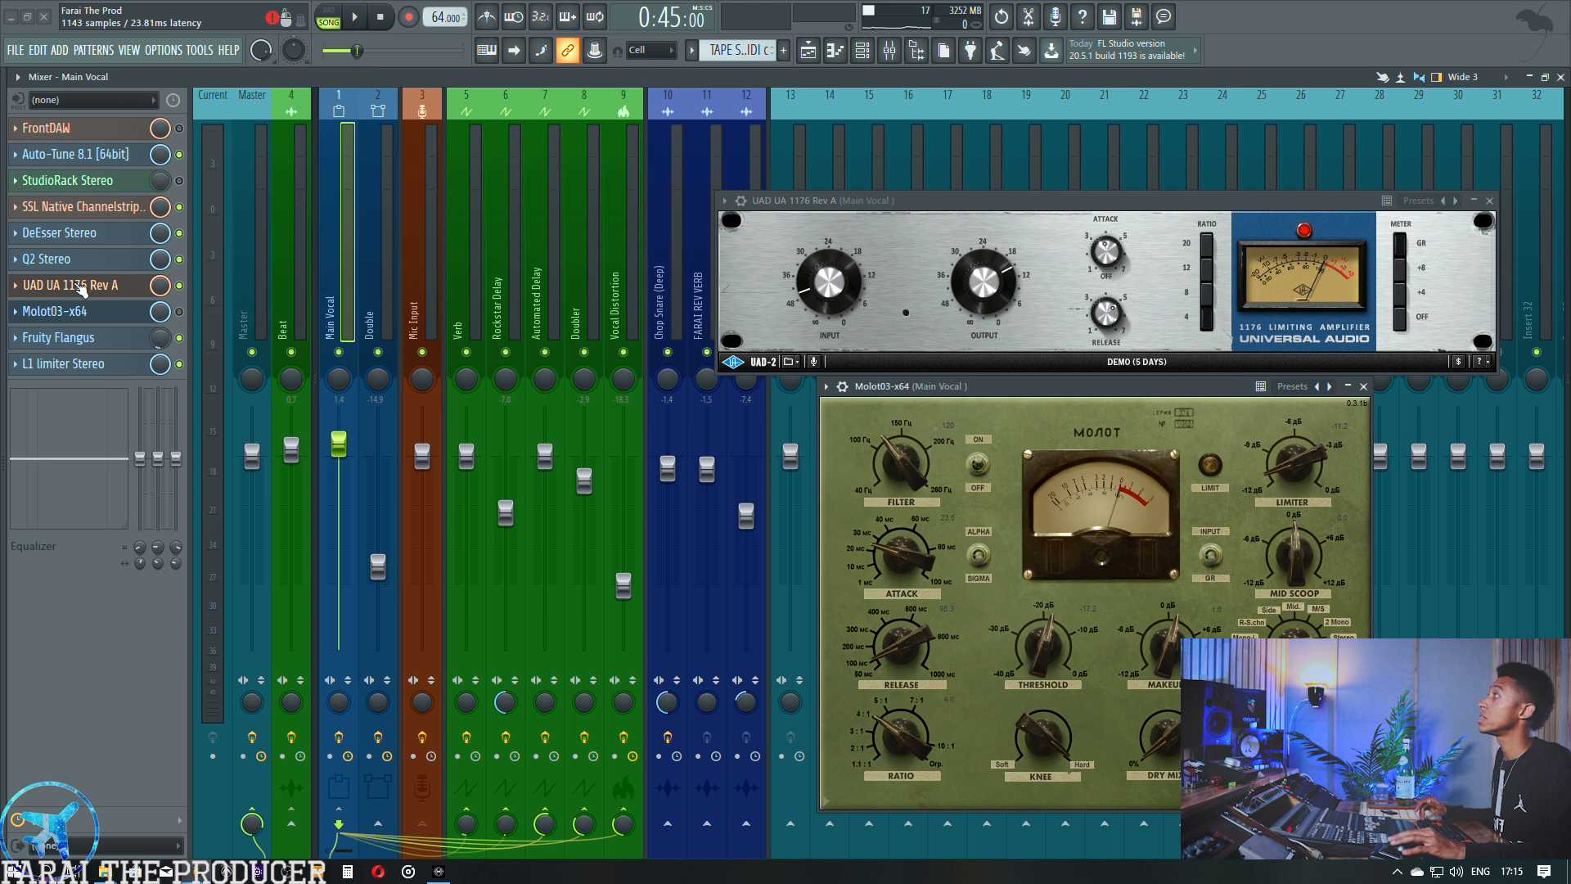
Bring UAD UA 1176 Rev A back into view for a last look and close its window.
{"action": "left_click", "coordinate": [82, 286]}
{"action": "left_click", "coordinate": [81, 287]}
{"action": "left_click_drag", "start_coordinate": [913, 211], "coordinate": [913, 212]}
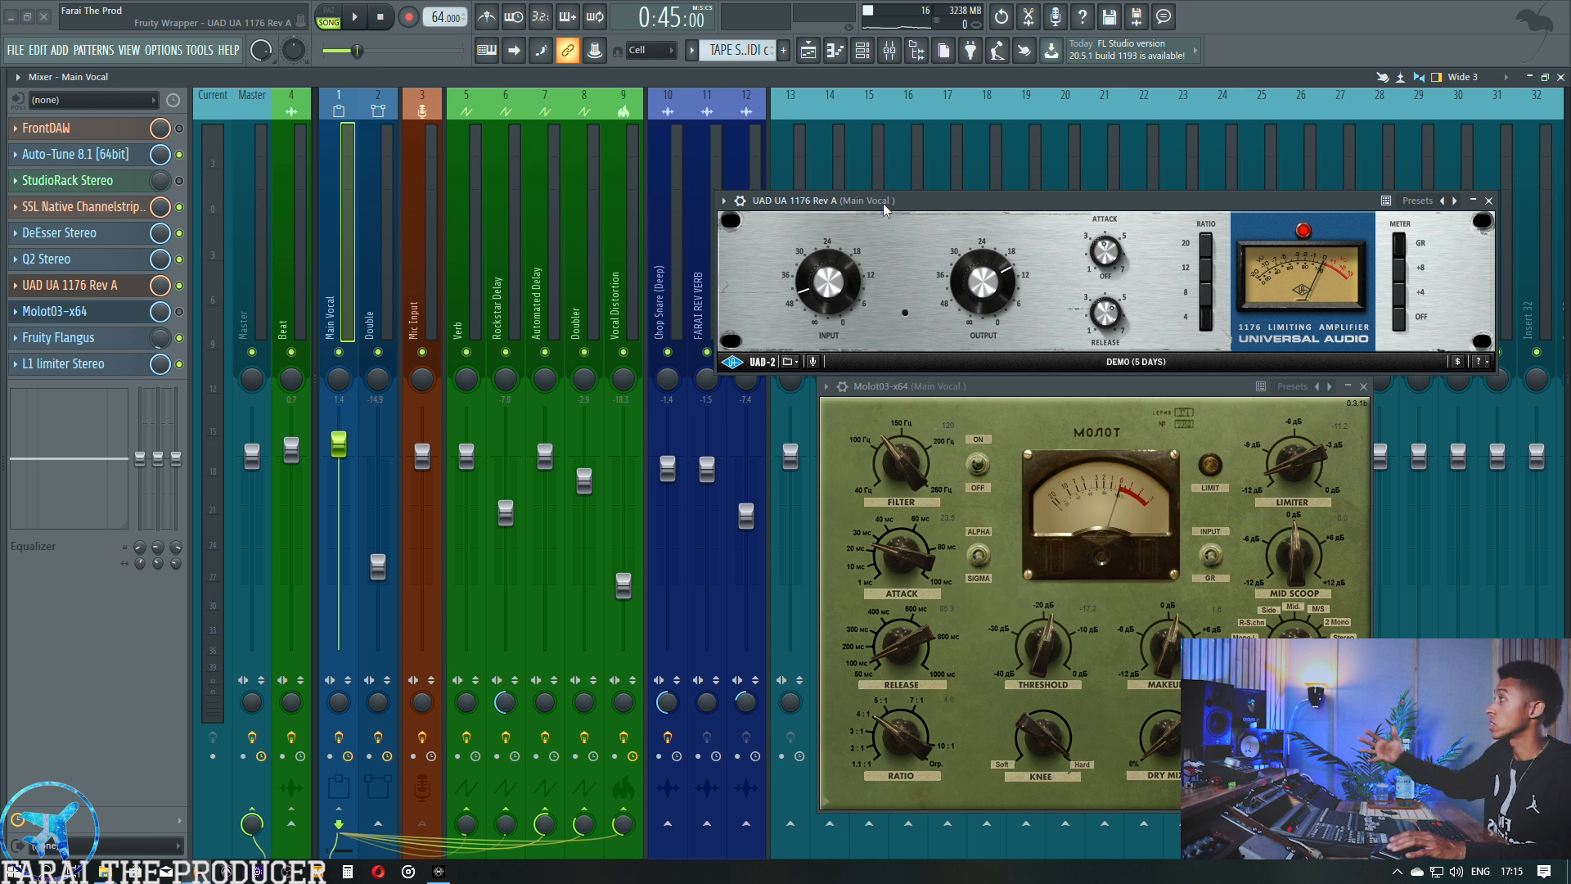
{"action": "left_click", "coordinate": [115, 286]}
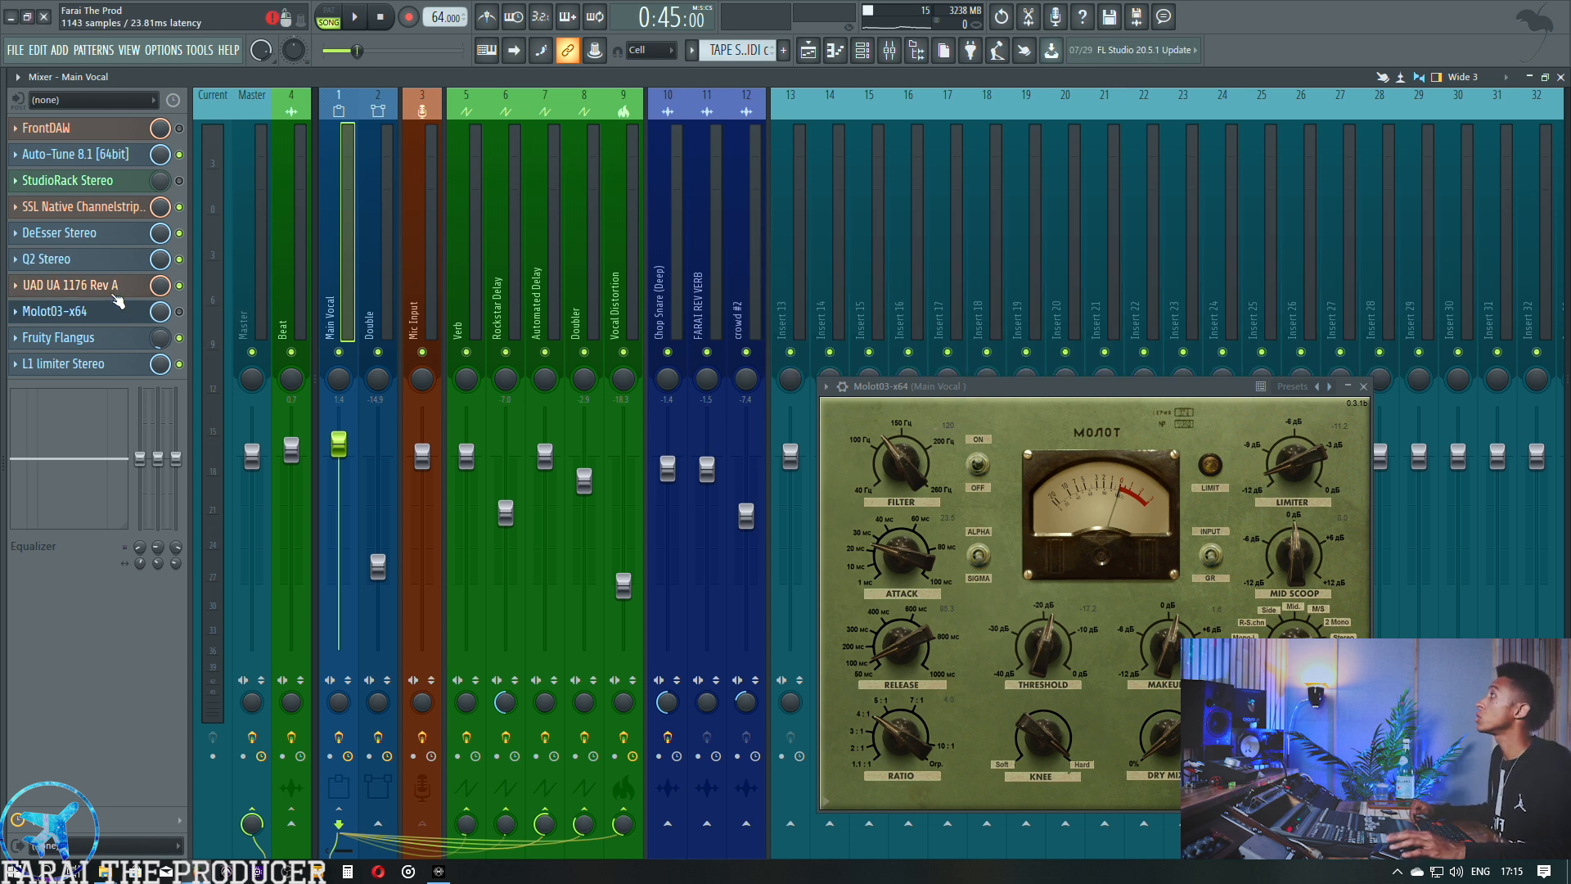
Open Fruity Flangus on the Main Vocal, close Molot03-x64, and paste the 8% value onto the Flangus slot's mix level.
{"action": "left_click", "coordinate": [81, 337]}
{"action": "left_click_drag", "start_coordinate": [1100, 269], "coordinate": [1055, 234]}
{"action": "left_click", "coordinate": [1362, 386]}
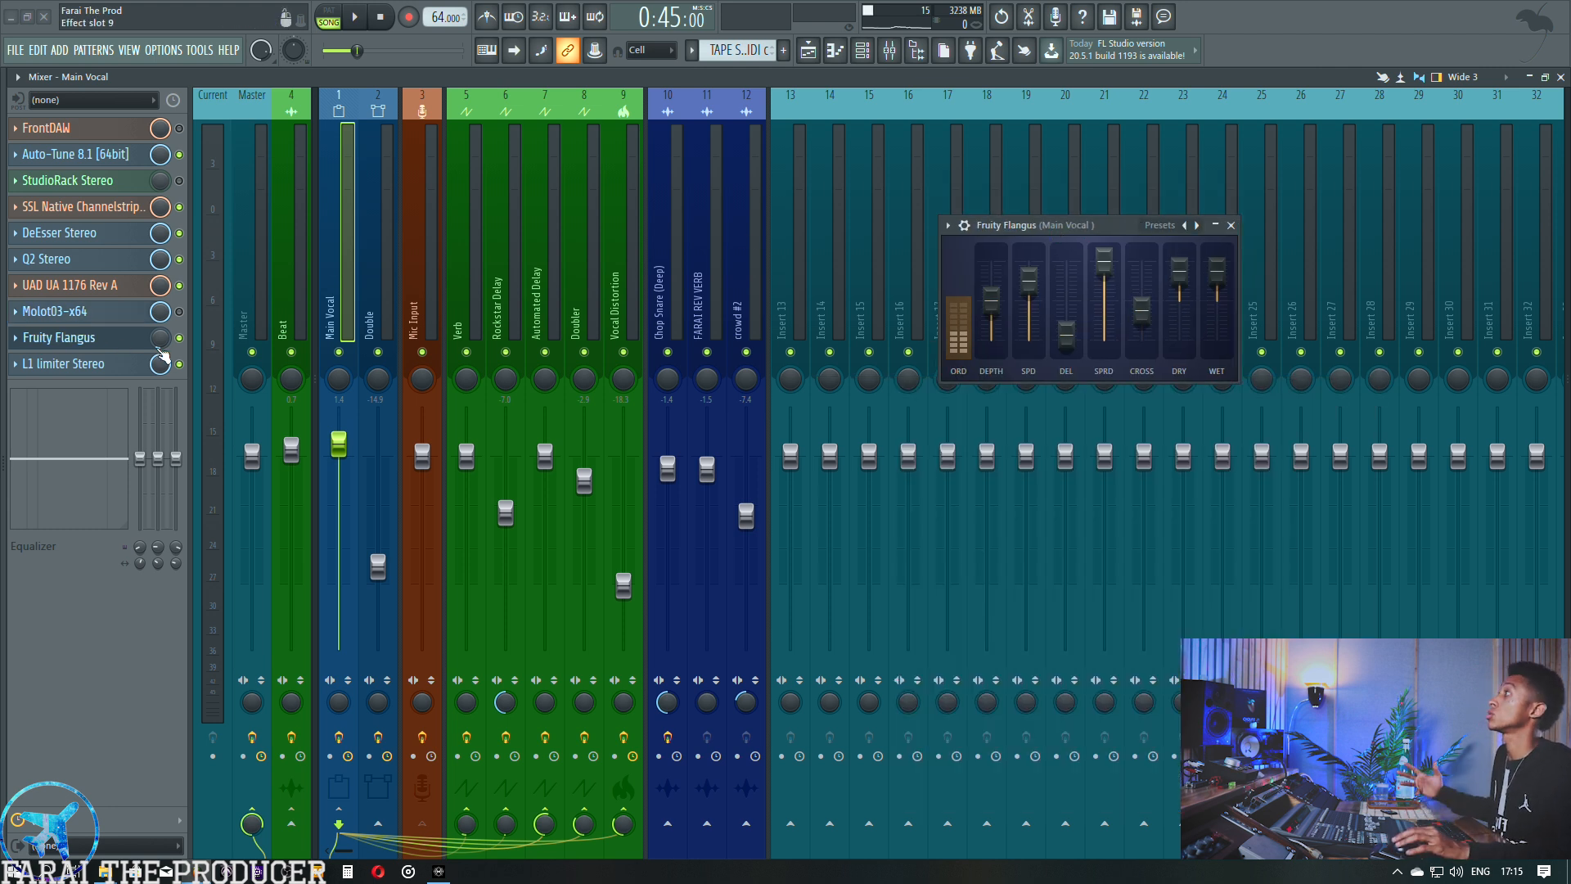
{"action": "right_click", "coordinate": [160, 345]}
{"action": "left_click", "coordinate": [214, 547]}
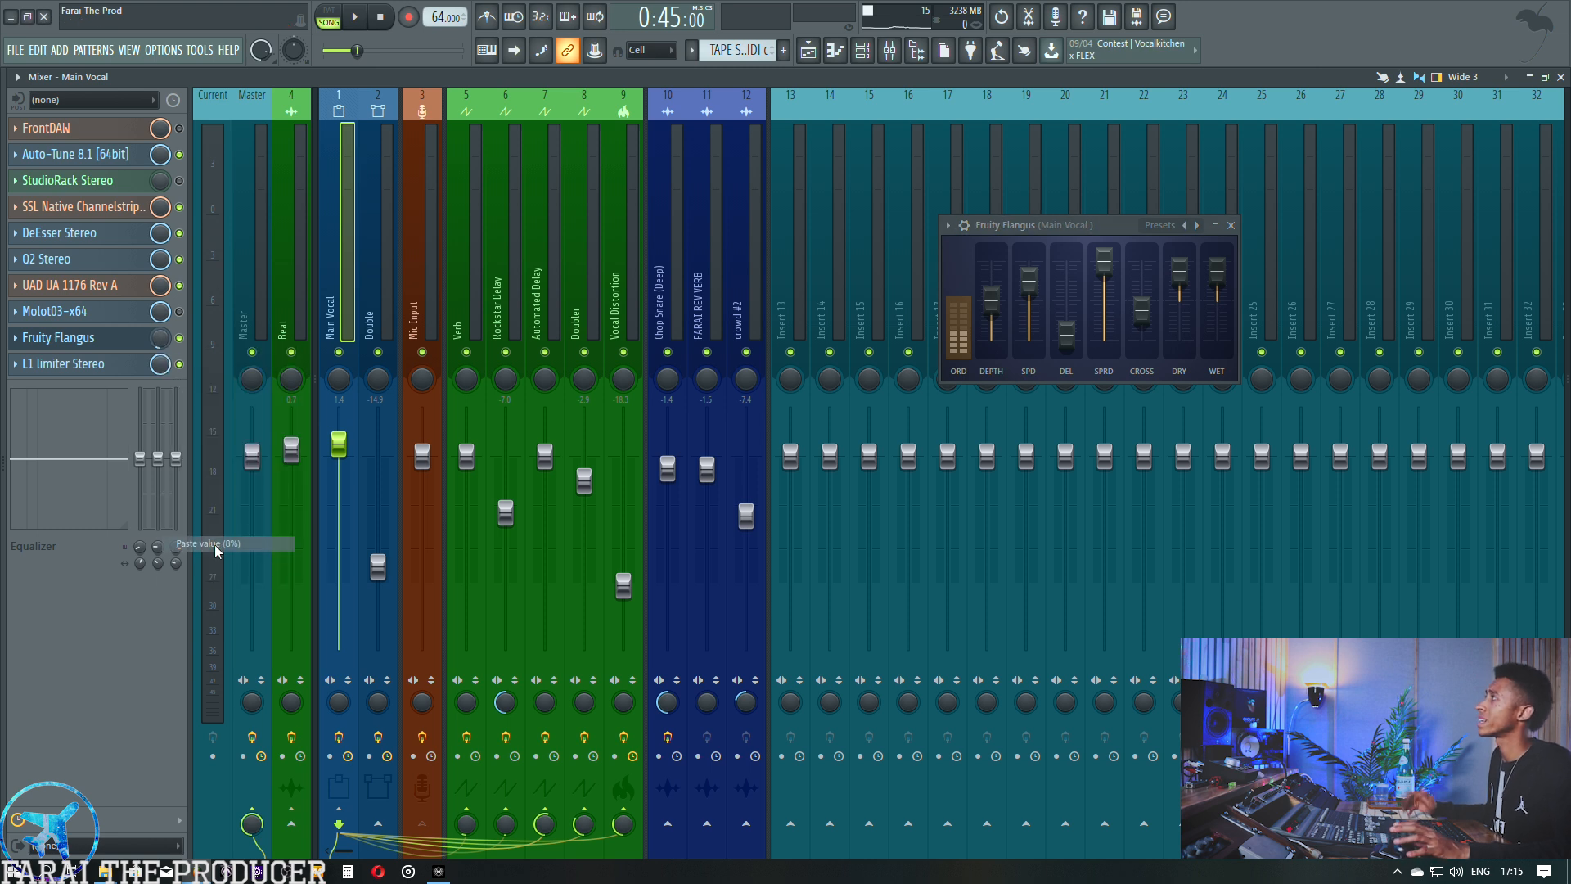
Open L1 limiter Stereo on the Main Vocal, close Fruity Flangus, and arrange the limiter window over the empty mixer inserts.
{"action": "left_click", "coordinate": [85, 368]}
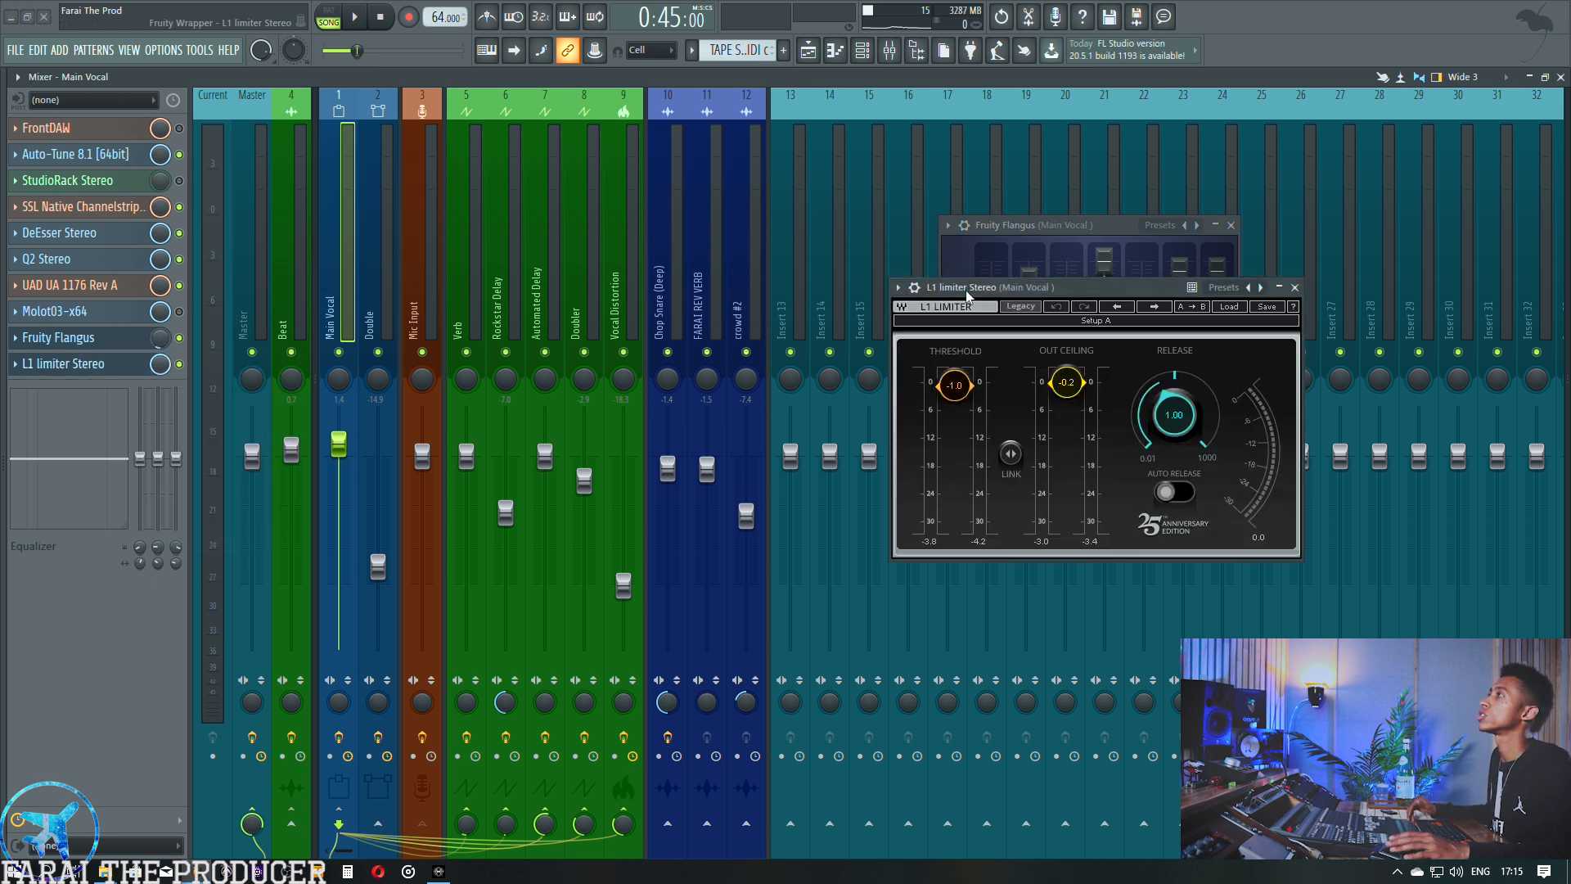
{"action": "left_click_drag", "start_coordinate": [971, 287], "coordinate": [956, 426]}
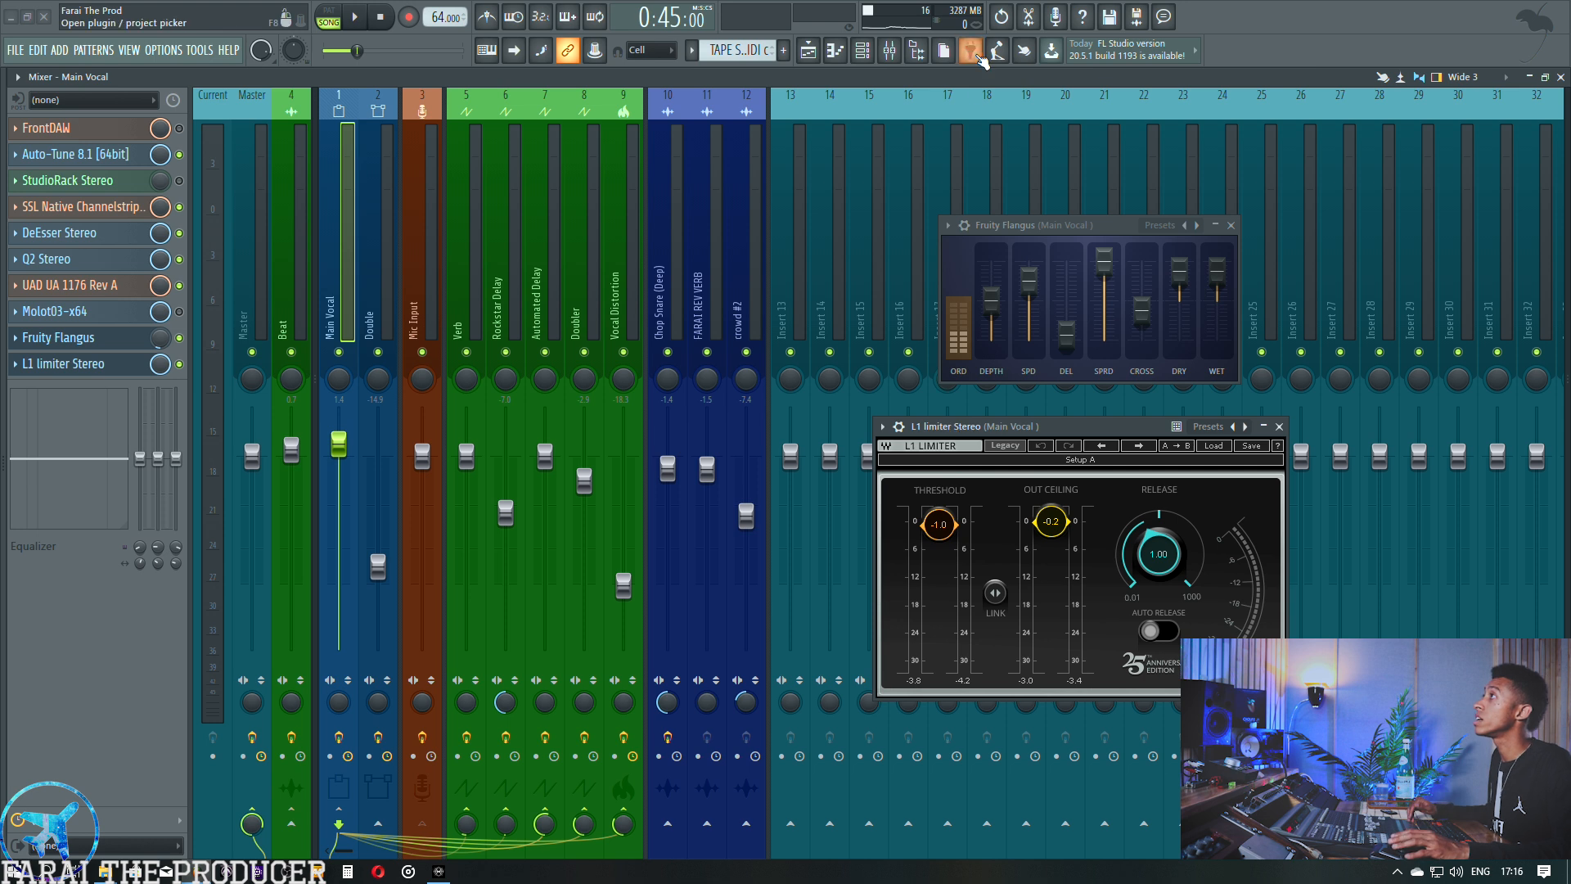
{"action": "left_click", "coordinate": [1230, 225]}
{"action": "left_click_drag", "start_coordinate": [981, 427], "coordinate": [953, 373]}
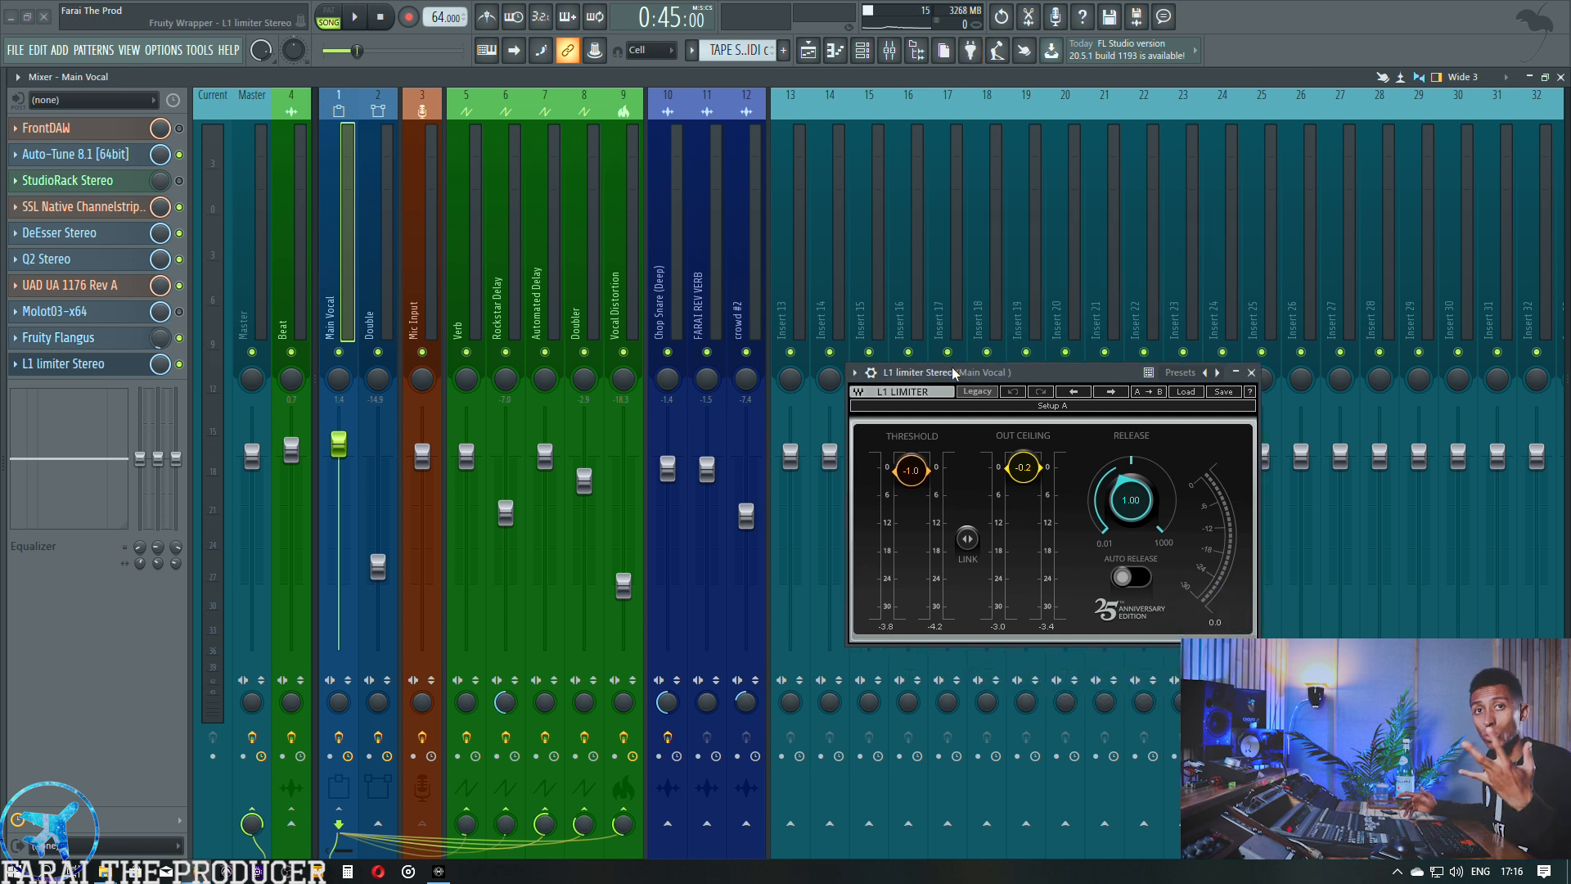
{"action": "left_click_drag", "start_coordinate": [953, 373], "coordinate": [946, 328]}
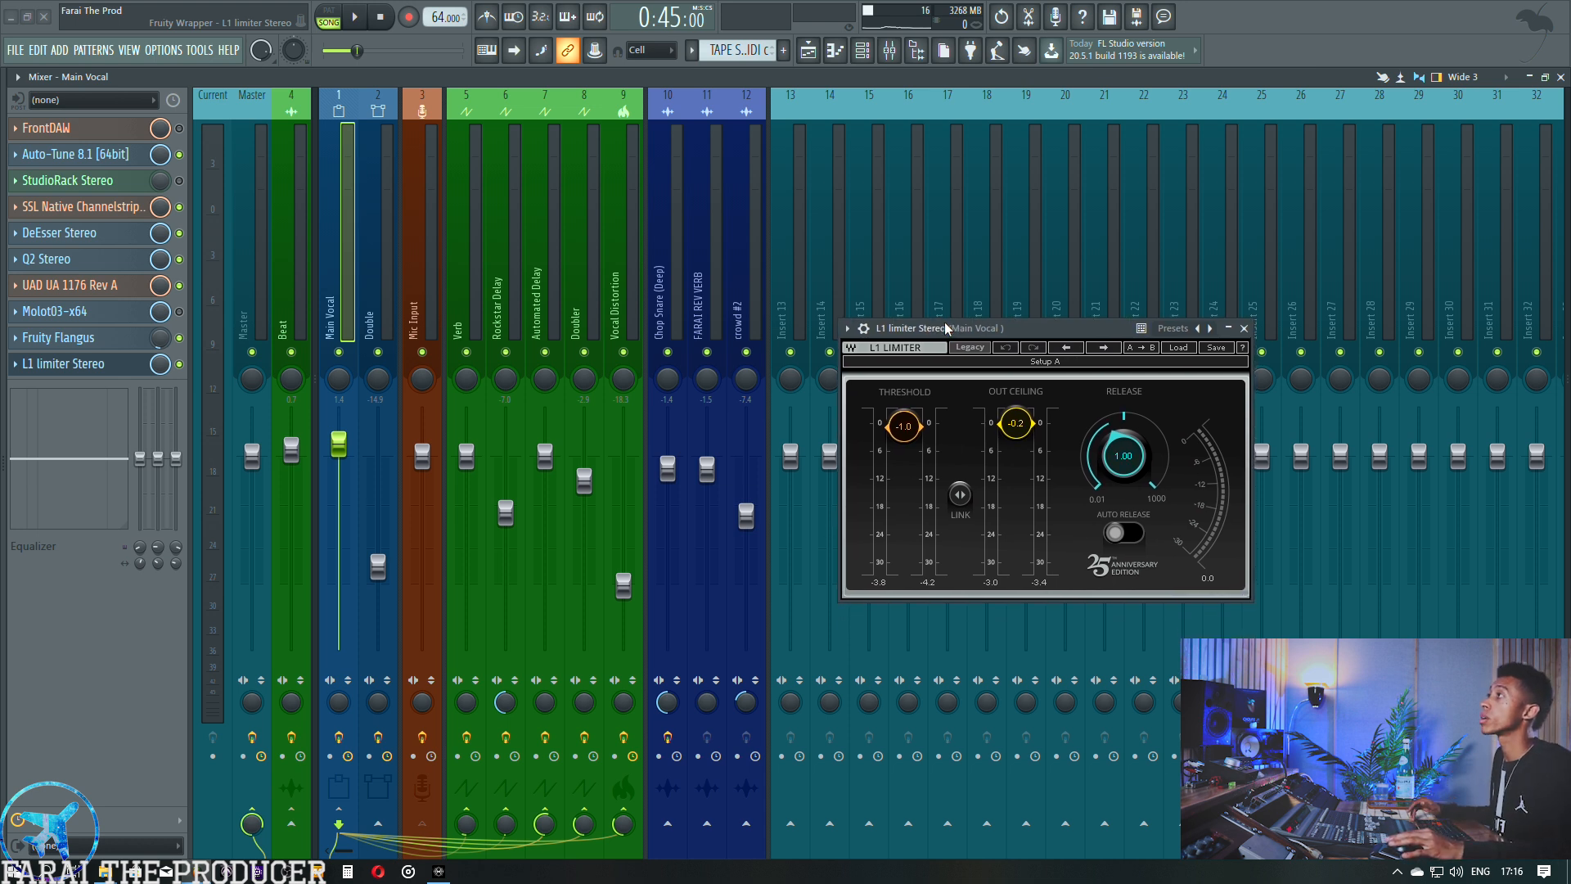
Compare playback from bar 13 with L1 limiter Stereo bypassed and enabled again, and close the limiter.
{"action": "left_click", "coordinate": [180, 363]}
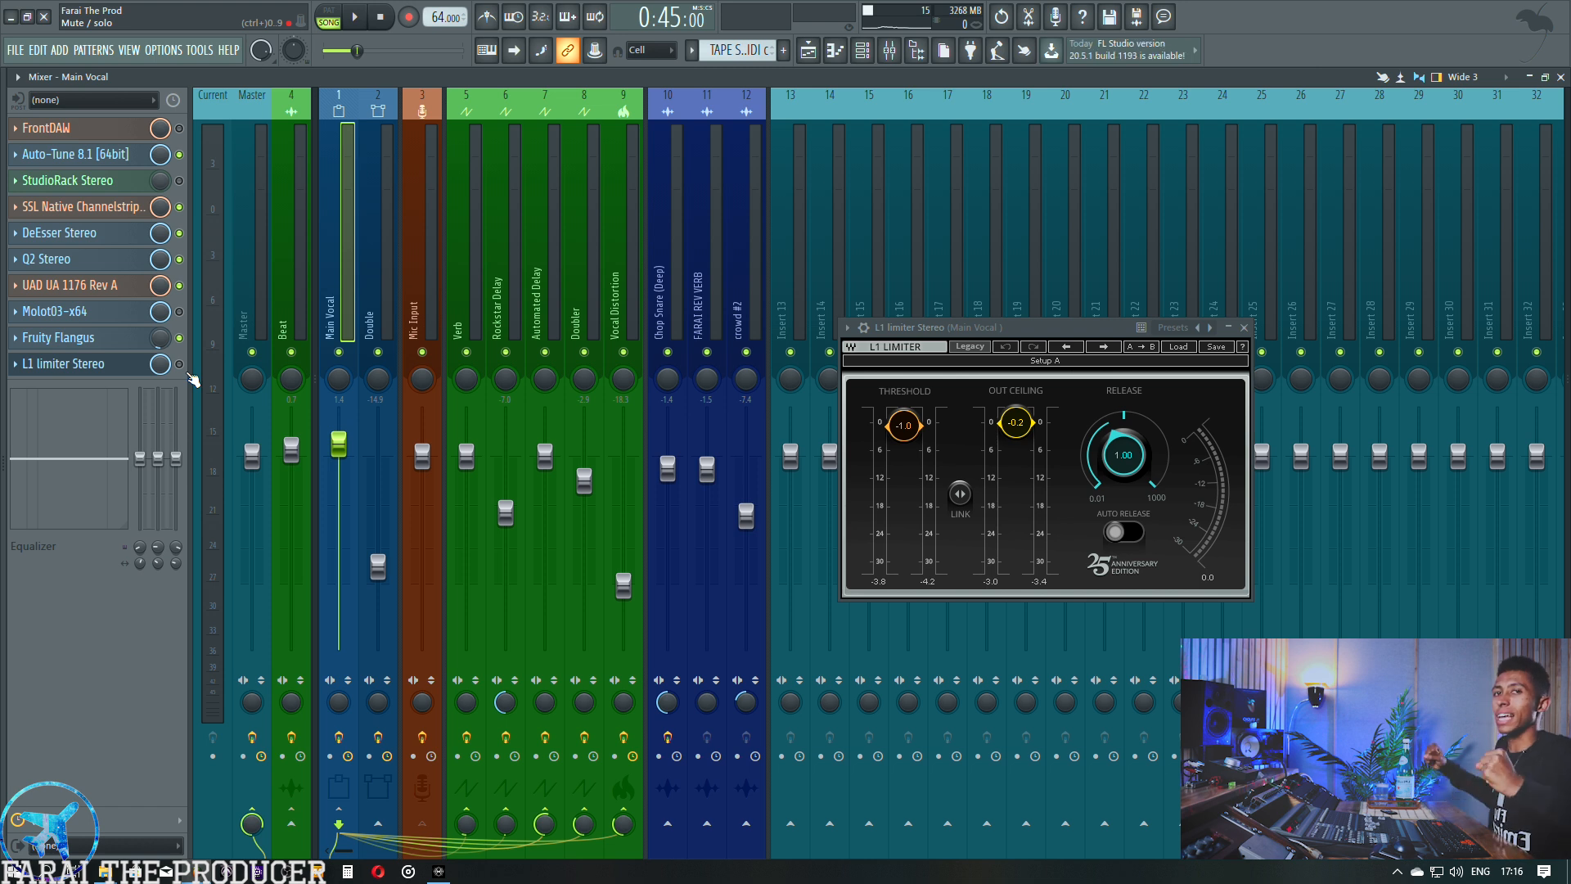
{"action": "key", "text": "space"}
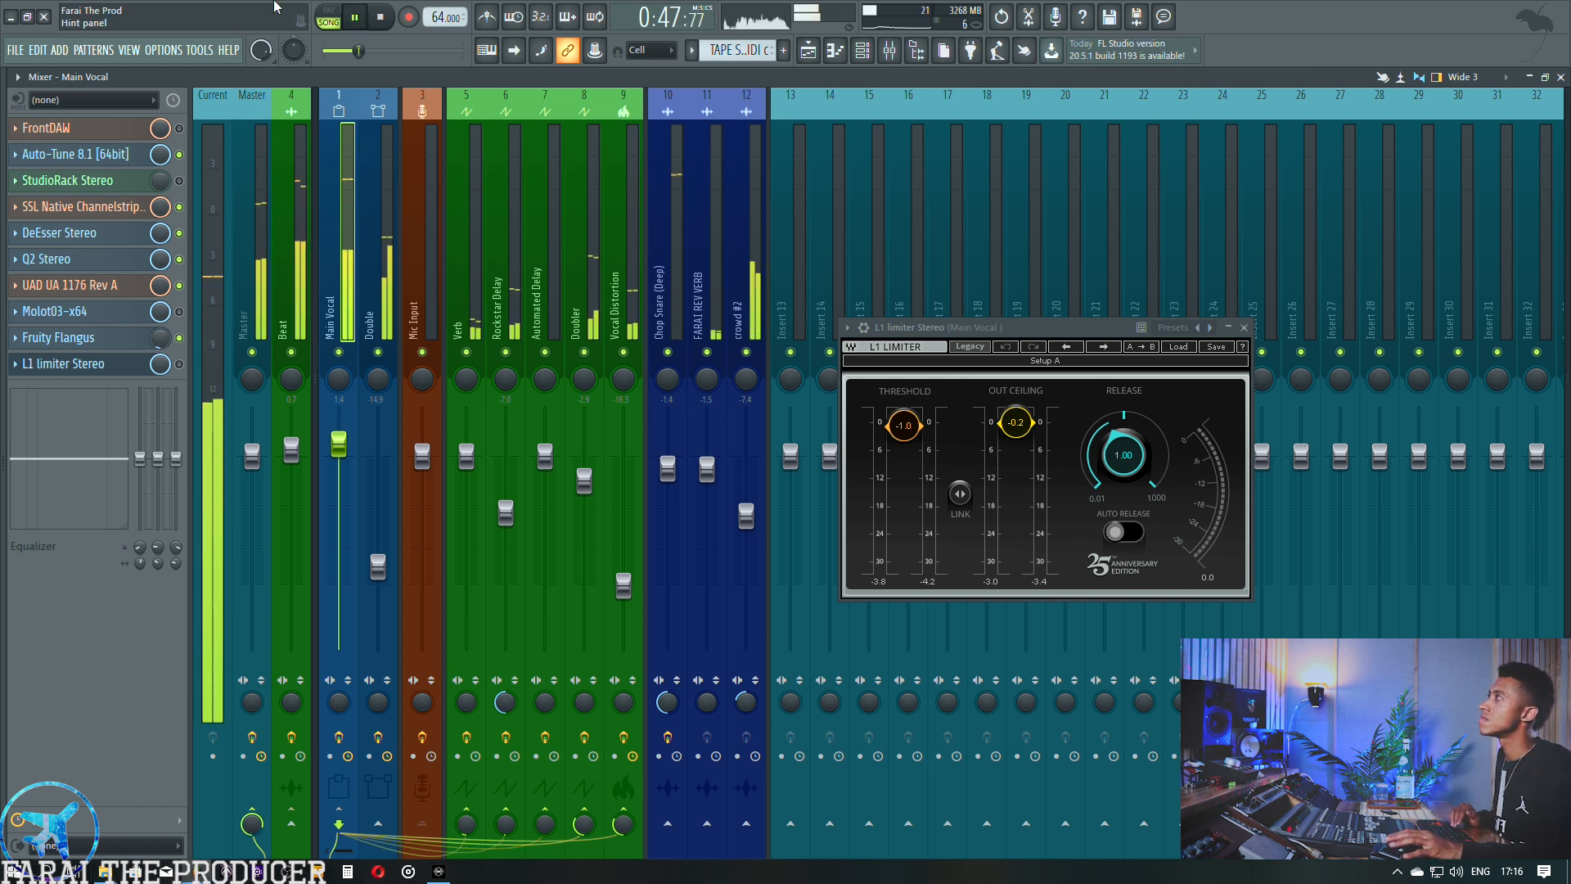
{"action": "key", "text": "space"}
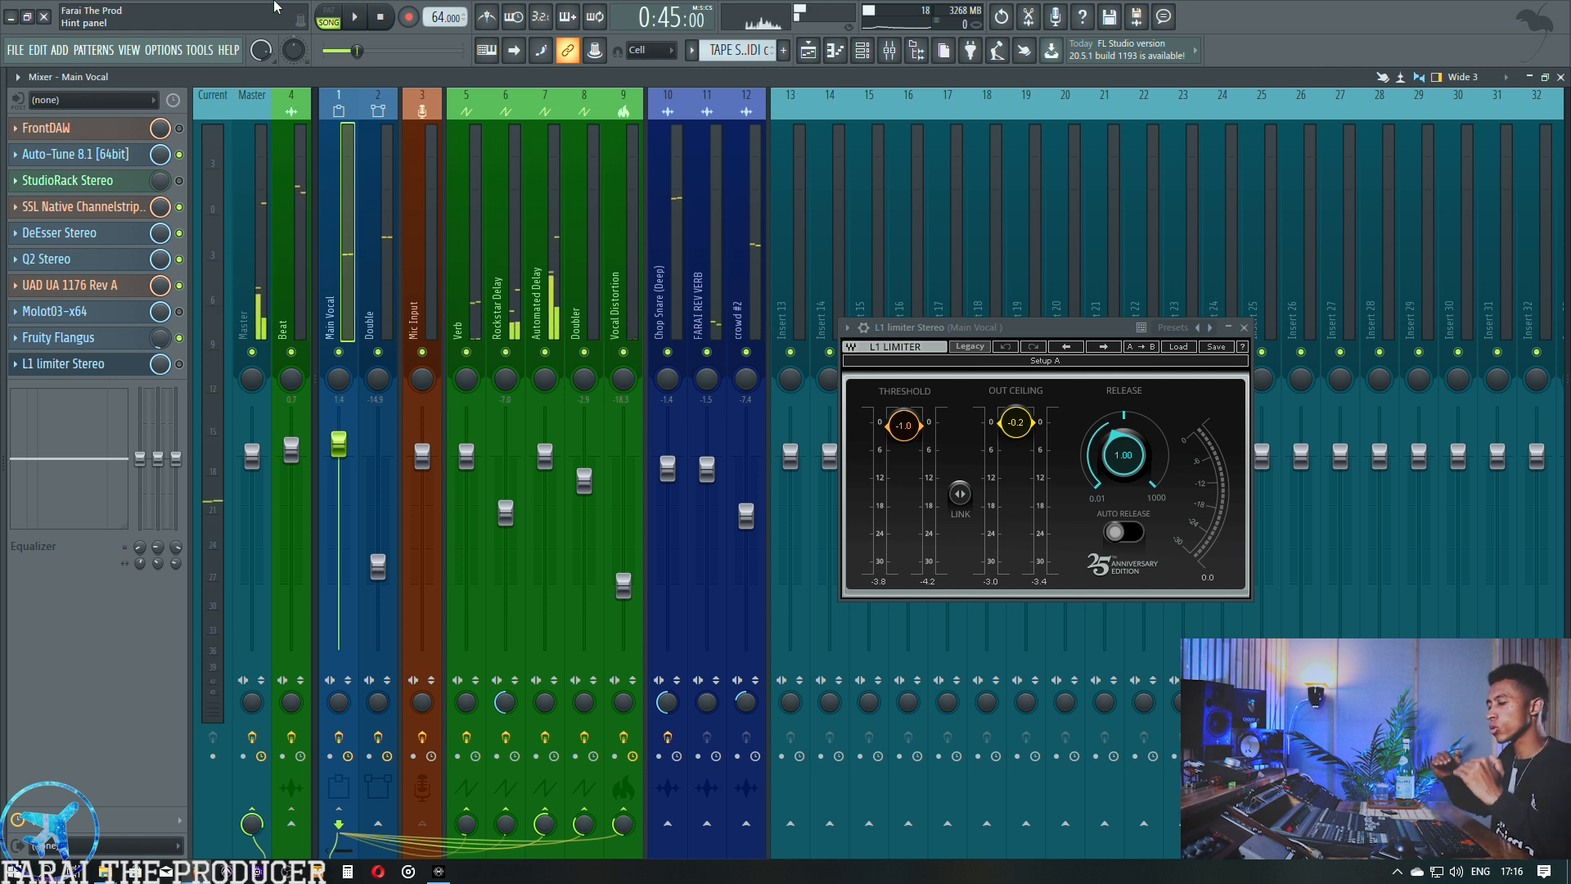
{"action": "key", "text": "space"}
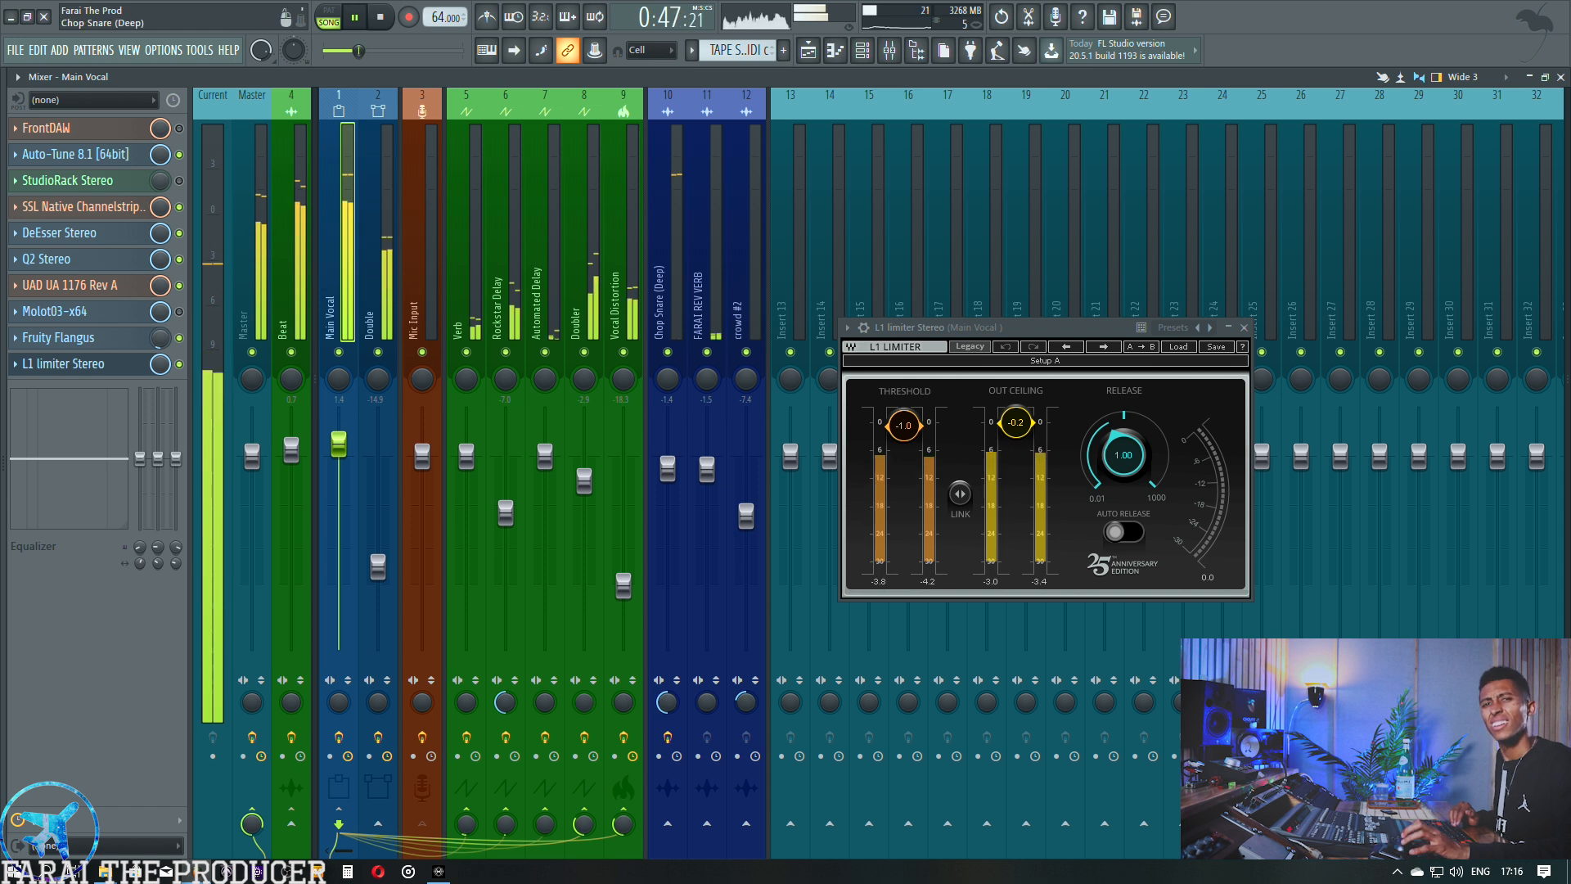
{"action": "key", "text": "space"}
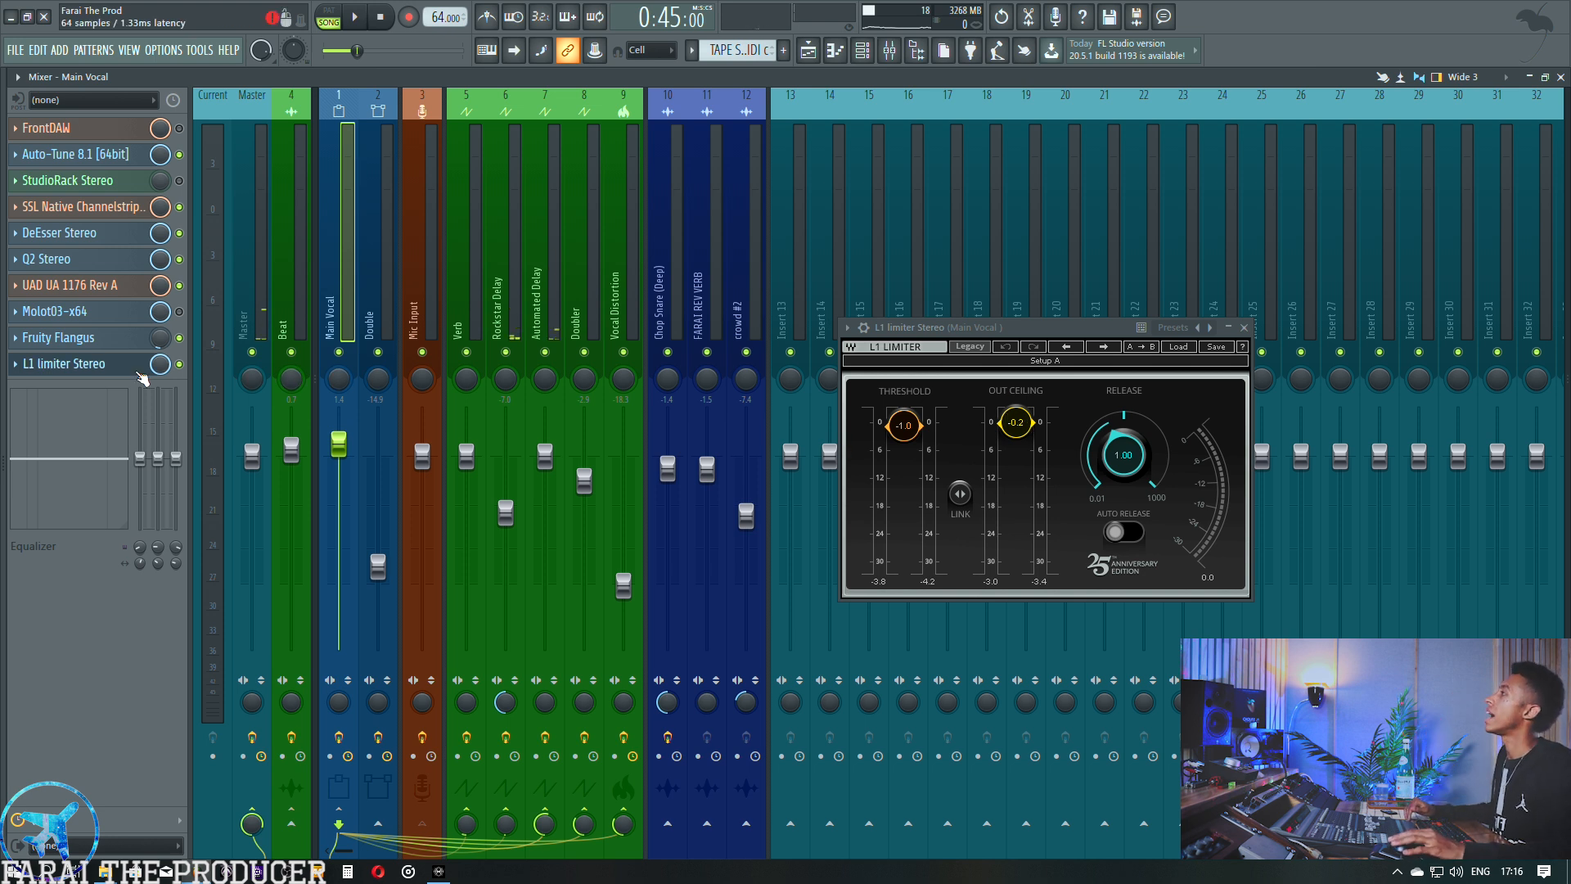
{"action": "left_click", "coordinate": [112, 372]}
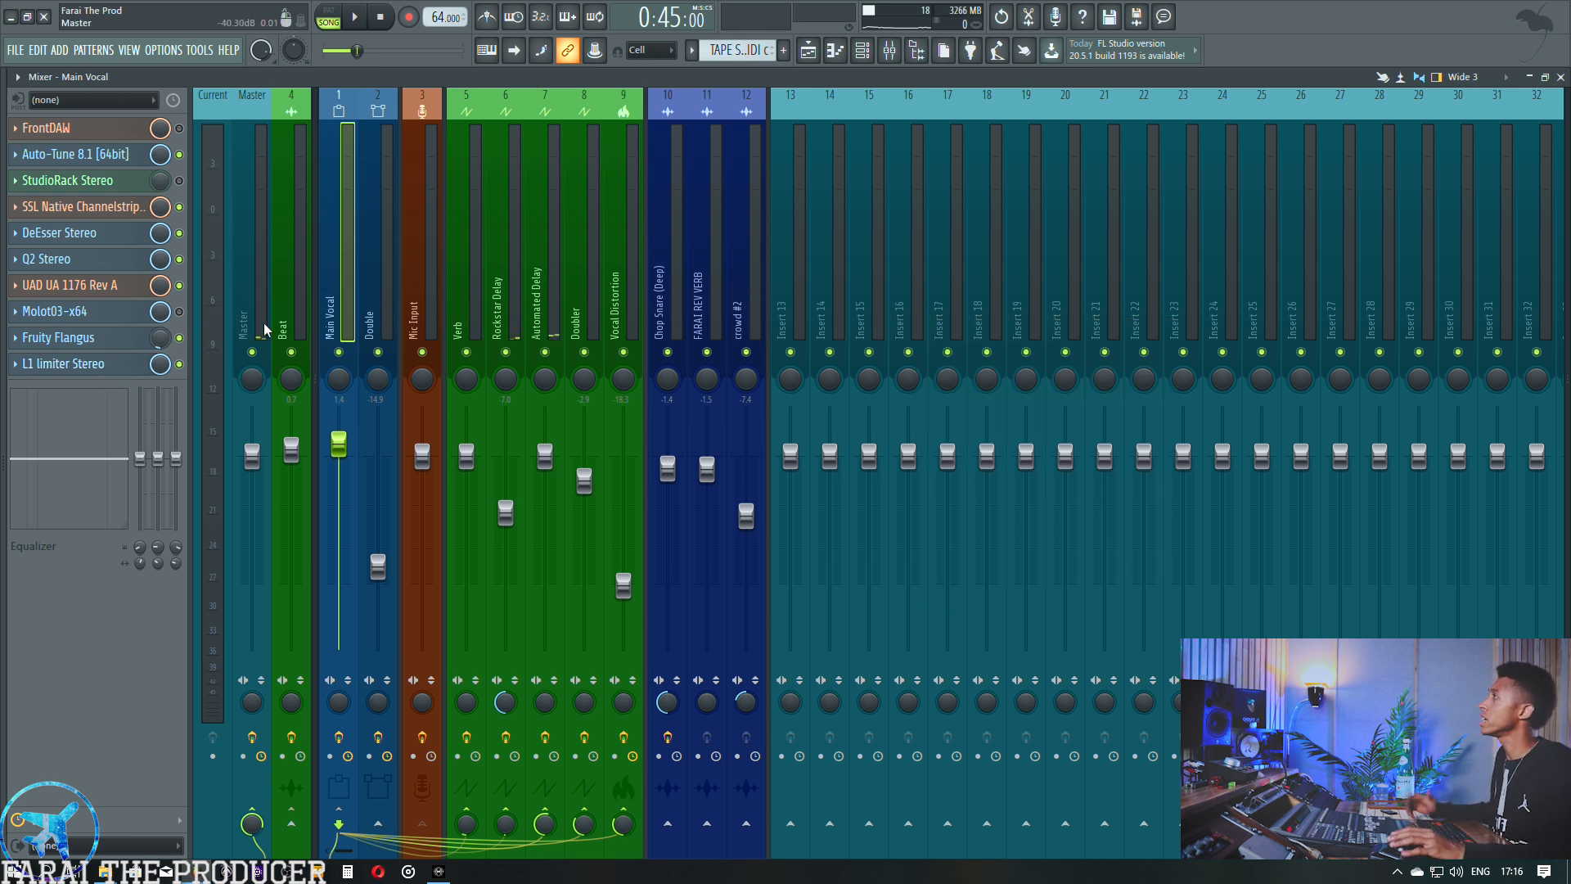
Select the Double mixer track and briefly inspect its Auto-Tune 8.1 and Fruity Compressor settings.
{"action": "left_click", "coordinate": [385, 291]}
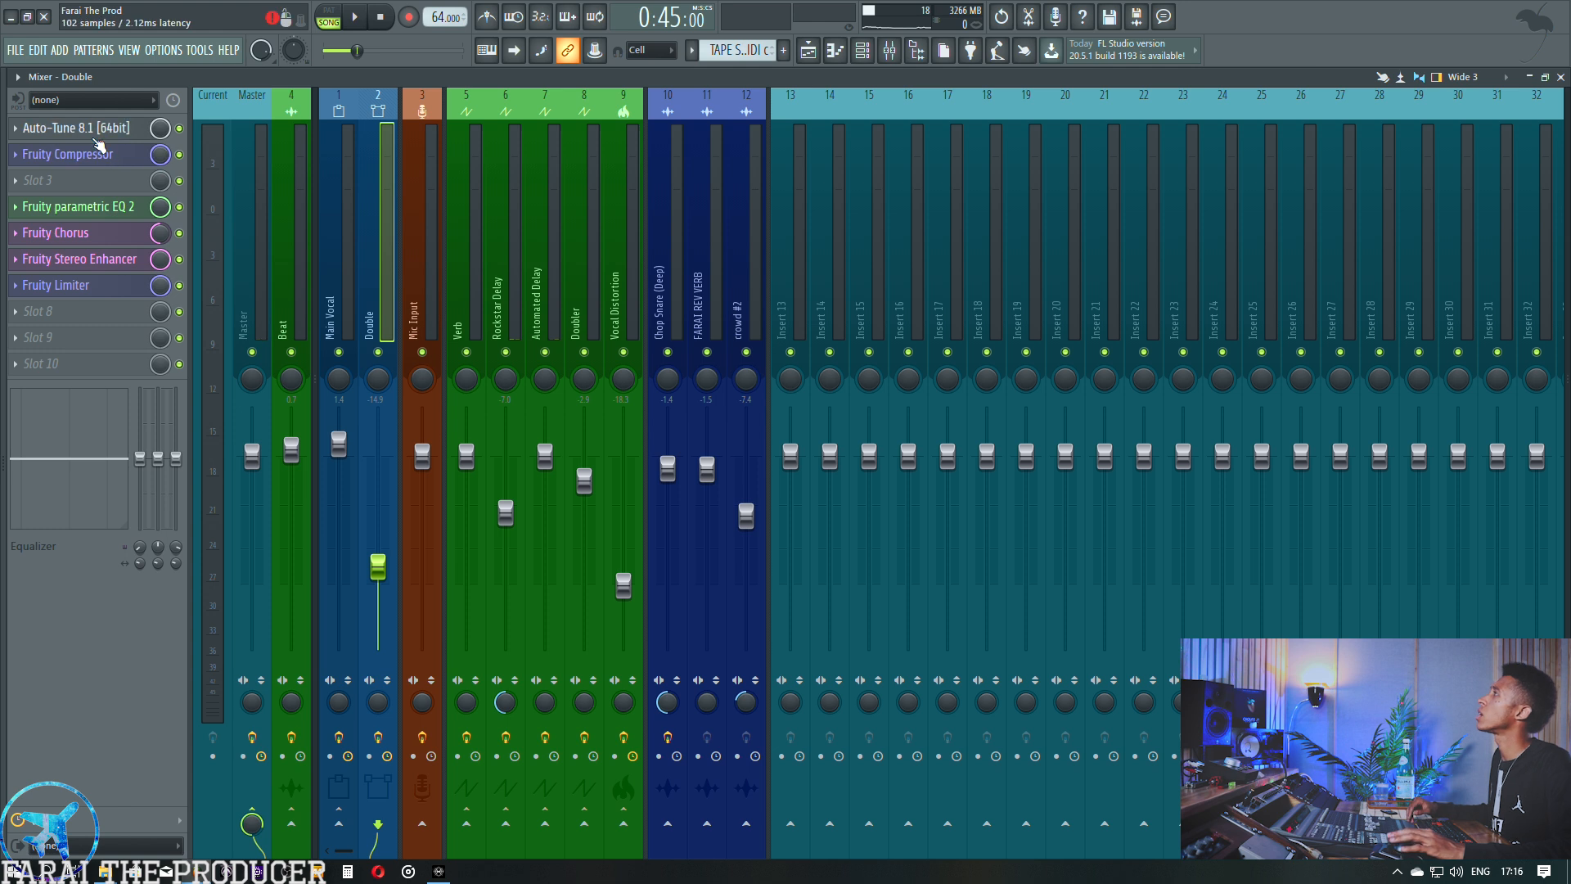
{"action": "left_click", "coordinate": [95, 137]}
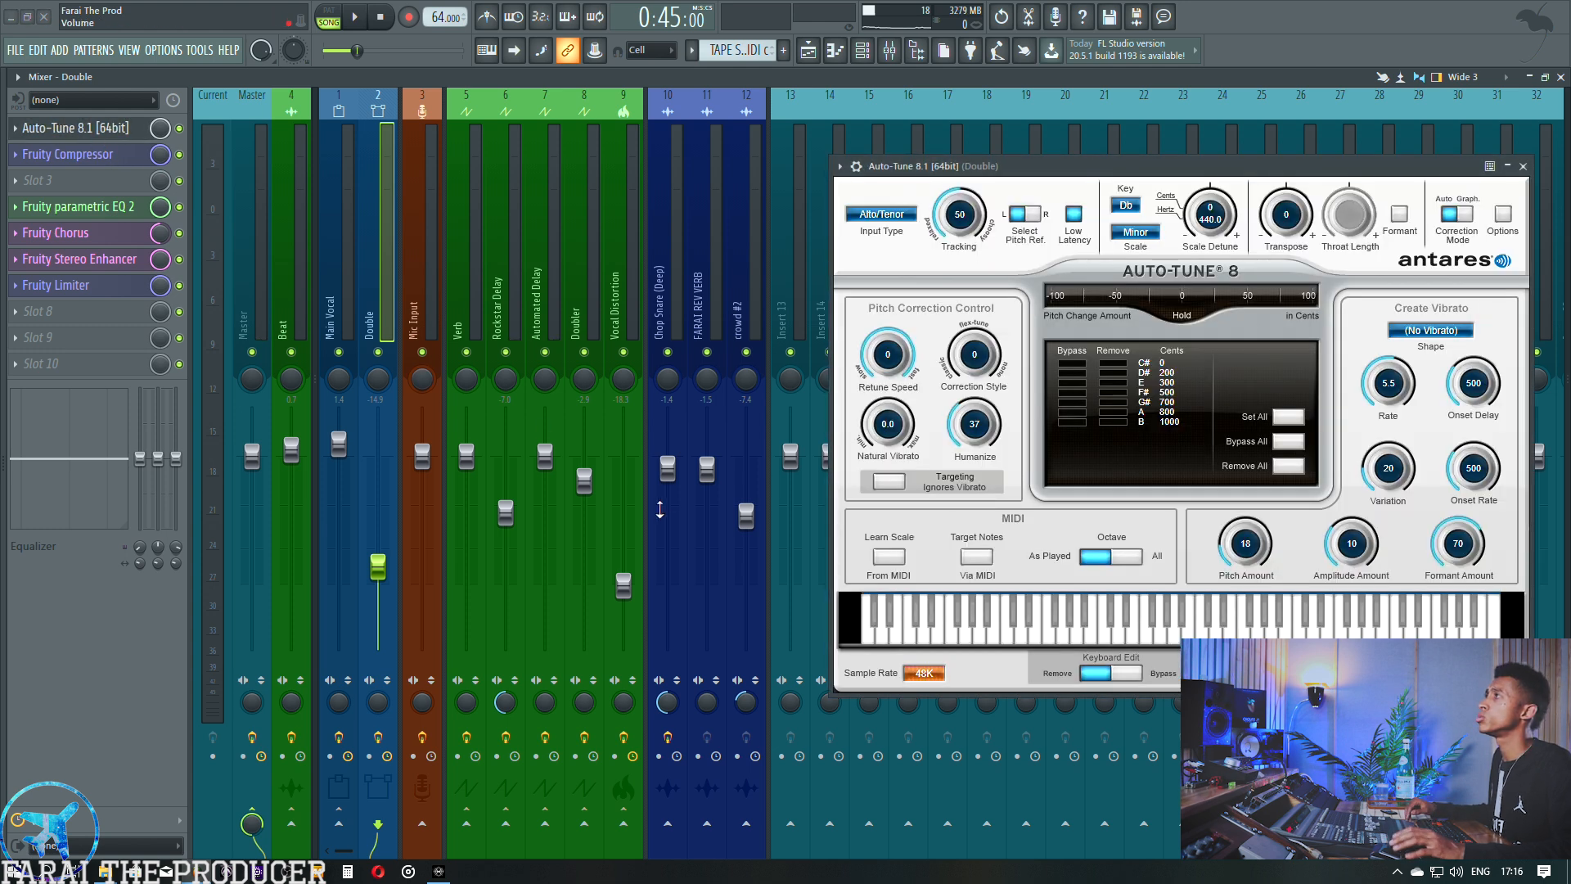
{"action": "left_click", "coordinate": [111, 136]}
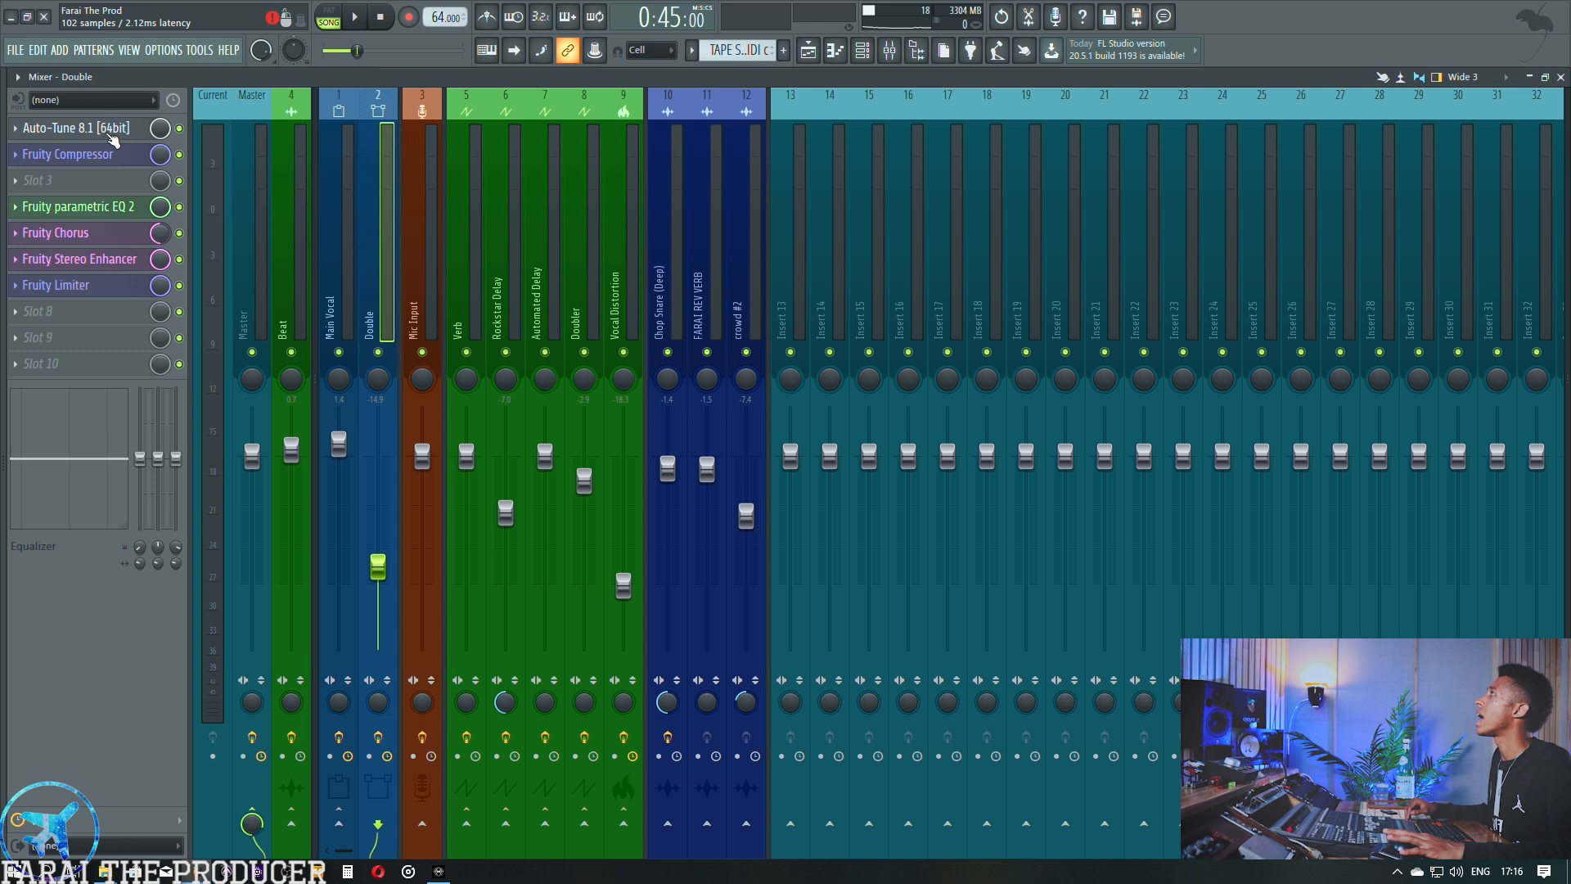
{"action": "left_click", "coordinate": [111, 154]}
{"action": "left_click", "coordinate": [112, 154]}
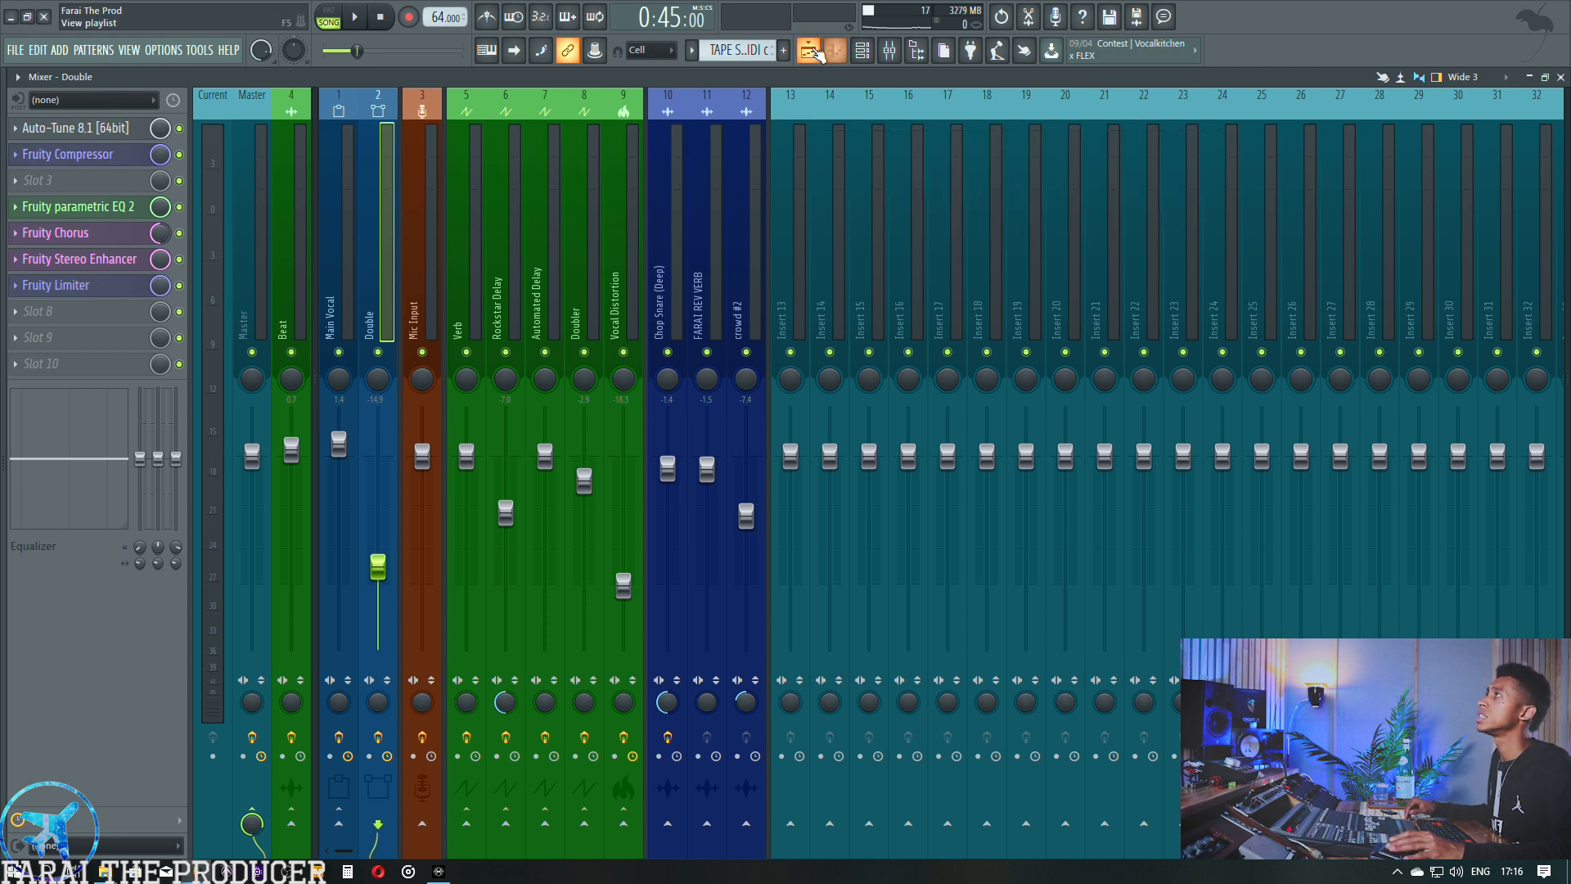
Solo the Double track in the playlist, play it from bar 13 while viewing the mixer, and return to the stopped playlist.
{"action": "left_click", "coordinate": [808, 50]}
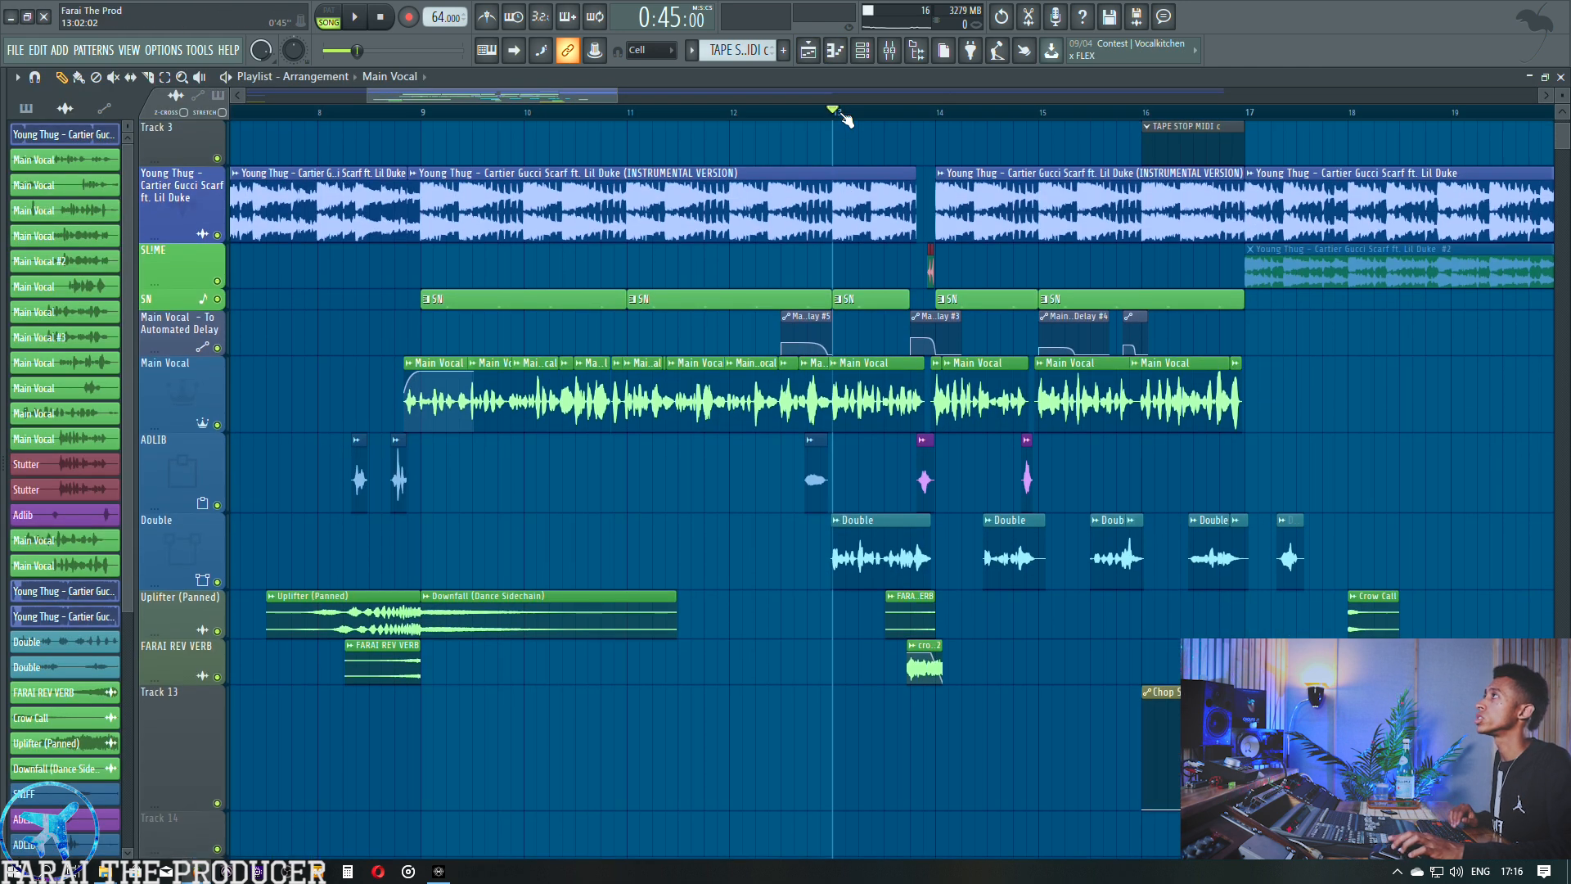
{"action": "scroll", "coordinate": [842, 119], "scroll_direction": "up", "scroll_amount": 5}
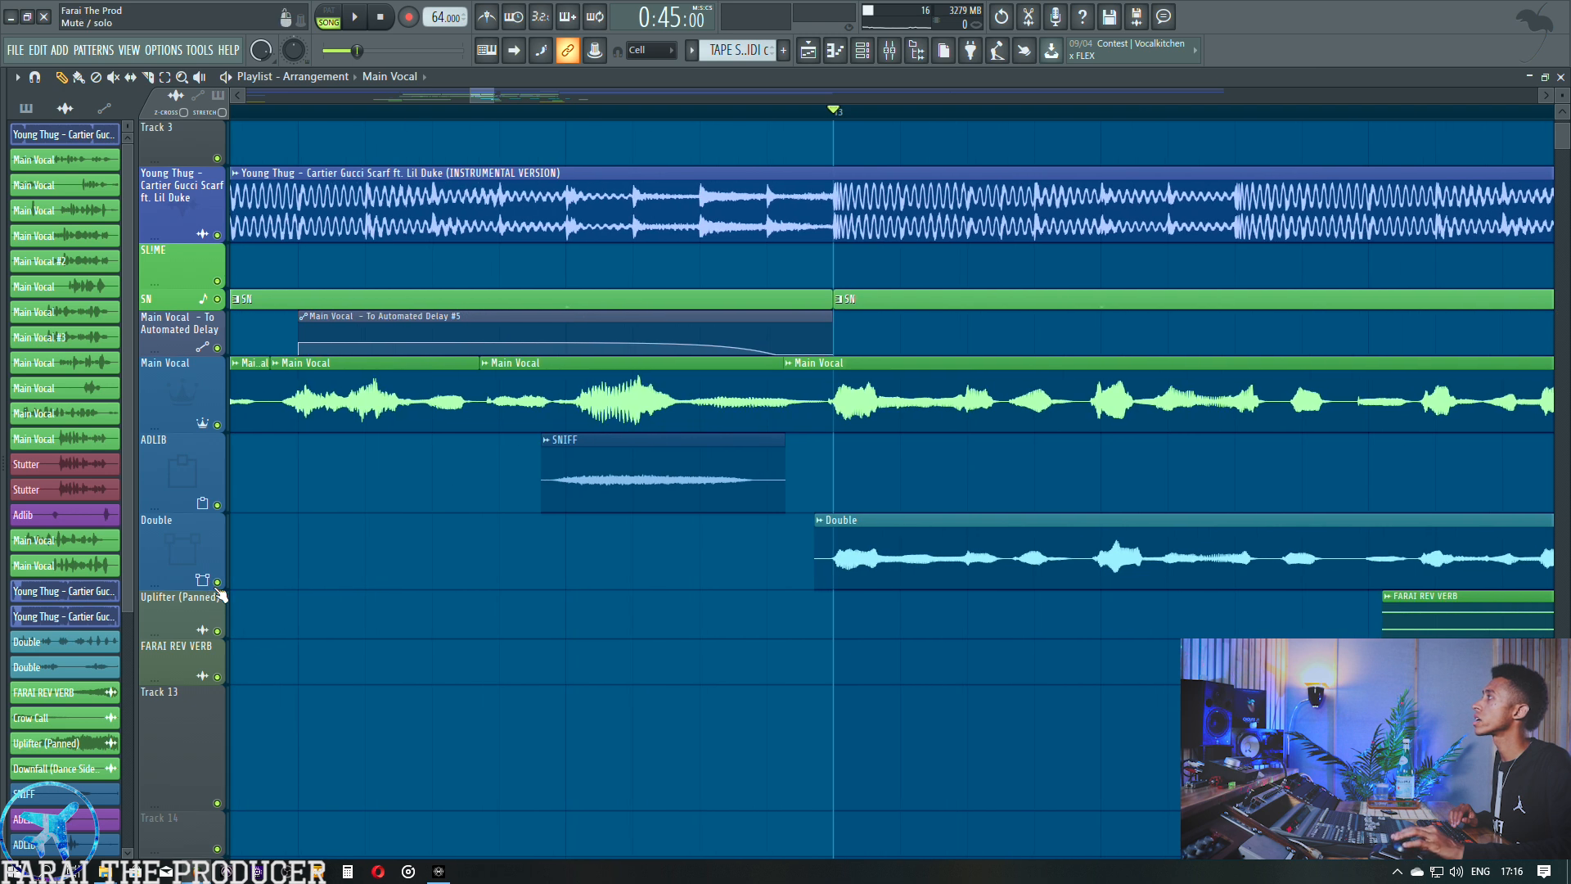
{"action": "key", "text": "space"}
{"action": "key", "text": "F9"}
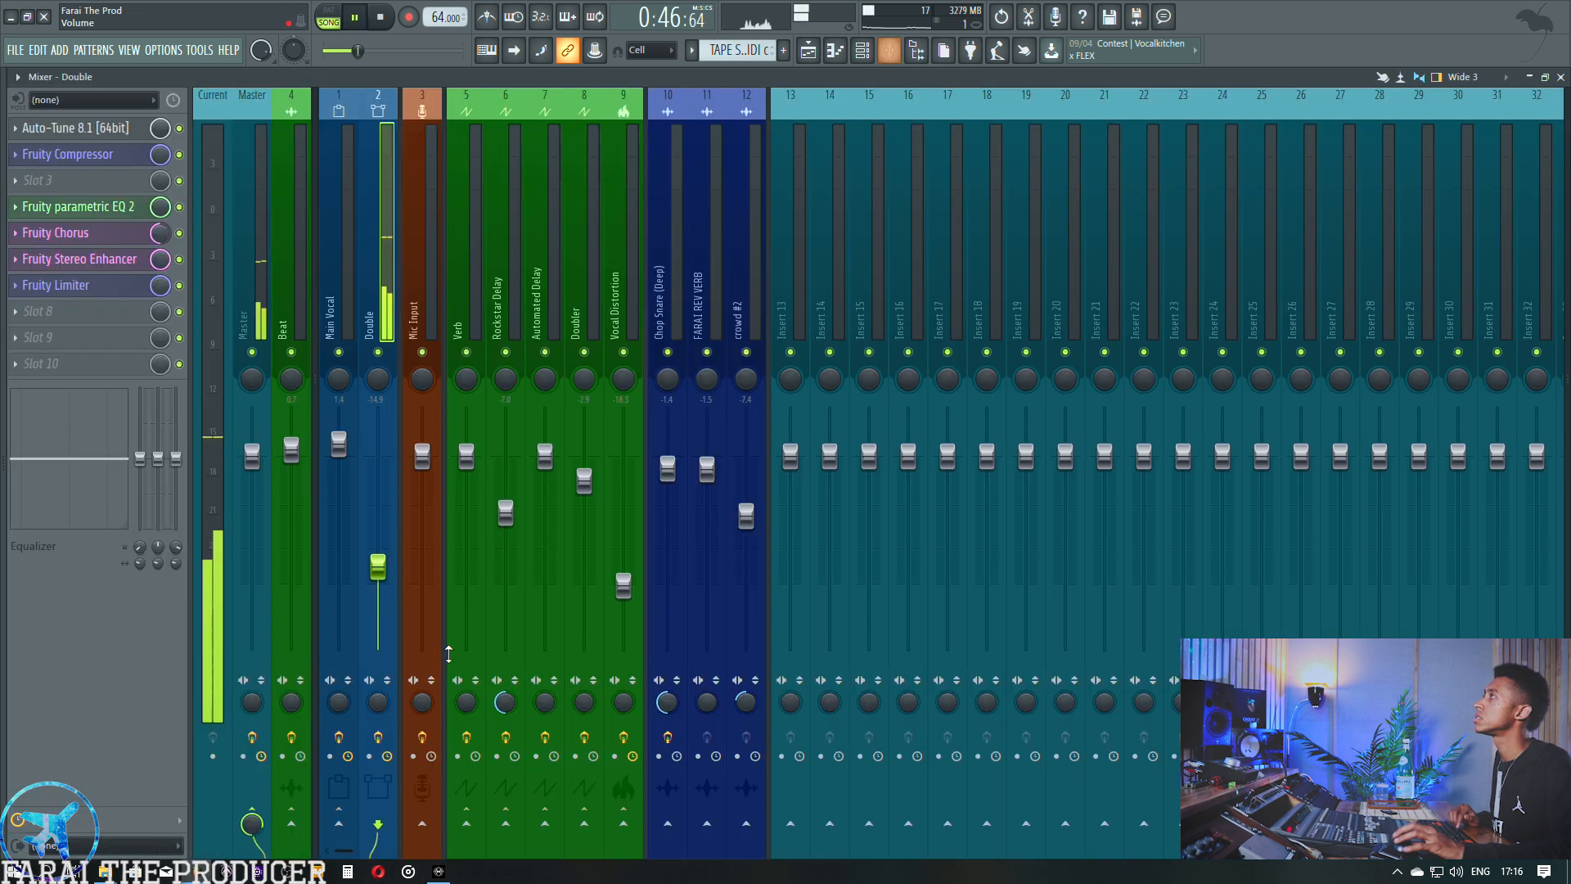
{"action": "key", "text": "space"}
{"action": "key", "text": "F9"}
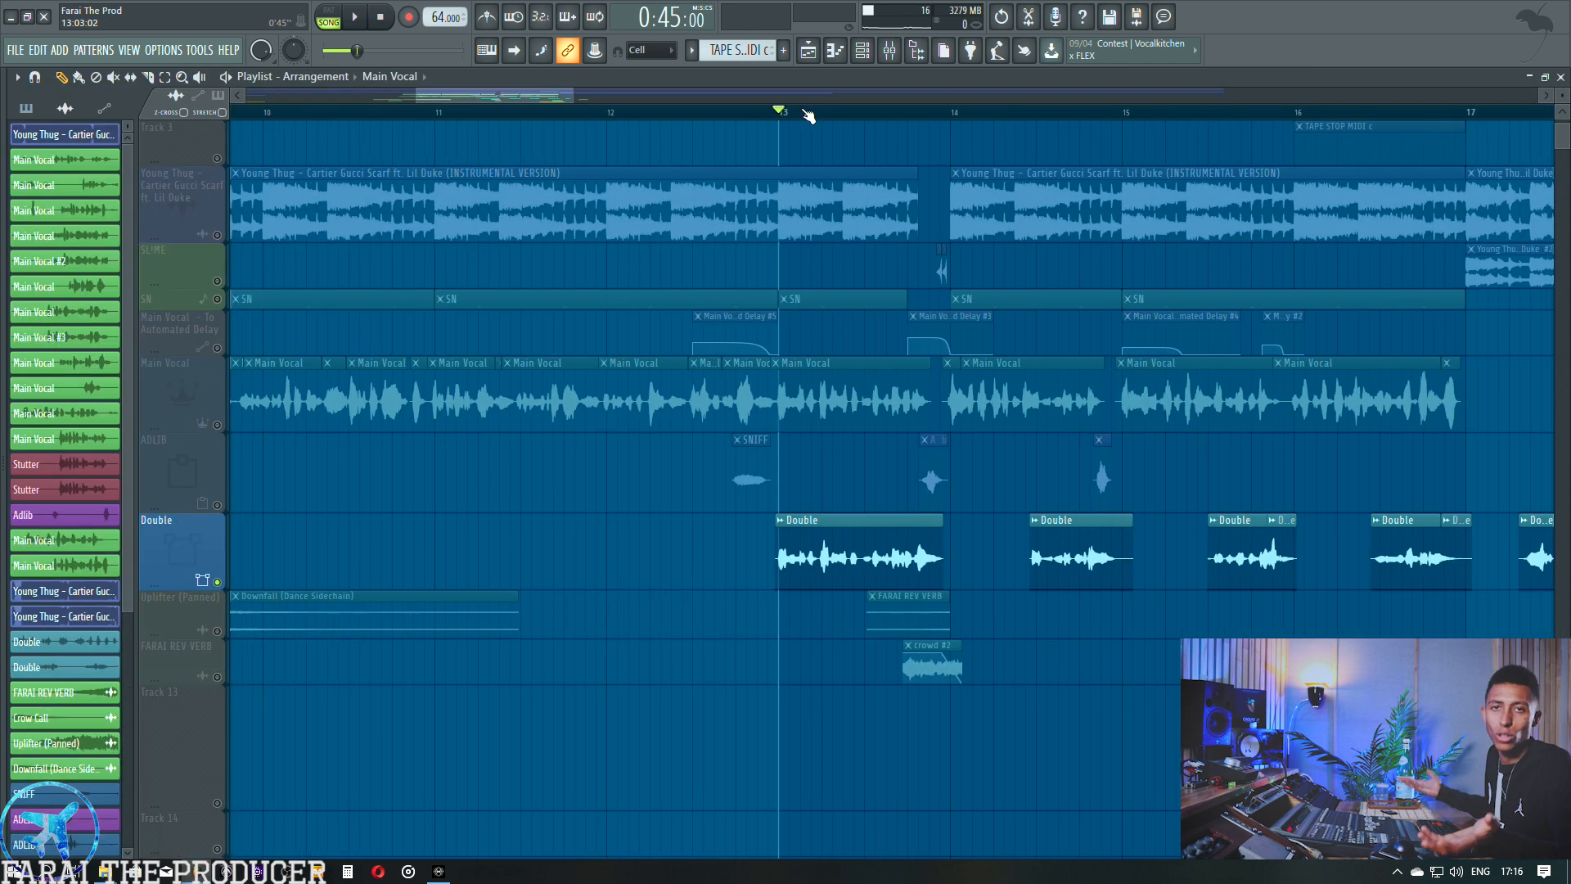
Unmute the Main Vocal track and play it together with the Double from bar 13, then stop.
{"action": "scroll", "coordinate": [809, 115], "scroll_direction": "down", "scroll_amount": 1}
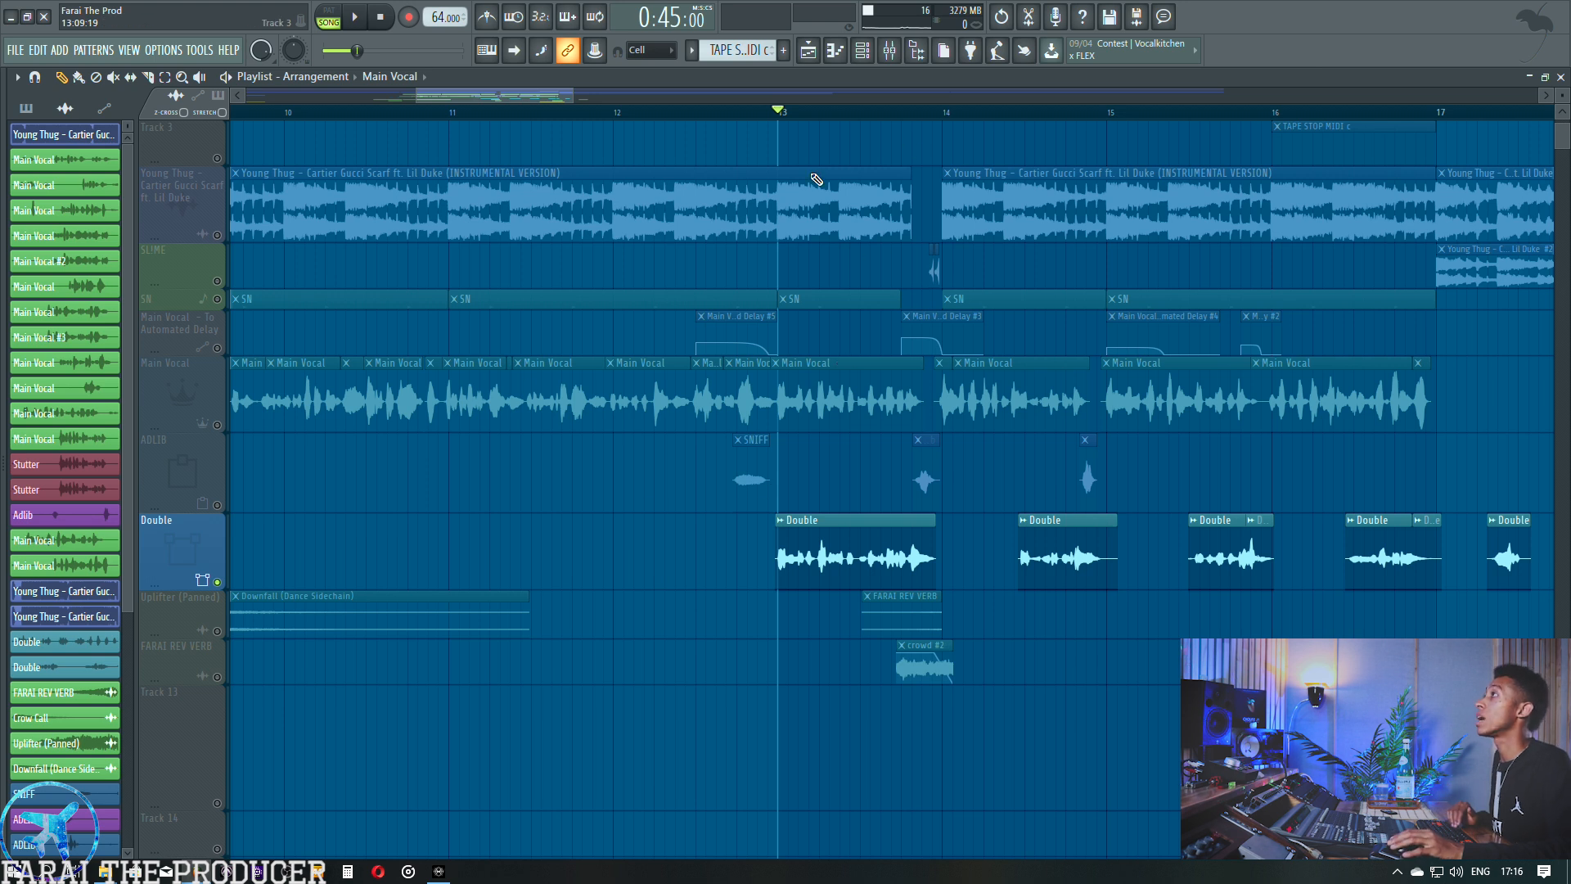
{"action": "left_click", "coordinate": [221, 425]}
{"action": "key", "text": "space"}
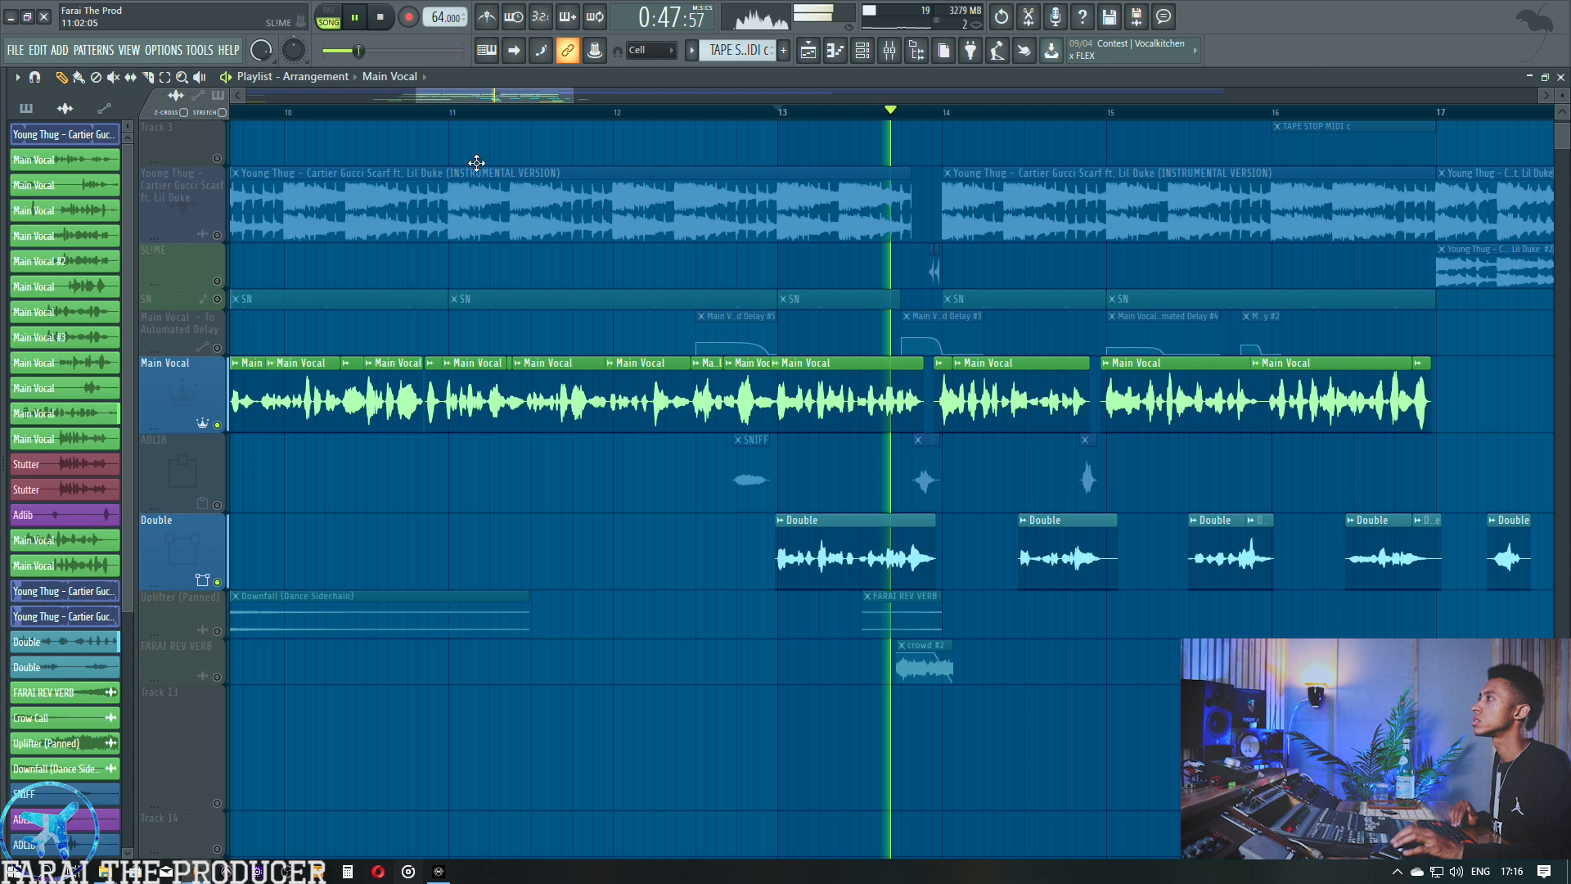
{"action": "key", "text": "space"}
Unmute the SLIME, Main Vocal - To Automated Delay, ADLIB and Uplifter (Panned) tracks, and play the combination from bar 13.
{"action": "left_click", "coordinate": [228, 279]}
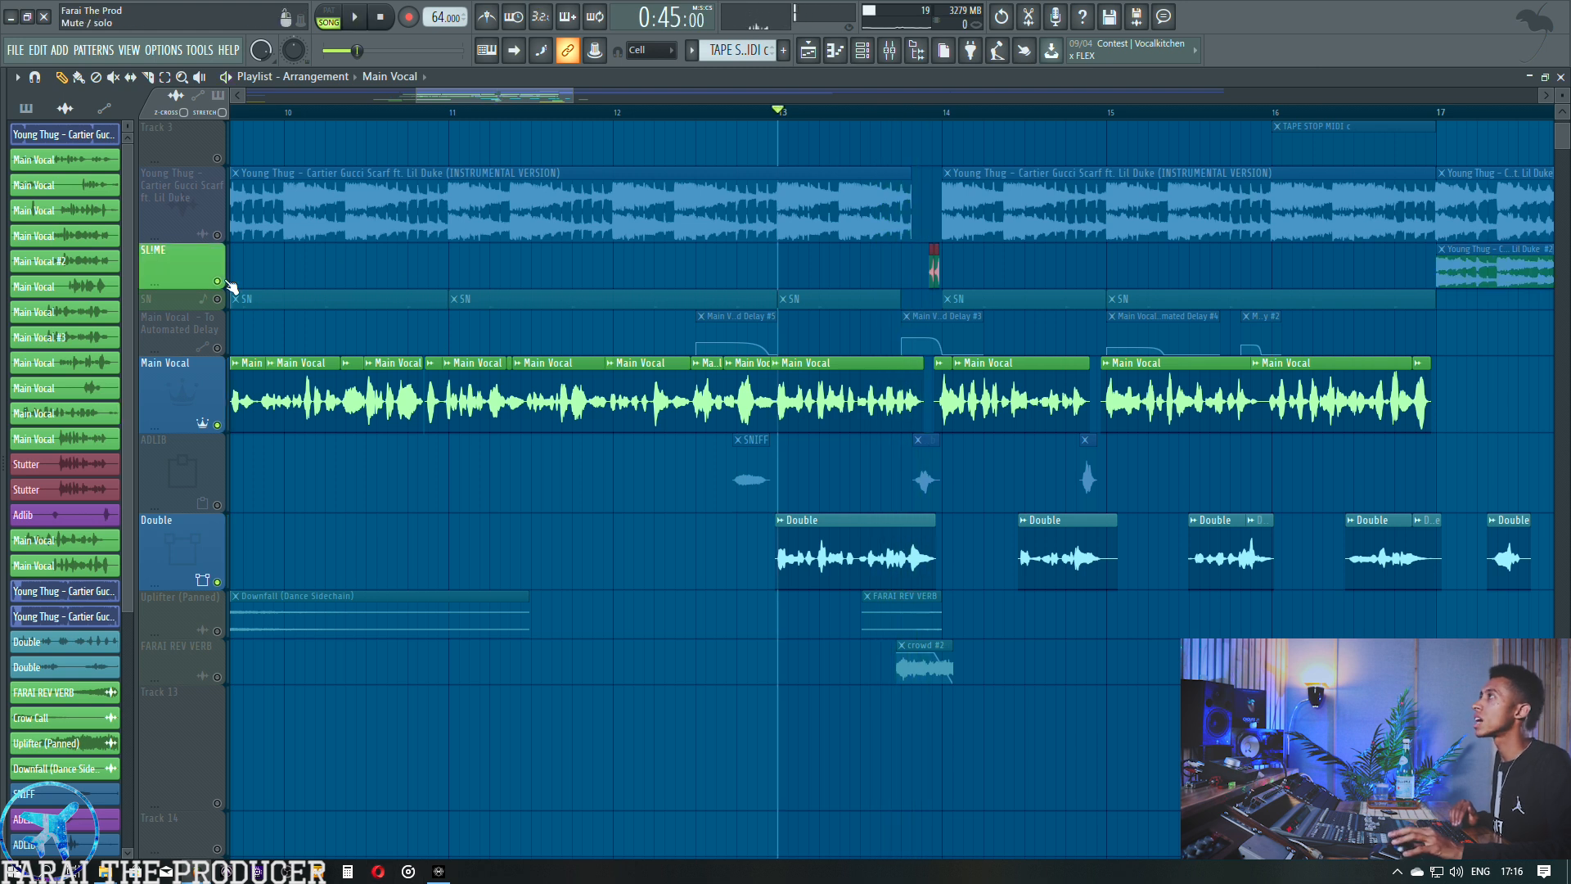
{"action": "left_click", "coordinate": [218, 348]}
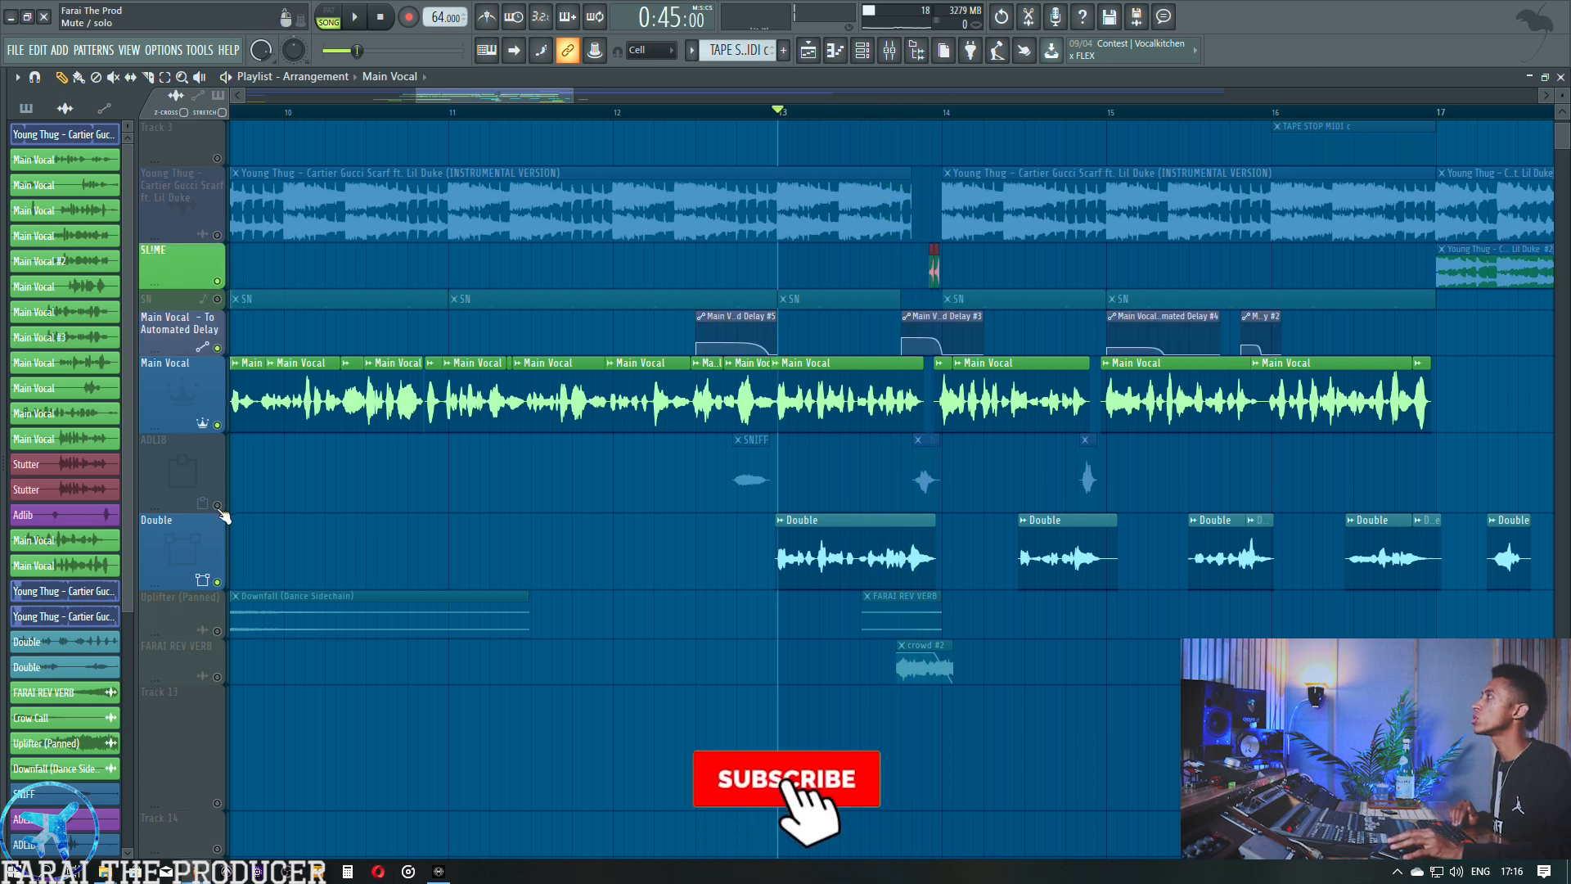
{"action": "left_click", "coordinate": [219, 506]}
{"action": "left_click", "coordinate": [217, 631]}
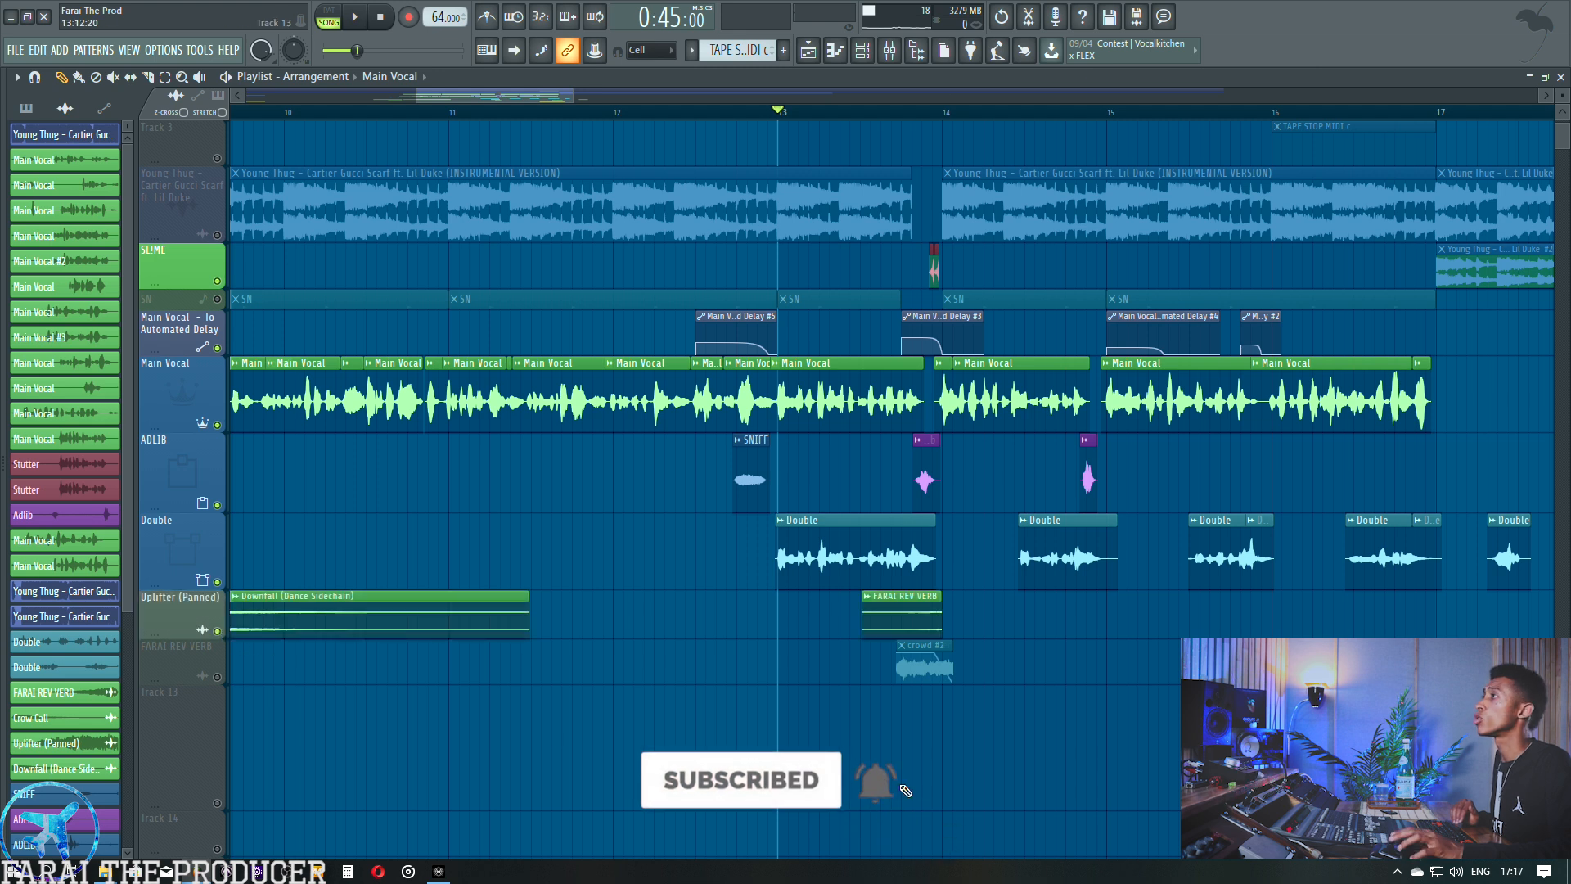
{"action": "key", "text": "space"}
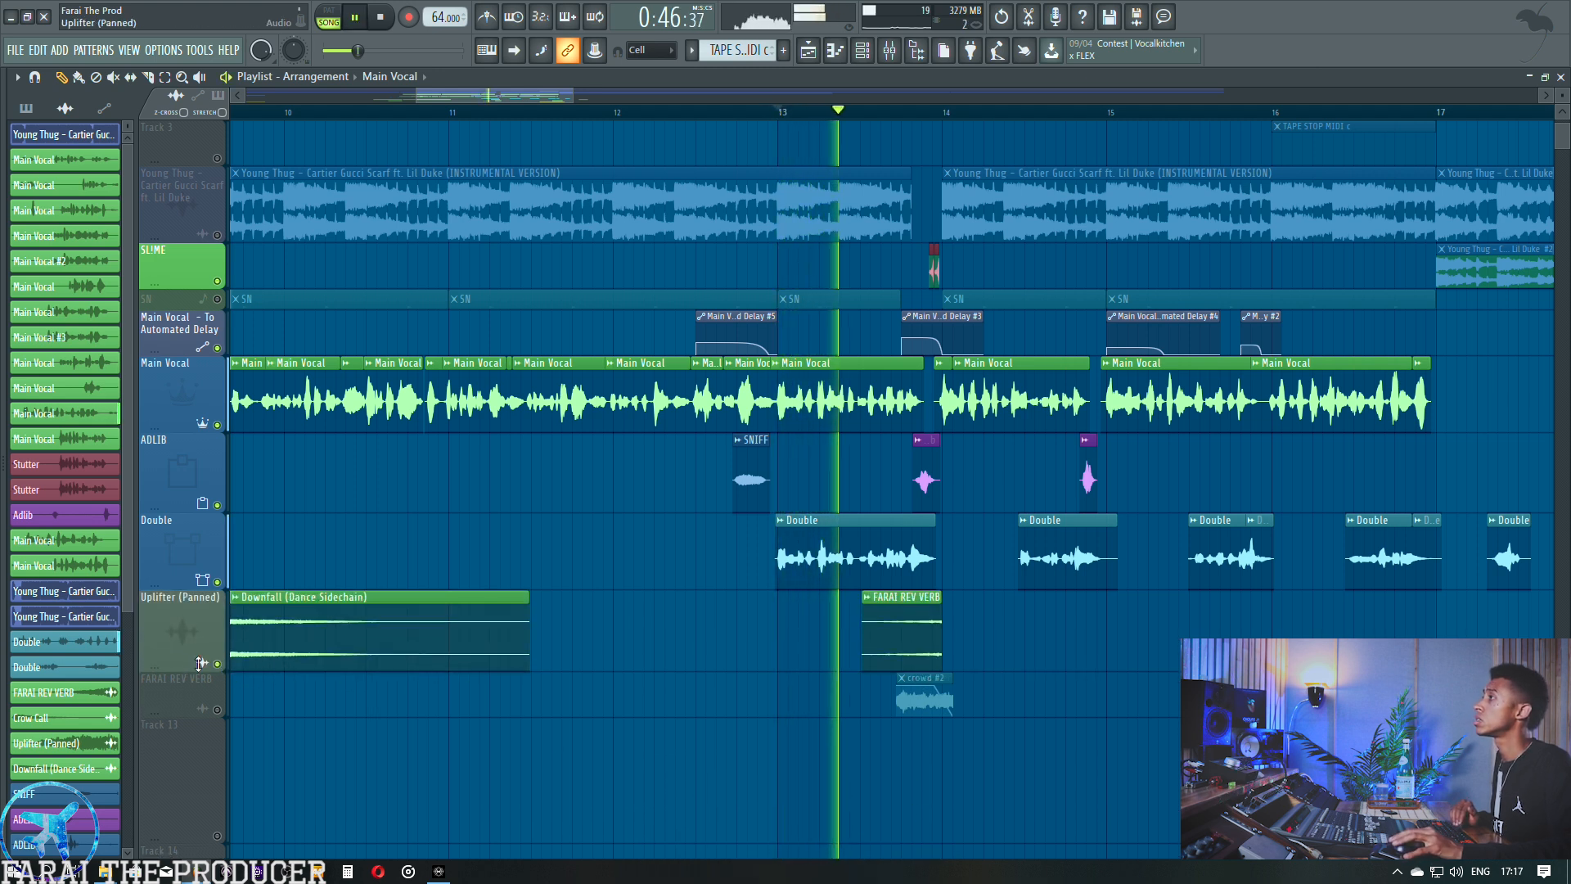
{"action": "key", "text": "space"}
Unmute the FARAI REV VERB track, play from the middle of bar 13, and show the mixer during playback.
{"action": "left_click", "coordinate": [217, 709]}
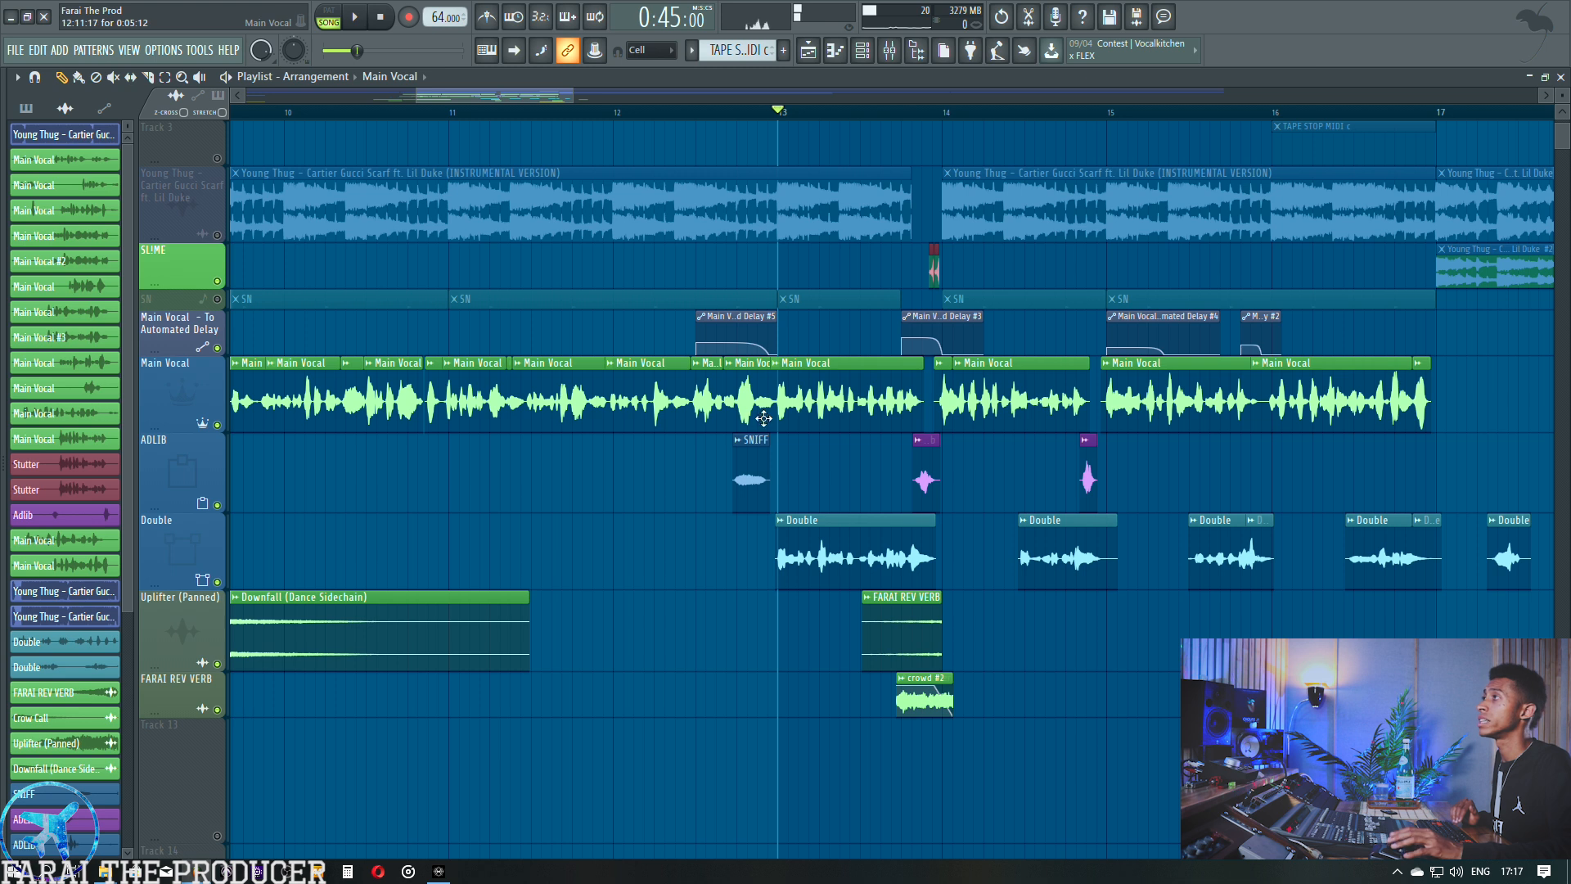
{"action": "left_click", "coordinate": [882, 117]}
{"action": "key", "text": "space"}
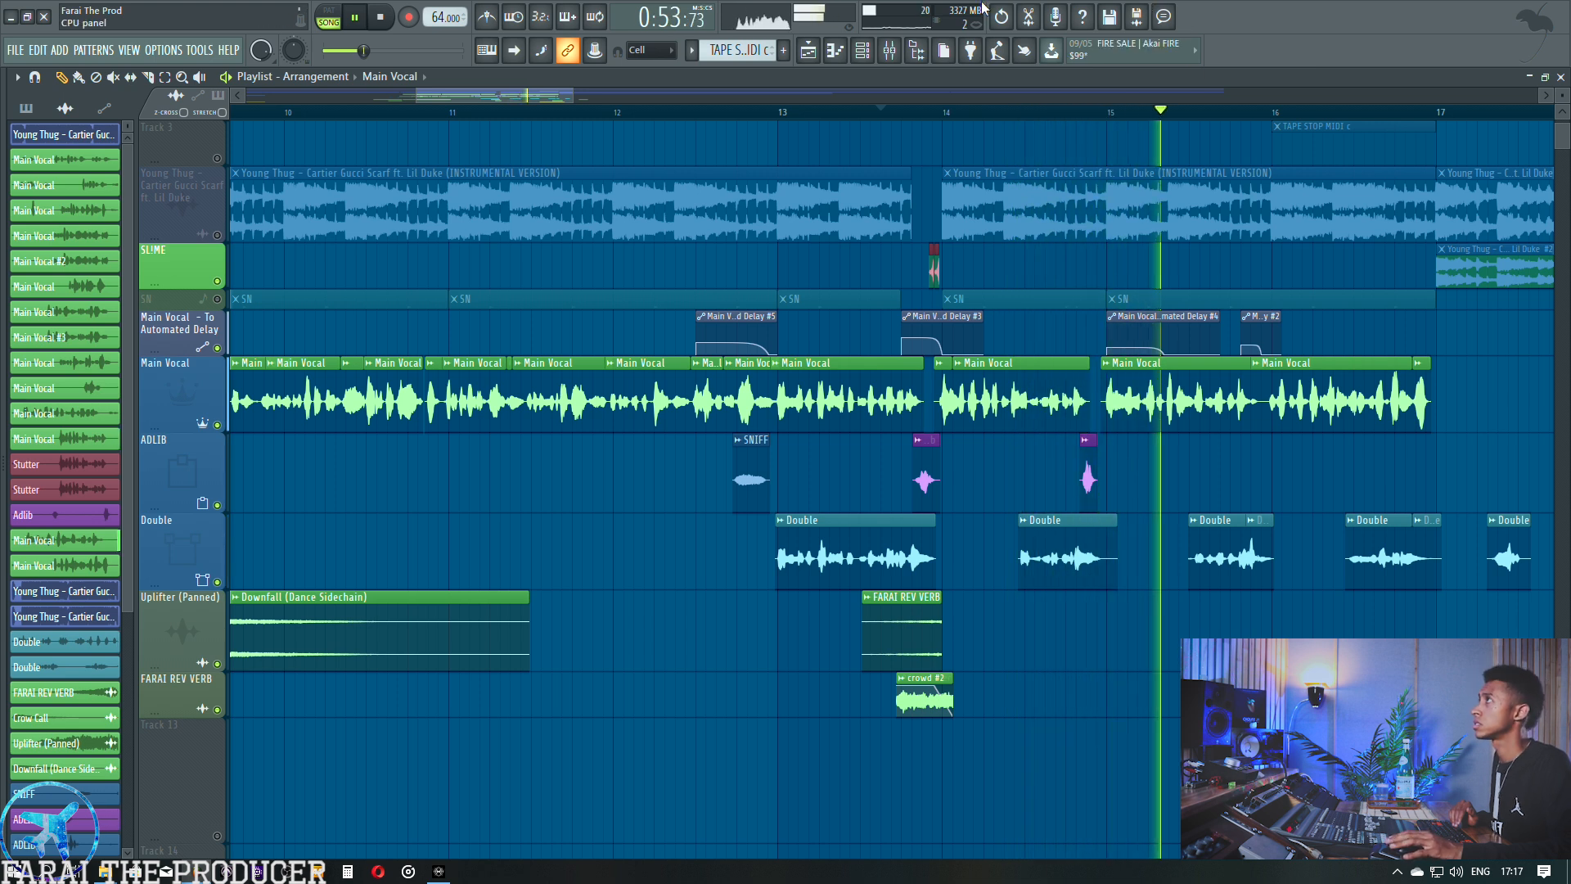
{"action": "left_click", "coordinate": [889, 50]}
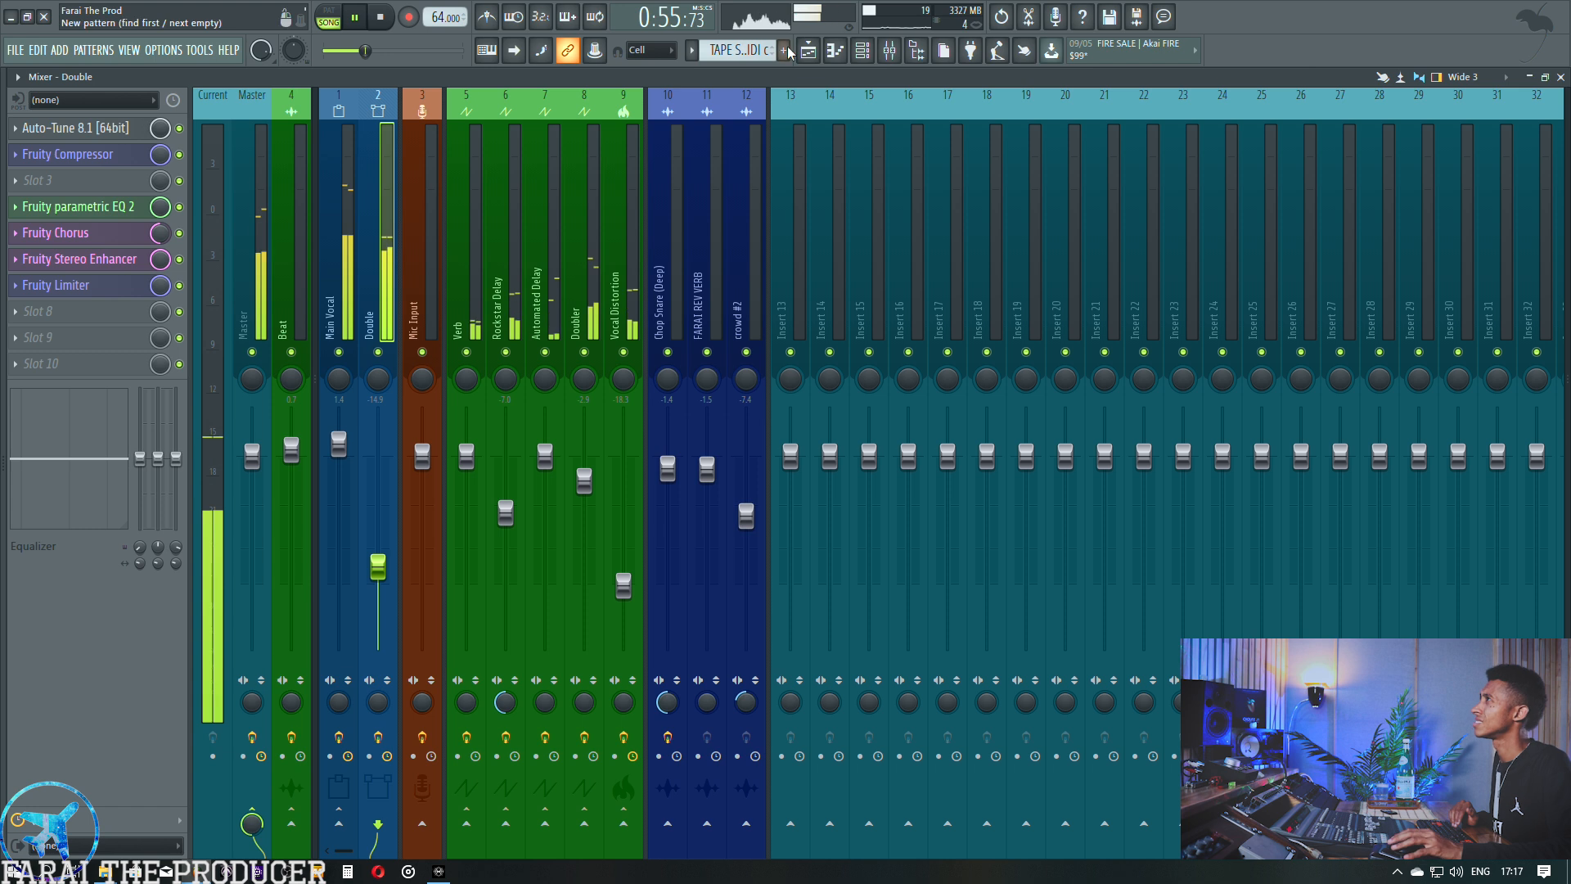
Stop playback and re-enable all muted playlist tracks, including the instrumental, SN and Track 3.
{"action": "key", "text": "space"}
{"action": "left_click", "coordinate": [808, 50]}
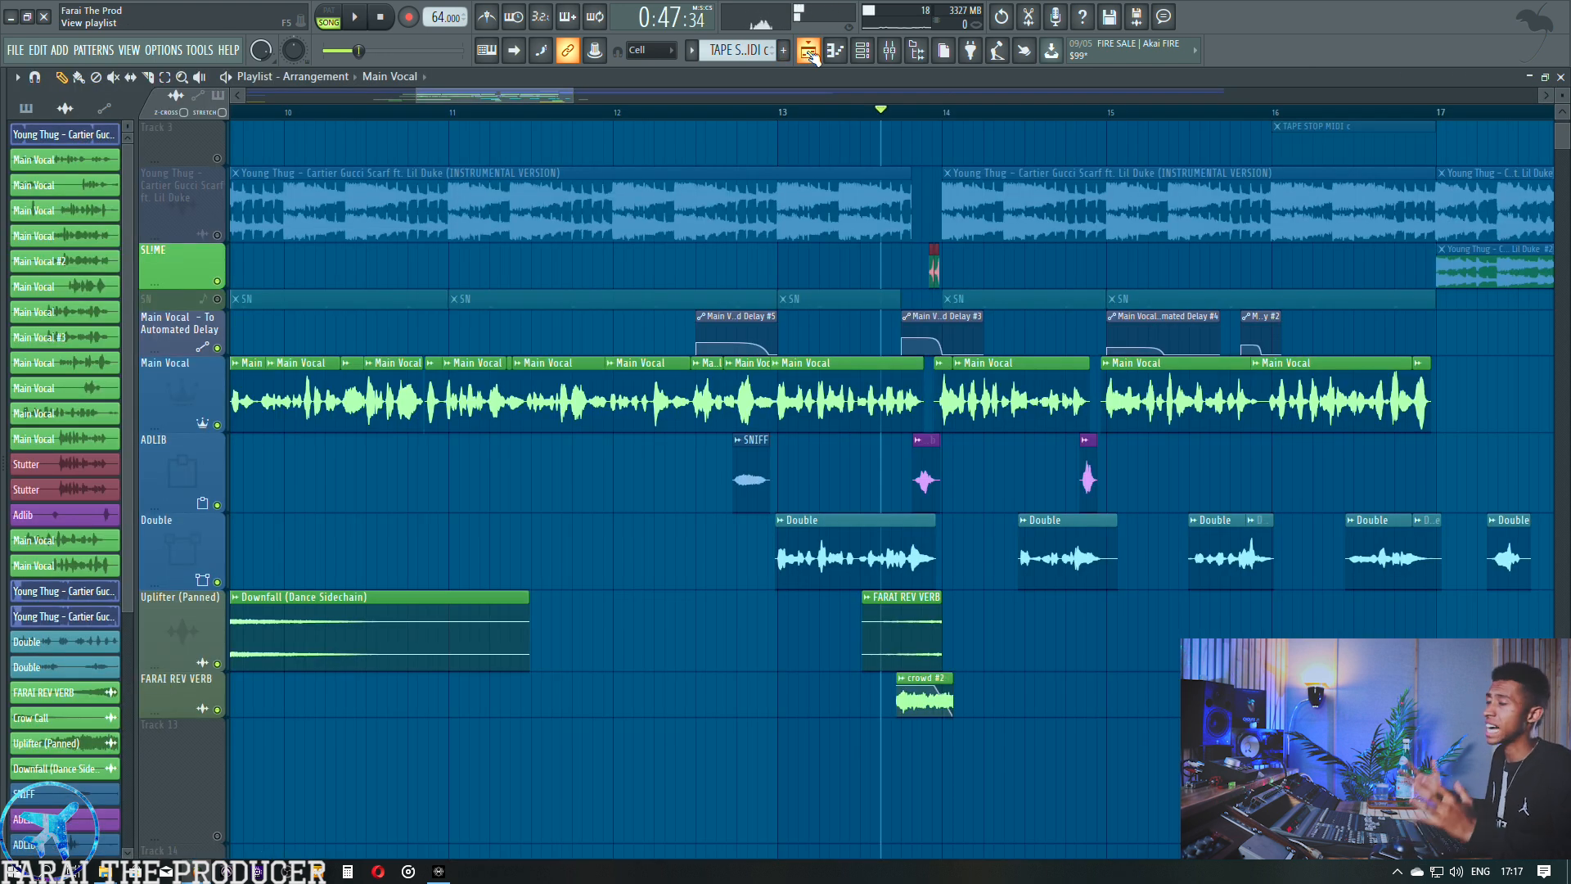
{"action": "left_click", "coordinate": [217, 426], "text": "ctrl"}
{"action": "left_click", "coordinate": [218, 426], "text": "ctrl"}
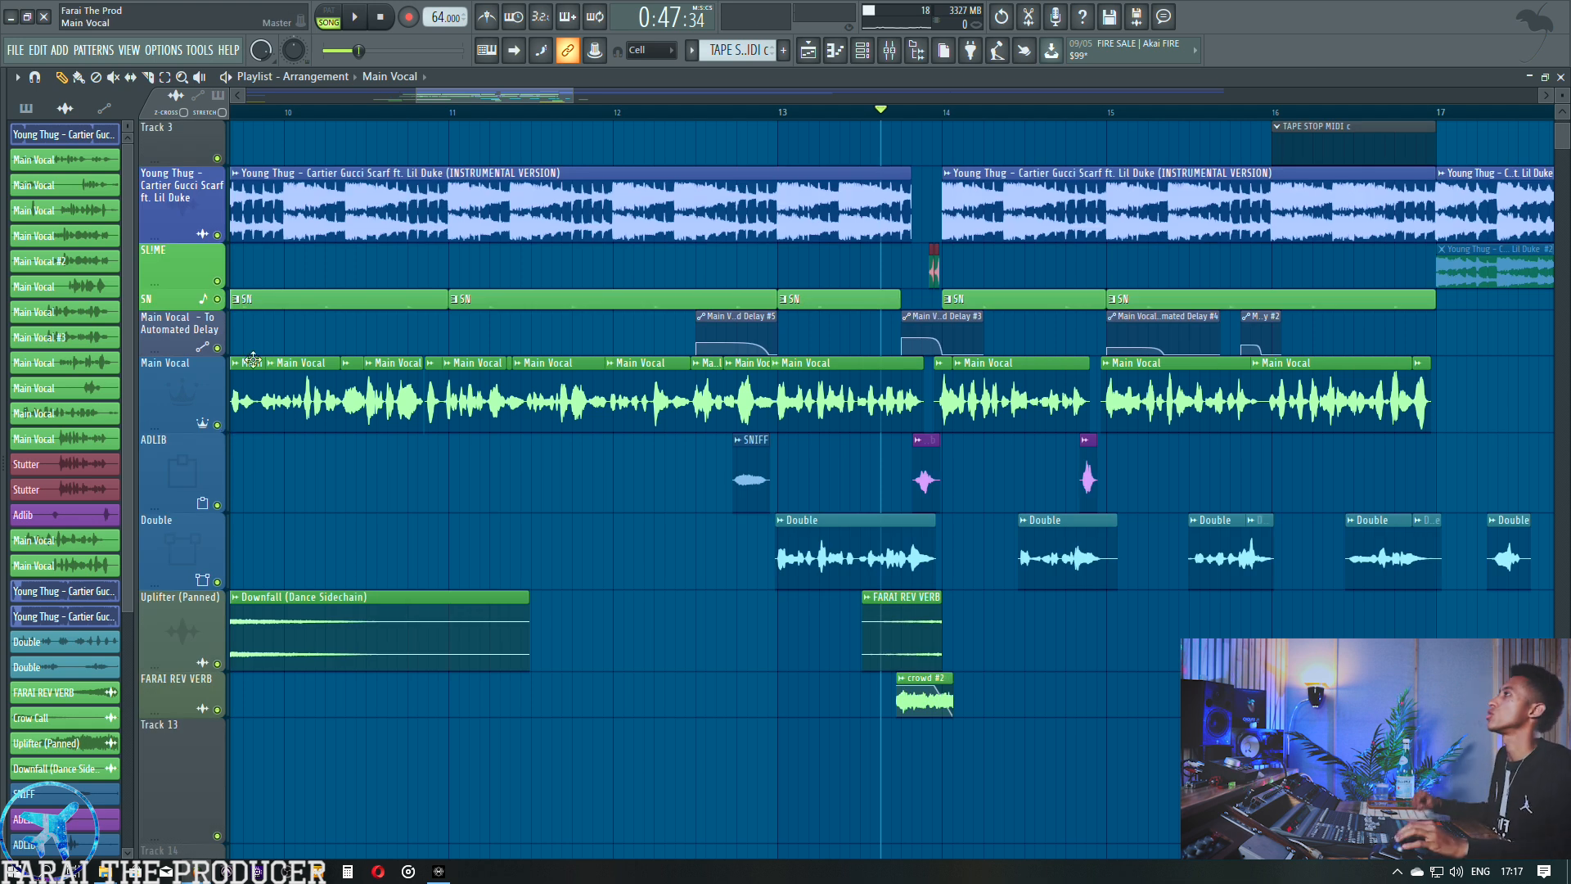
Mute the Verb, Rockstar Delay, Automated Delay, Doubler and Vocal Distortion mixer tracks and play the mix without them.
{"action": "left_click", "coordinate": [890, 50]}
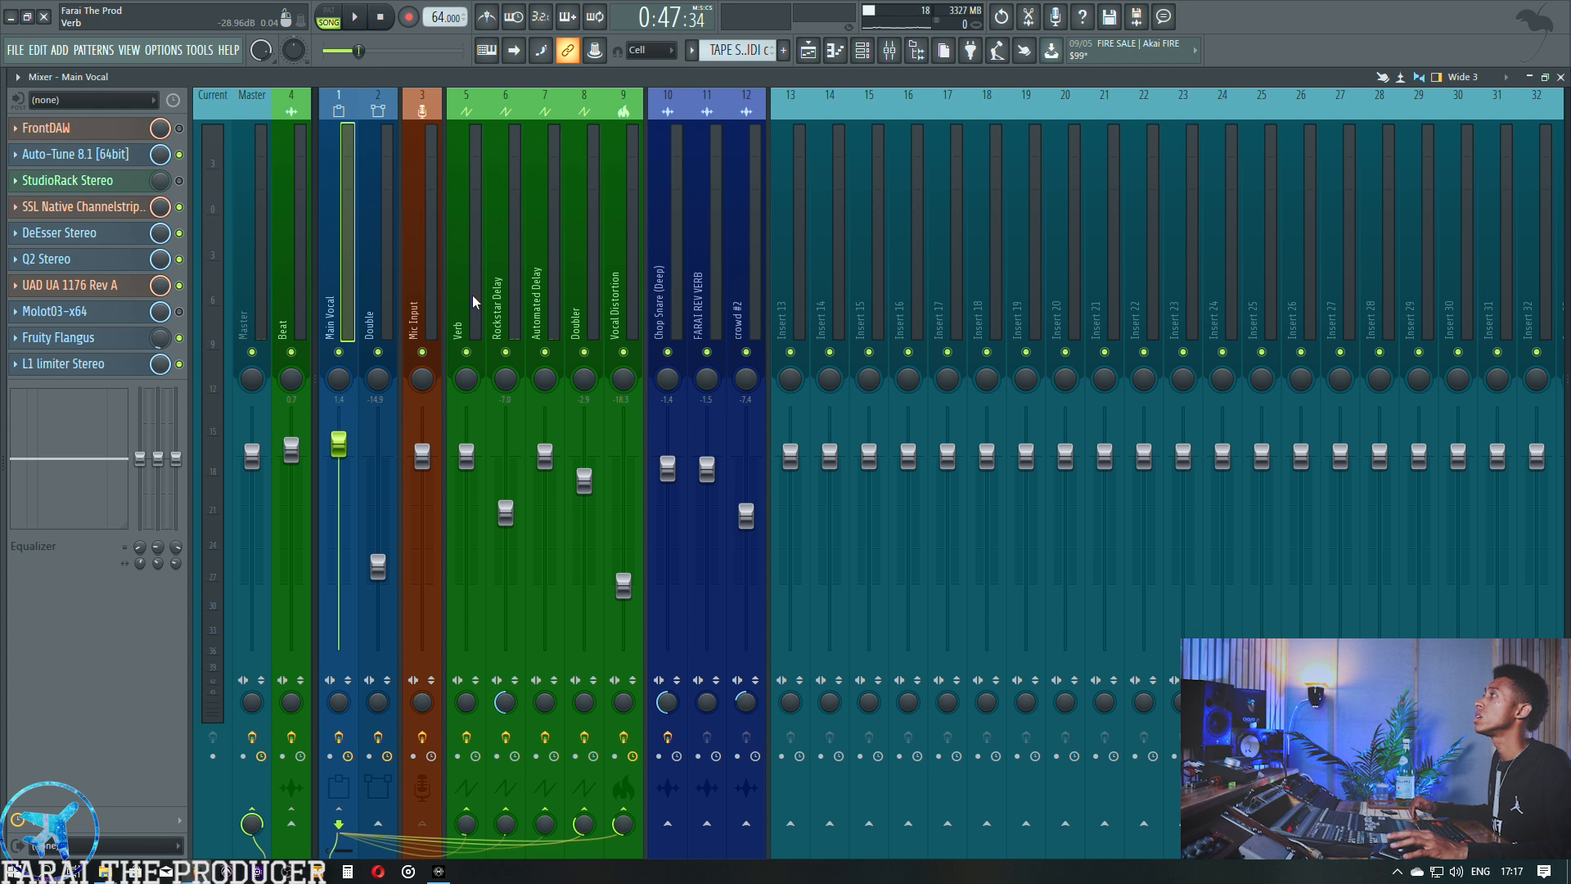
{"action": "left_click", "coordinate": [467, 352]}
{"action": "left_click", "coordinate": [506, 351]}
{"action": "left_click", "coordinate": [544, 351]}
{"action": "left_click", "coordinate": [584, 352]}
{"action": "left_click", "coordinate": [623, 352]}
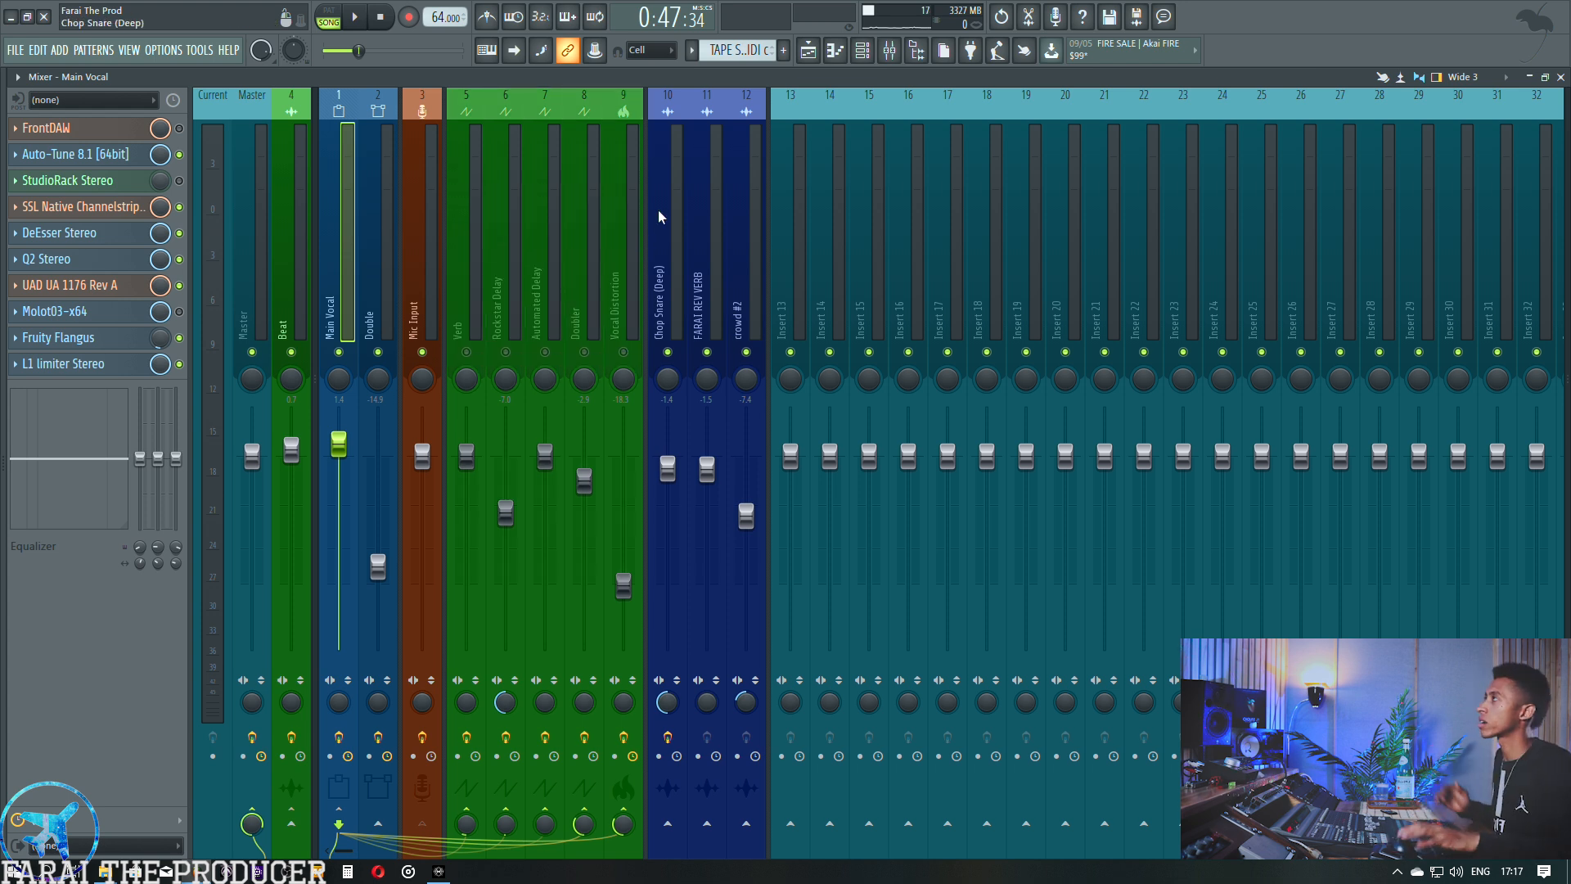
{"action": "key", "text": "space"}
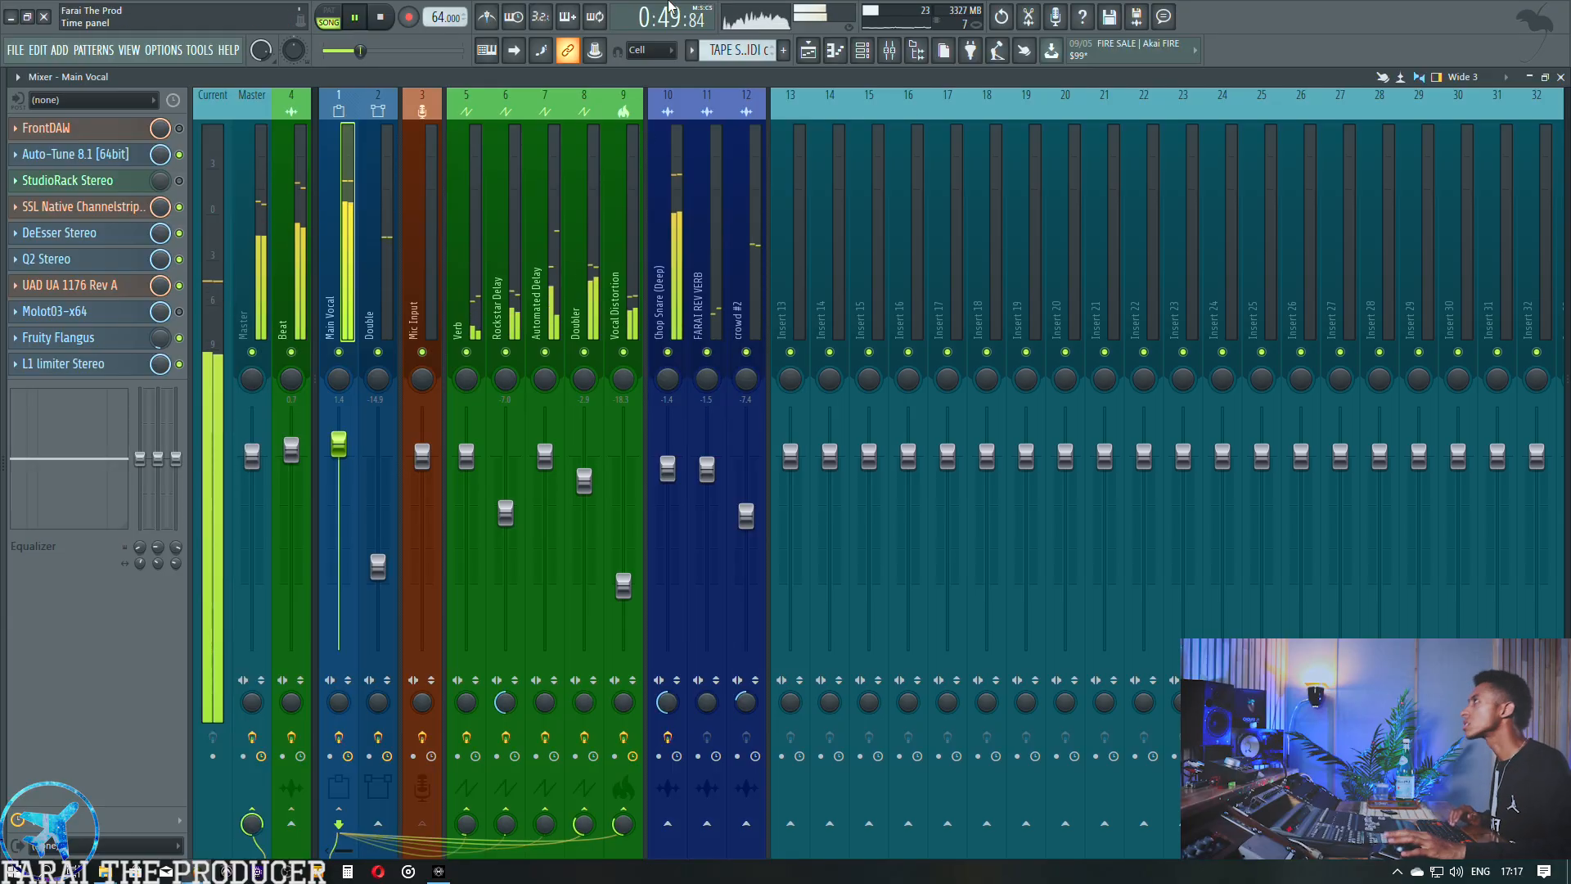
Stop playback and review the Fruity parametric EQ 2 curve on the Doubler mixer track.
{"action": "left_click", "coordinate": [591, 233]}
{"action": "key", "text": "space"}
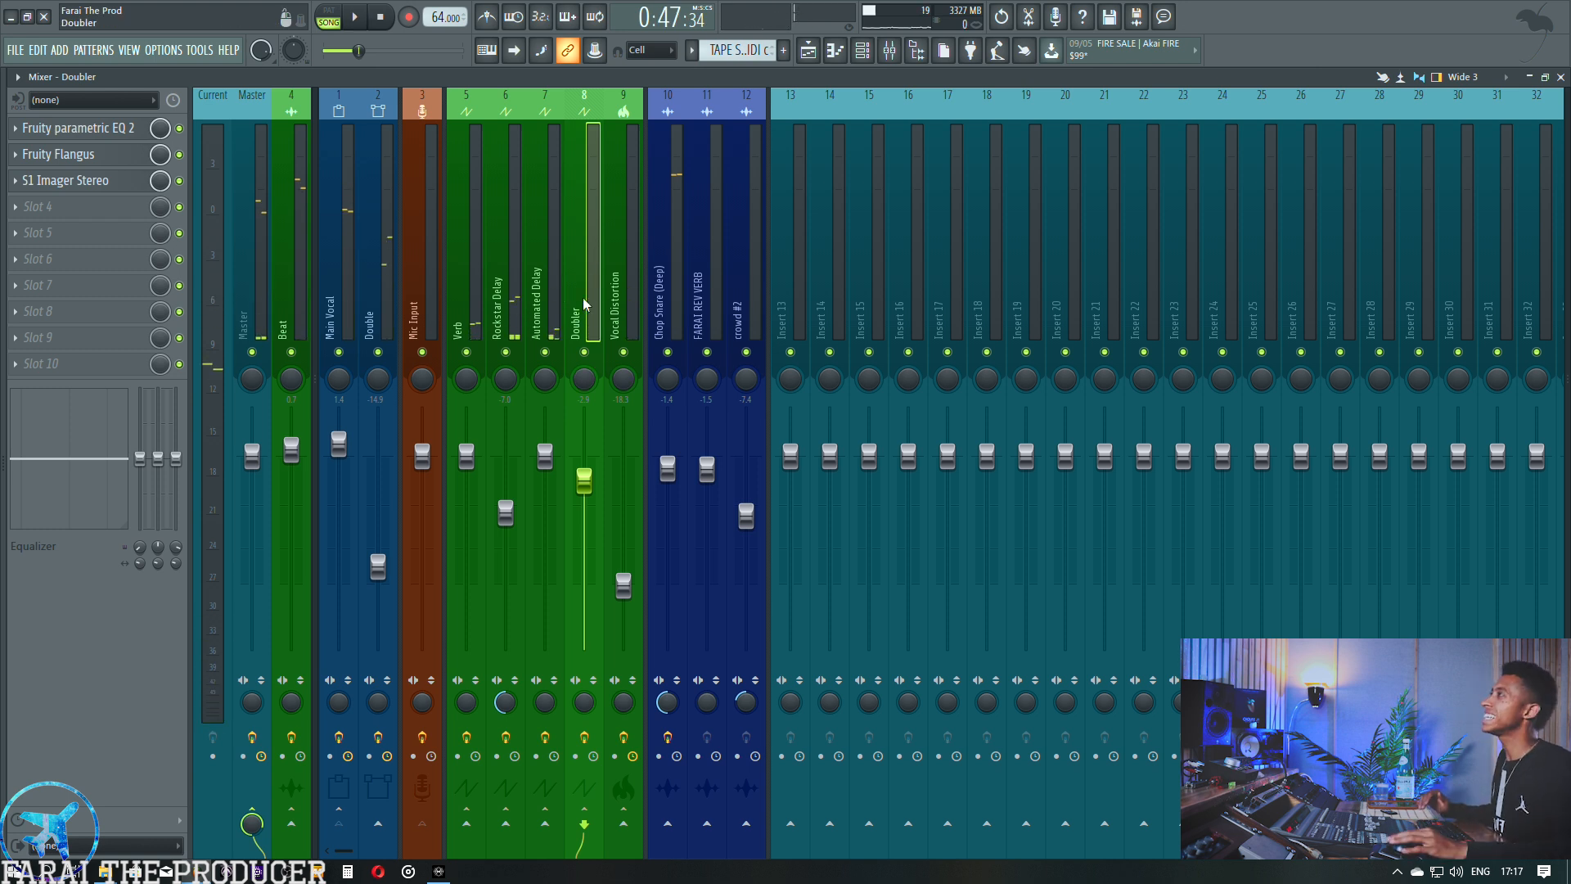
{"action": "left_click", "coordinate": [116, 125]}
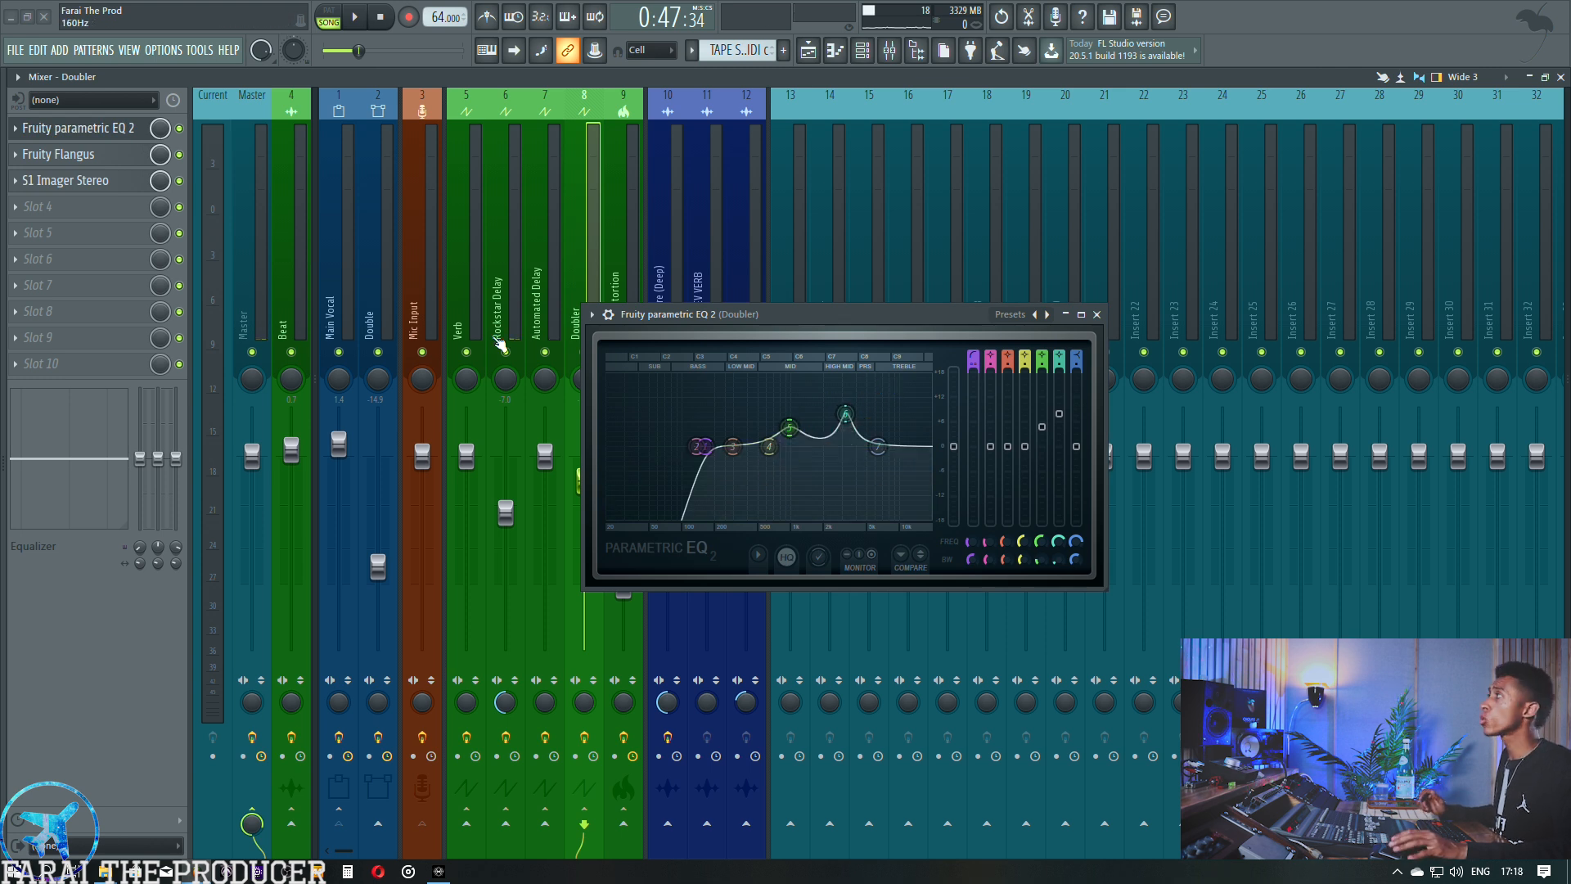
{"action": "left_click", "coordinate": [96, 131]}
Review the Fruity Flangus and S1 Imager Stereo settings on the Doubler track, closing each plugin after viewing.
{"action": "left_click", "coordinate": [90, 154]}
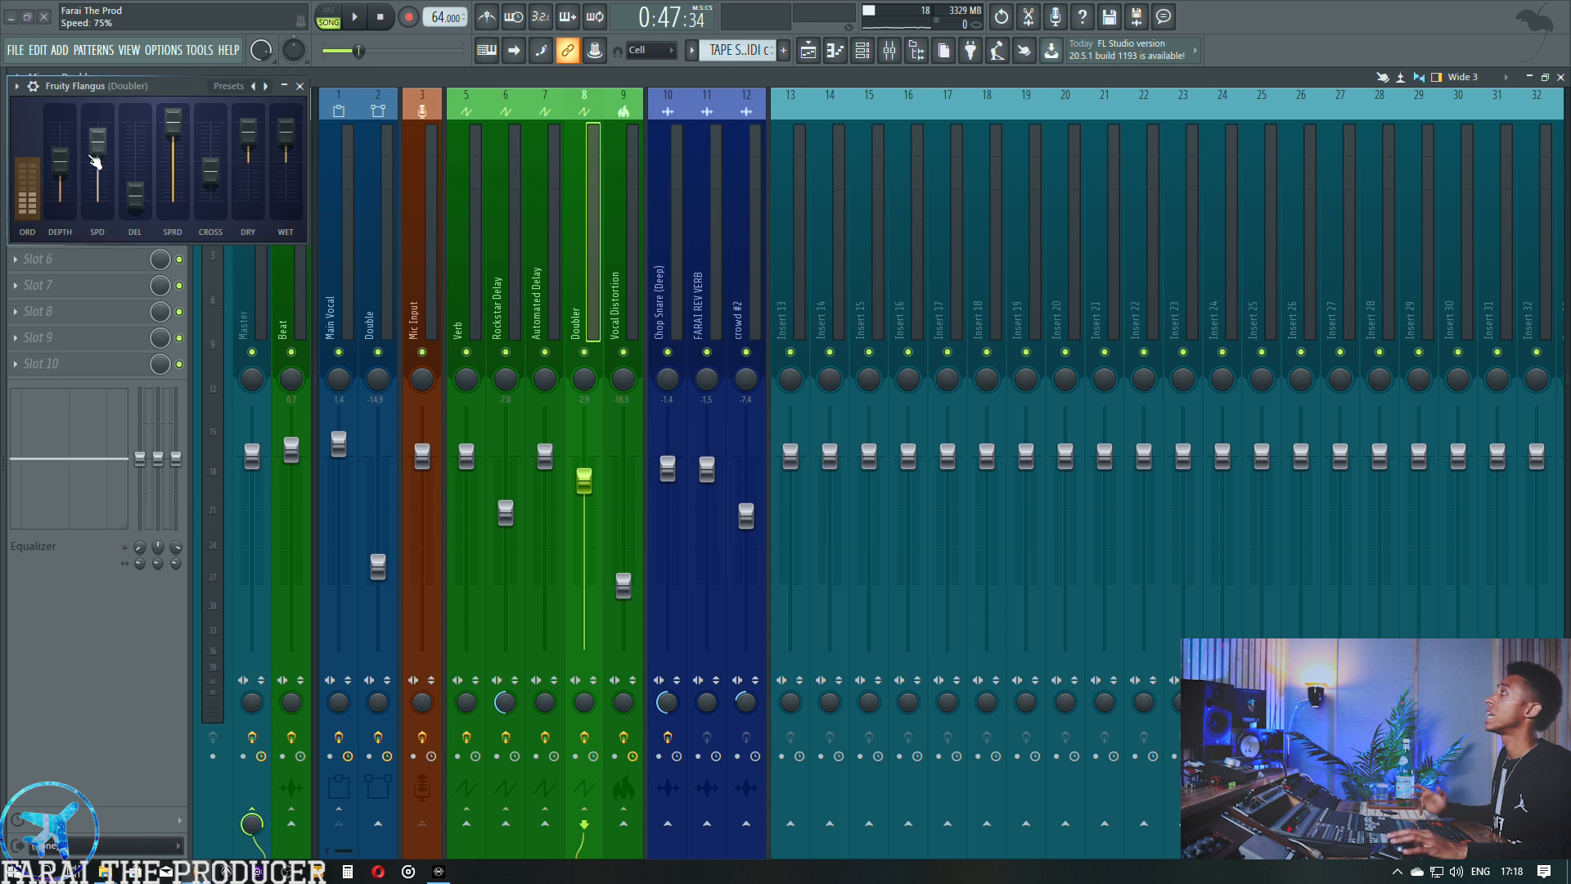
{"action": "left_click_drag", "start_coordinate": [92, 86], "coordinate": [862, 163]}
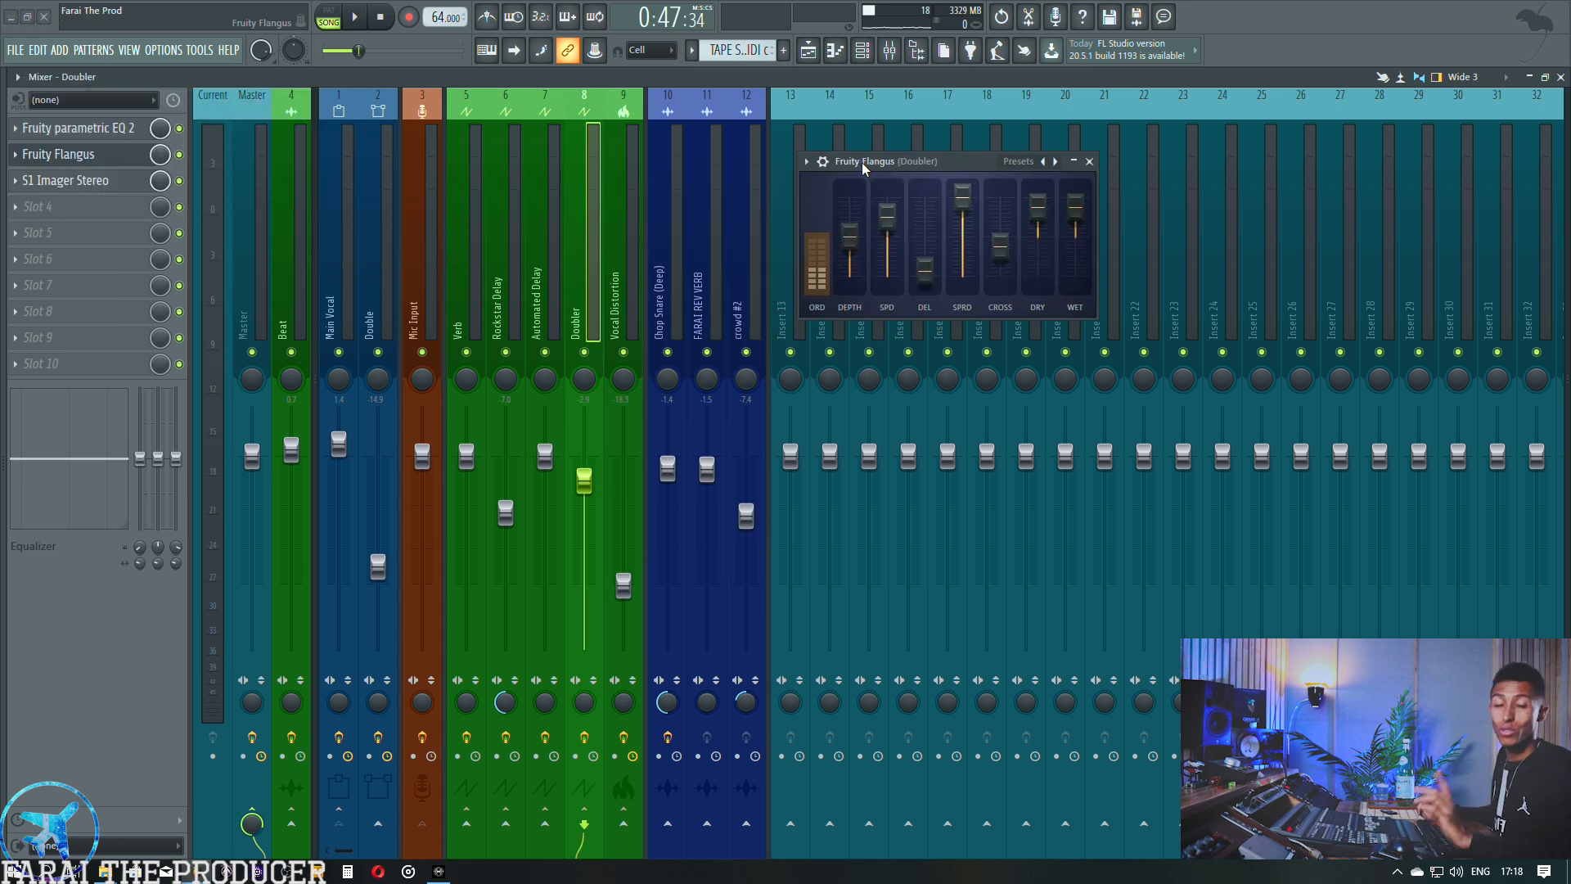
{"action": "left_click", "coordinate": [90, 153]}
{"action": "left_click", "coordinate": [82, 180]}
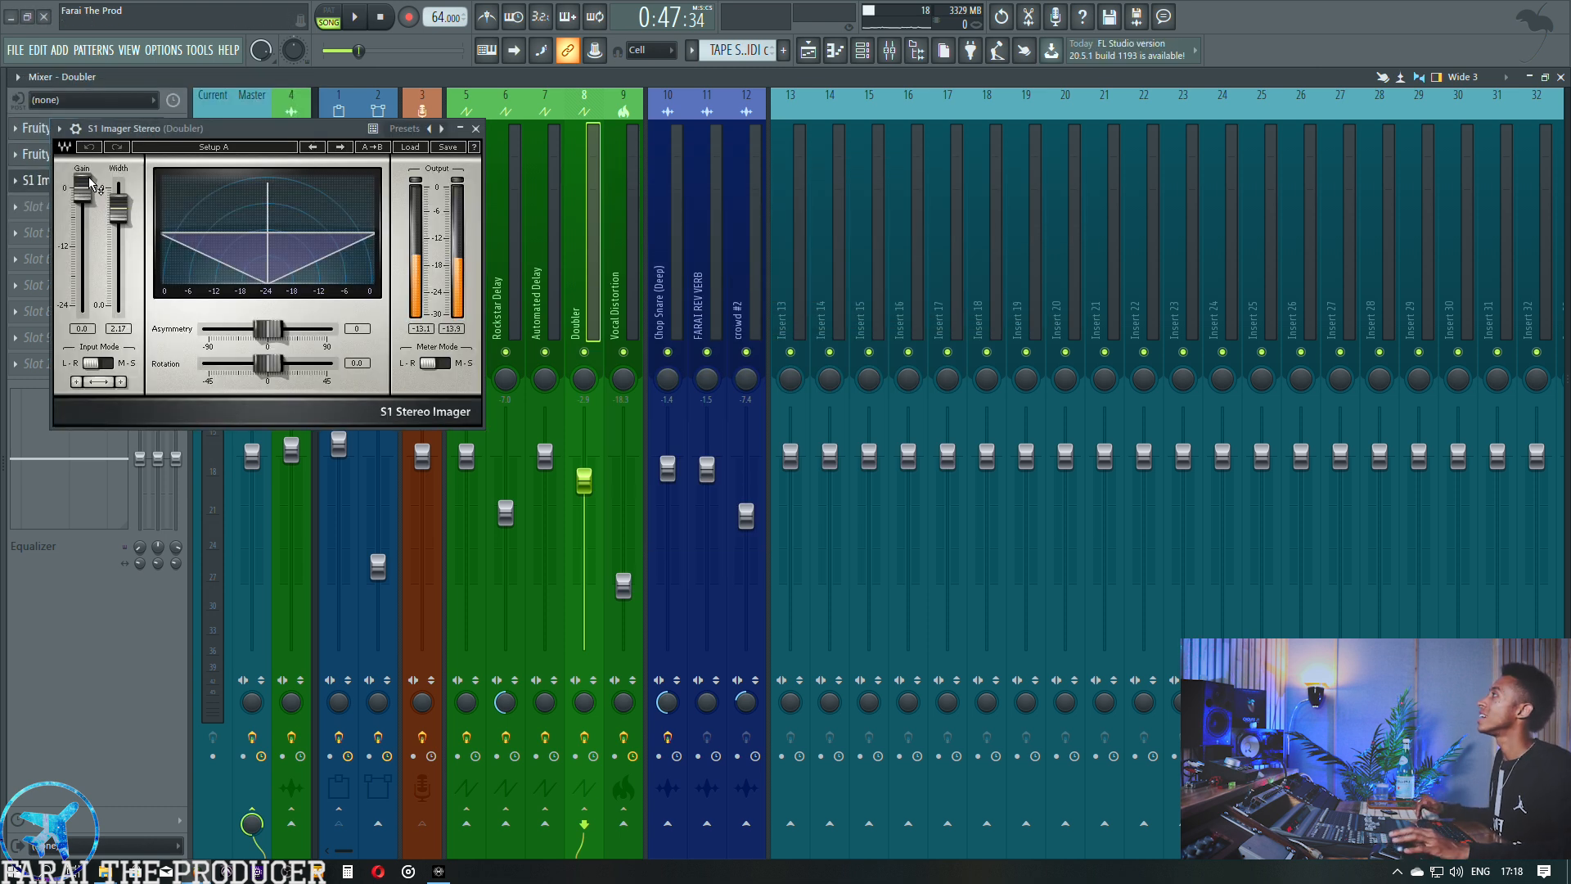
{"action": "left_click_drag", "start_coordinate": [181, 137], "coordinate": [1029, 209]}
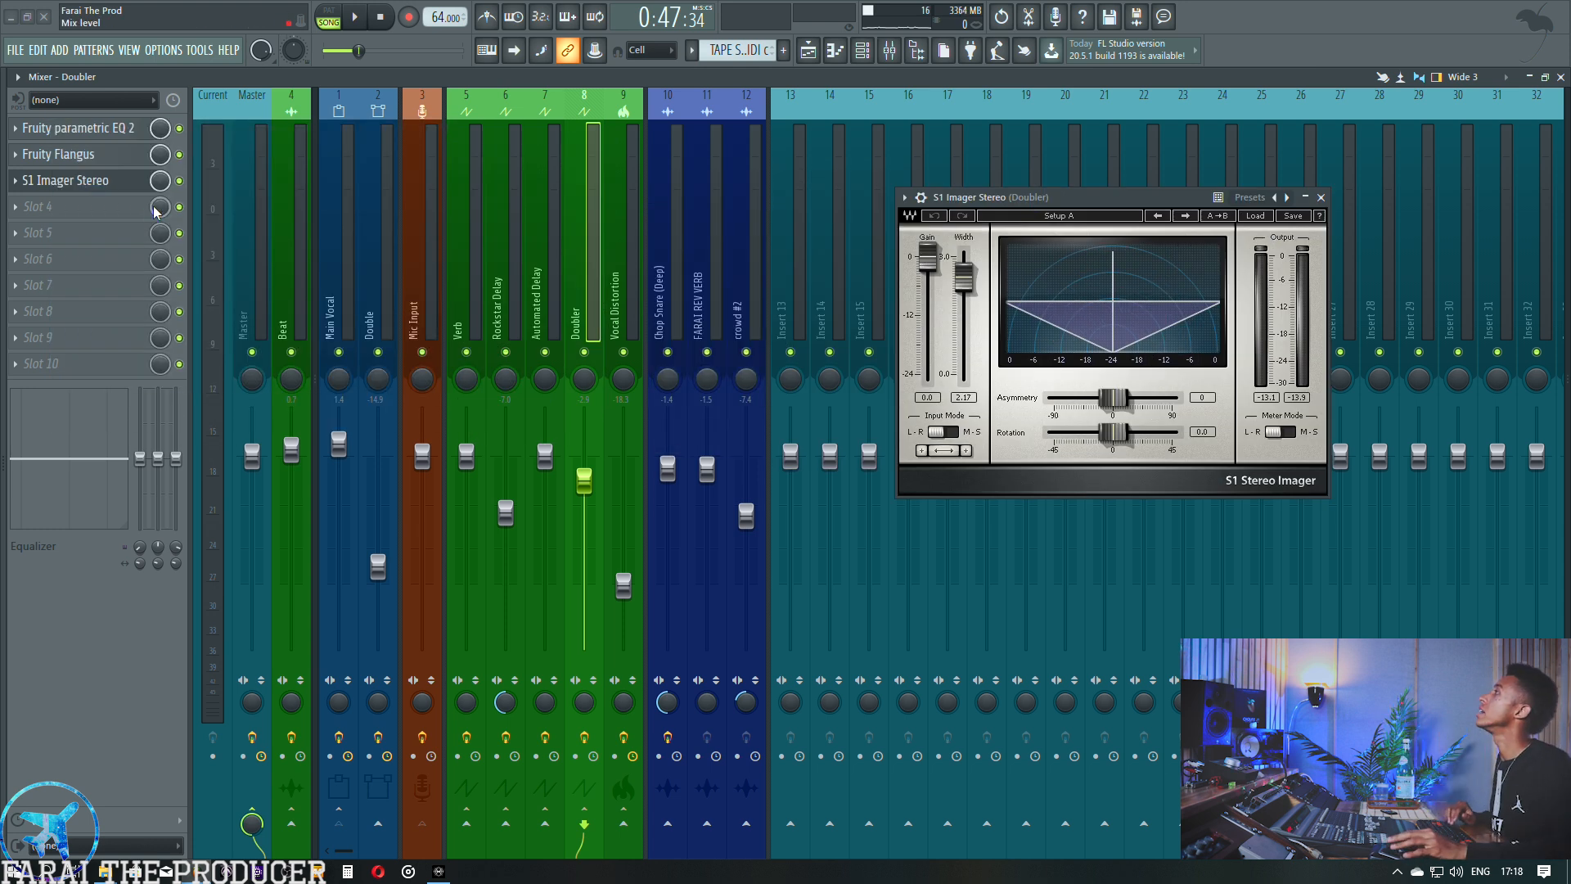
{"action": "left_click", "coordinate": [117, 186]}
Show the Vocal Distortion track's effects chain and briefly open its Maximus plugin.
{"action": "left_click", "coordinate": [622, 300]}
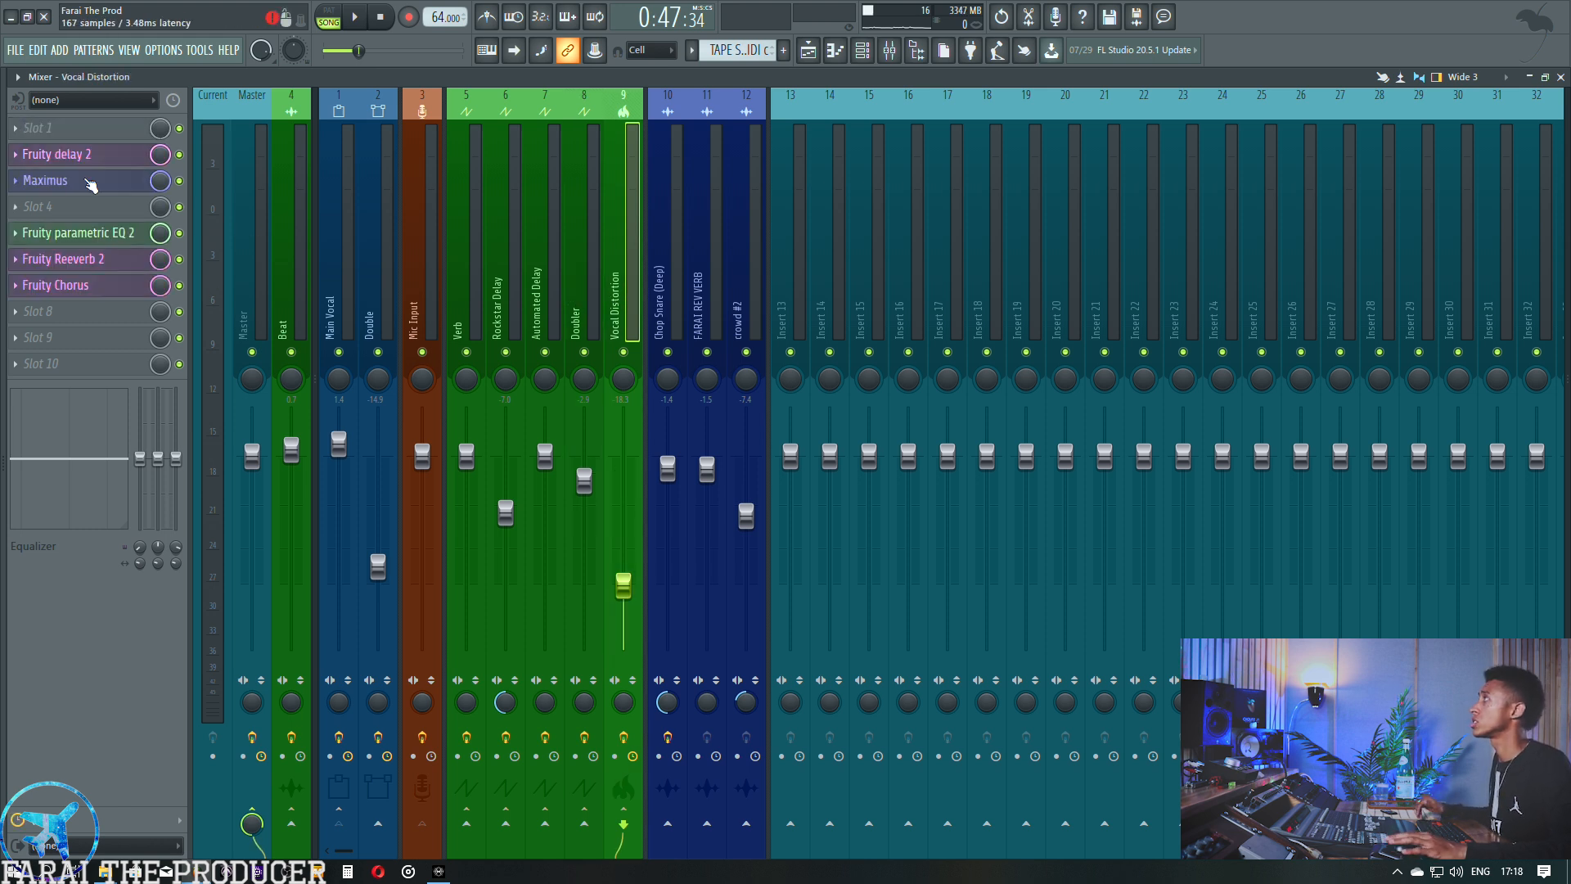
{"action": "left_click", "coordinate": [86, 181]}
{"action": "left_click", "coordinate": [86, 181]}
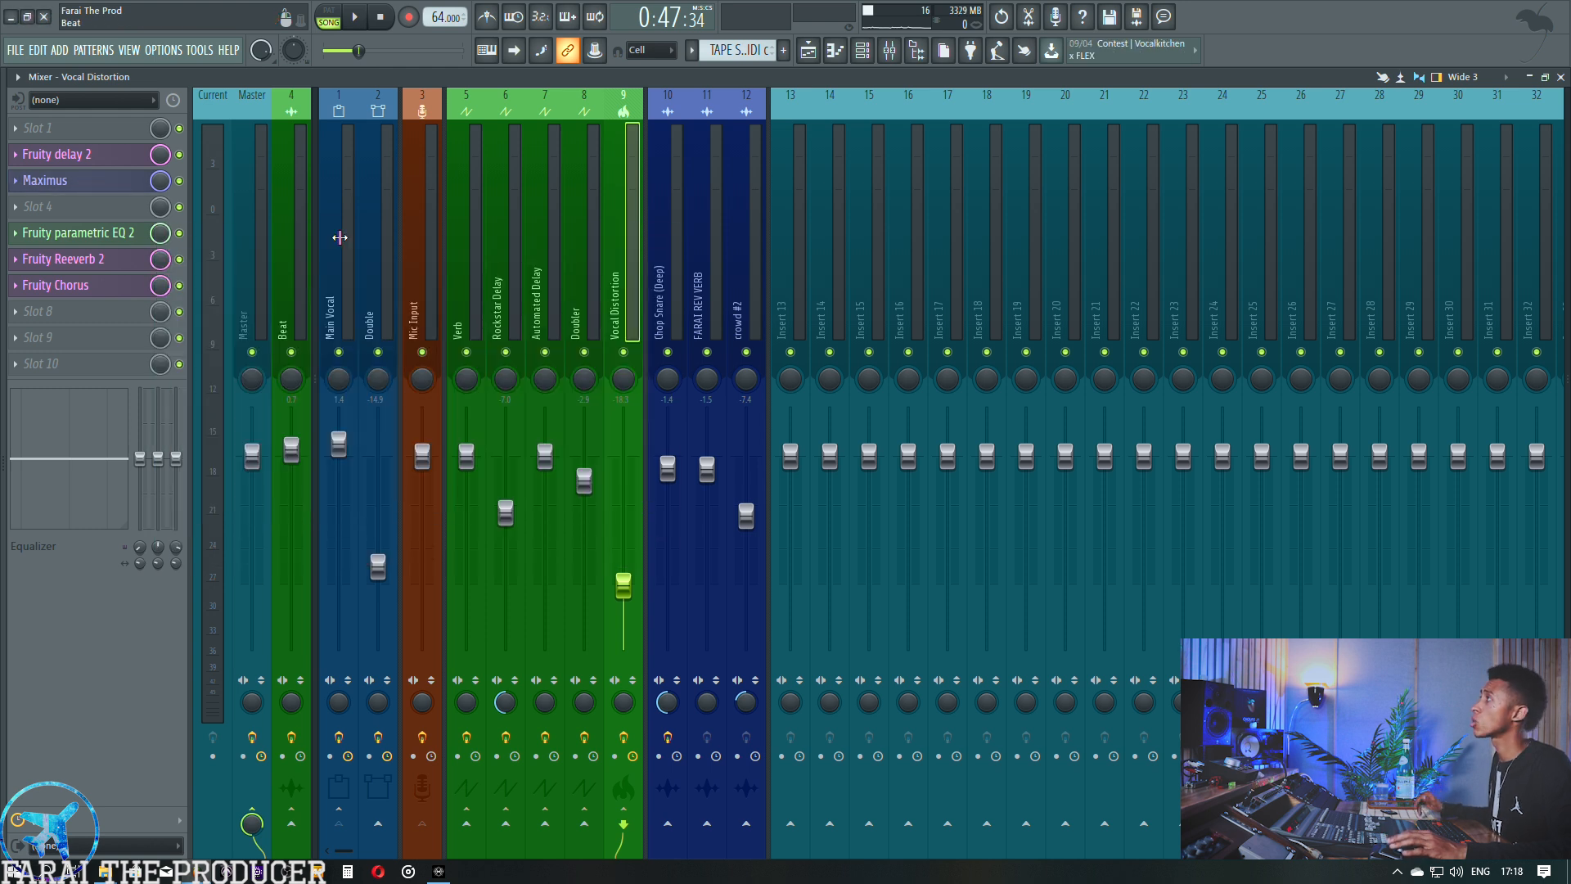
Select the Automated Delay mixer track and examine its automation clips close up in the playlist around bar 13.
{"action": "left_click", "coordinate": [551, 282]}
{"action": "key", "text": "F5"}
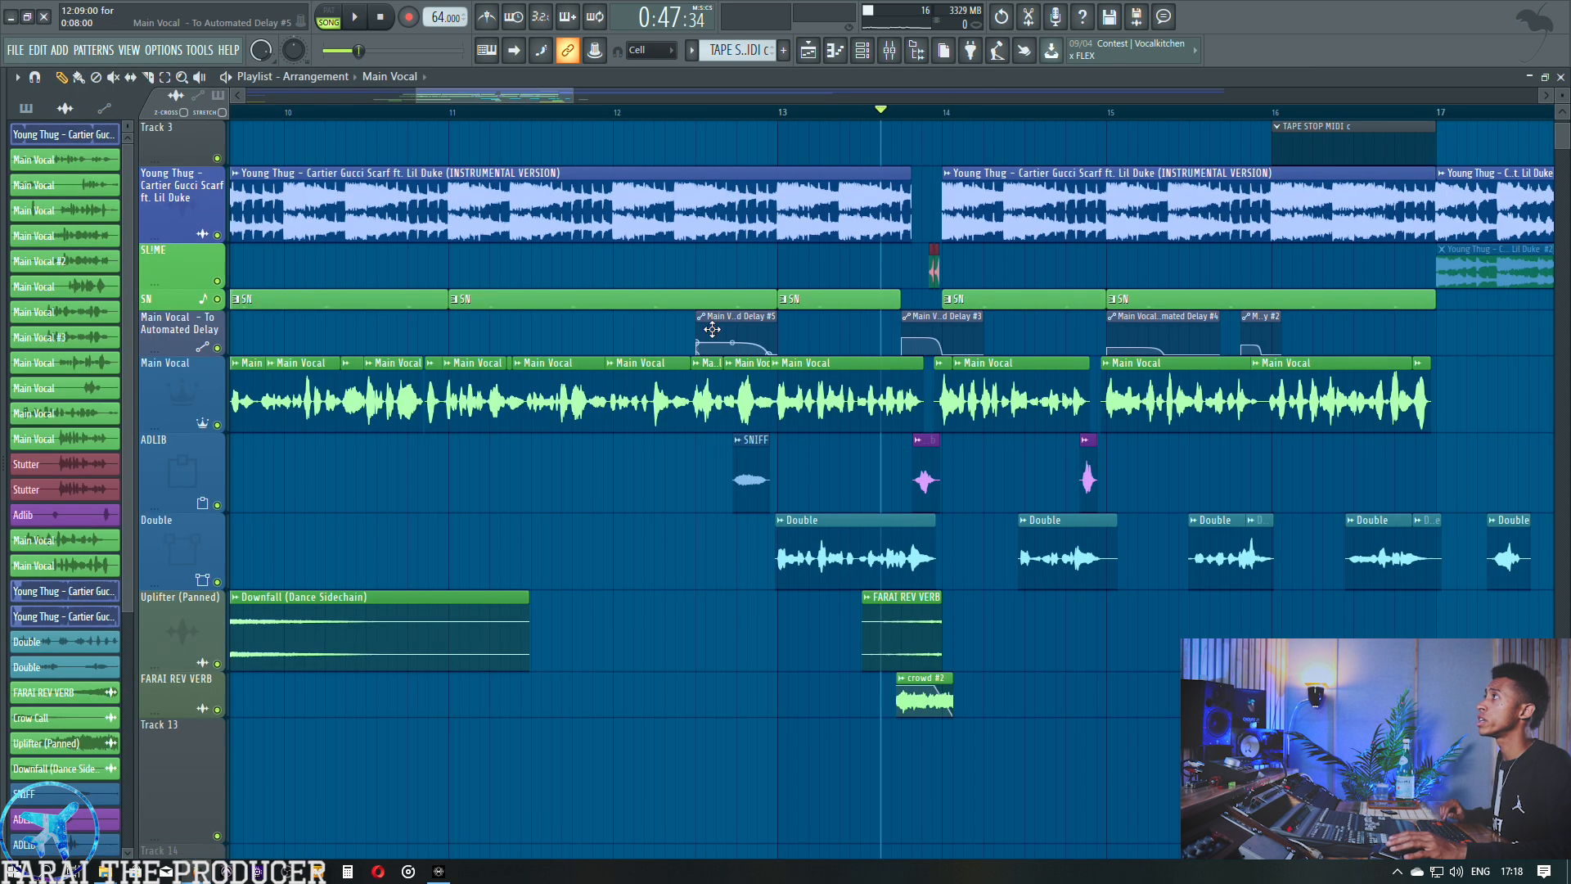
{"action": "scroll", "coordinate": [939, 108], "scroll_direction": "up", "scroll_amount": 3}
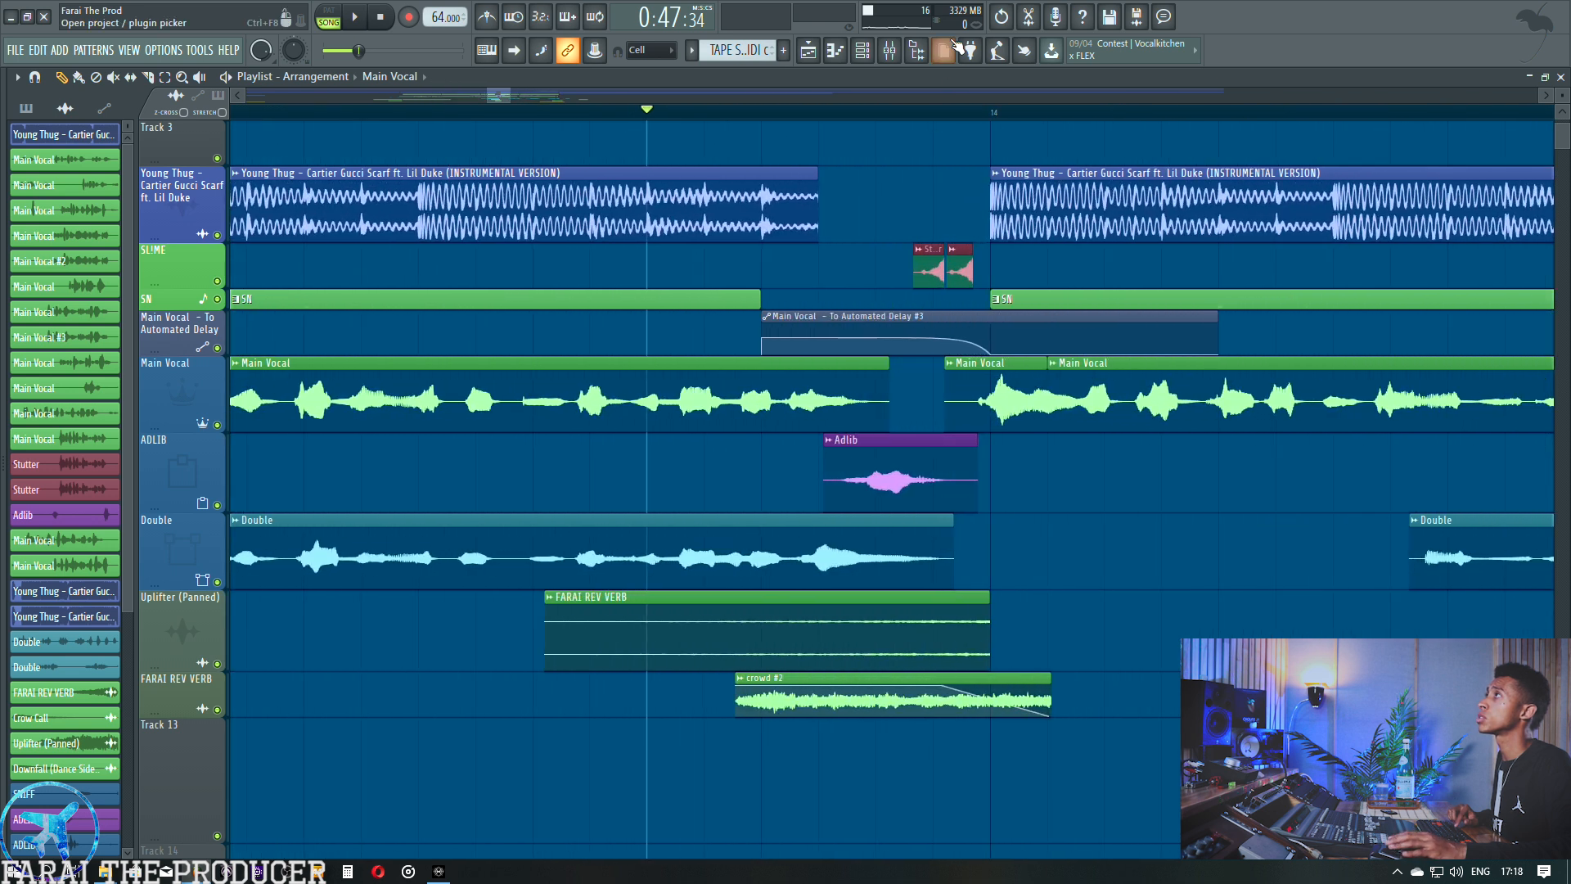
Play the song with the Main Vocal mixer track selected to watch its automated delay send, then show the Automated Delay track's chain.
{"action": "key", "text": "F9"}
{"action": "left_click", "coordinate": [347, 304]}
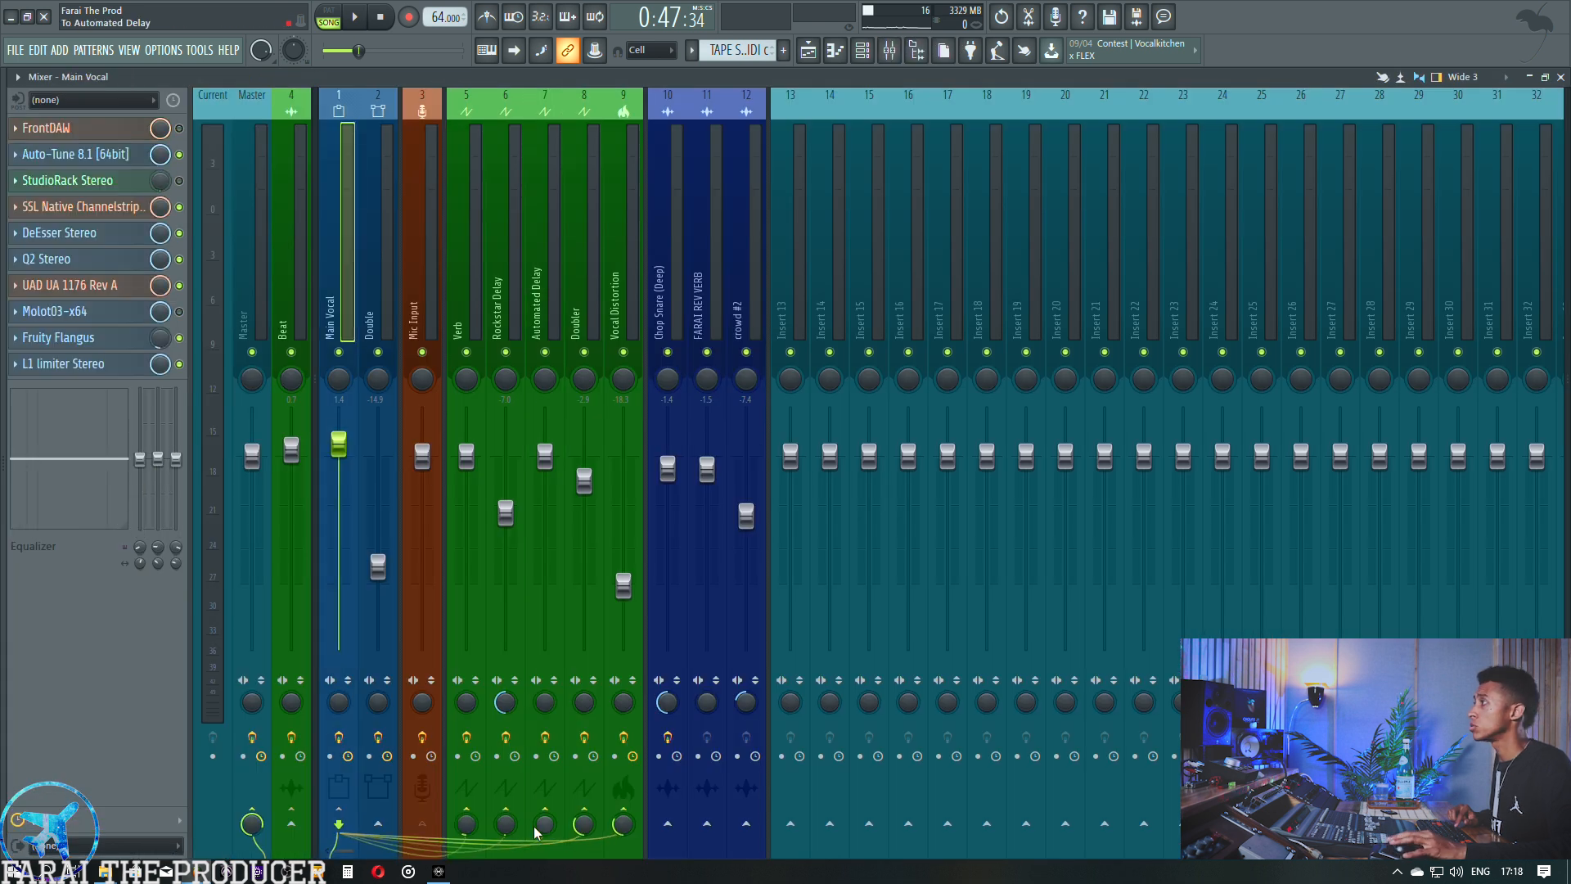
{"action": "key", "text": "space"}
{"action": "key", "text": "space"}
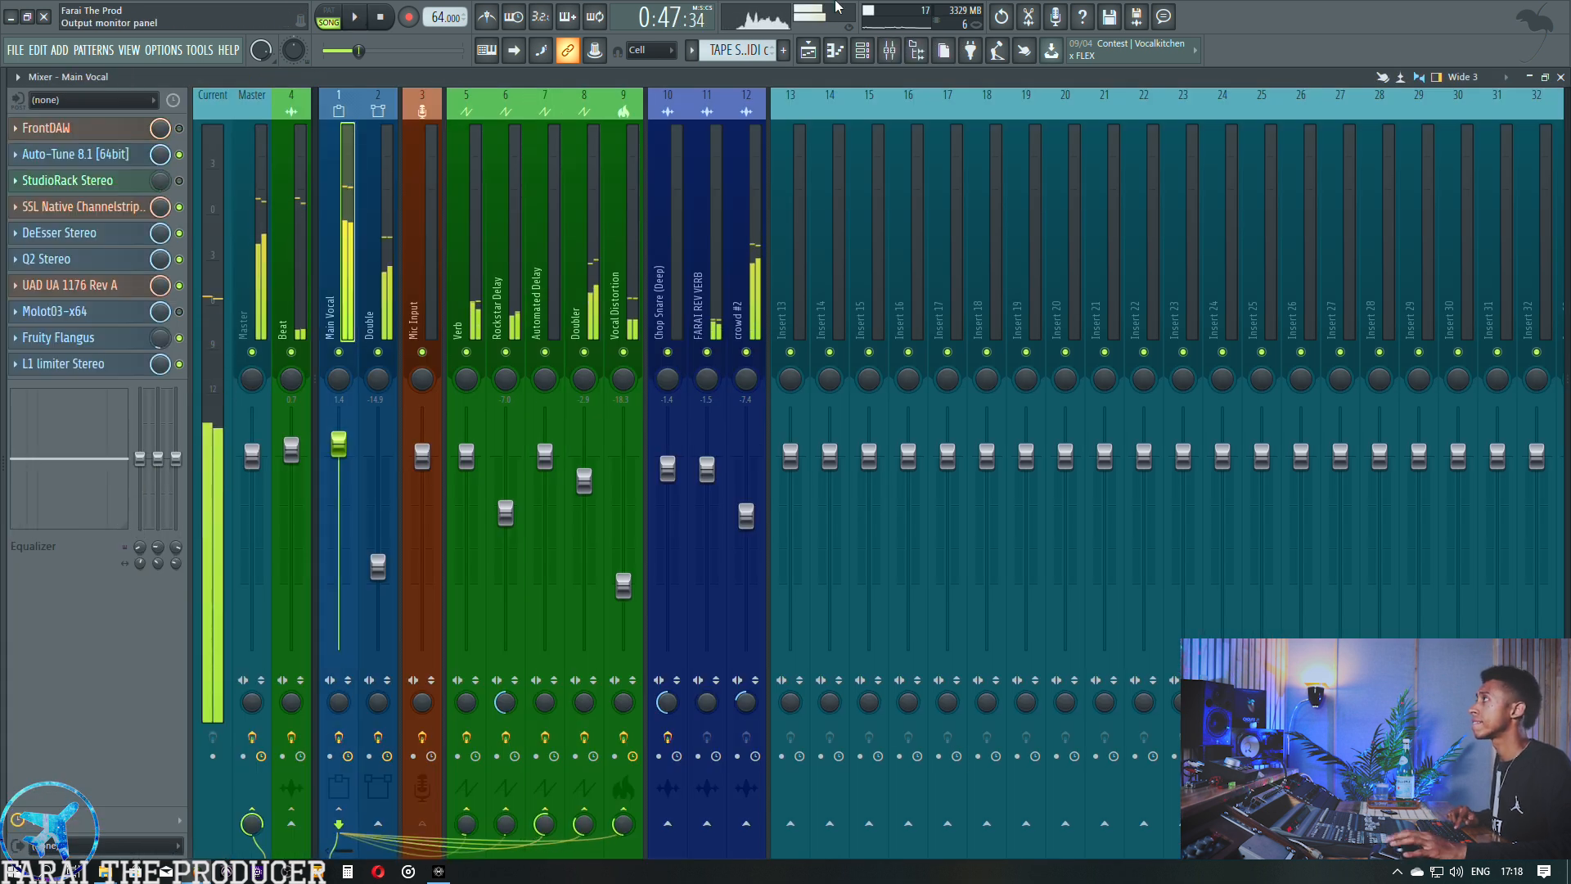
{"action": "left_click", "coordinate": [531, 287]}
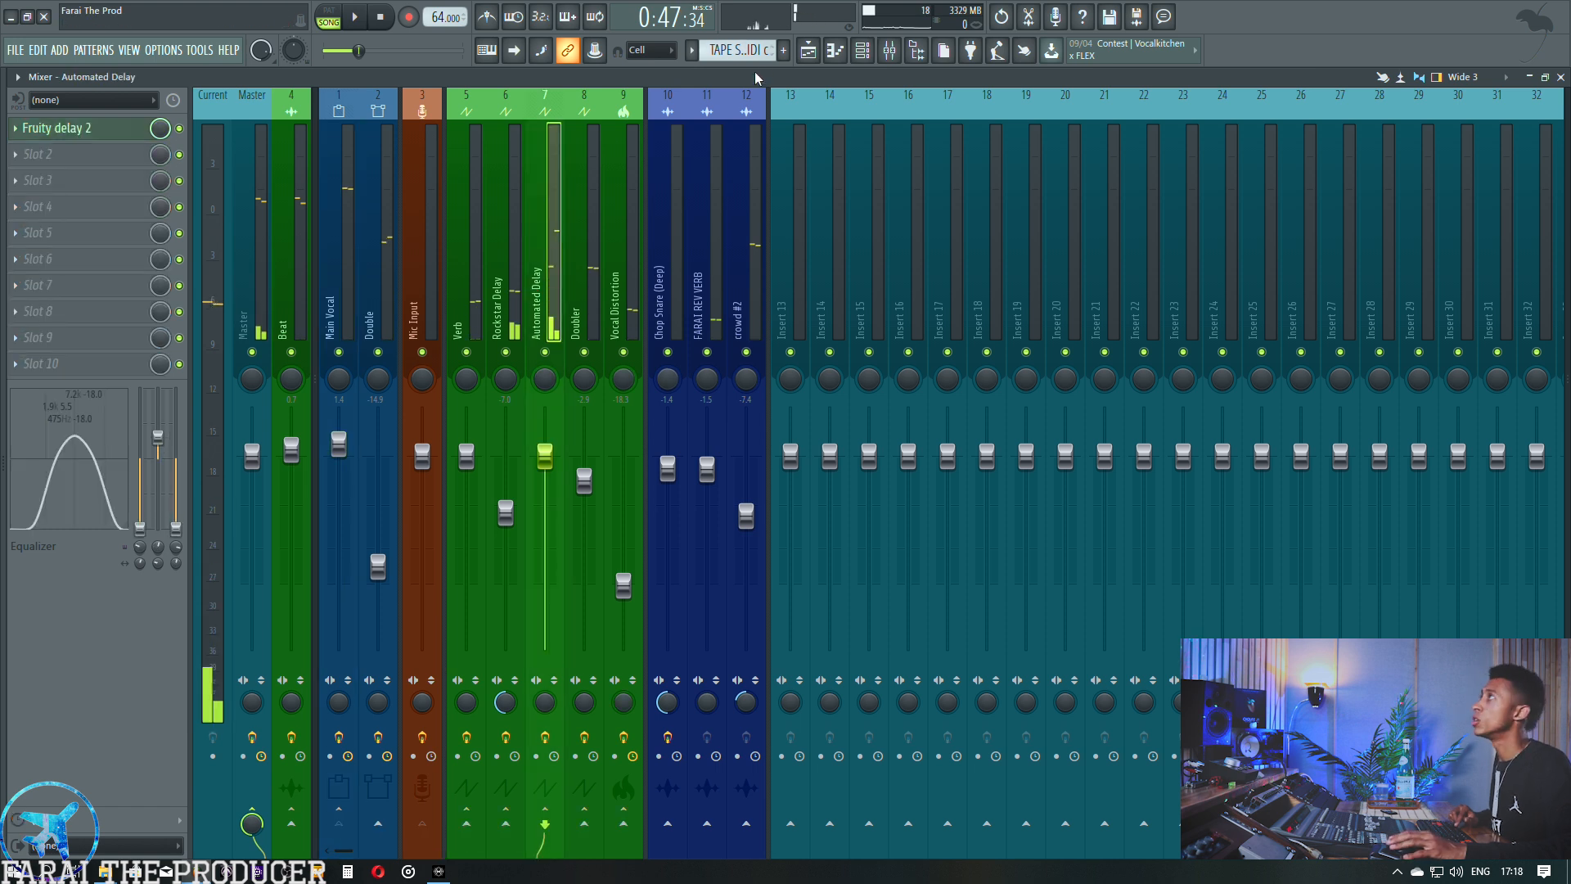
Open Fruity delay 2, Hardcore and Fruity parametric EQ 2 on the Rockstar Delay track, review them and close all three.
{"action": "left_click", "coordinate": [507, 235]}
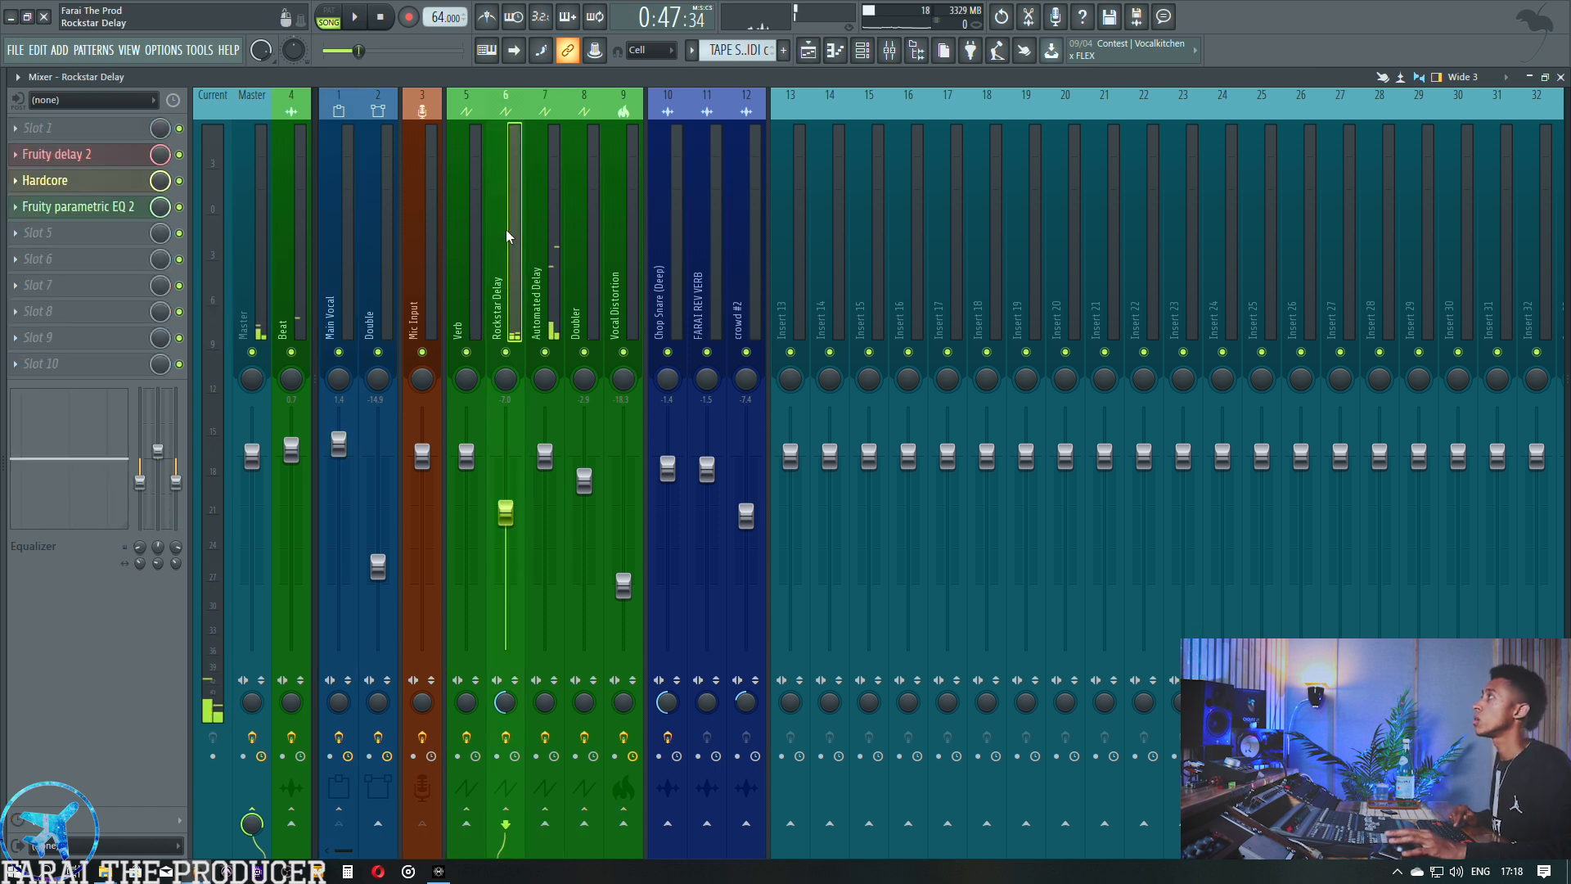
{"action": "left_click", "coordinate": [123, 154]}
{"action": "left_click", "coordinate": [123, 180]}
{"action": "left_click", "coordinate": [123, 207]}
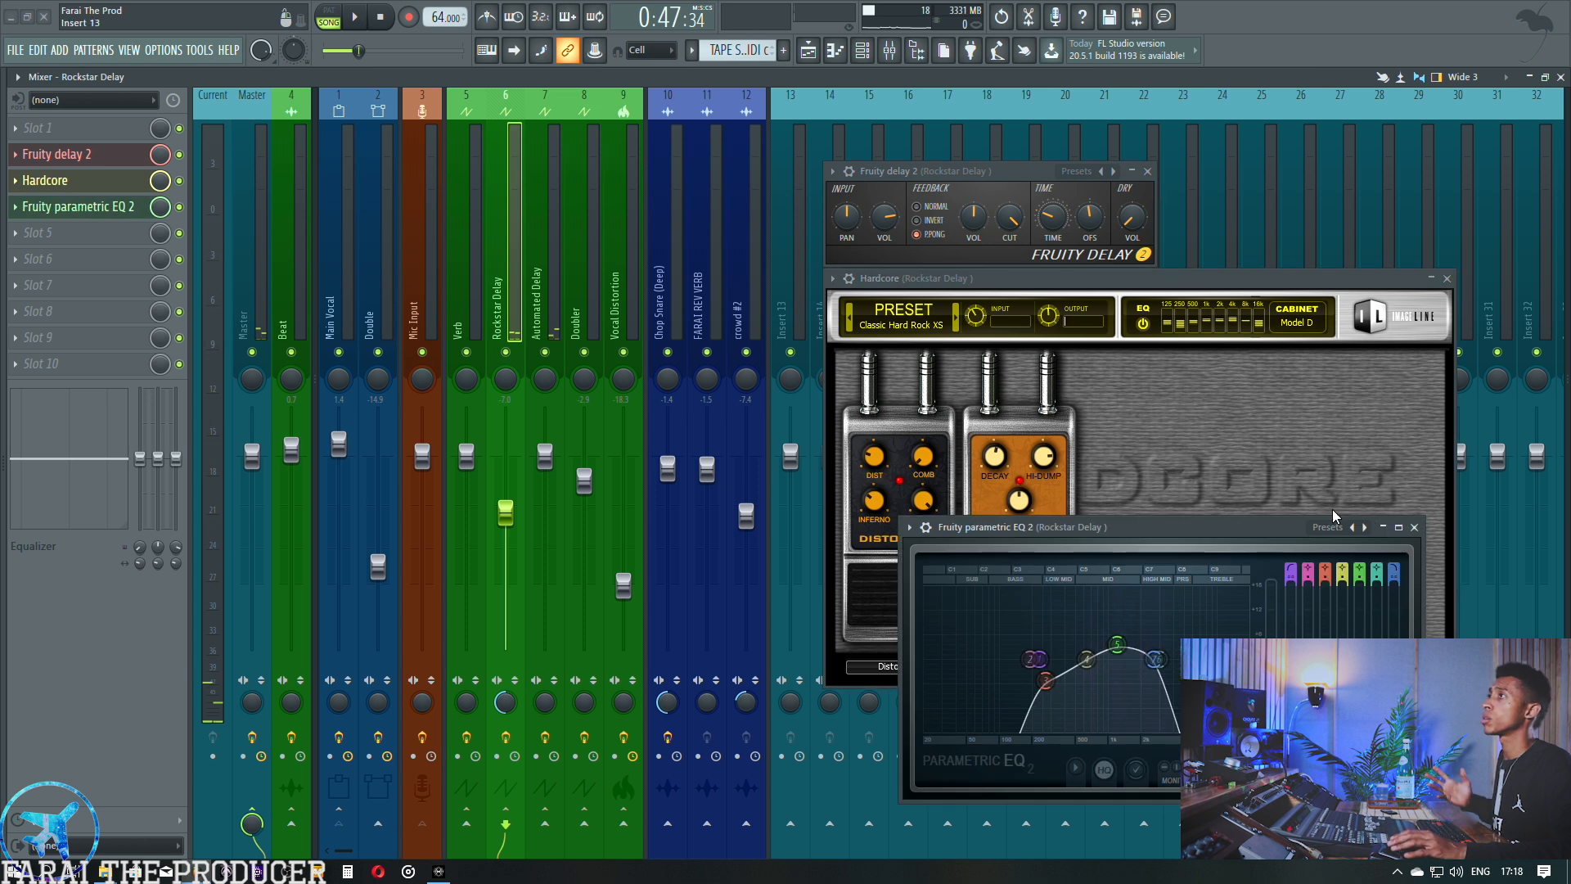
{"action": "left_click", "coordinate": [1415, 527]}
{"action": "left_click", "coordinate": [1447, 279]}
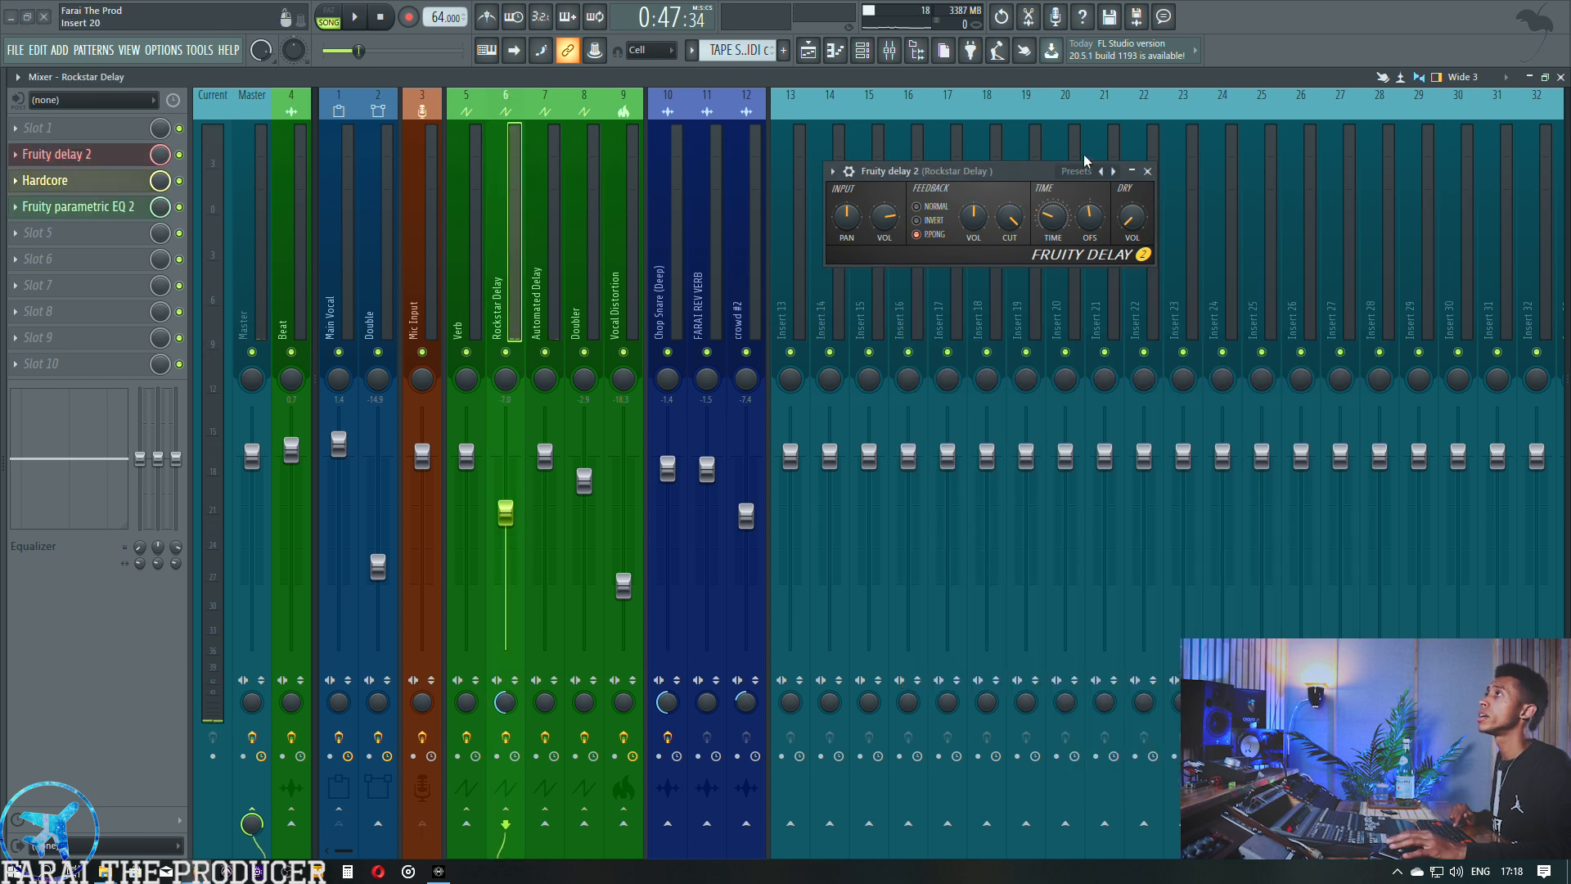
{"action": "left_click", "coordinate": [1148, 171]}
Review the Fruity Reeverb 2 settings on the Verb track and close the plugin.
{"action": "left_click", "coordinate": [460, 260]}
{"action": "left_click", "coordinate": [82, 127]}
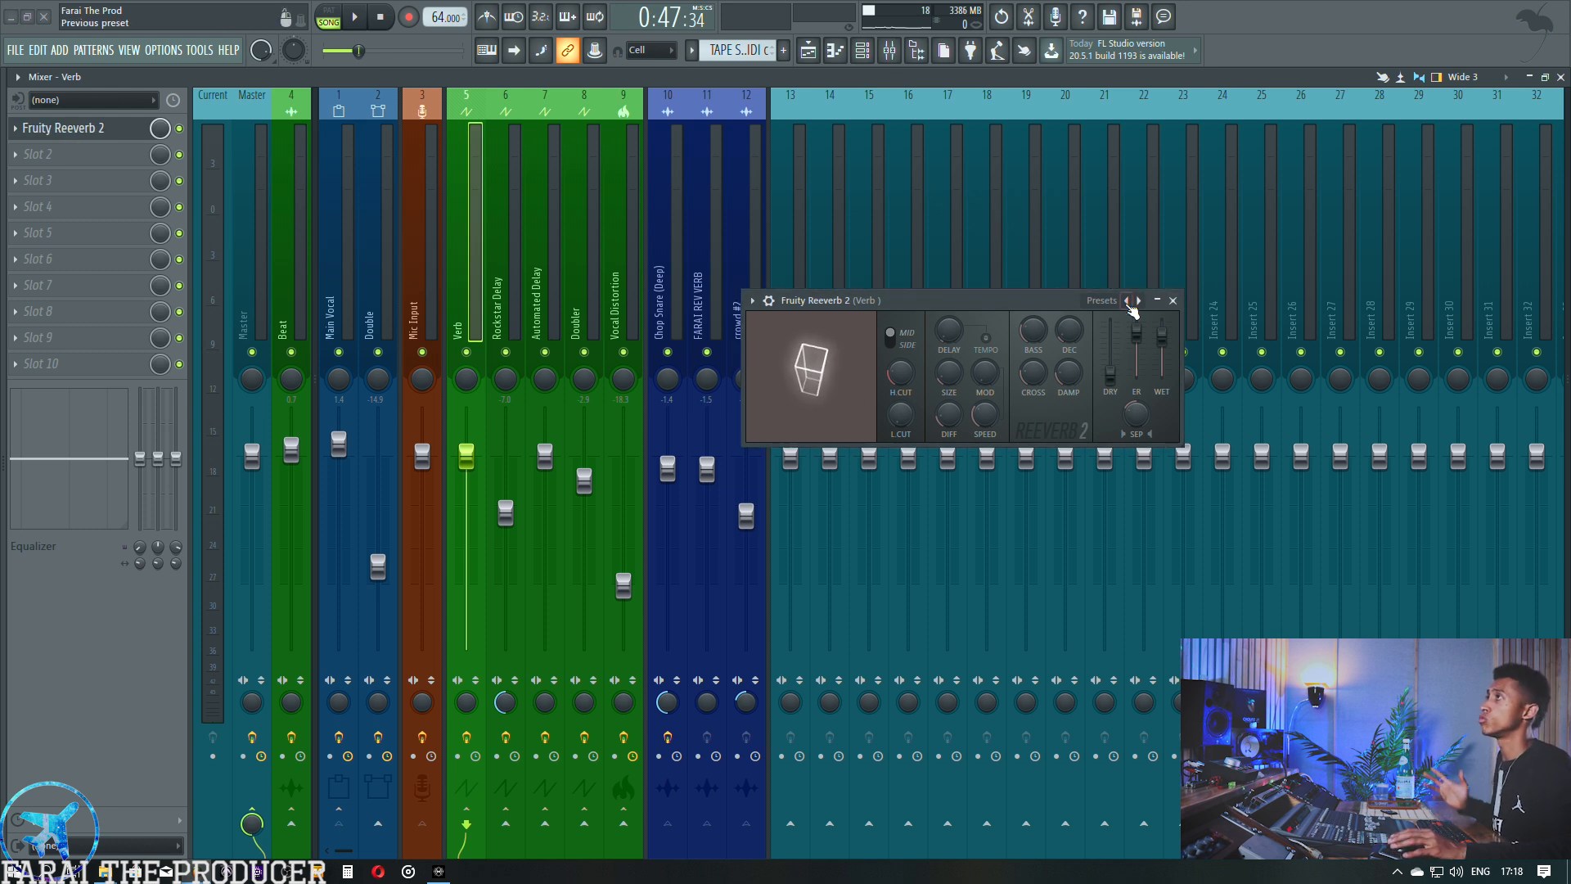
{"action": "left_click", "coordinate": [1172, 300]}
Review the FrontDAW and StudioRack Stereo plugins on the Beat track, closing each one after viewing.
{"action": "left_click", "coordinate": [281, 263]}
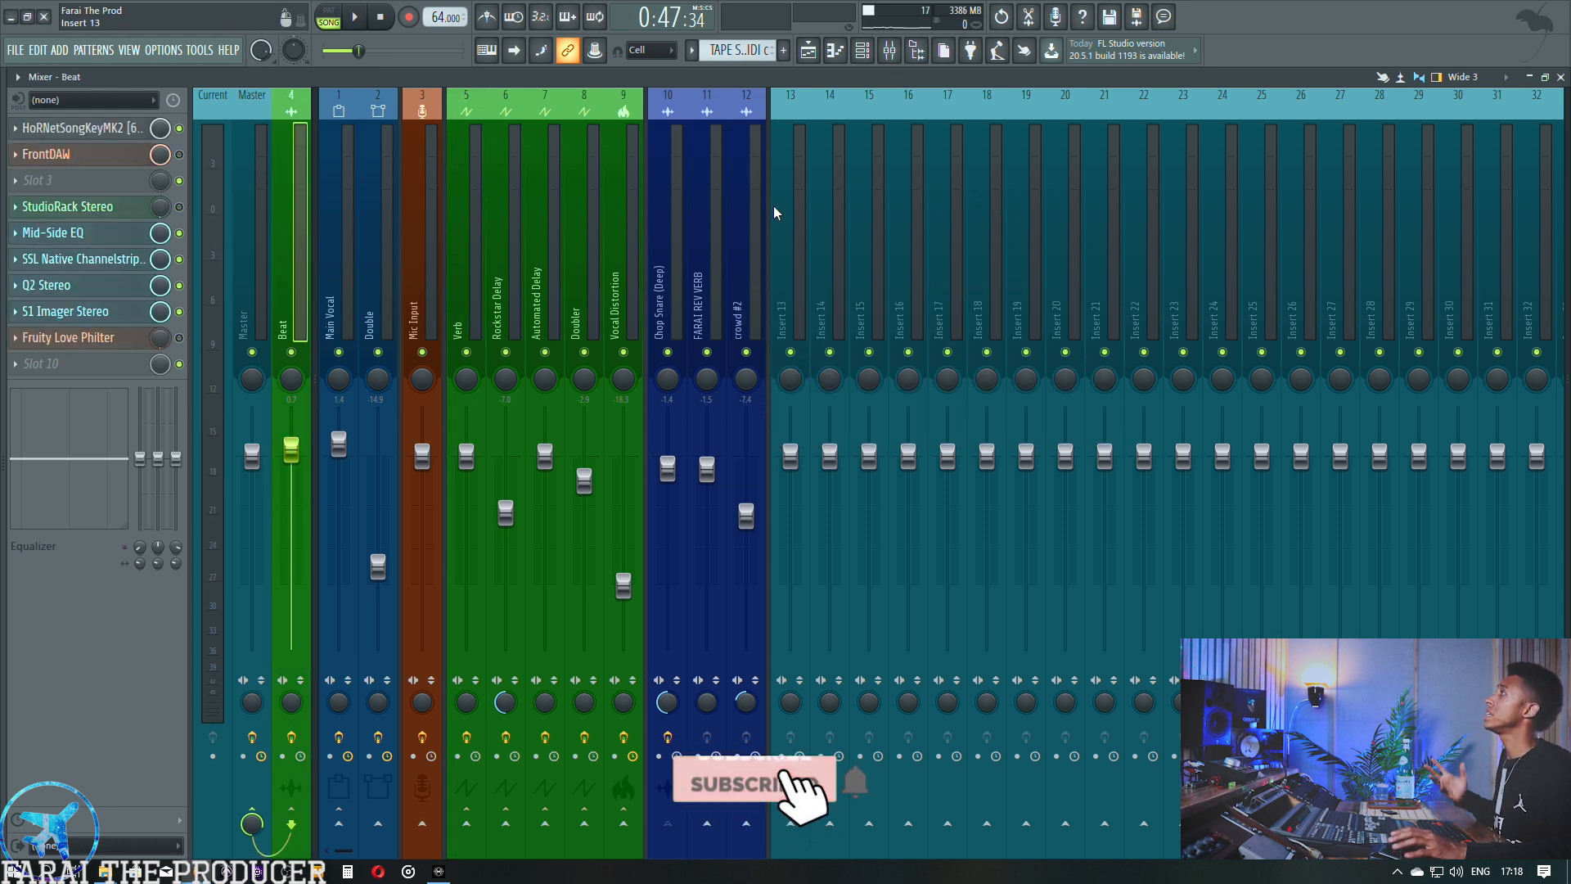
{"action": "left_click", "coordinate": [57, 154]}
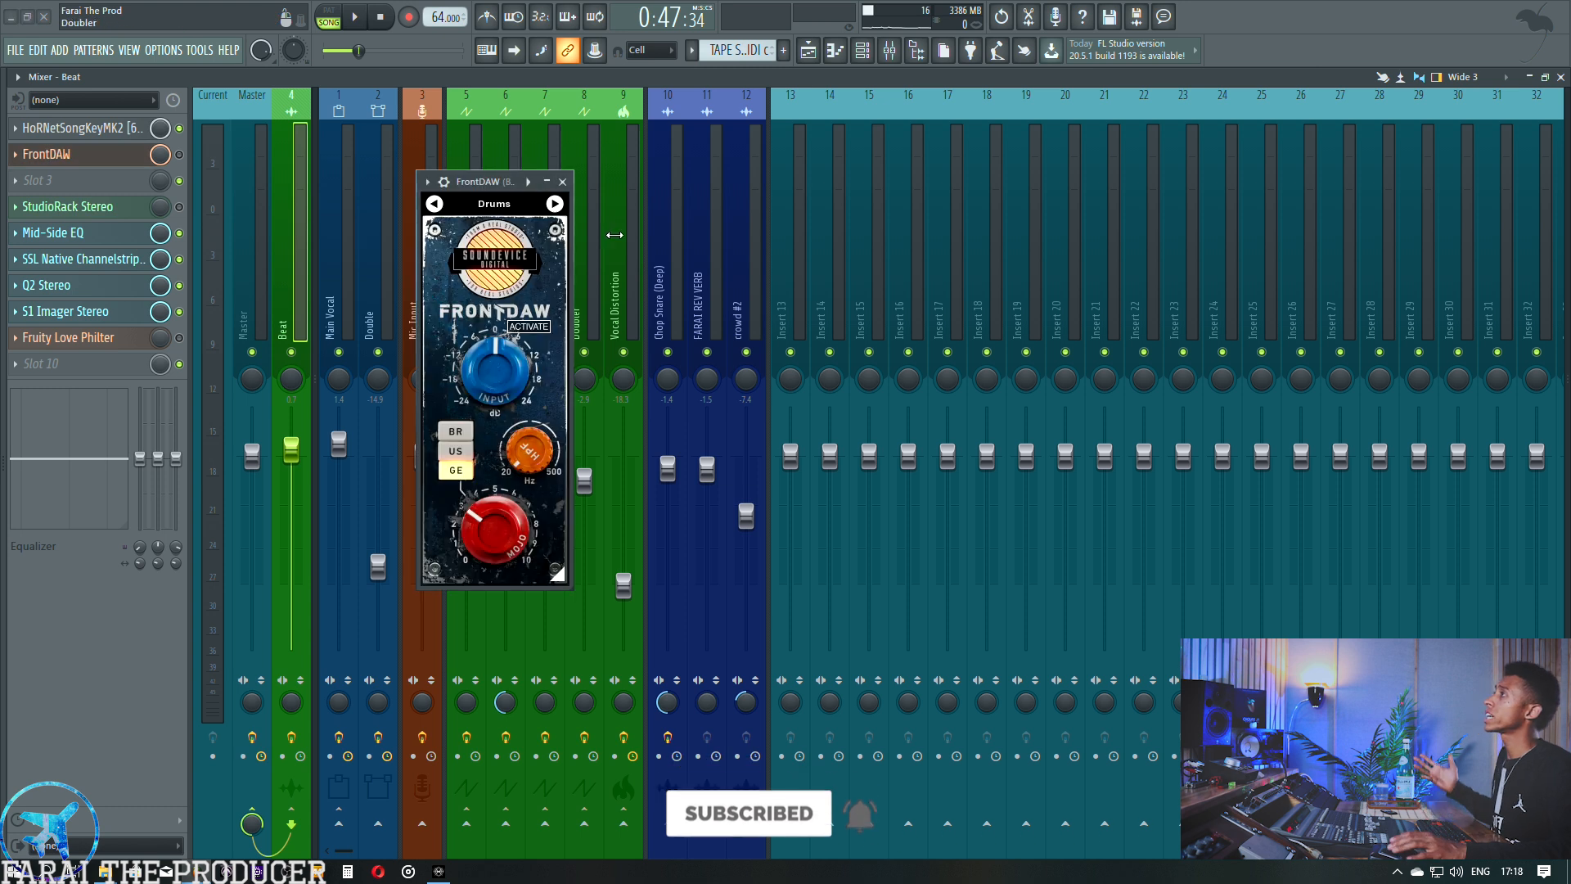
{"action": "left_click_drag", "start_coordinate": [498, 185], "coordinate": [1174, 197]}
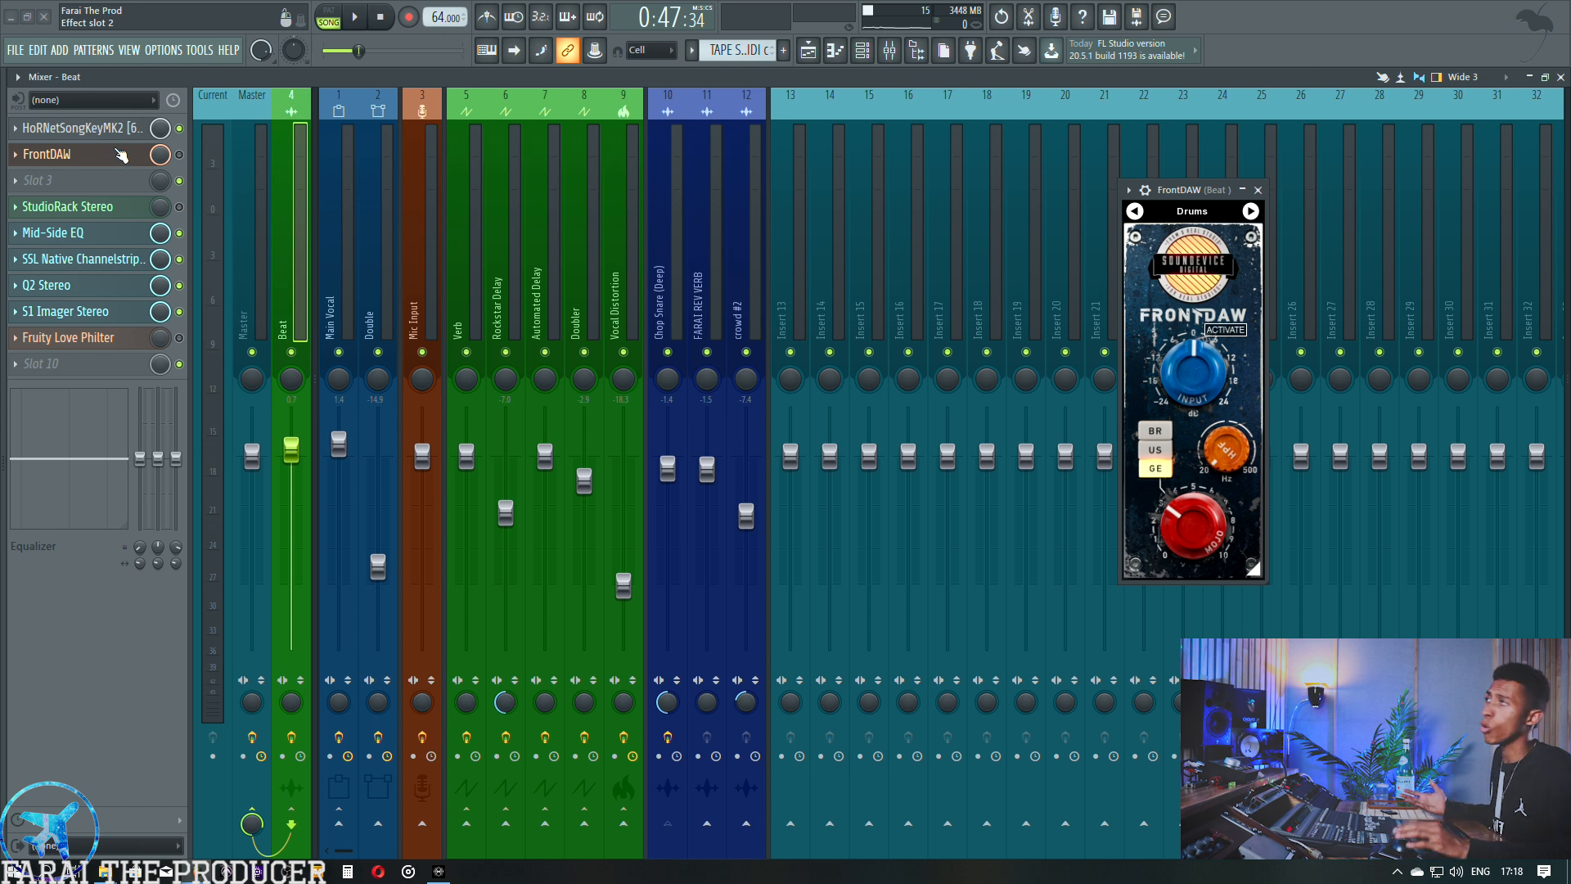
{"action": "left_click_drag", "start_coordinate": [1179, 200], "coordinate": [1154, 196]}
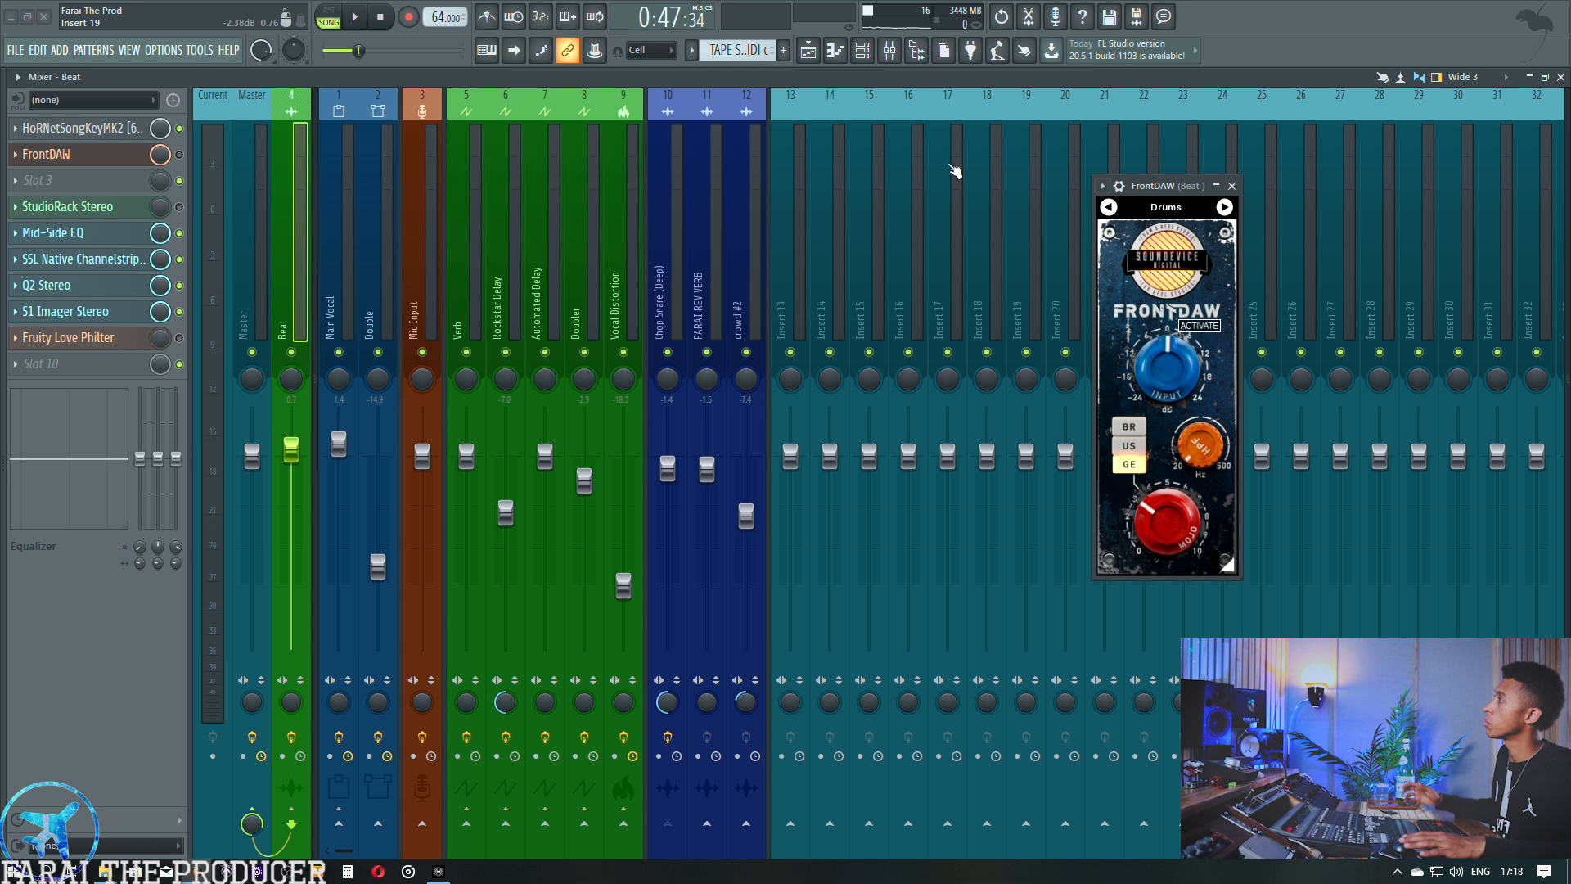
{"action": "left_click", "coordinate": [124, 155]}
{"action": "left_click", "coordinate": [123, 157]}
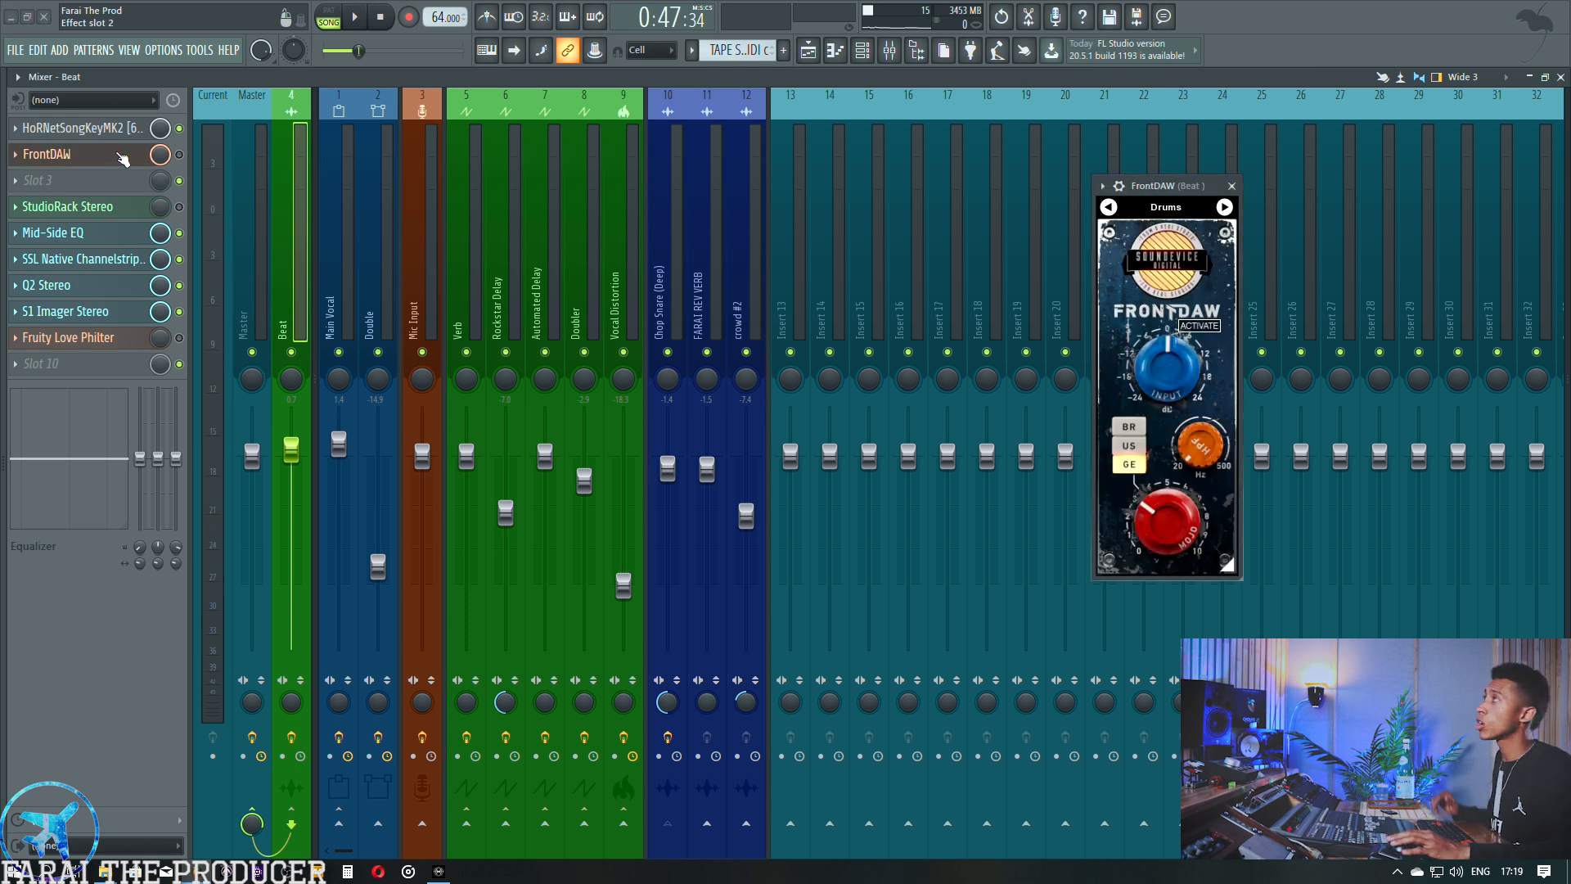
{"action": "left_click", "coordinate": [123, 158]}
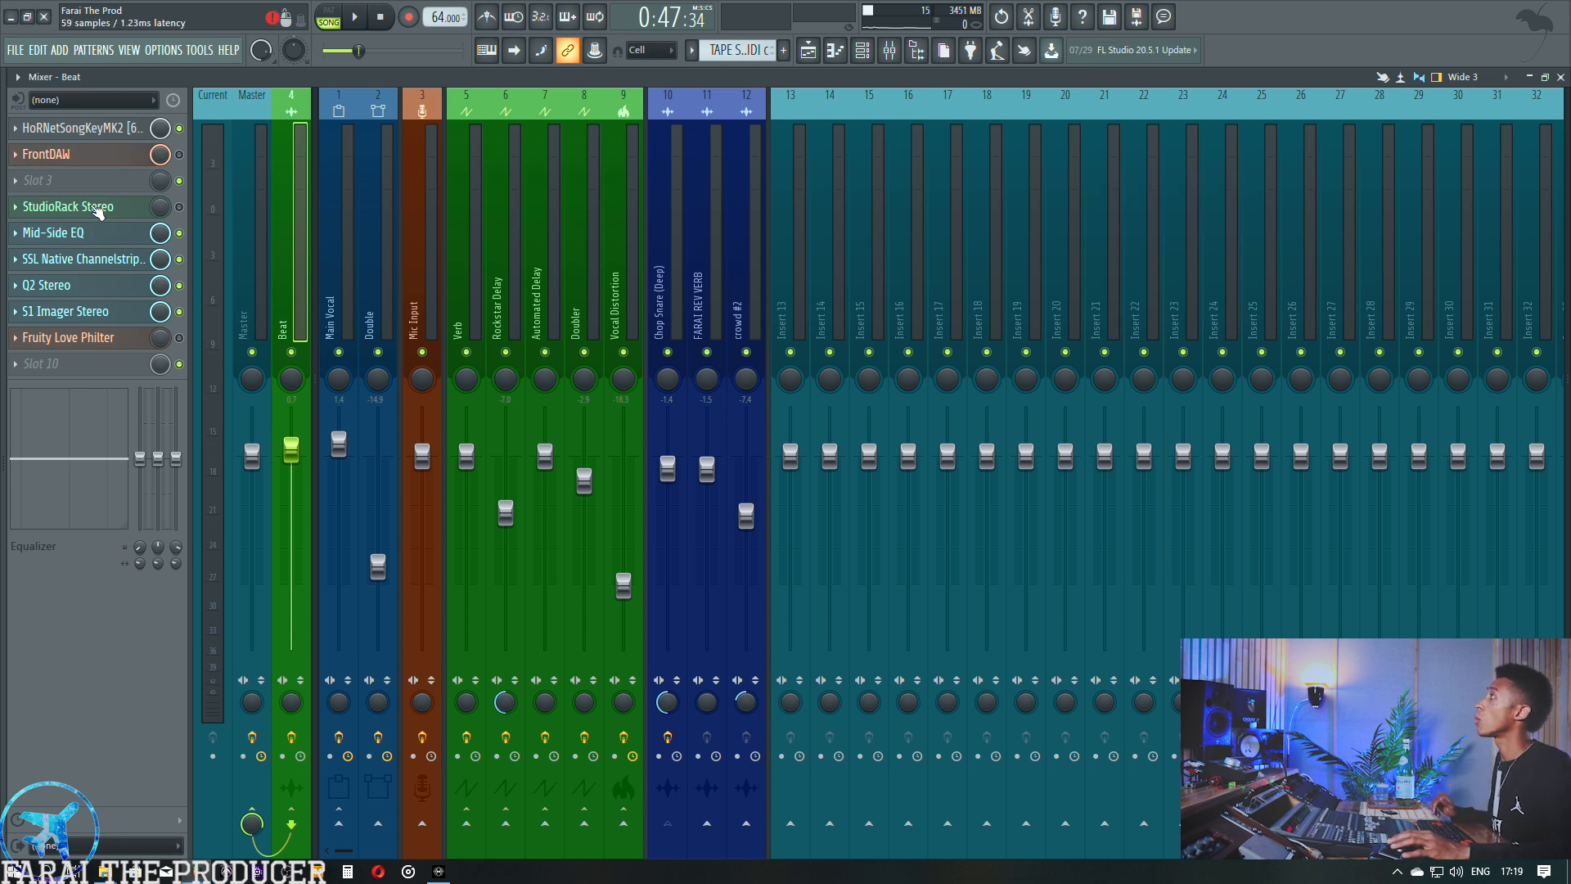
{"action": "left_click", "coordinate": [96, 207]}
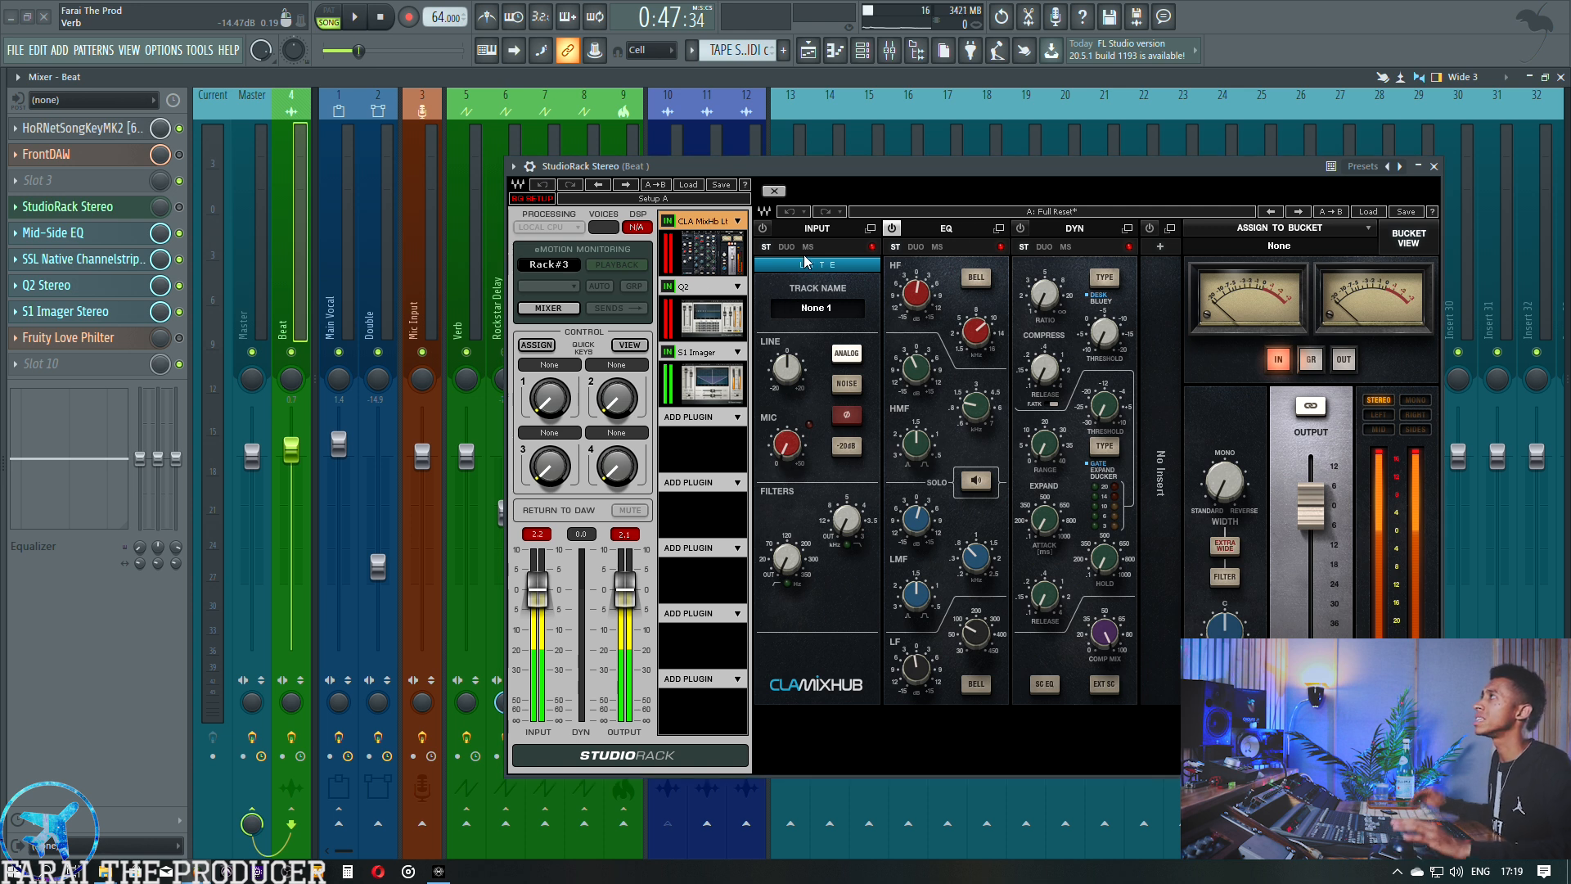
{"action": "left_click", "coordinate": [97, 207]}
Open the Beat track's Mid-Side EQ patch and examine its Side (Stereo) and Mid (Mono) equalizer curves.
{"action": "left_click", "coordinate": [98, 235]}
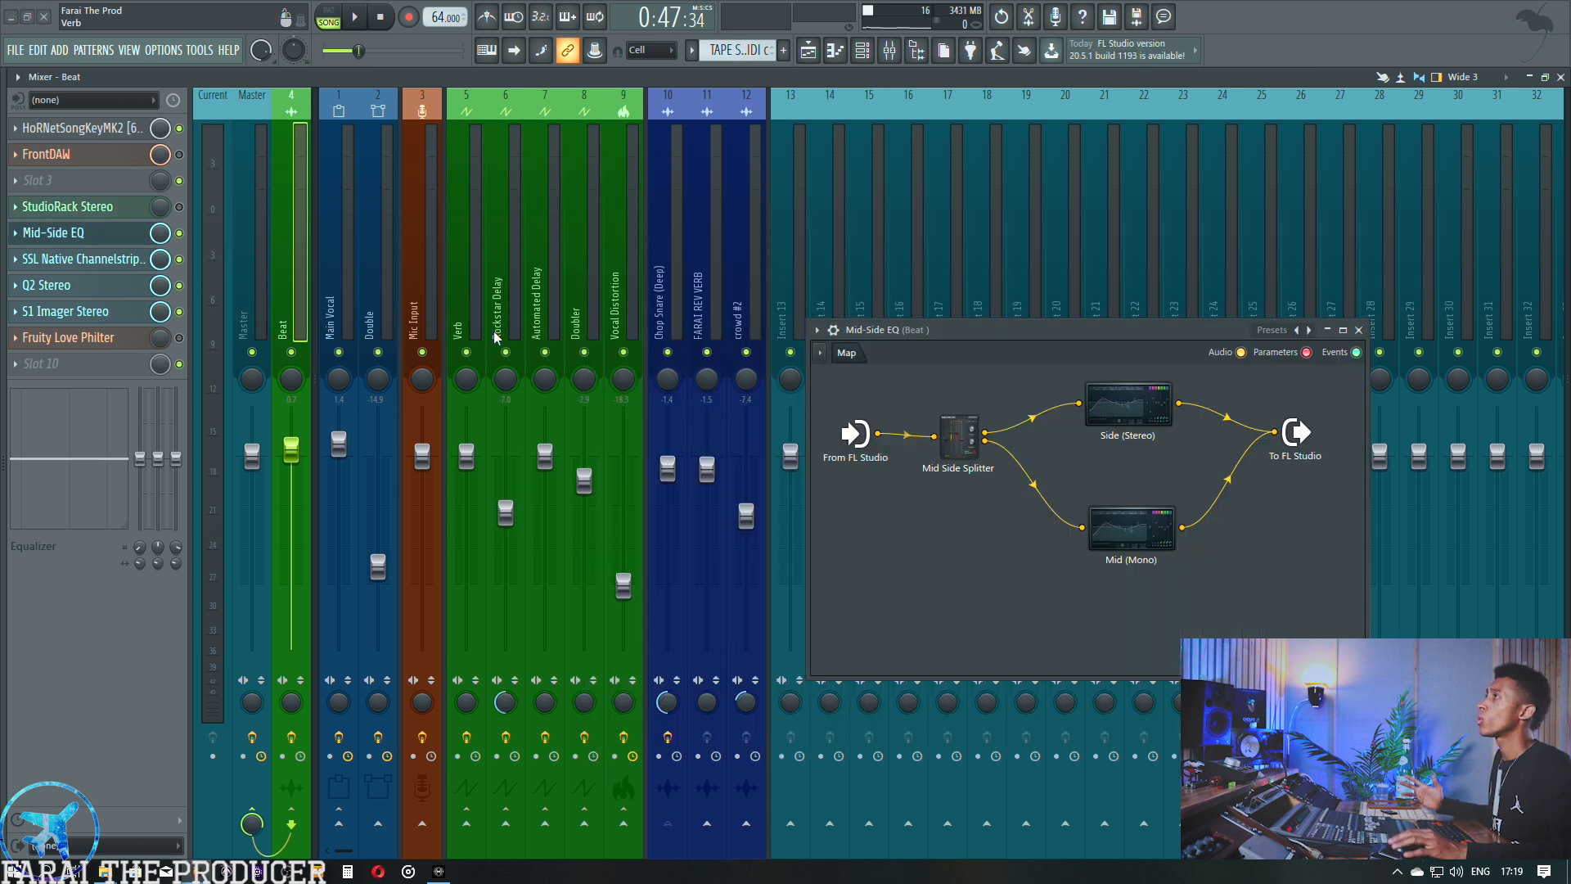
{"action": "left_click", "coordinate": [1114, 407]}
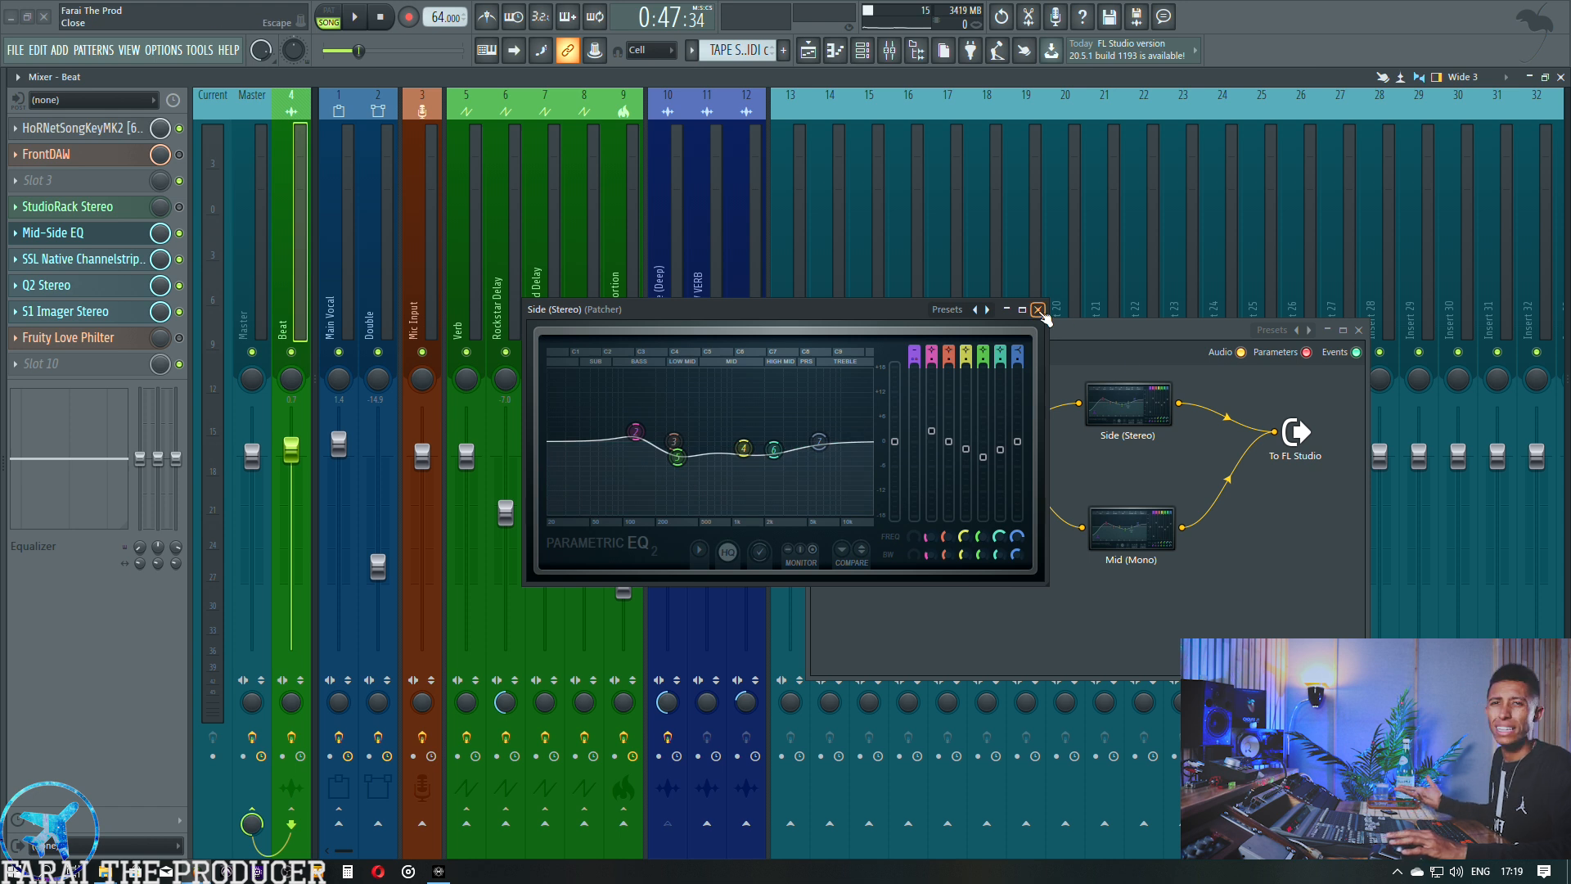
{"action": "left_click", "coordinate": [1037, 310]}
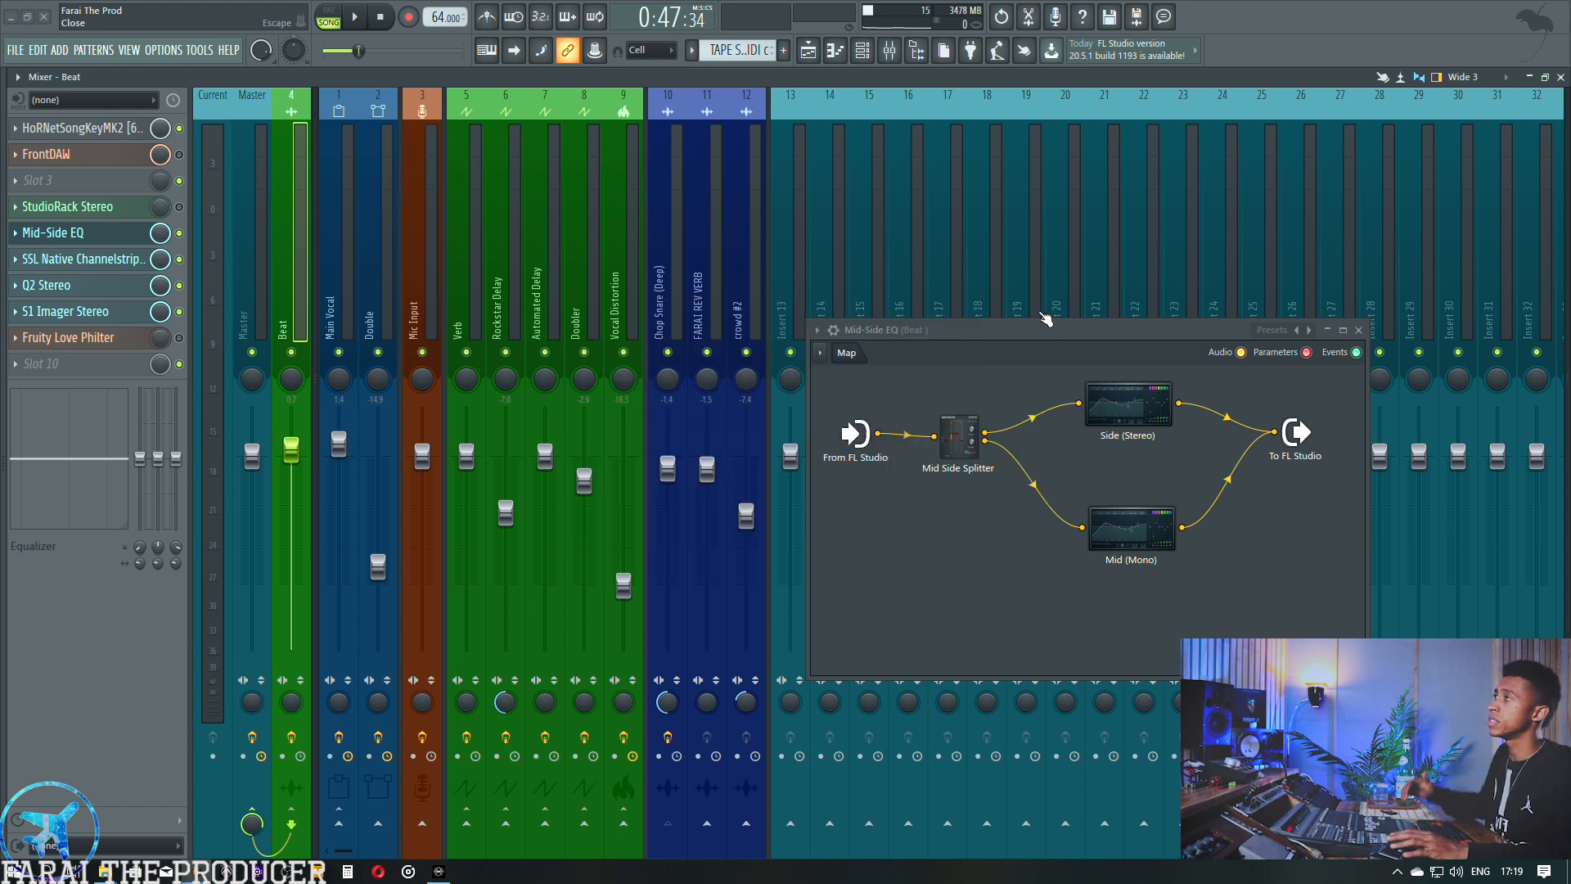
{"action": "left_click", "coordinate": [1130, 528]}
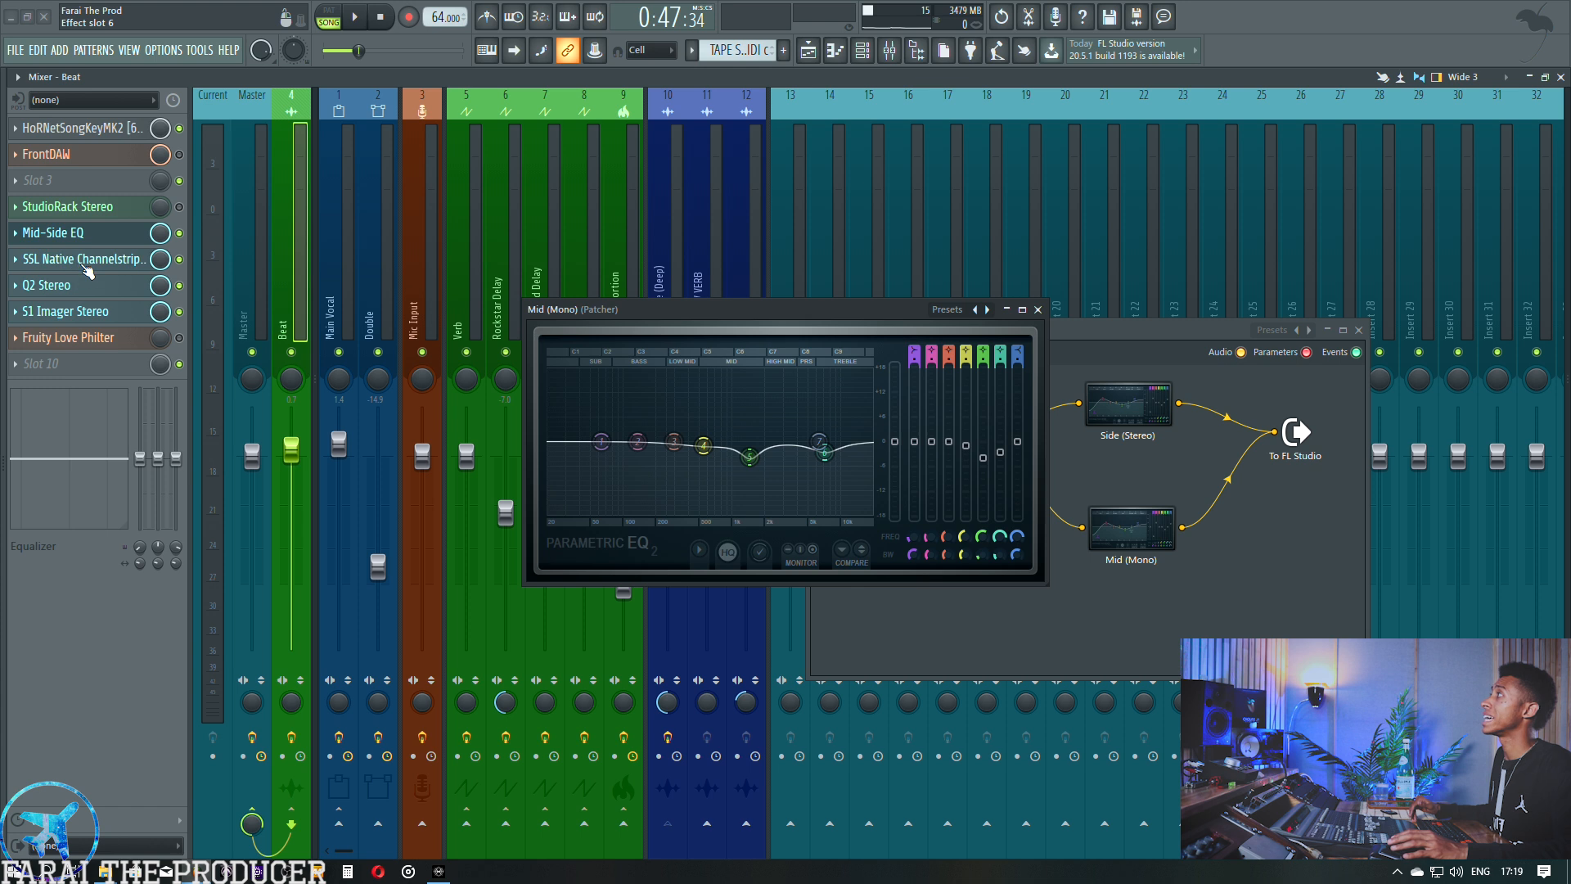
View the SSL Native Channelstrip on the Beat track, close it and reopen StudioRack Stereo.
{"action": "left_click", "coordinate": [85, 260]}
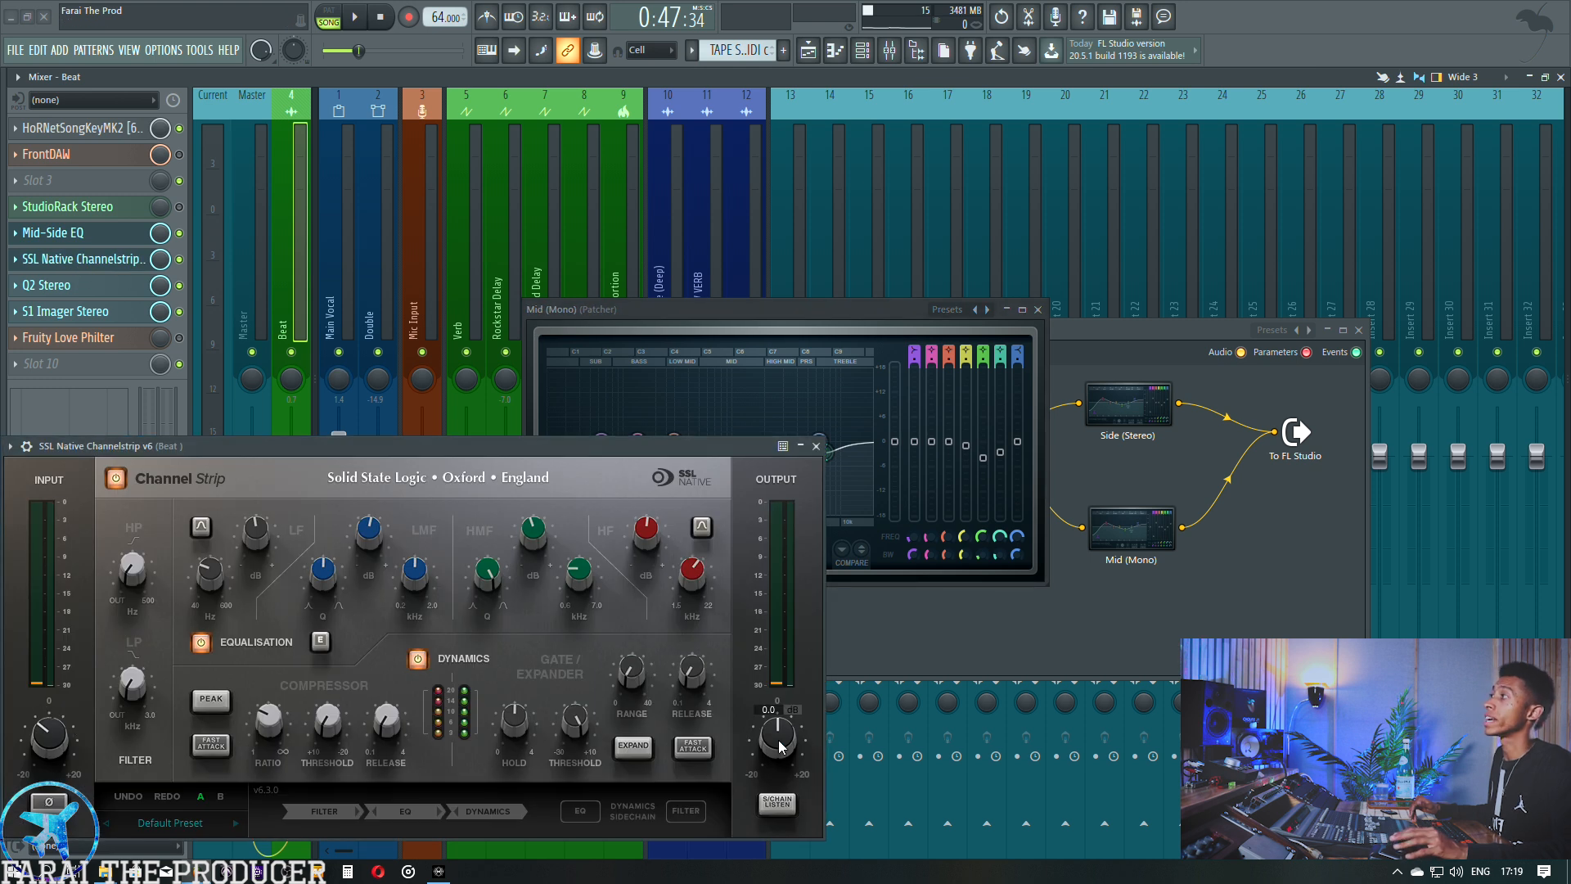
{"action": "left_click", "coordinate": [95, 258]}
{"action": "left_click", "coordinate": [101, 206]}
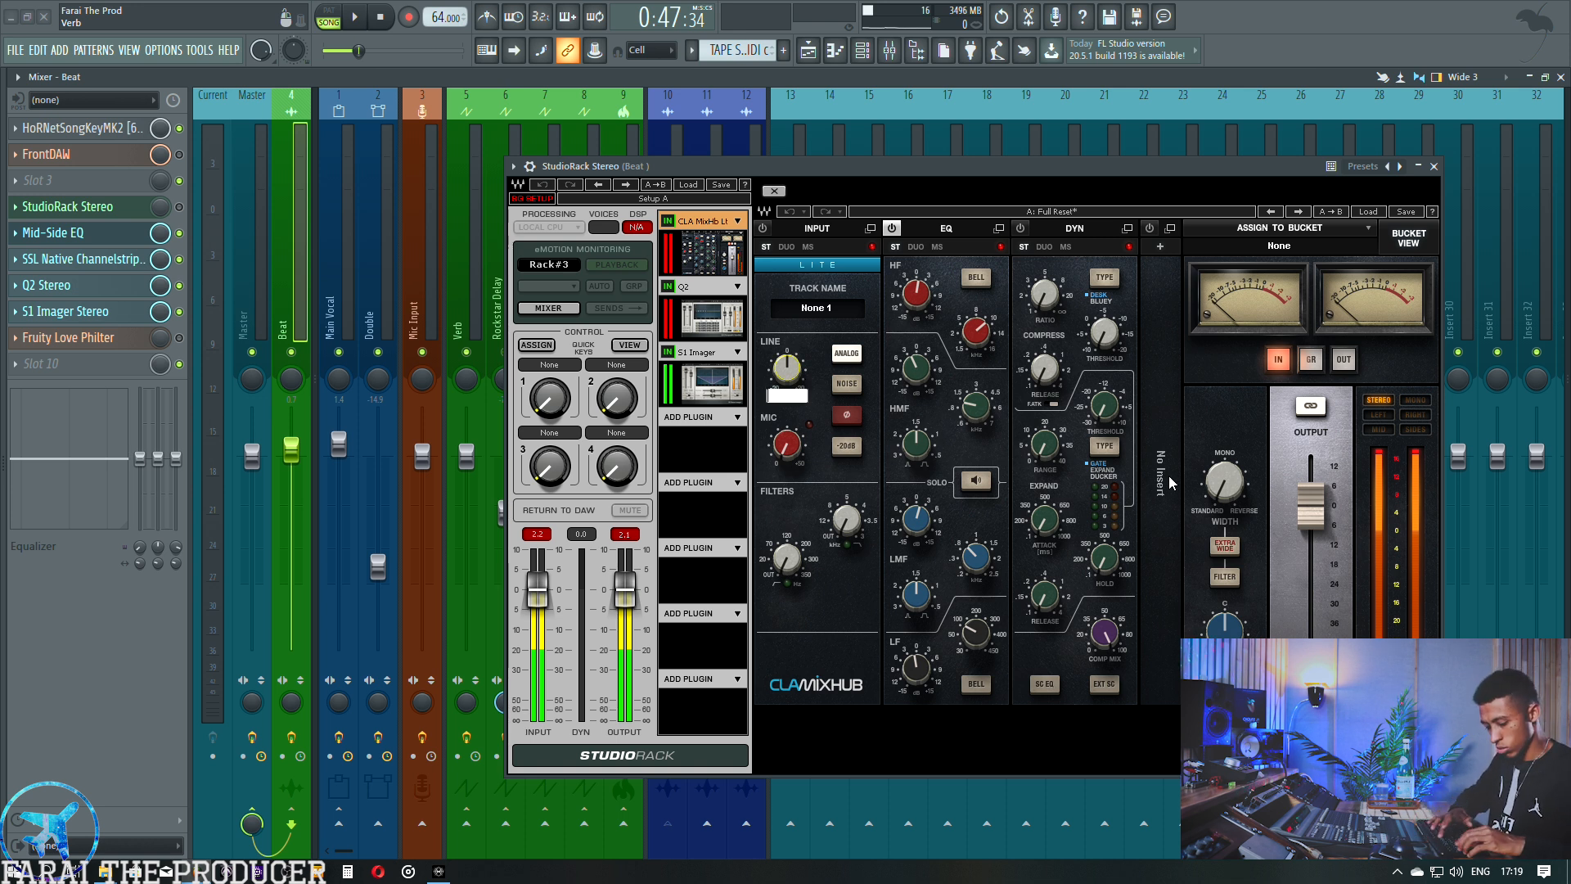
View the SSL Native Channelstrip on the Beat track, and close it along with the StudioRack Stereo and Mid-Side EQ windows.
{"action": "key", "text": "Return"}
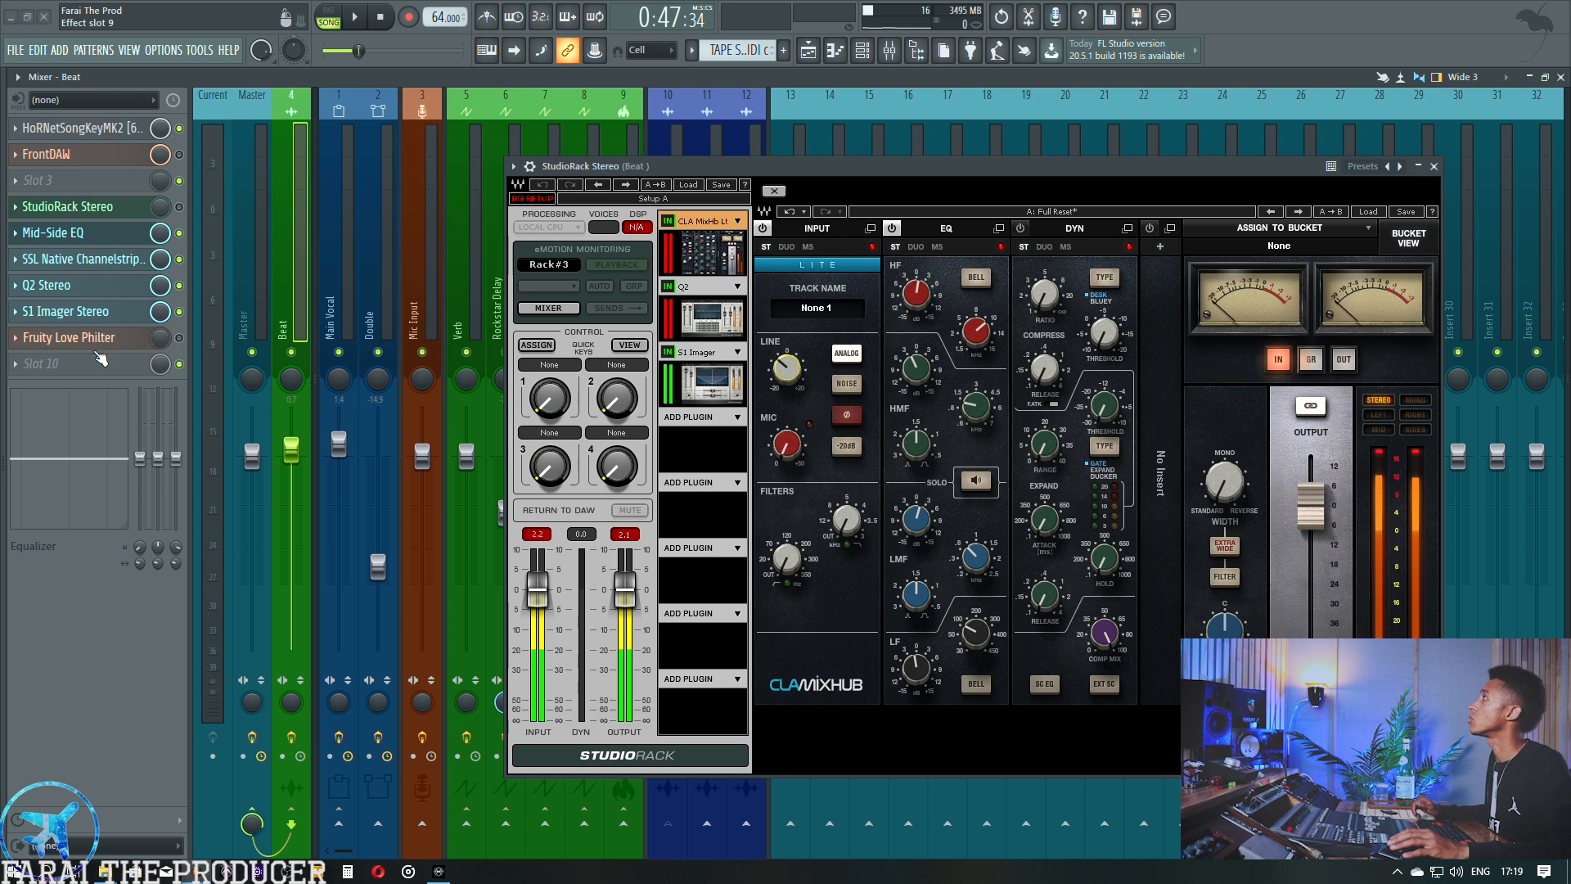
{"action": "left_click", "coordinate": [97, 258]}
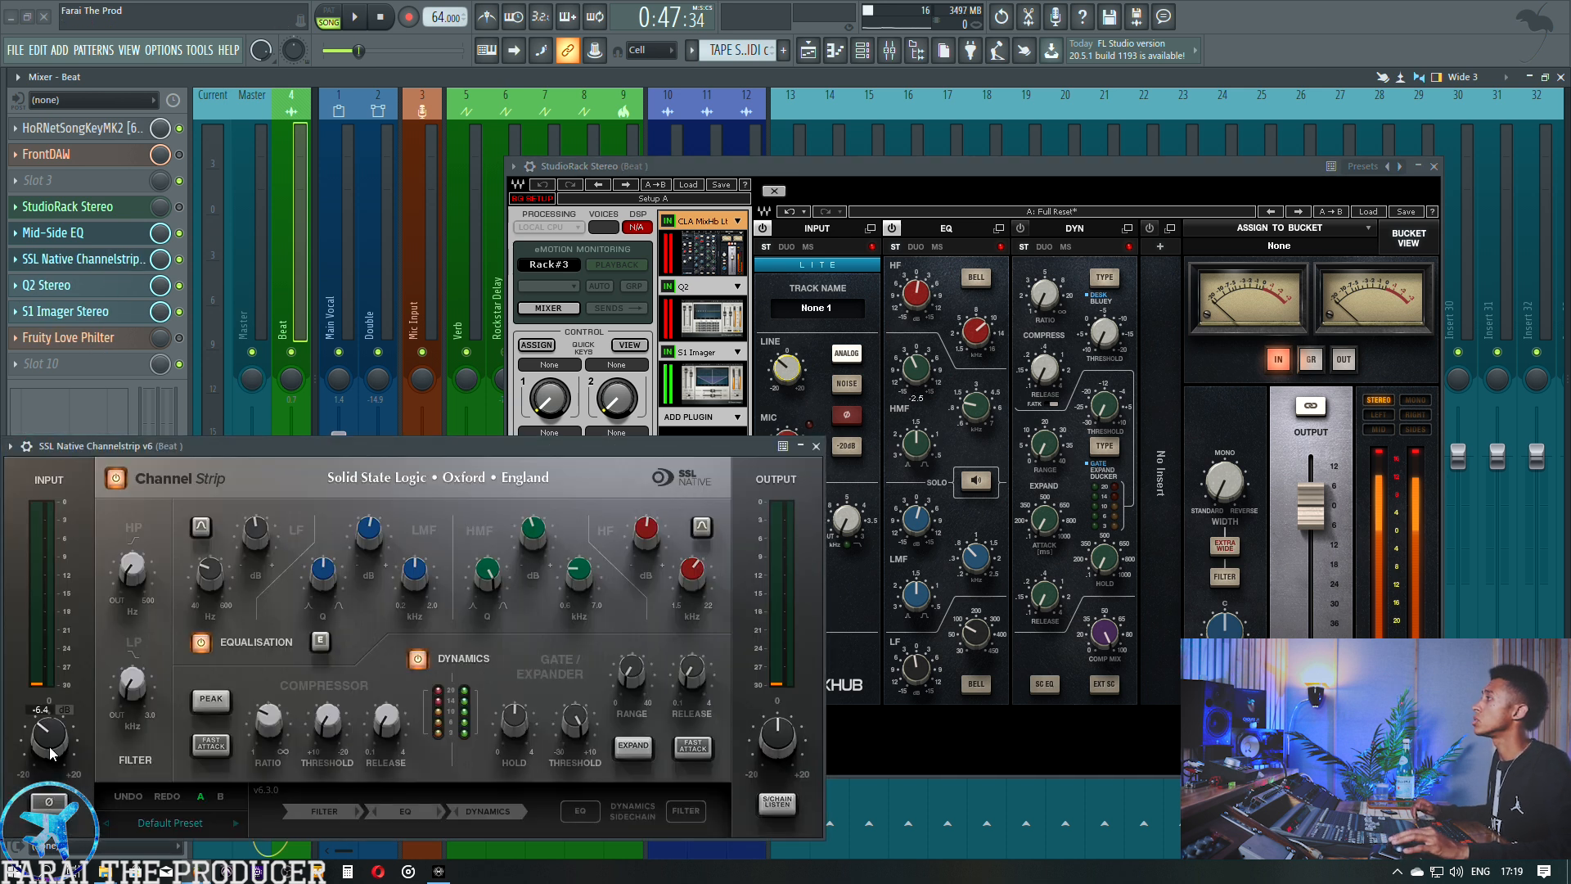
{"action": "left_click", "coordinate": [816, 447]}
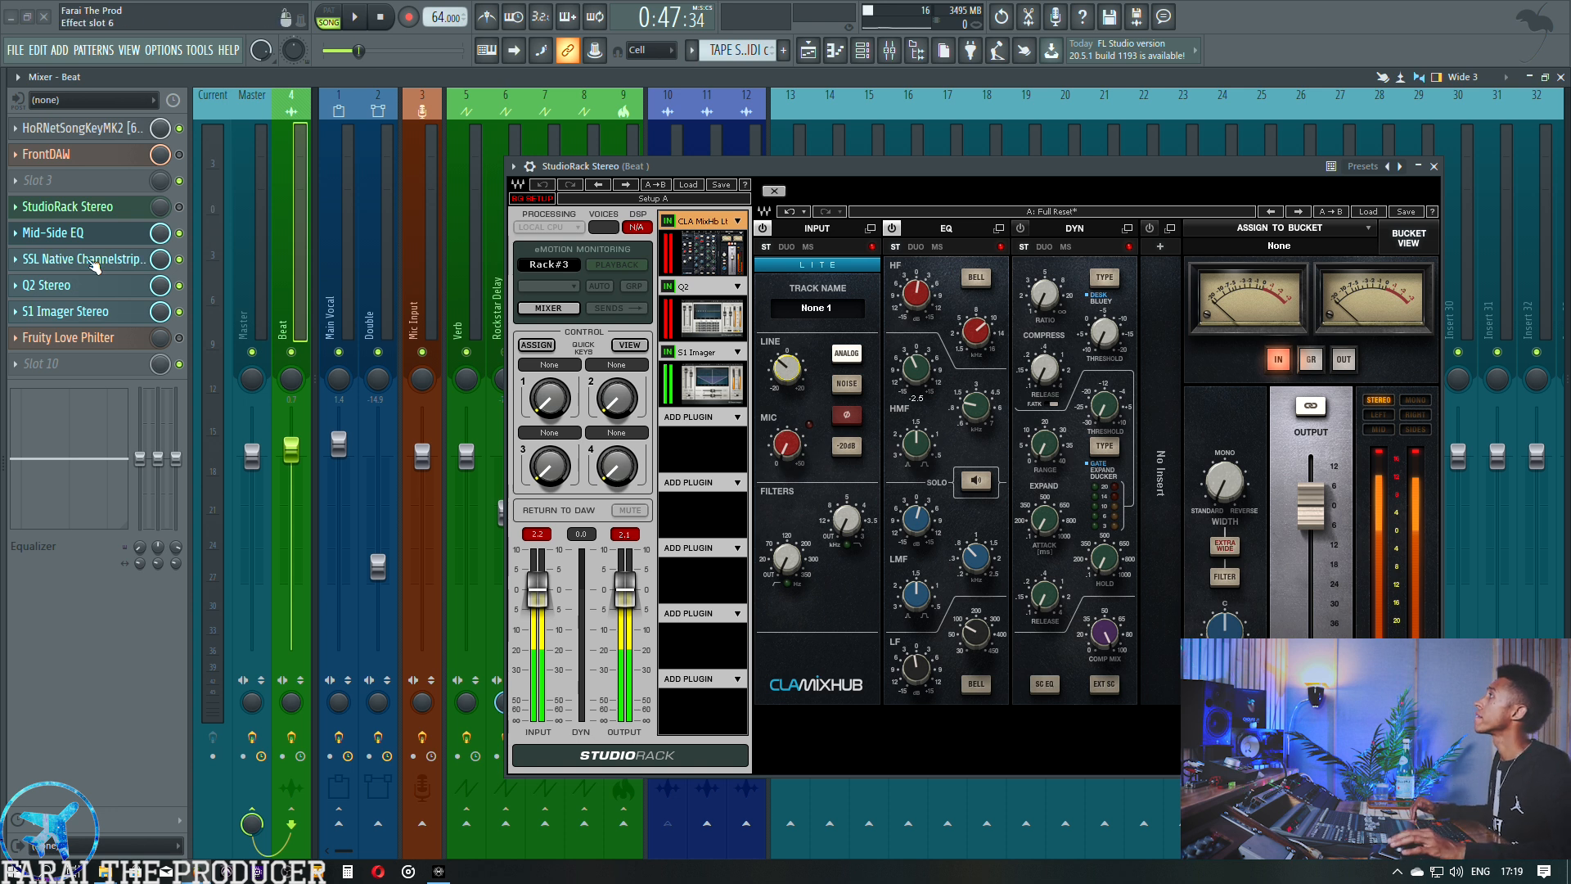
{"action": "left_click", "coordinate": [65, 206]}
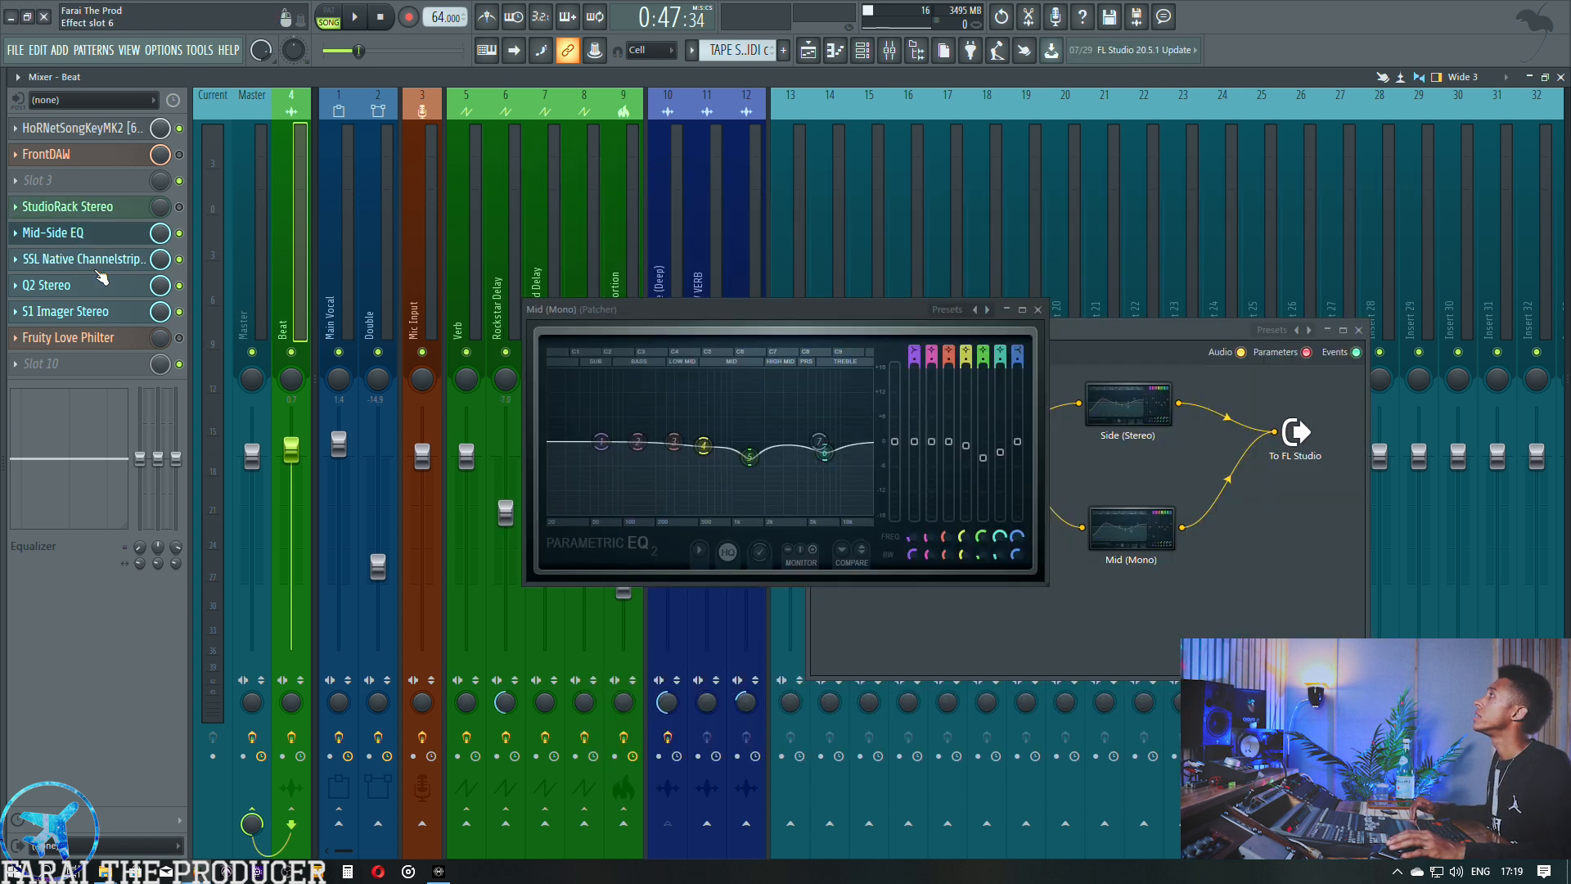
{"action": "left_click", "coordinate": [1132, 537]}
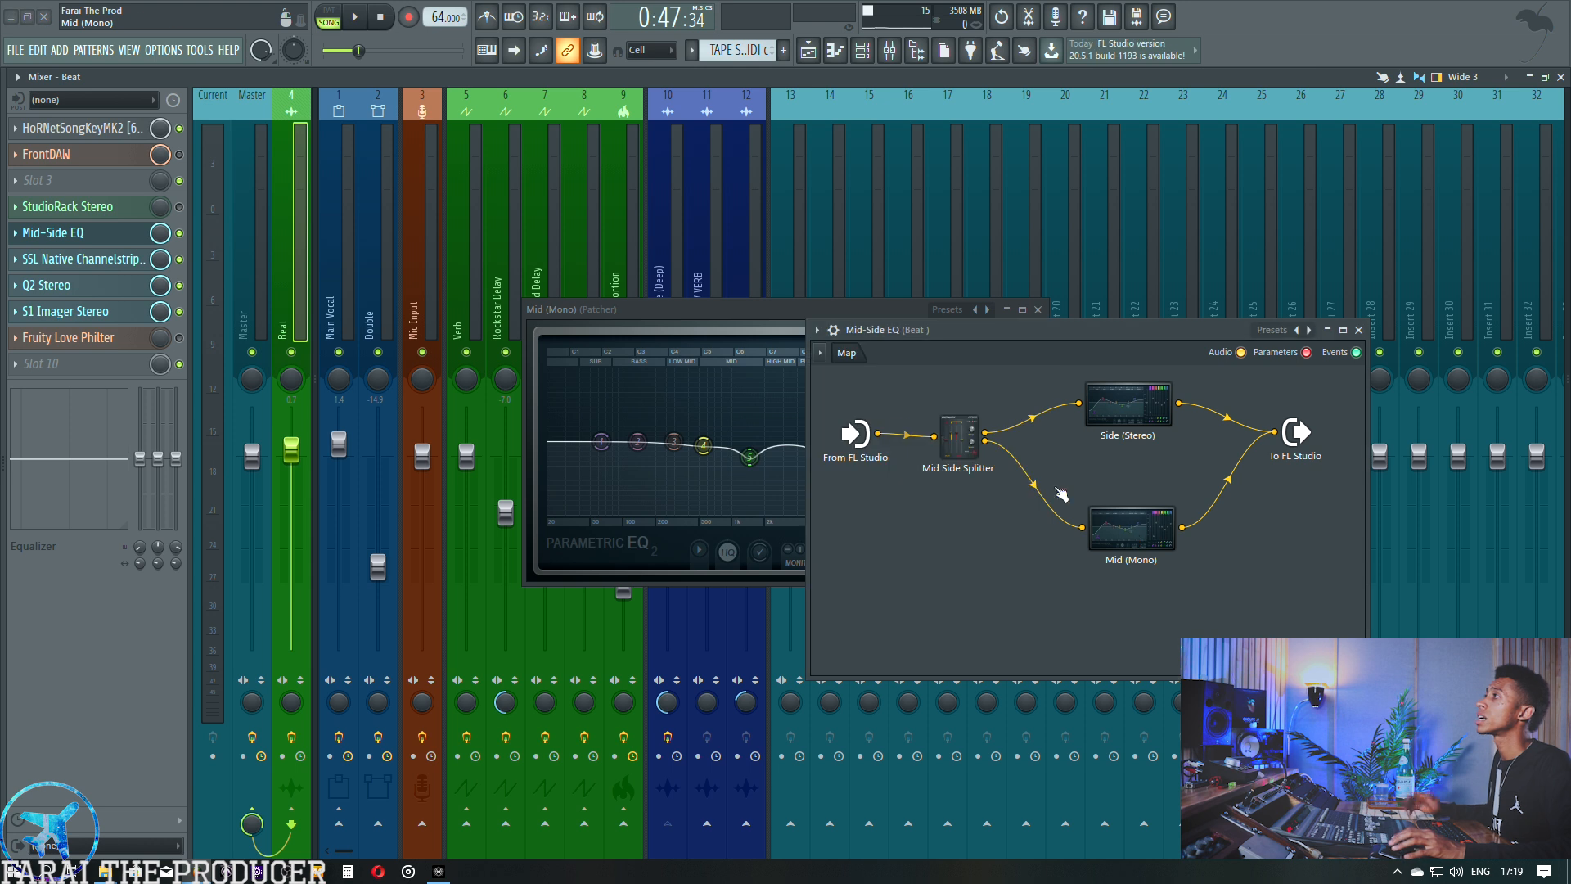
{"action": "left_click", "coordinate": [1358, 330]}
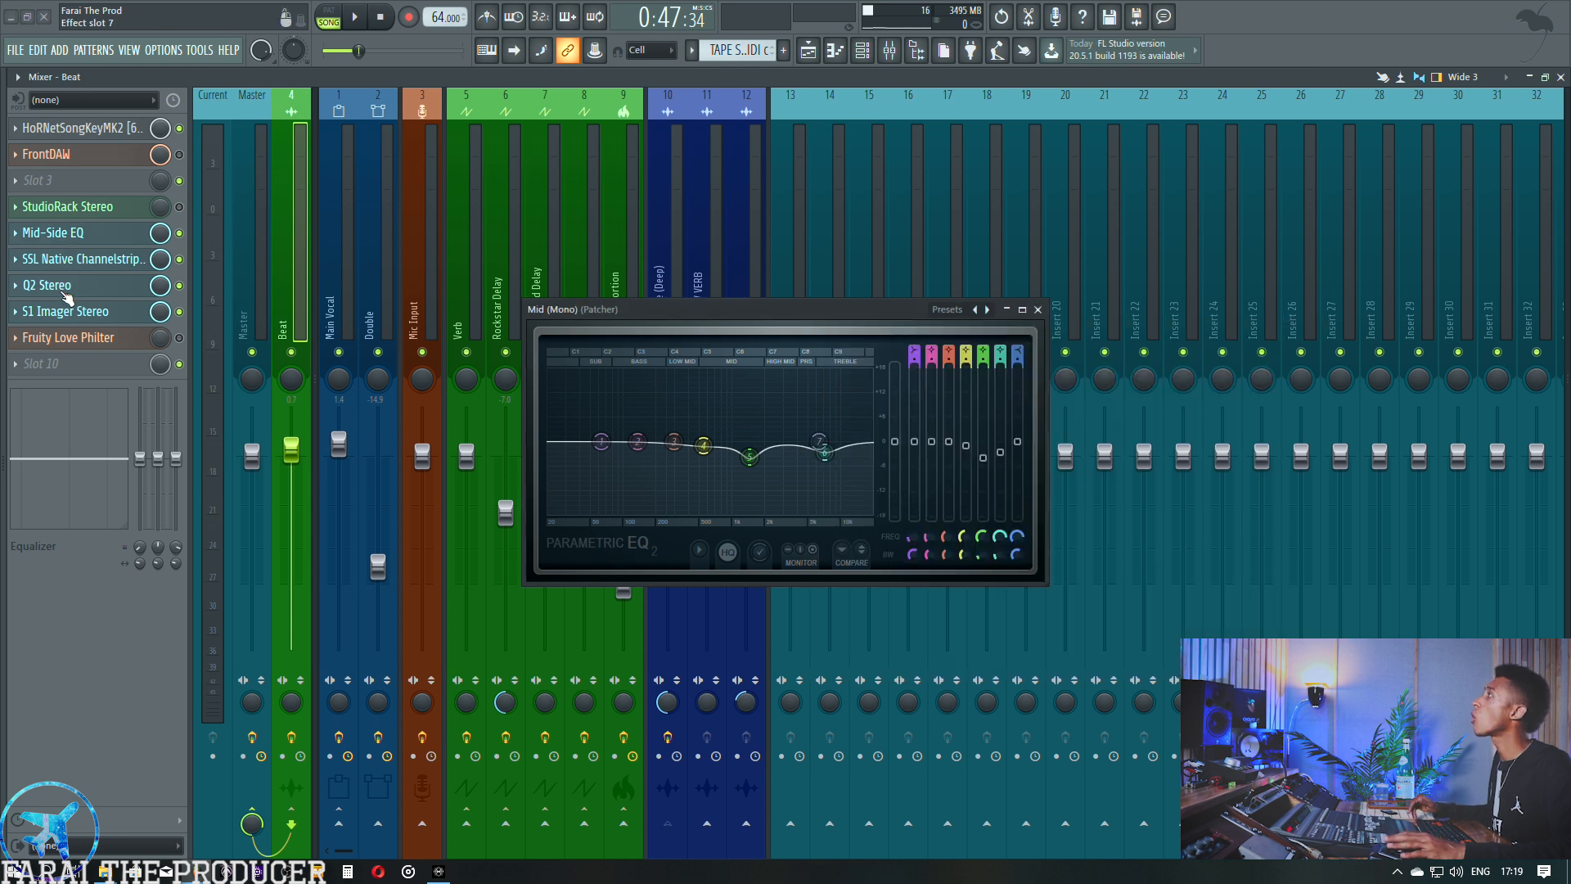
Open Q2 Stereo on the Beat track, close the leftover Mid (Mono) equalizer and examine the two Q2 bands.
{"action": "left_click", "coordinate": [46, 285]}
{"action": "left_click_drag", "start_coordinate": [803, 346], "coordinate": [1027, 242]}
{"action": "left_click", "coordinate": [1038, 310]}
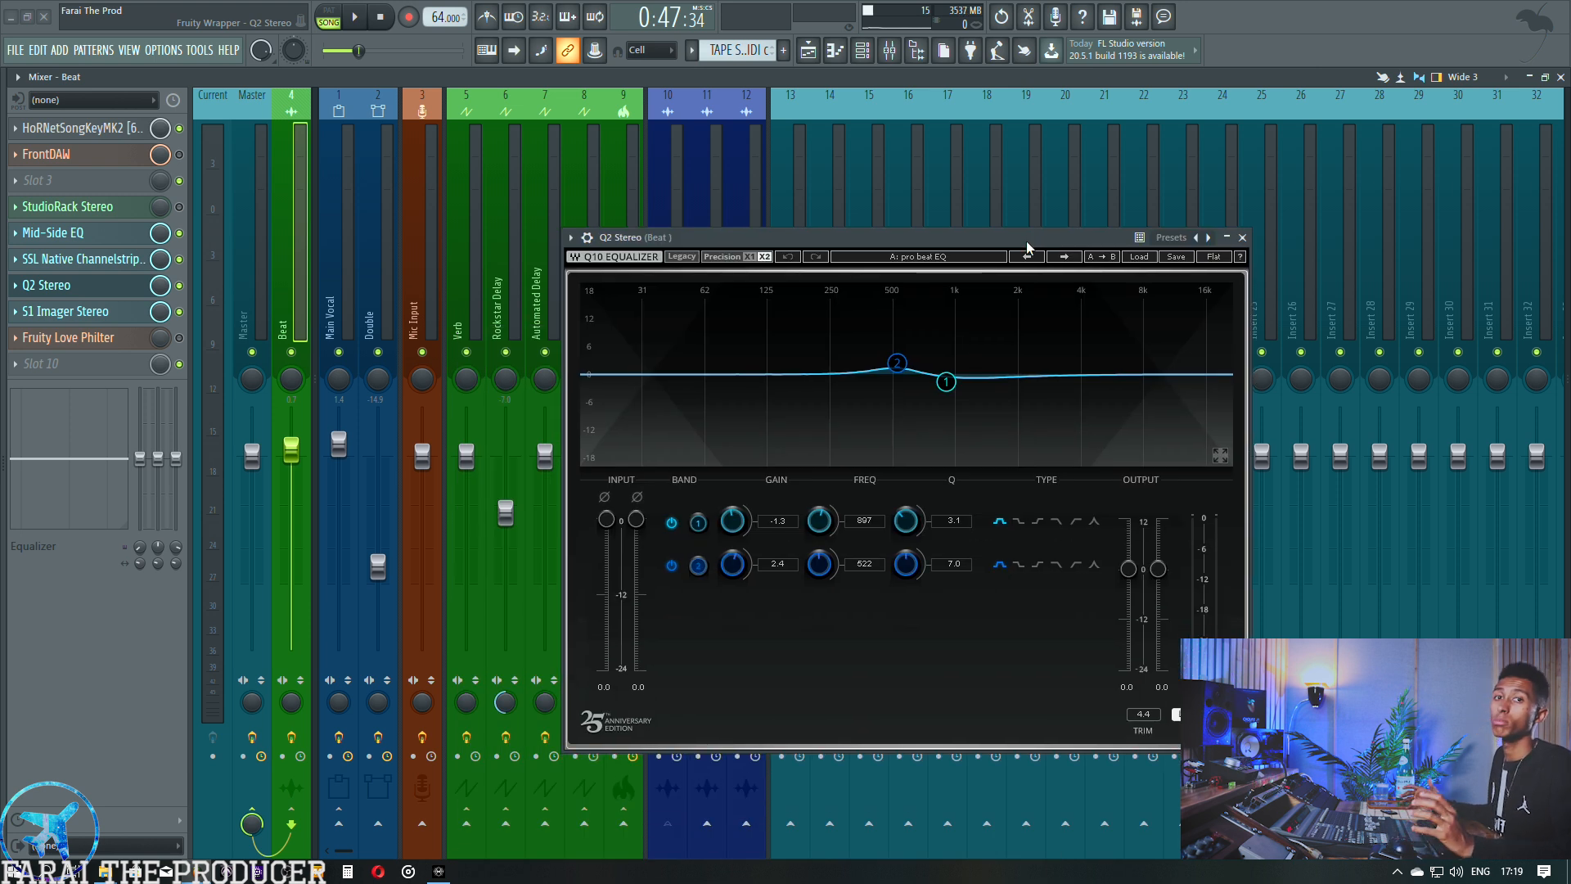
{"action": "left_click", "coordinate": [897, 362]}
{"action": "left_click", "coordinate": [947, 385]}
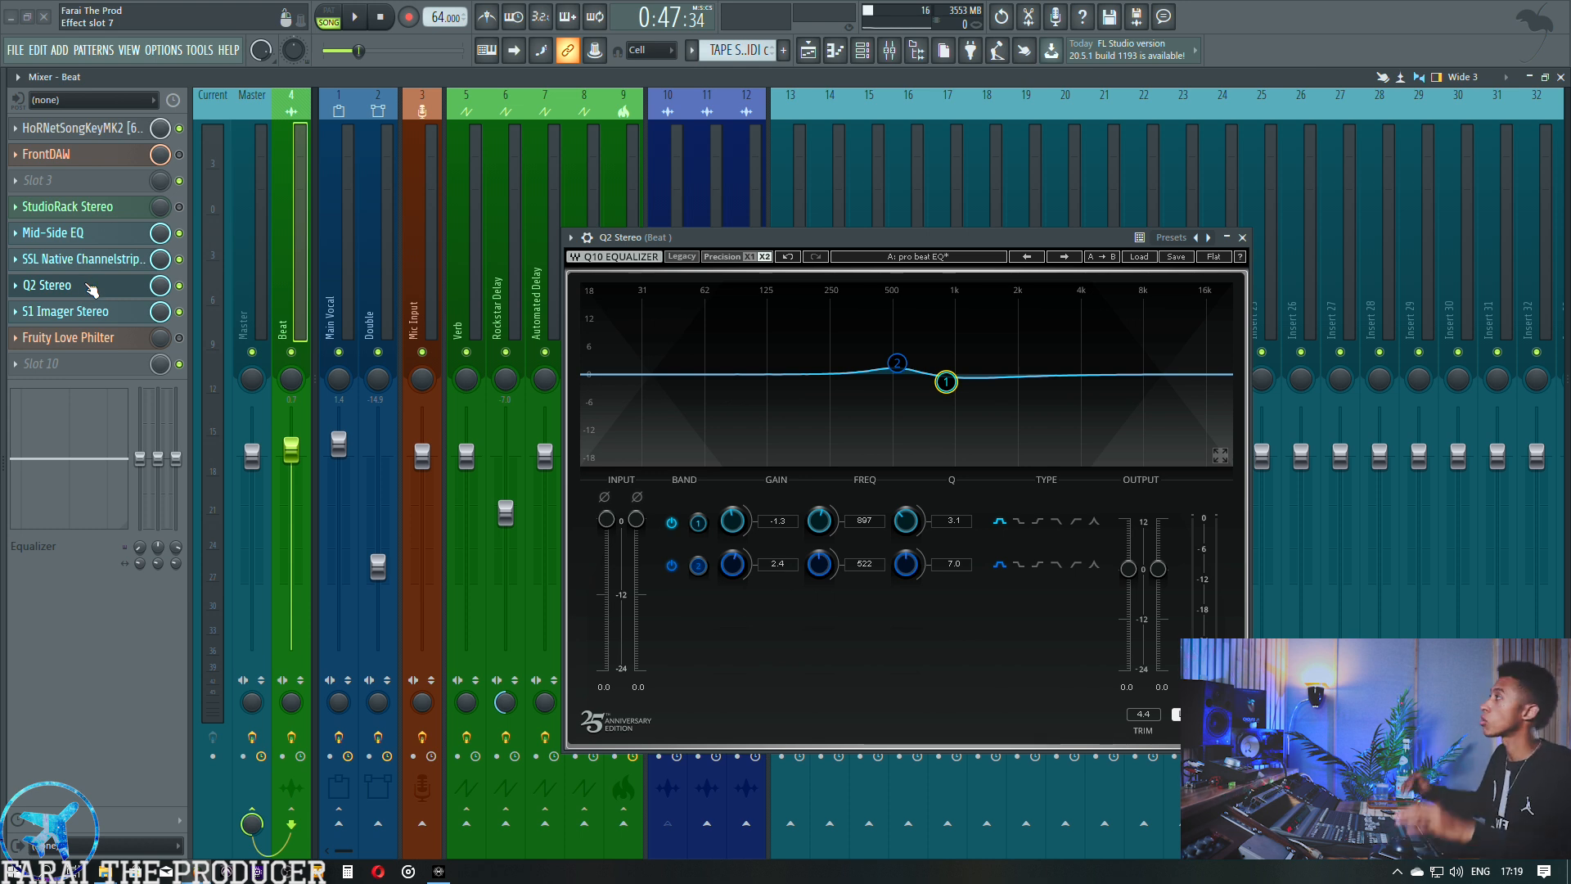
View the S1 Imager Stereo on the Beat track, and close both the Q2 and S1 Imager windows.
{"action": "left_click", "coordinate": [91, 311]}
{"action": "left_click_drag", "start_coordinate": [671, 166], "coordinate": [890, 363]}
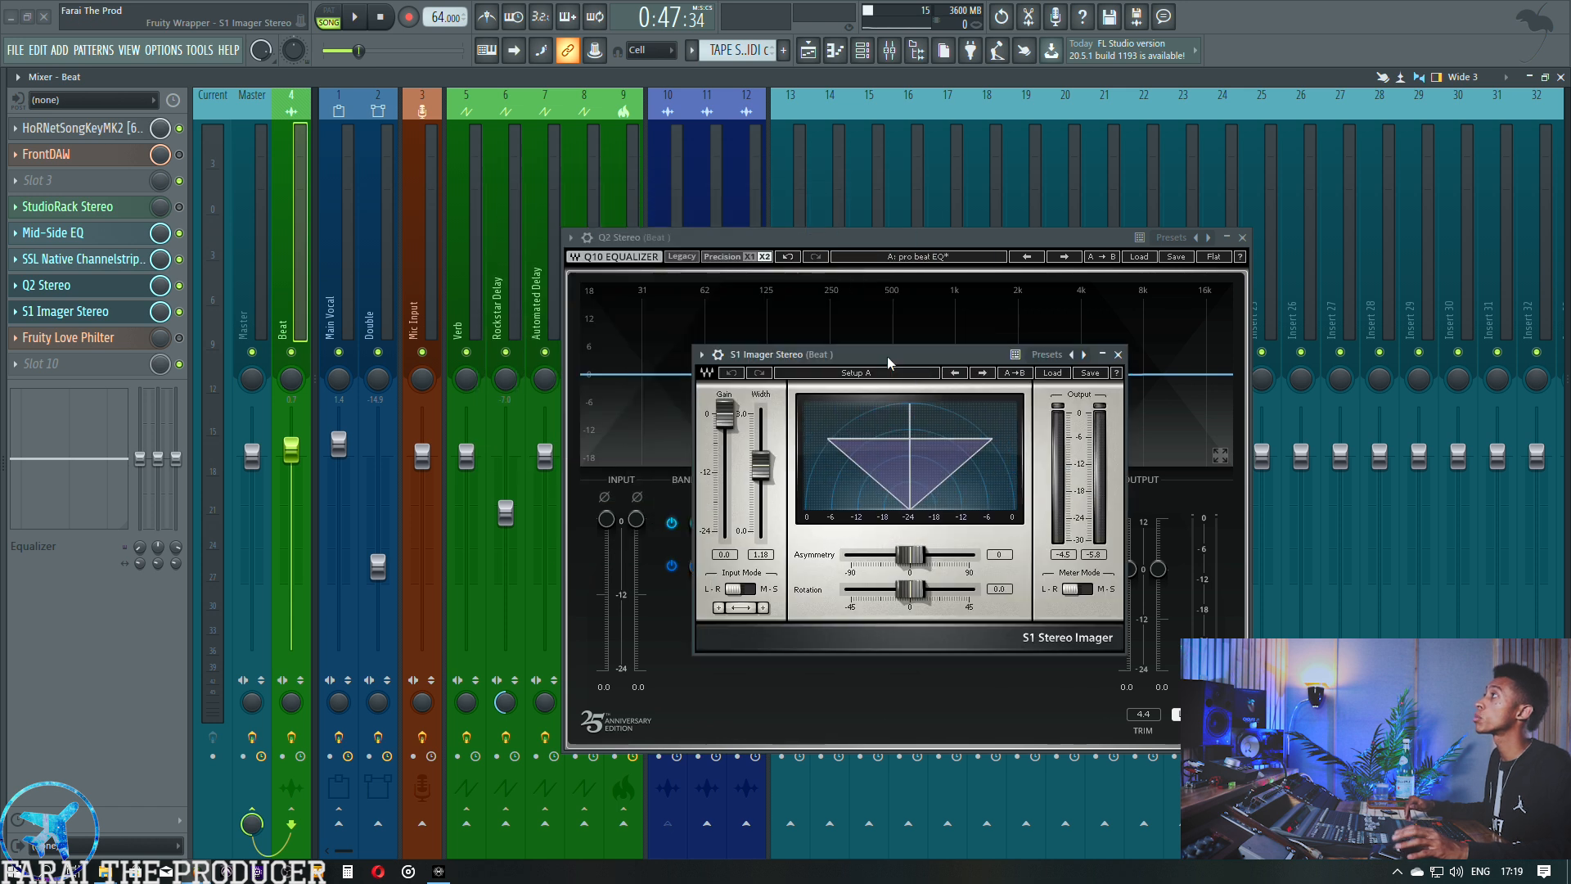
{"action": "left_click", "coordinate": [1241, 237]}
{"action": "left_click", "coordinate": [1241, 237]}
{"action": "left_click", "coordinate": [1118, 354]}
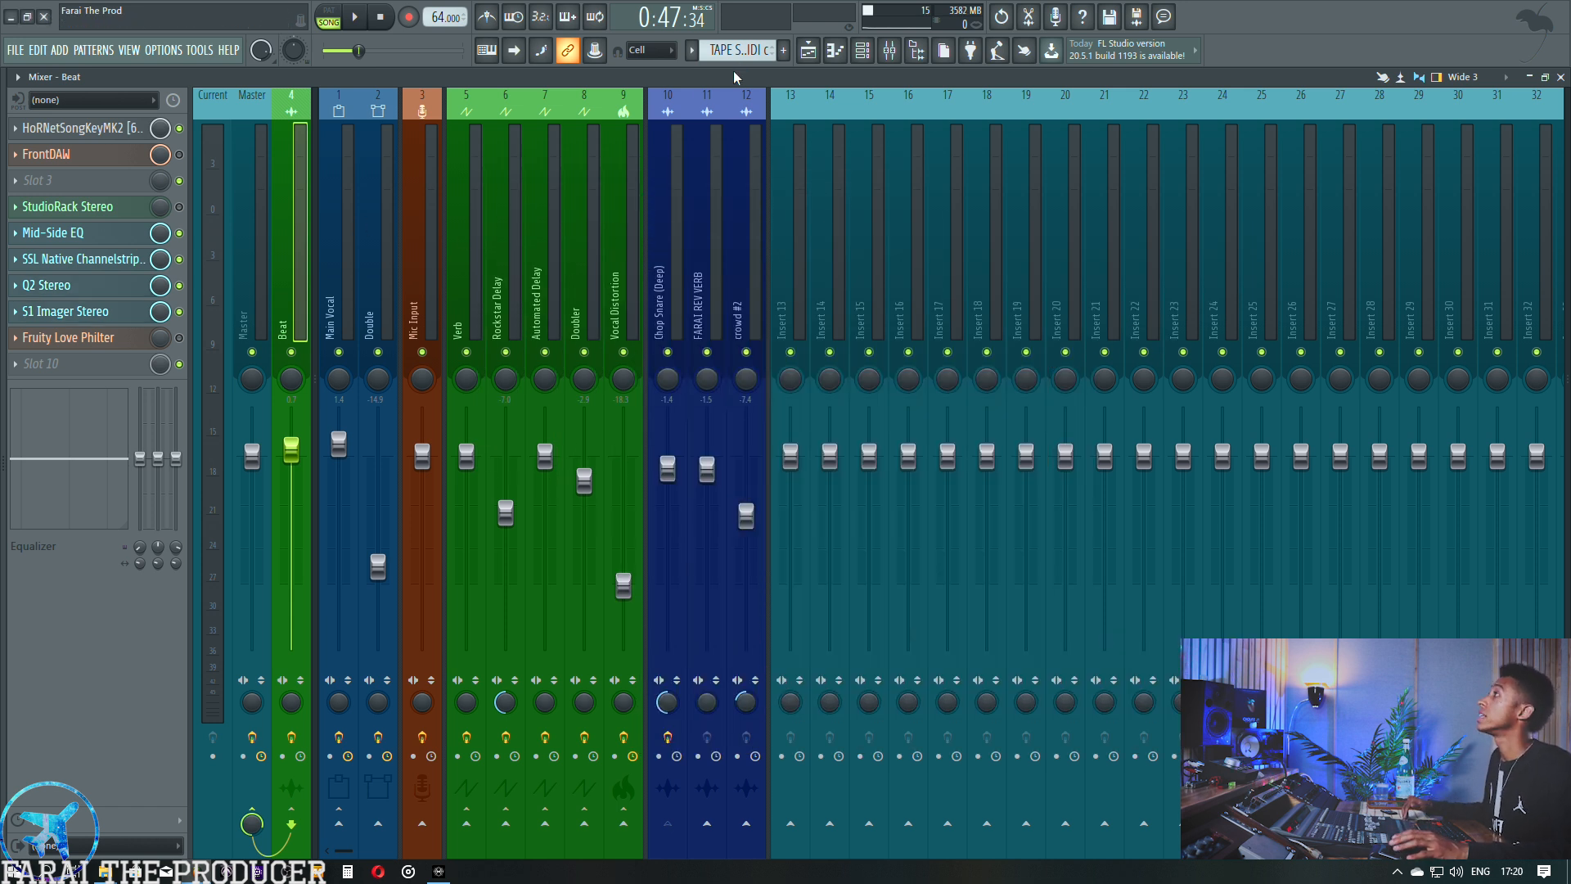
Show the wider arrangement in the playlist and move the playhead to bar 16.
{"action": "left_click", "coordinate": [807, 50]}
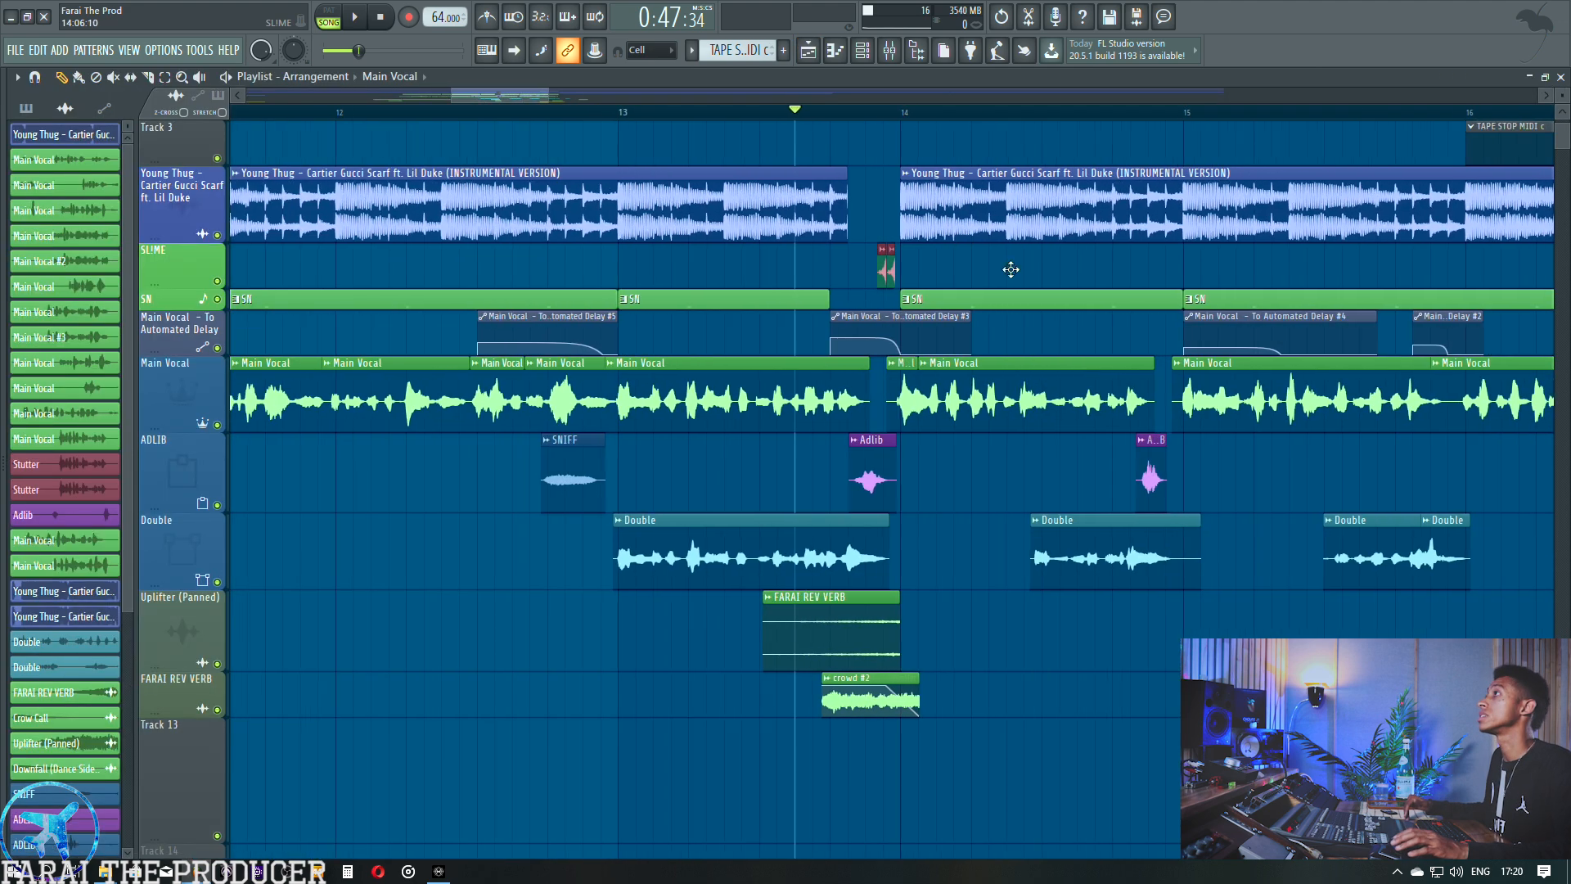
{"action": "scroll", "coordinate": [847, 120], "scroll_direction": "down", "scroll_amount": 5}
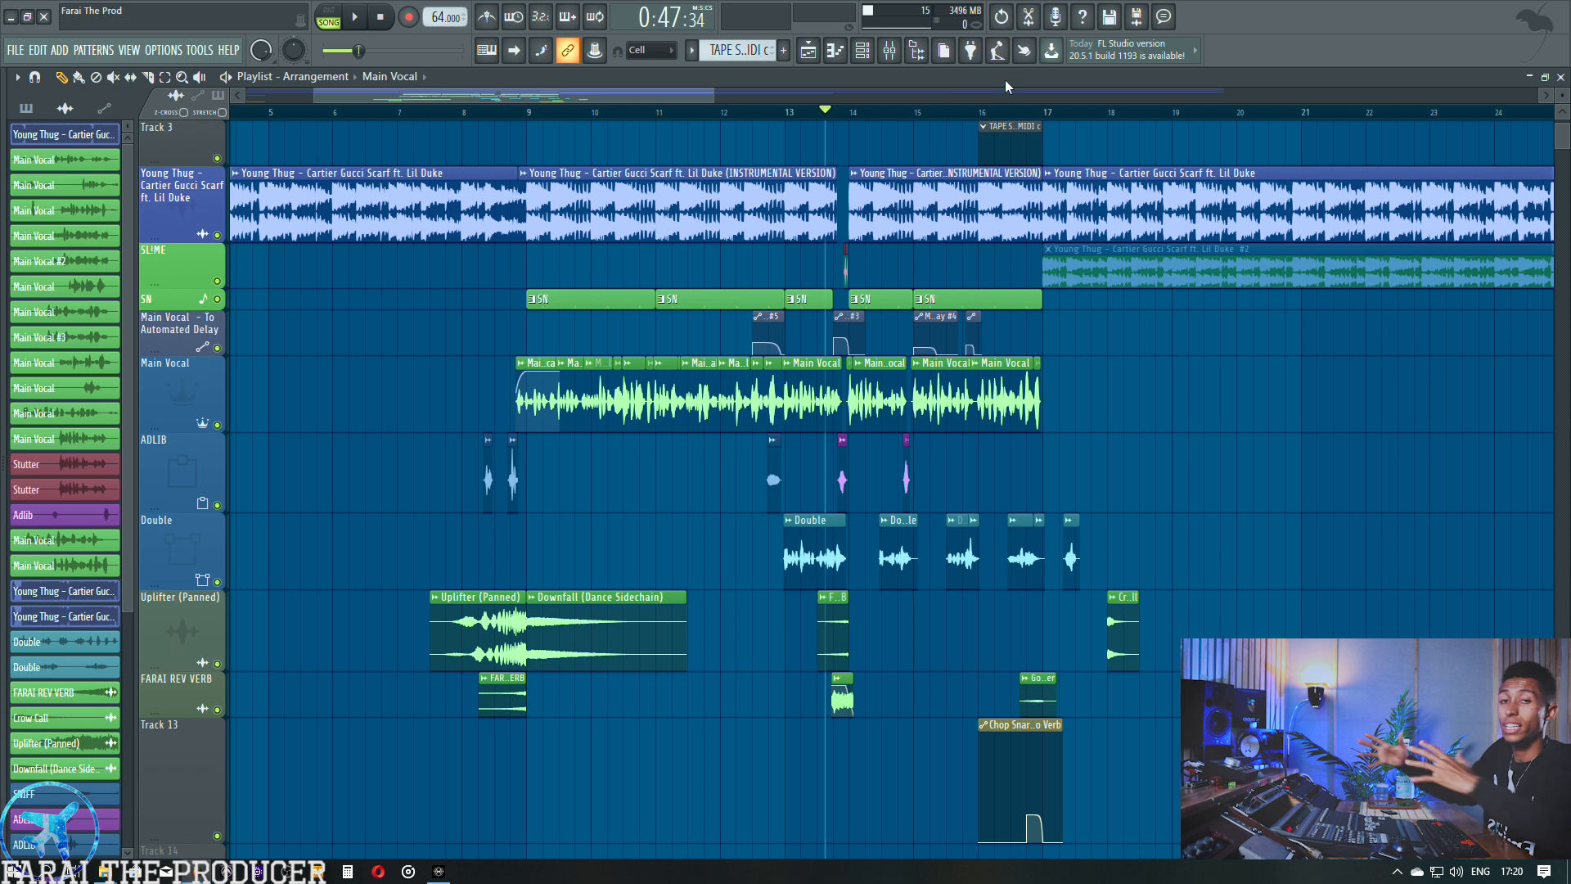
{"action": "left_click", "coordinate": [1006, 115]}
Go to the Master track's plugin chain in the mixer and briefly view its StudioRack Stereo plugin.
{"action": "left_click", "coordinate": [889, 50]}
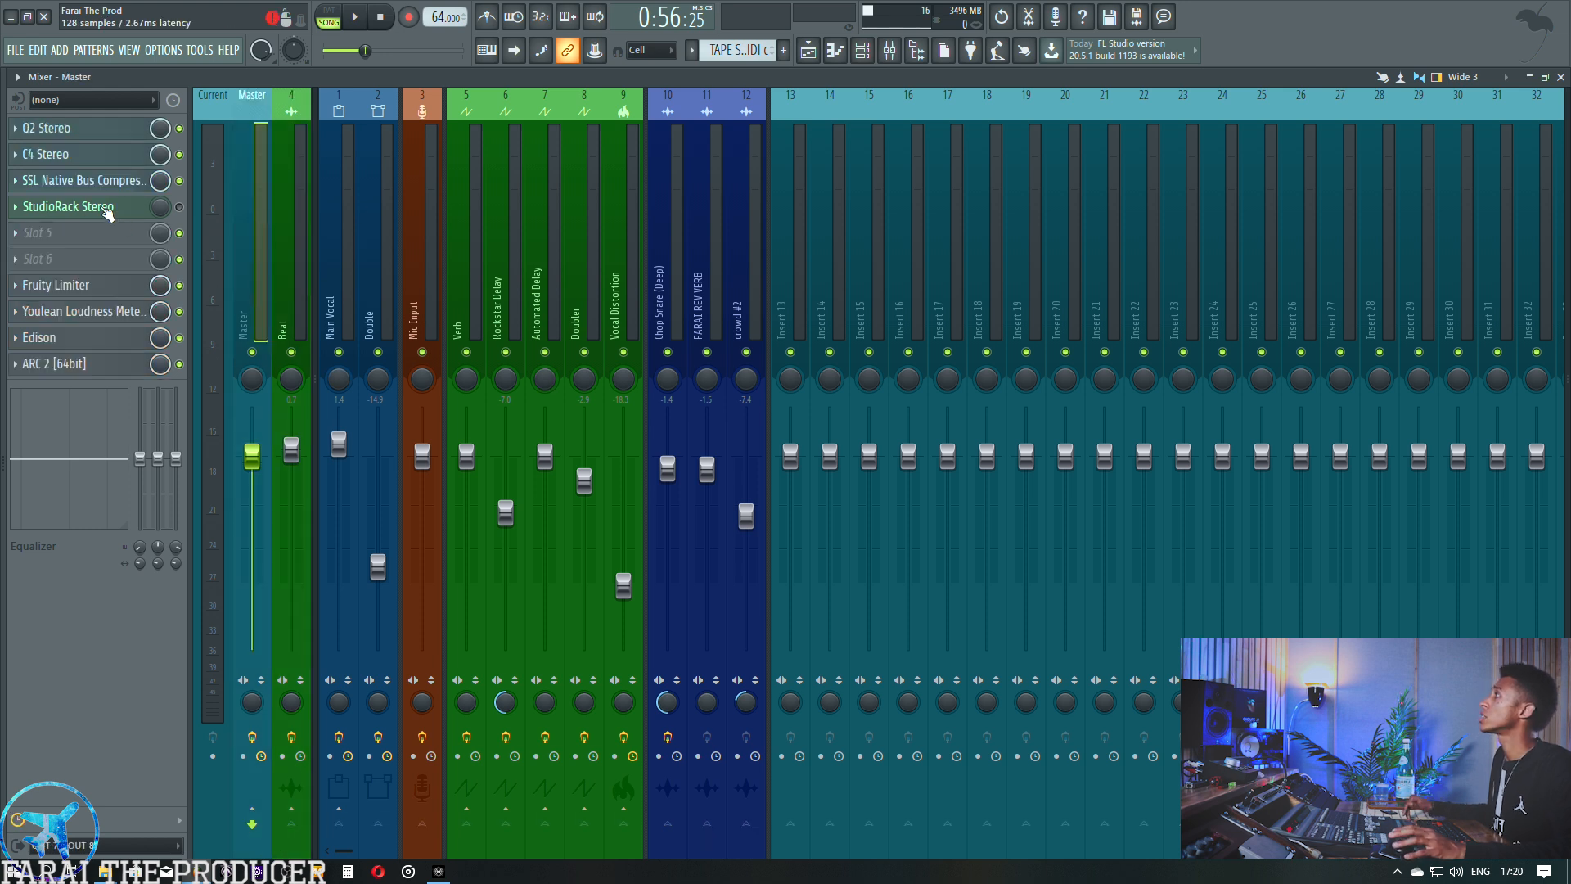
{"action": "left_click", "coordinate": [108, 207]}
{"action": "left_click", "coordinate": [107, 207]}
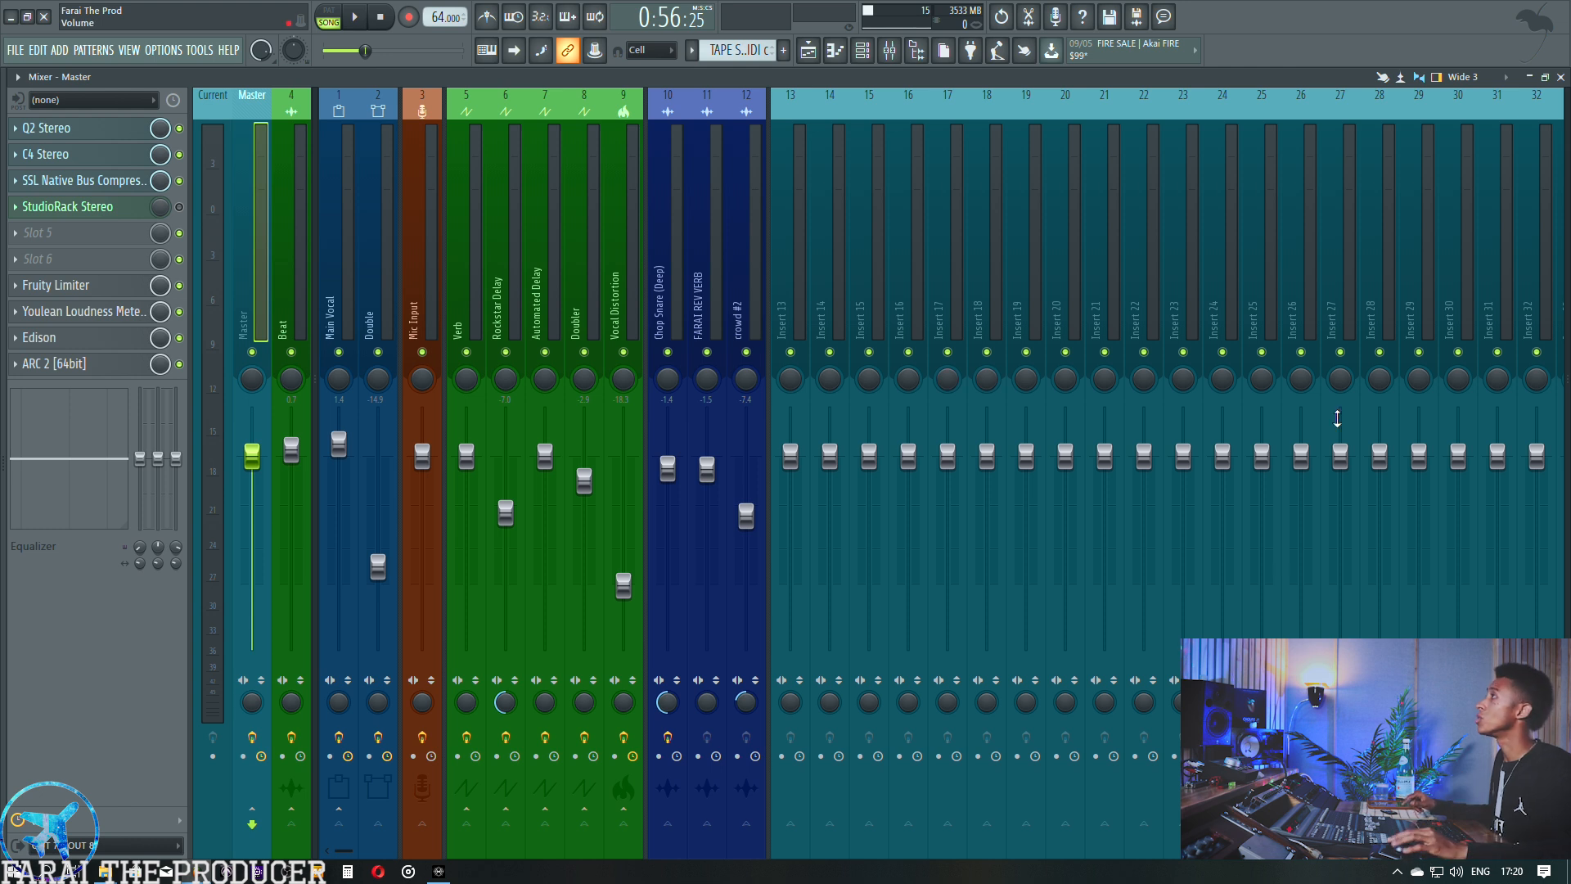
In the playlist, mute the Young Thug - Cartier Gucci Scarf beat clip starting at bar 17 and unmute the #2 clip below it.
{"action": "left_click", "coordinate": [807, 50]}
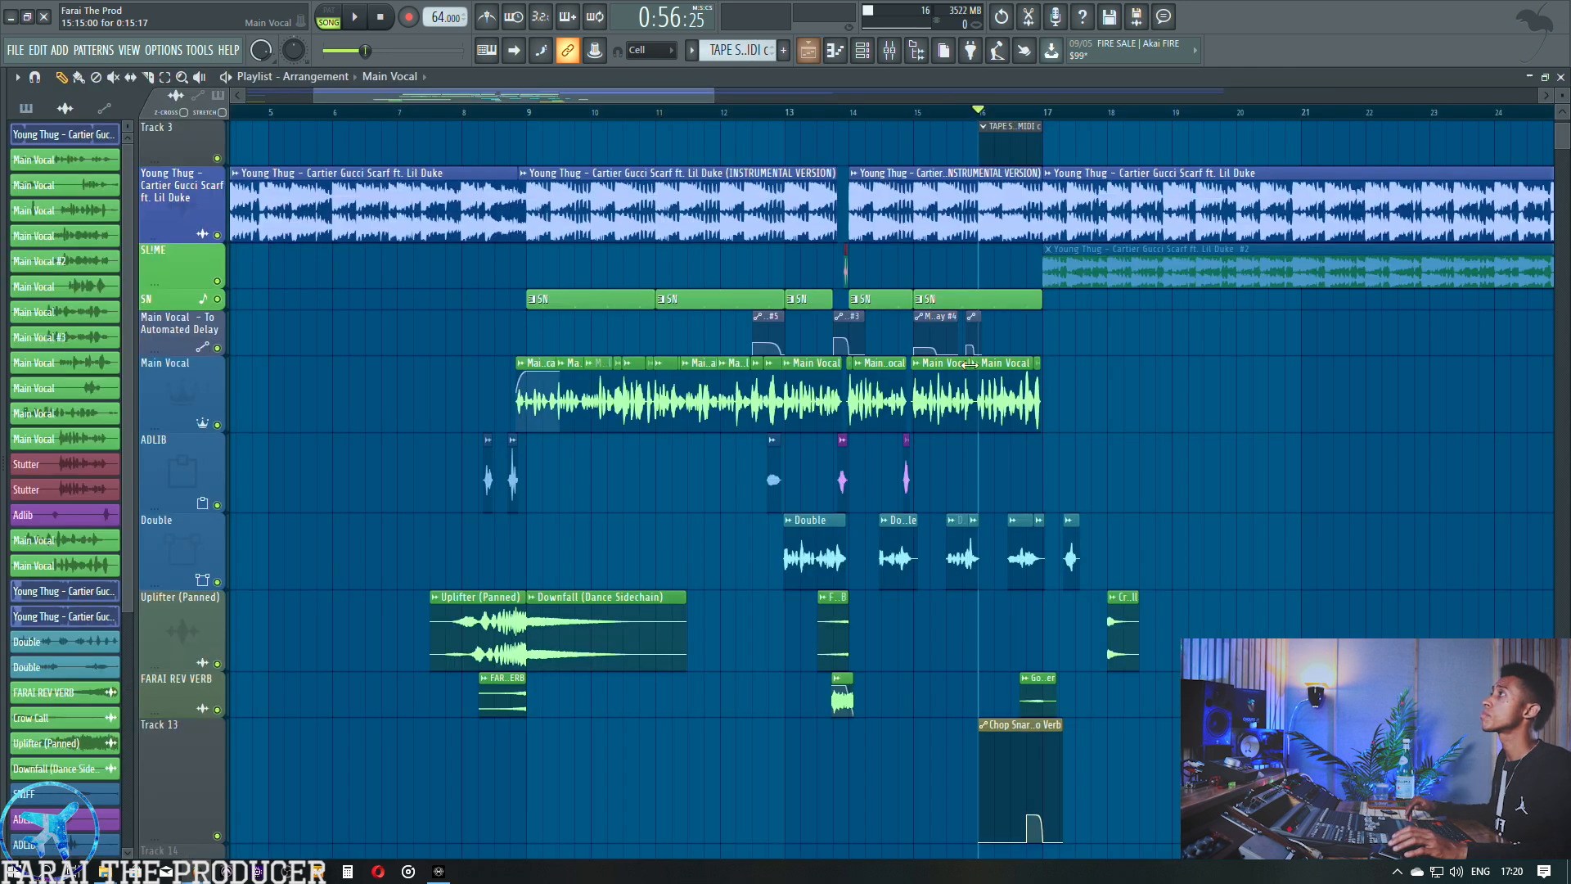
{"action": "key", "text": "t"}
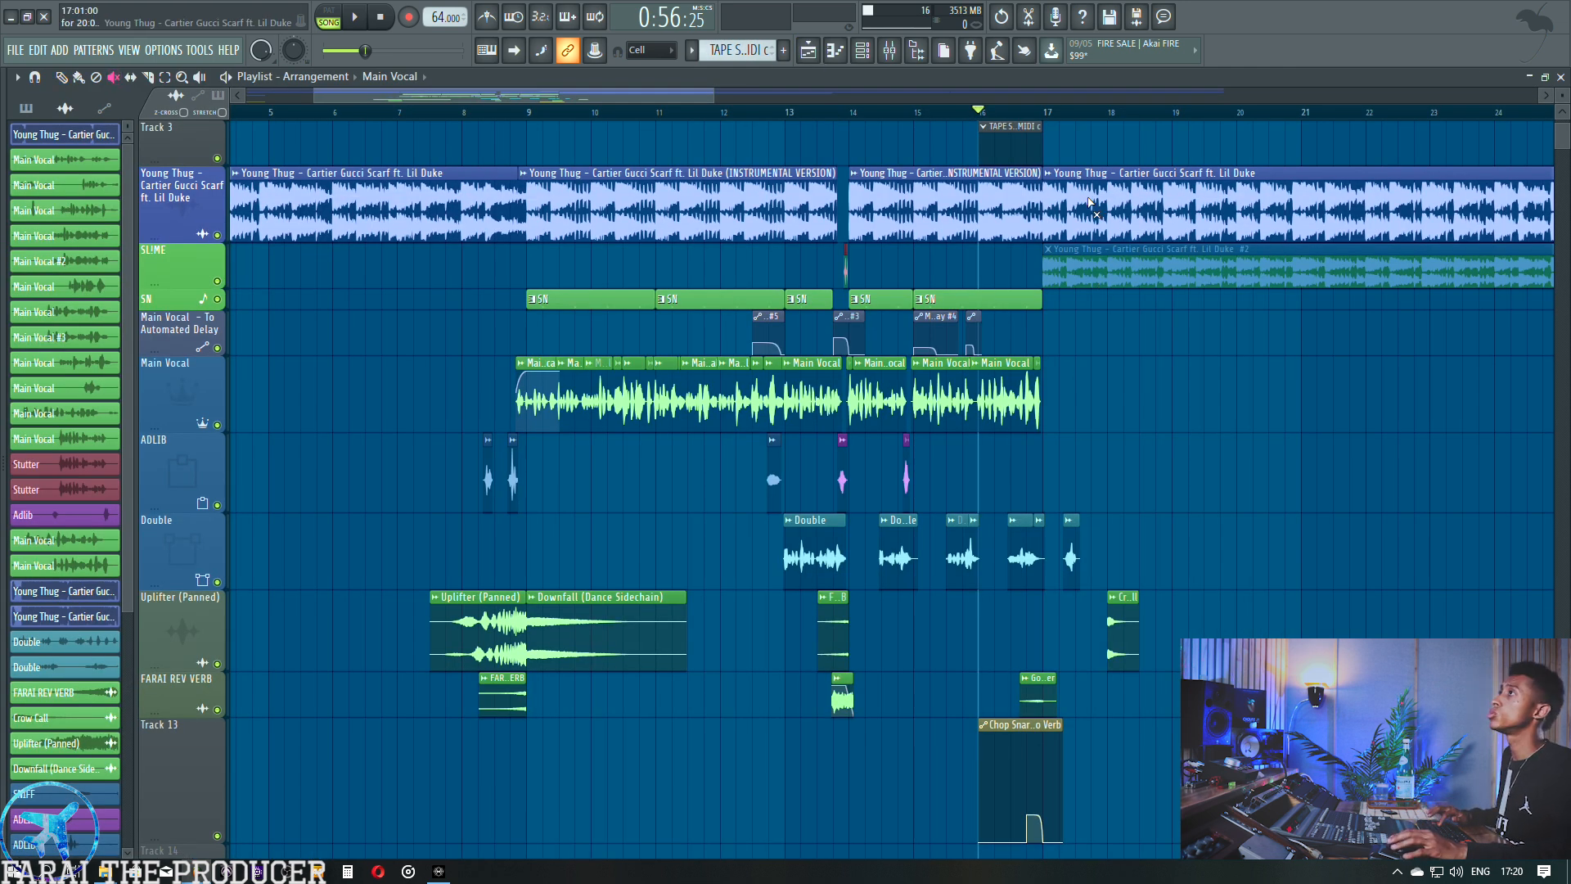
{"action": "left_click_drag", "start_coordinate": [1089, 202], "coordinate": [1100, 268]}
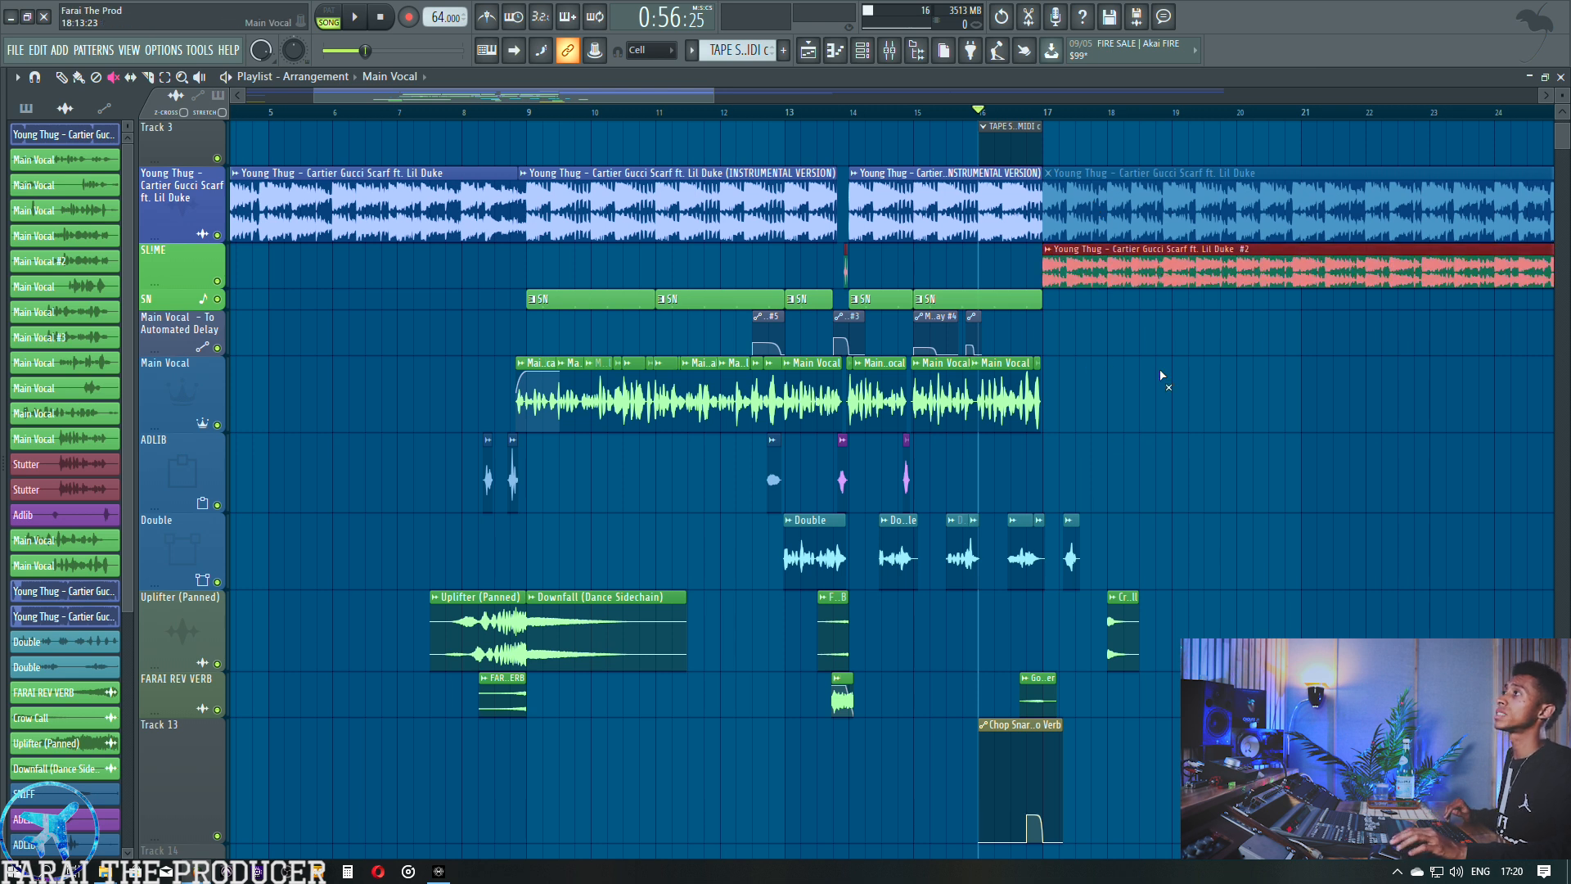
Play the arrangement from bar 14, check the Main Vocal channel in the mixer during playback and return to the playlist.
{"action": "left_click", "coordinate": [914, 115]}
{"action": "left_click", "coordinate": [851, 115]}
{"action": "key", "text": "space"}
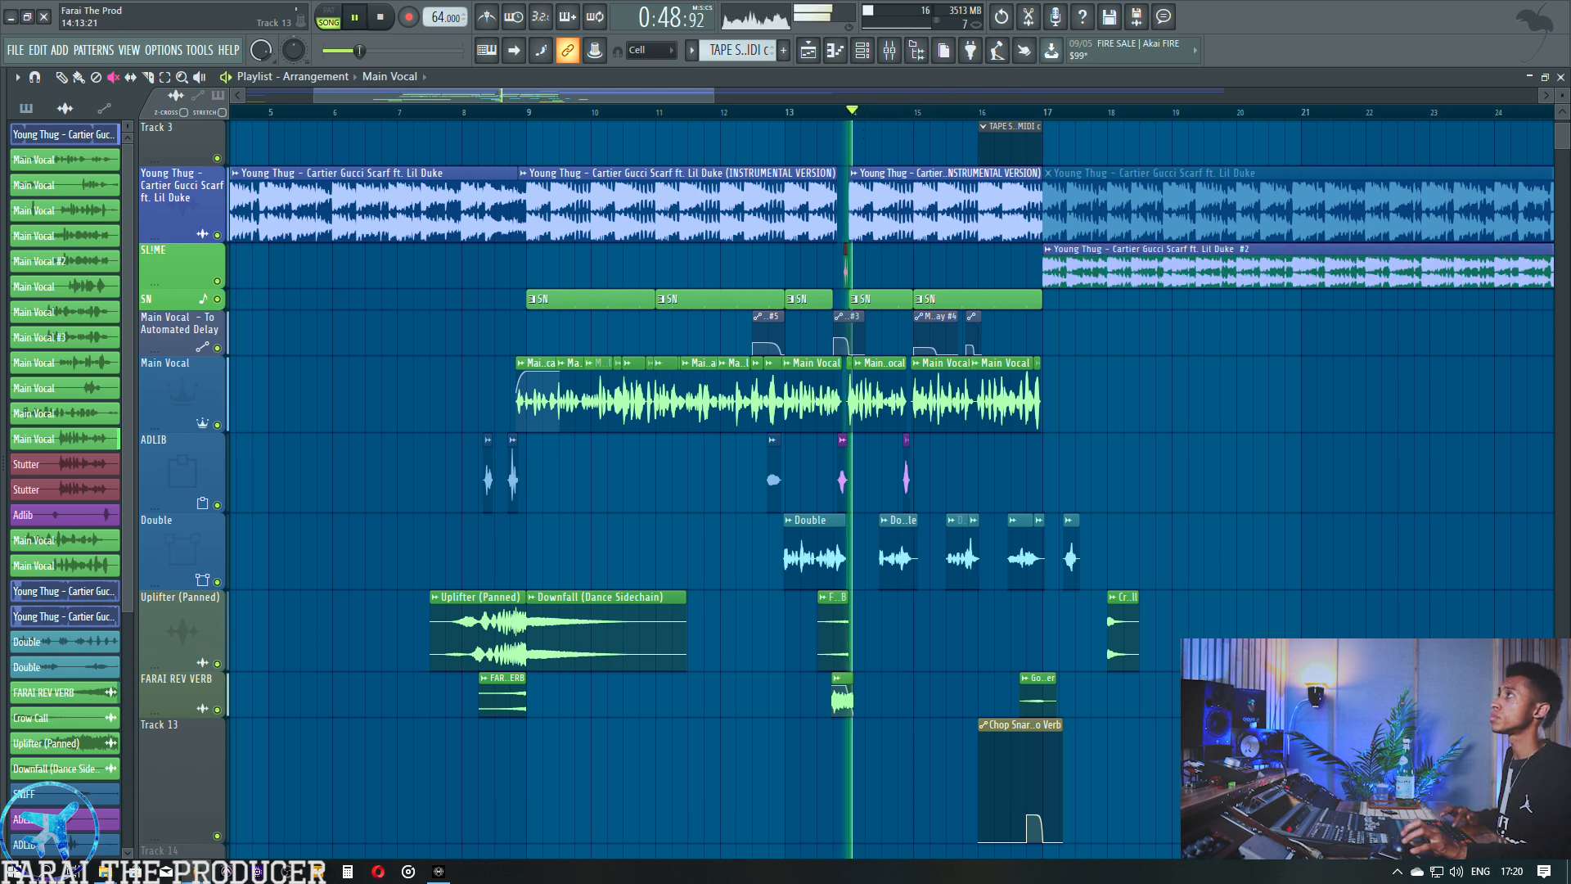
{"action": "left_click", "coordinate": [890, 51]}
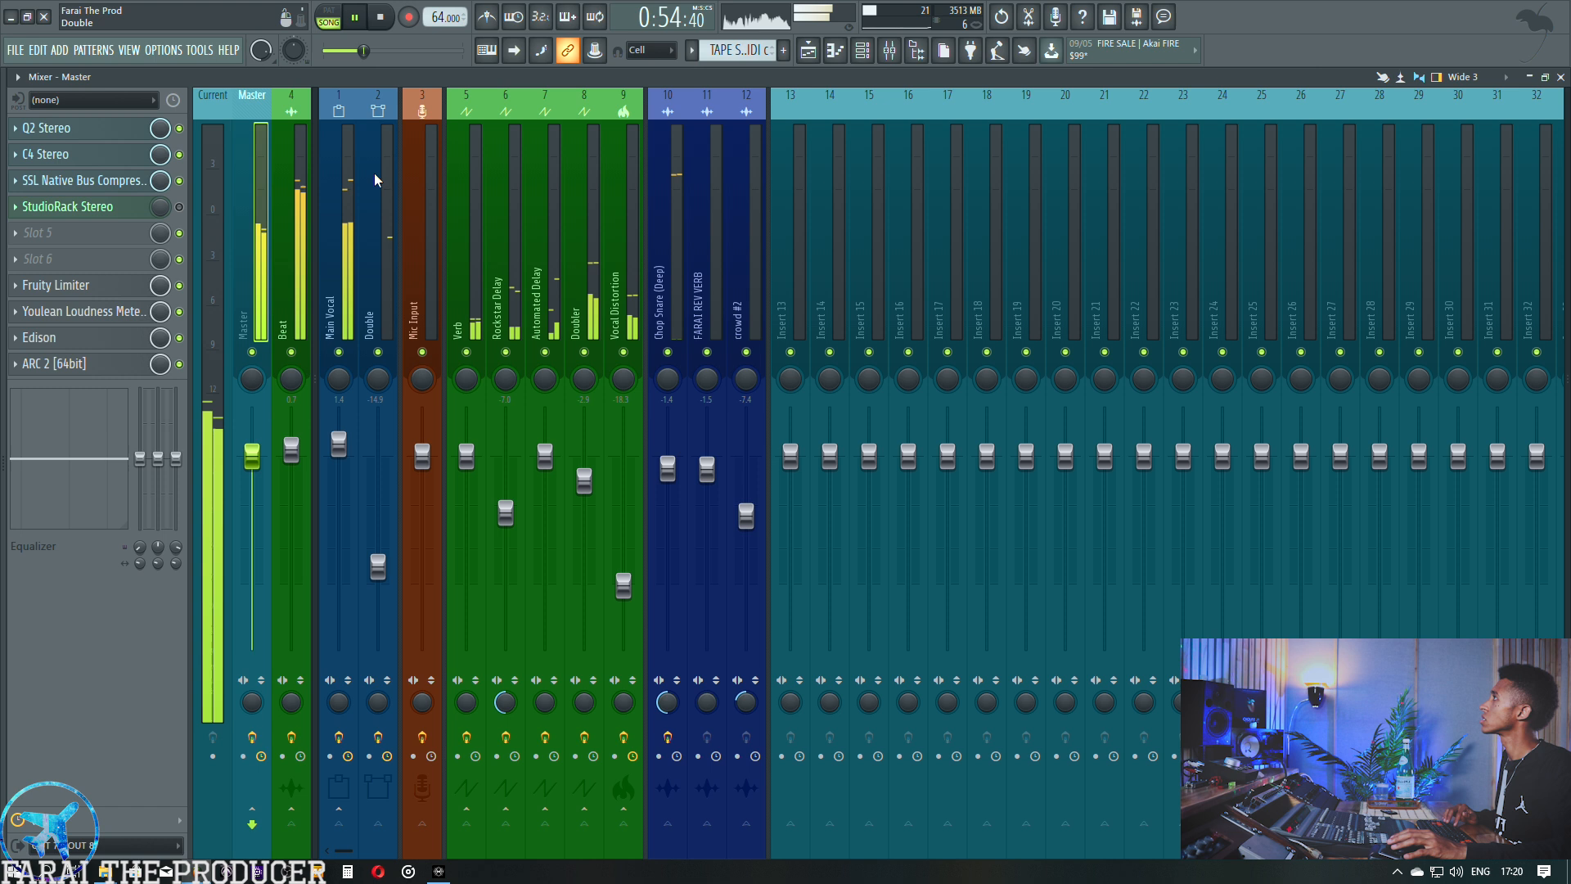
{"action": "left_click", "coordinate": [340, 188]}
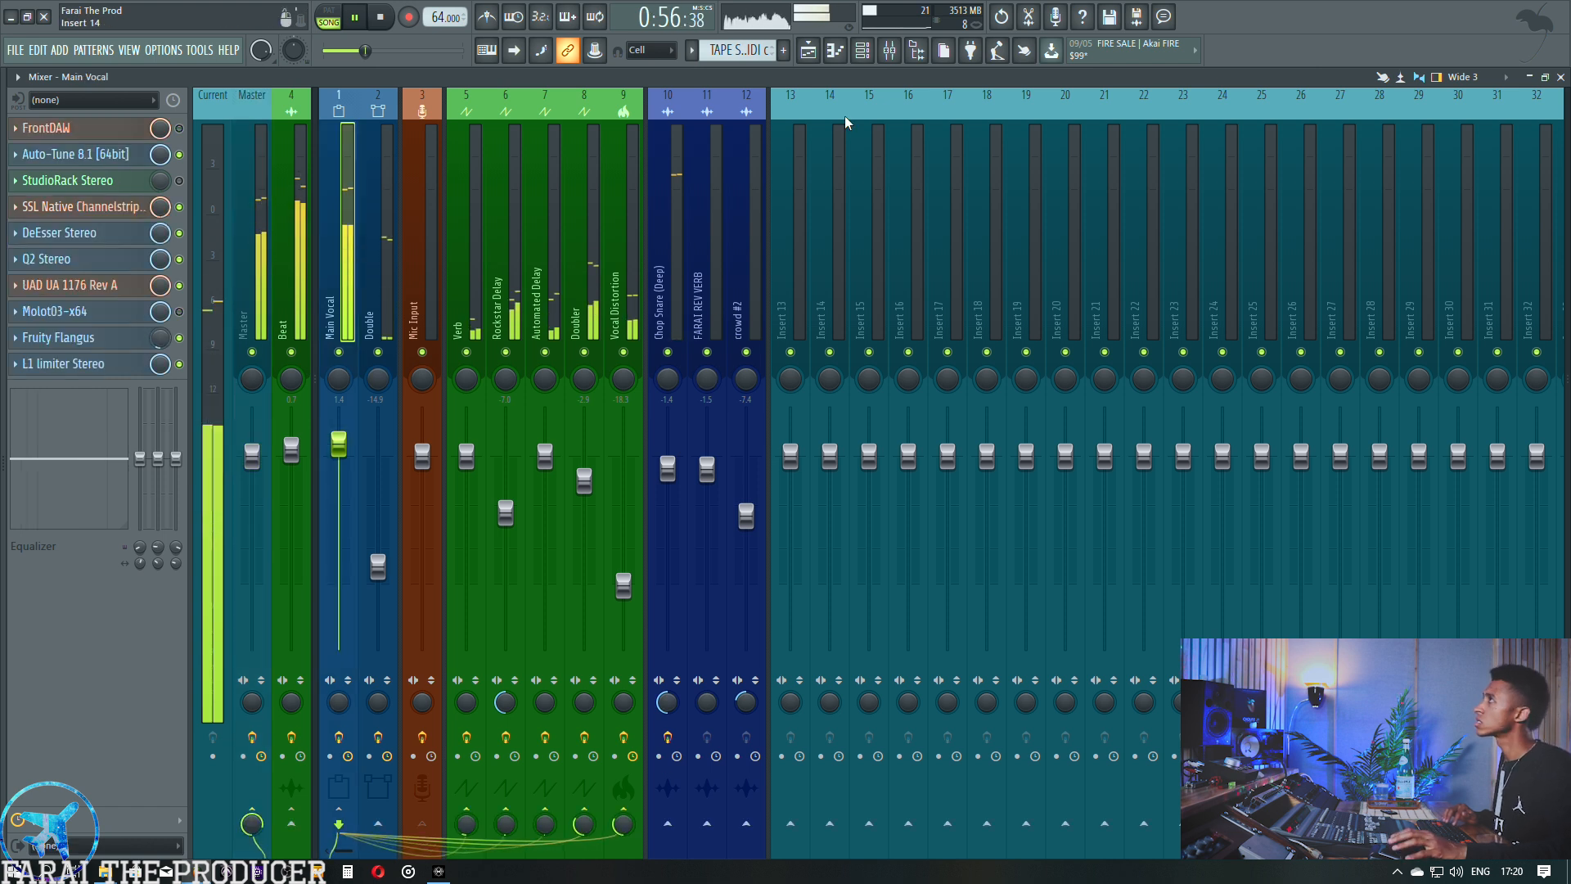
{"action": "left_click", "coordinate": [890, 51]}
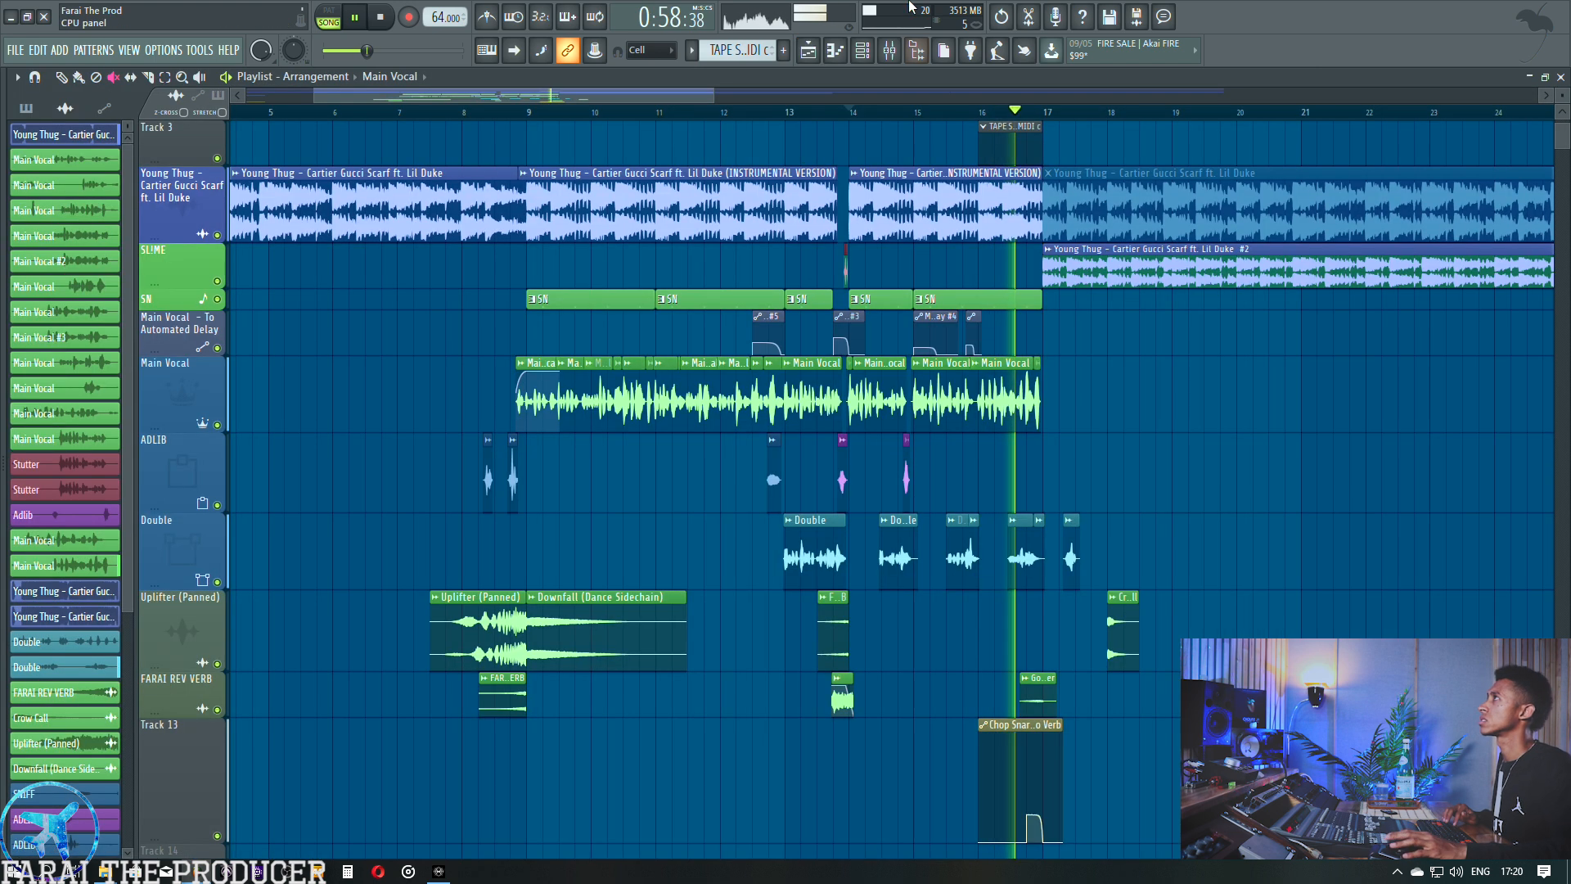